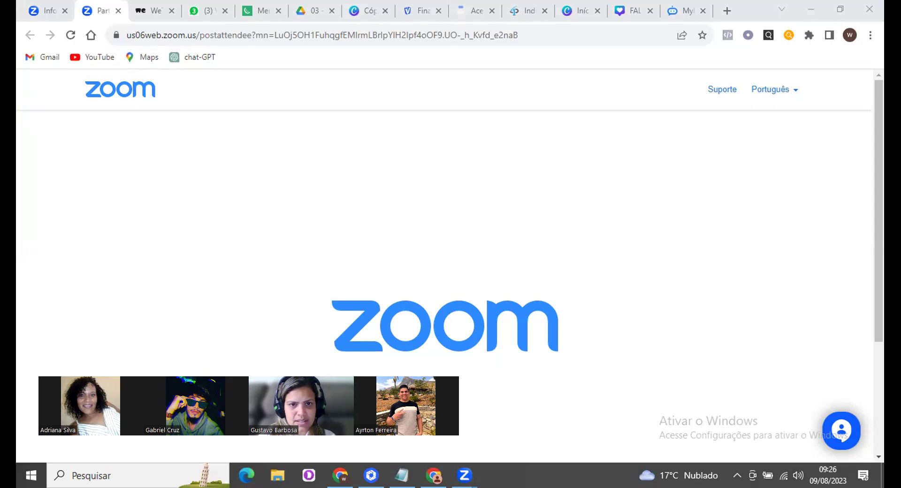
# Switch to Voxuy and examine the earlier message blocks in the July external messages flow.
pyautogui.hotkey('alt', 'Tab')
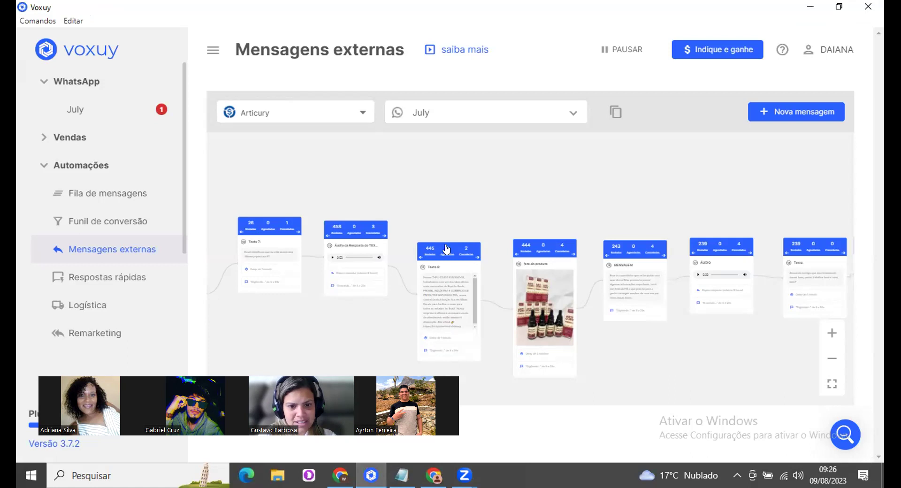
pyautogui.moveTo(432, 262); pyautogui.dragTo(509, 229)
pyautogui.moveTo(351, 291); pyautogui.dragTo(528, 292)
pyautogui.moveTo(300, 303); pyautogui.dragTo(420, 297)
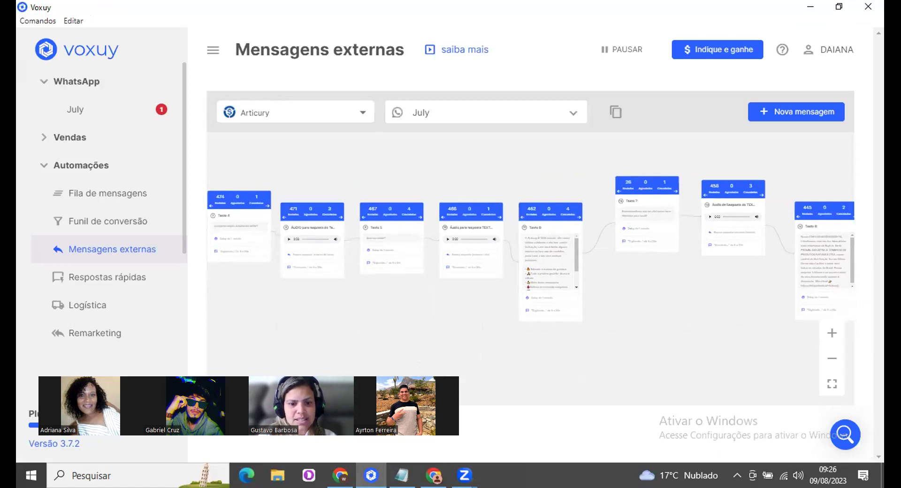
# Switch to the browser window with WhatsApp Web and open myleads.com.br in a new tab.
pyautogui.click(434, 475)
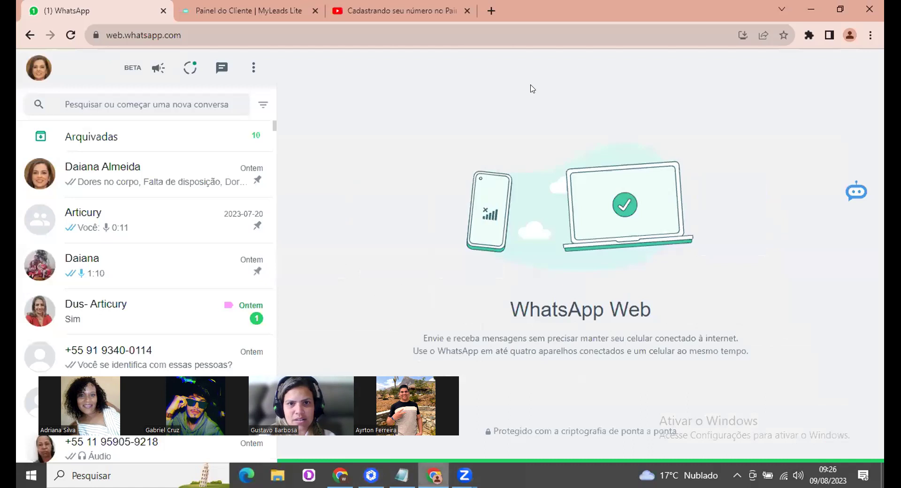
pyautogui.click(490, 11)
pyautogui.write('MYLEADS')
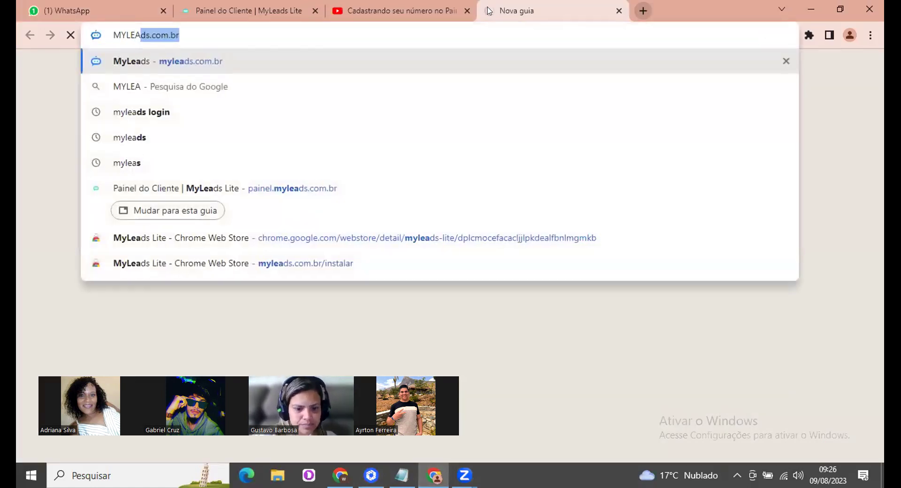
pyautogui.press('Return')
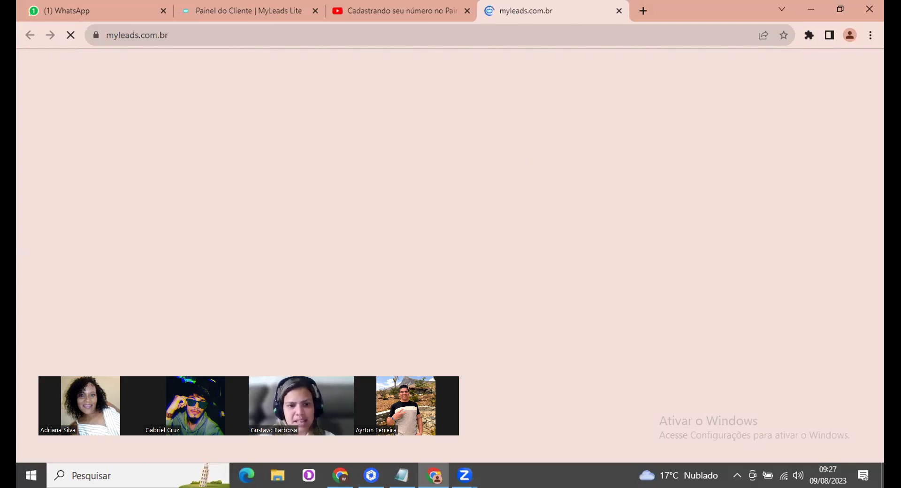
# Return to Voxuy and examine the July external messages flow from its greeting block through the first text and audio replies.
pyautogui.hotkey('alt', 'Tab')
pyautogui.moveTo(359, 324); pyautogui.dragTo(493, 275)
pyautogui.moveTo(406, 281); pyautogui.dragTo(513, 301)
pyautogui.moveTo(296, 290); pyautogui.dragTo(489, 267)
pyautogui.moveTo(286, 272); pyautogui.dragTo(396, 277)
pyautogui.moveTo(519, 290); pyautogui.dragTo(440, 296)
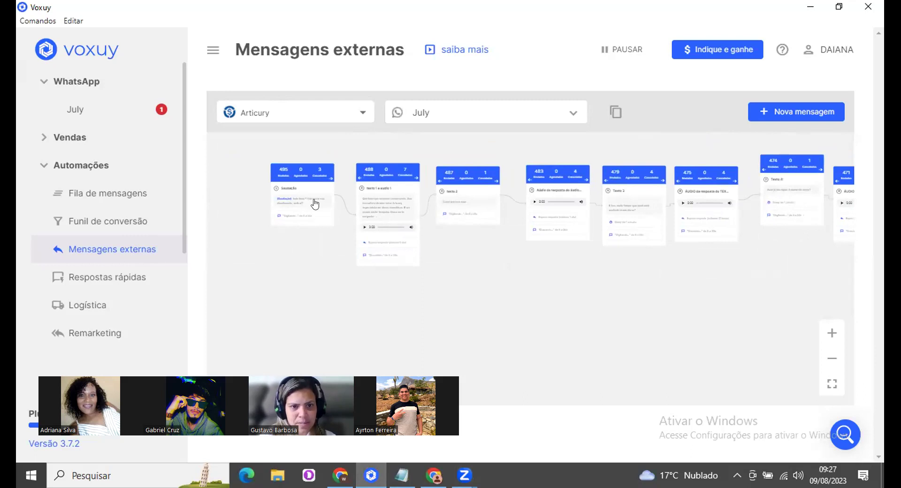
pyautogui.moveTo(473, 280); pyautogui.dragTo(408, 283)
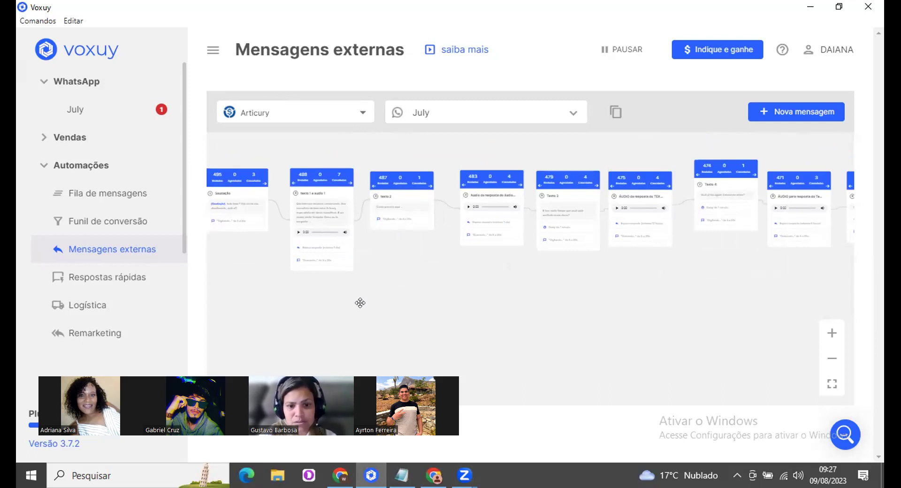
pyautogui.moveTo(296, 293); pyautogui.dragTo(350, 279)
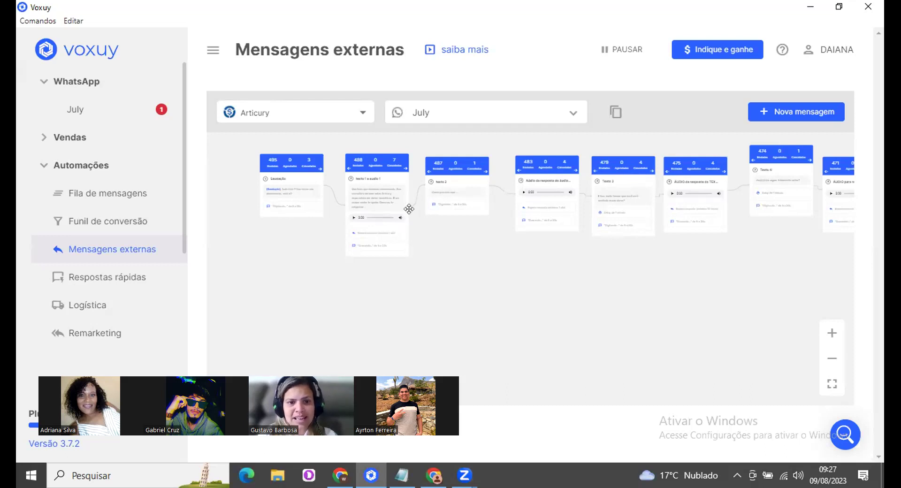
pyautogui.moveTo(460, 264); pyautogui.dragTo(286, 240)
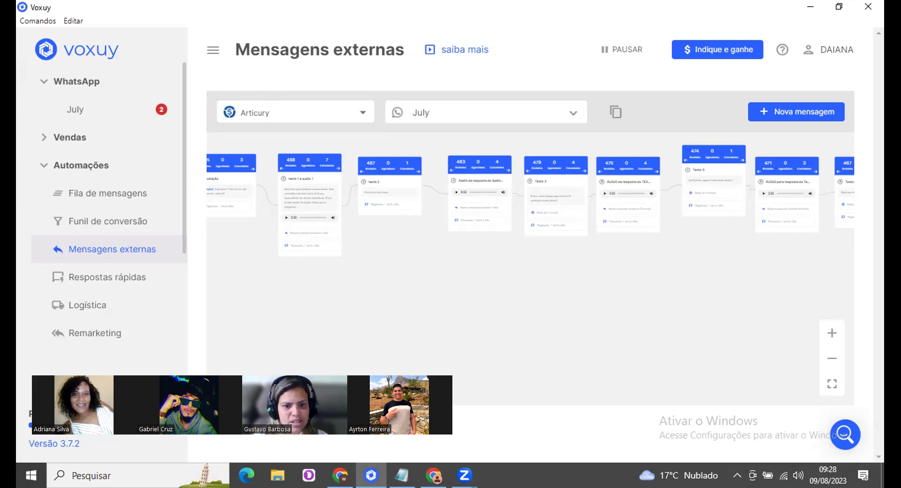
# Switch back to the browser and view the introduction on the MyLeads home page.
pyautogui.hotkey('alt', 'Tab')
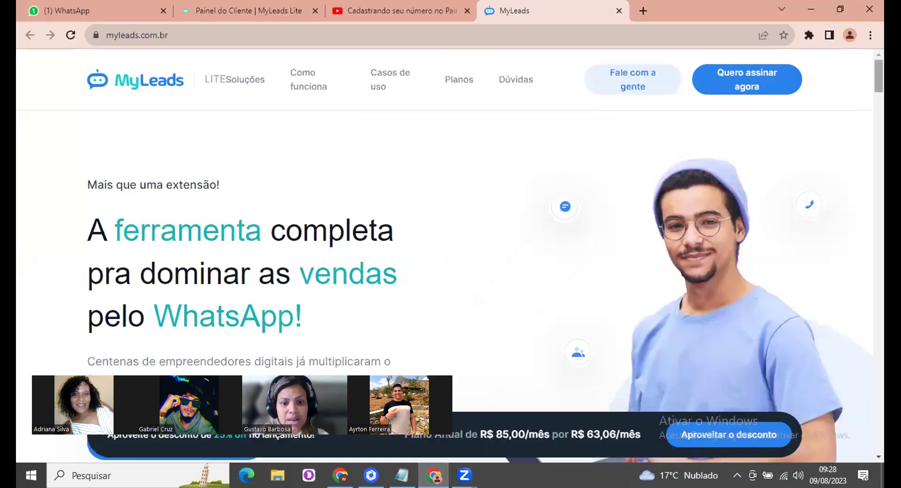
pyautogui.scroll(-2, 878, 80)
pyautogui.scroll(-1, 819, 141)
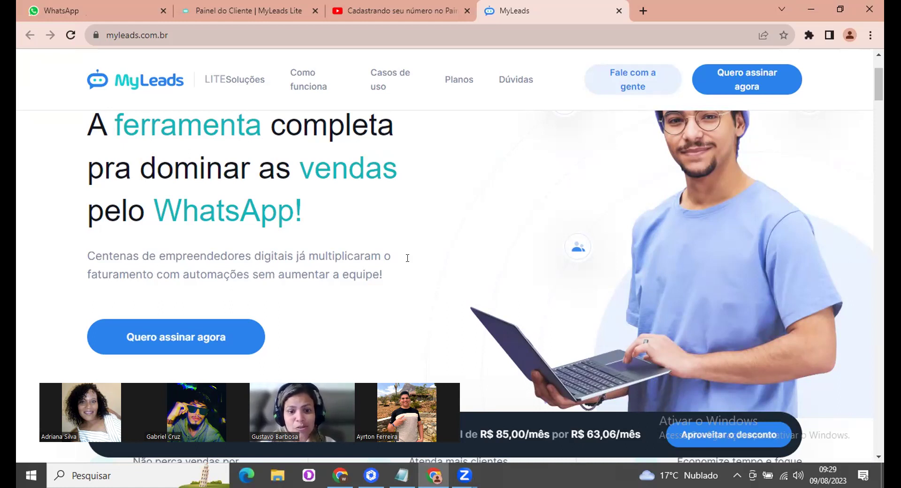
# Switch to the Notepad feature list and highlight the Botão rapido, Funil and Gatilhos entries one after another.
pyautogui.hotkey('alt', 'Tab')
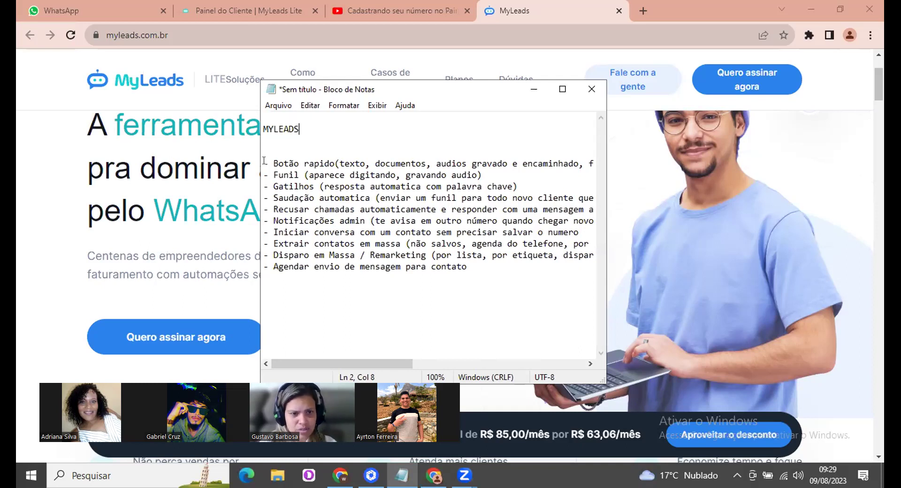
pyautogui.moveTo(263, 163); pyautogui.dragTo(346, 161)
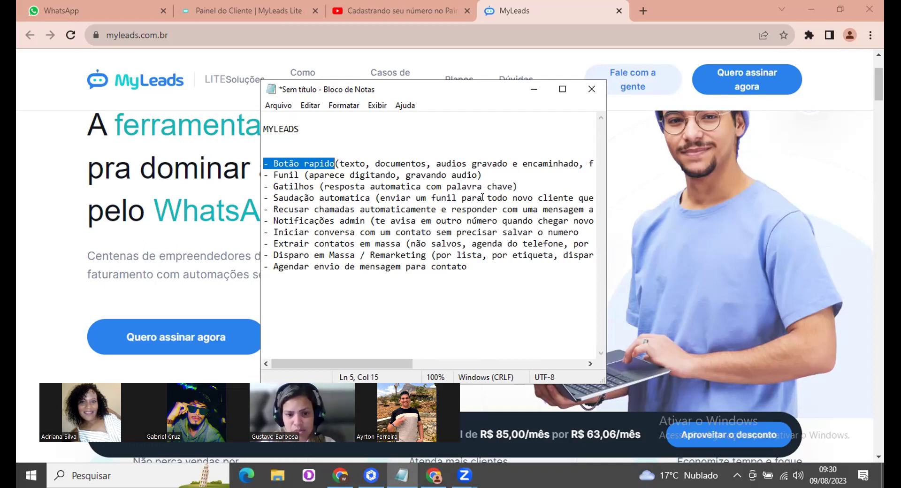
pyautogui.click(265, 174)
pyautogui.keyDown('shift'); pyautogui.click(298, 173); pyautogui.keyUp('shift')
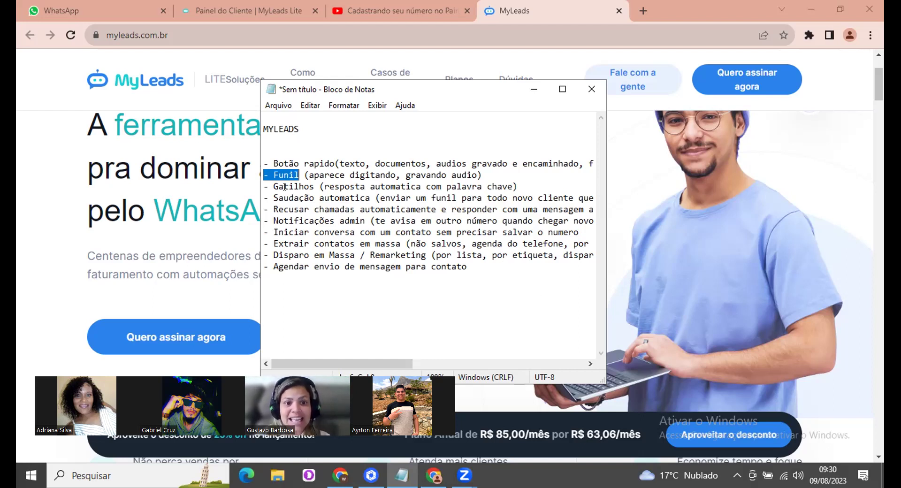
pyautogui.moveTo(262, 186); pyautogui.dragTo(312, 185)
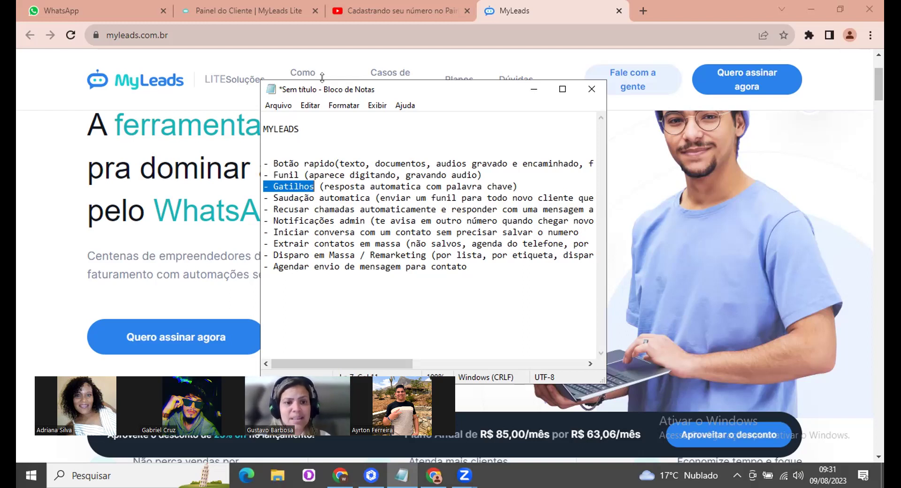
pyautogui.moveTo(312, 186); pyautogui.dragTo(267, 185)
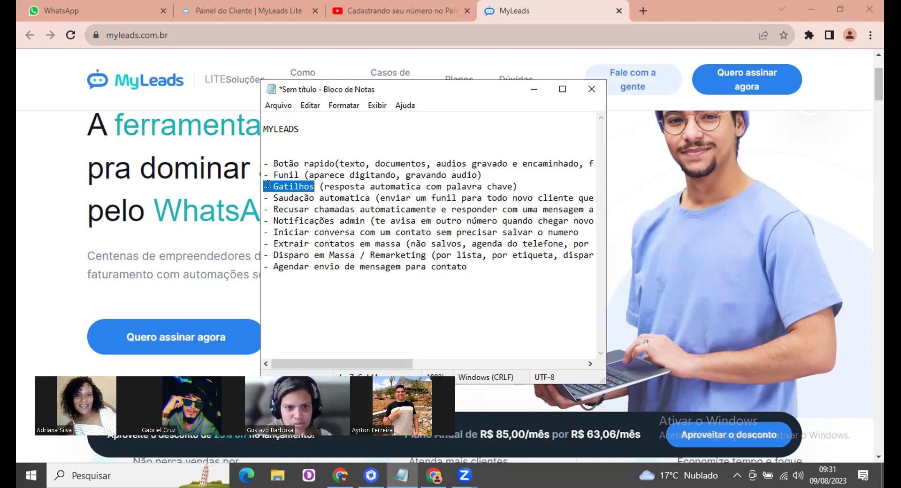
# Highlight in turn the Saudação automatica, Recusar chamadas, Notificações admin and Iniciar conversa entries in the feature list.
pyautogui.moveTo(269, 199); pyautogui.dragTo(406, 194)
pyautogui.click(406, 194)
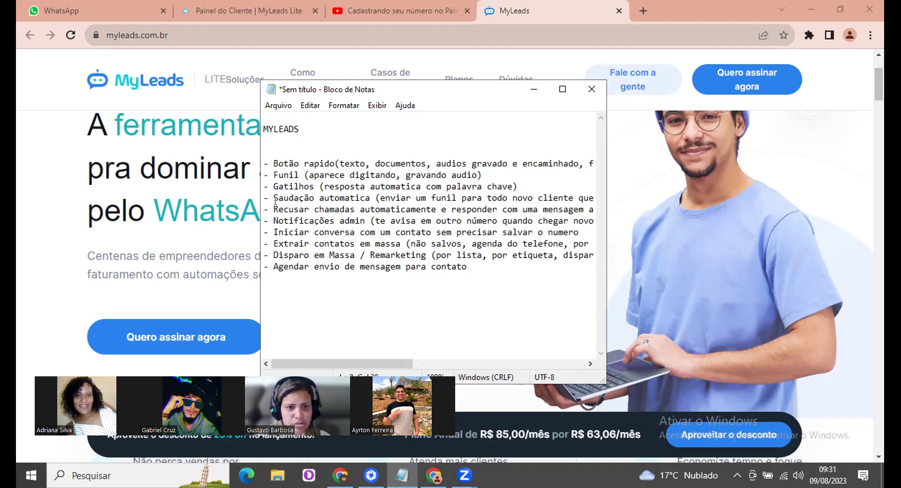
pyautogui.moveTo(268, 209); pyautogui.dragTo(439, 202)
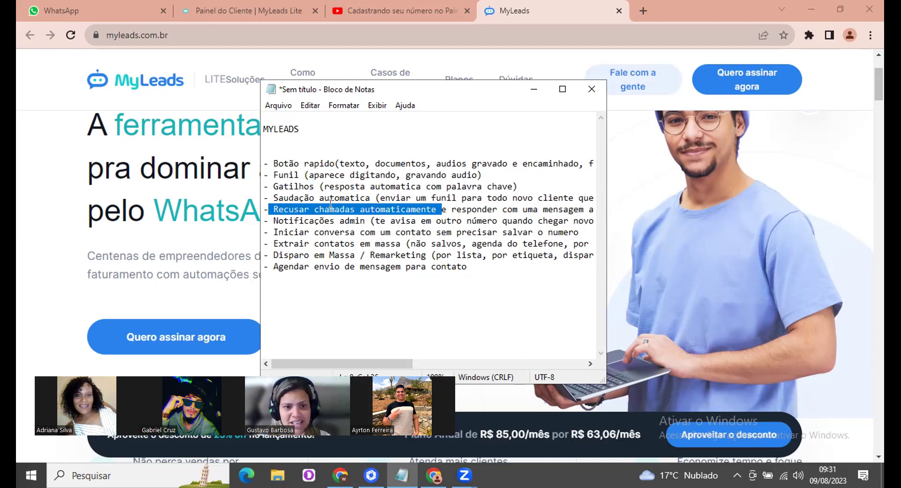
pyautogui.moveTo(269, 218); pyautogui.dragTo(399, 215)
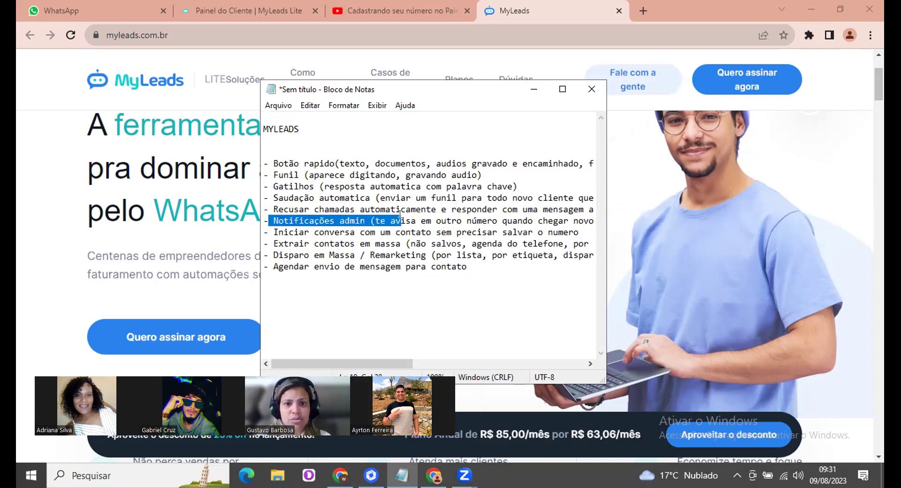
pyautogui.moveTo(401, 363); pyautogui.dragTo(357, 363)
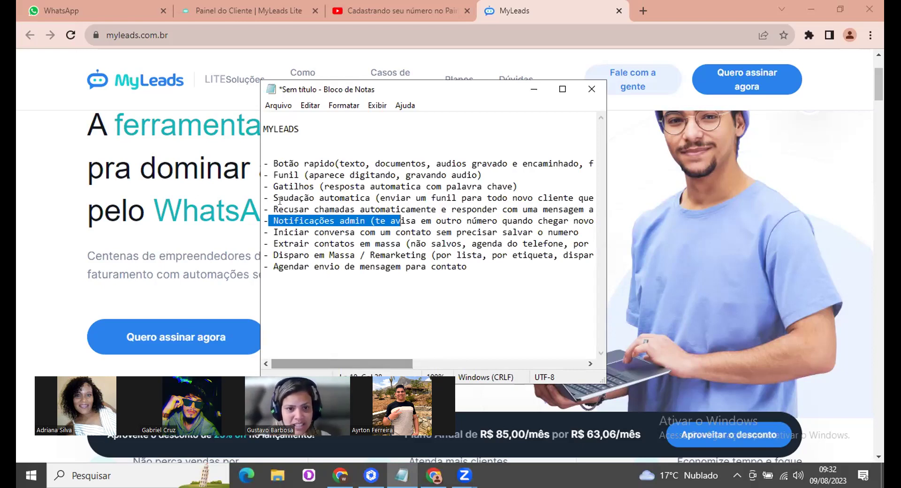
pyautogui.moveTo(265, 230); pyautogui.dragTo(540, 232)
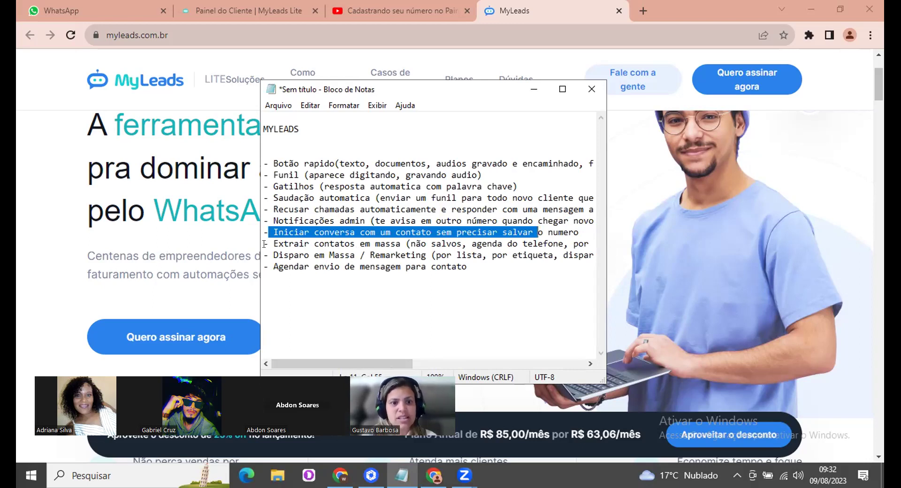
# Highlight "Extrair contatos em massa" and read that entry to its end, returning to the start of the lines.
pyautogui.moveTo(268, 243); pyautogui.dragTo(399, 241)
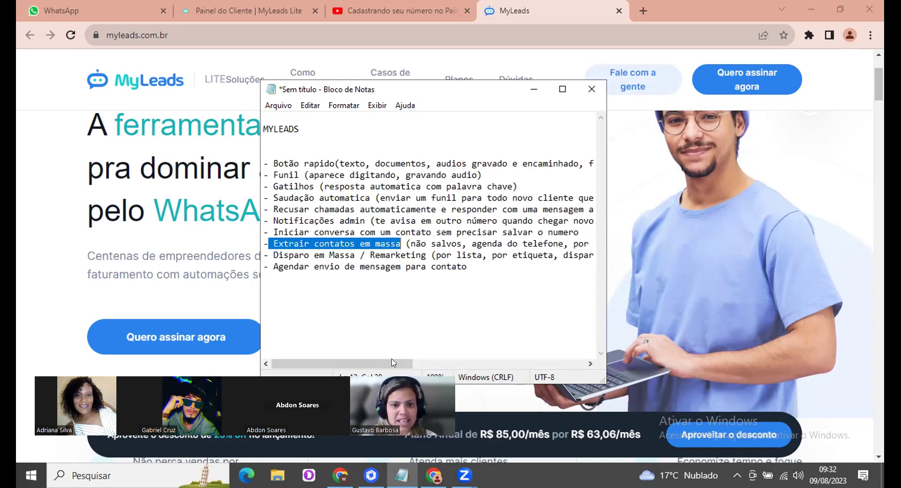
pyautogui.hscroll(3, 419, 361)
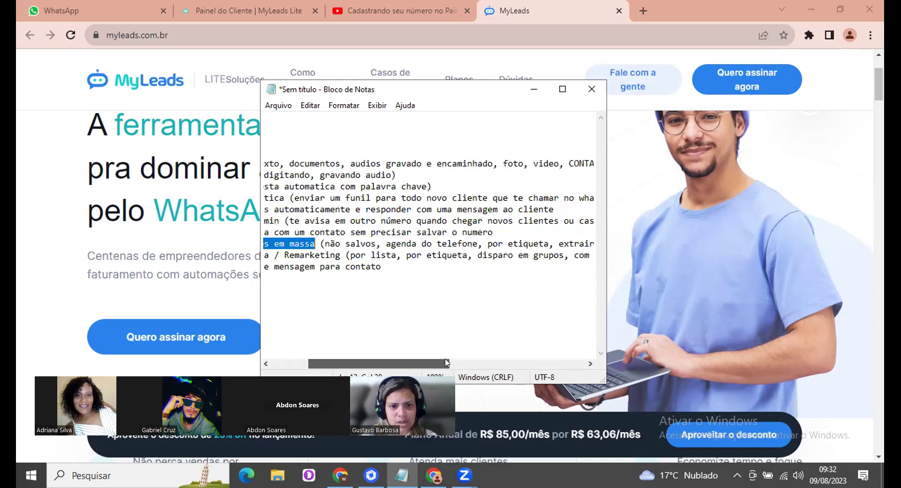
pyautogui.hscroll(1, 445, 361)
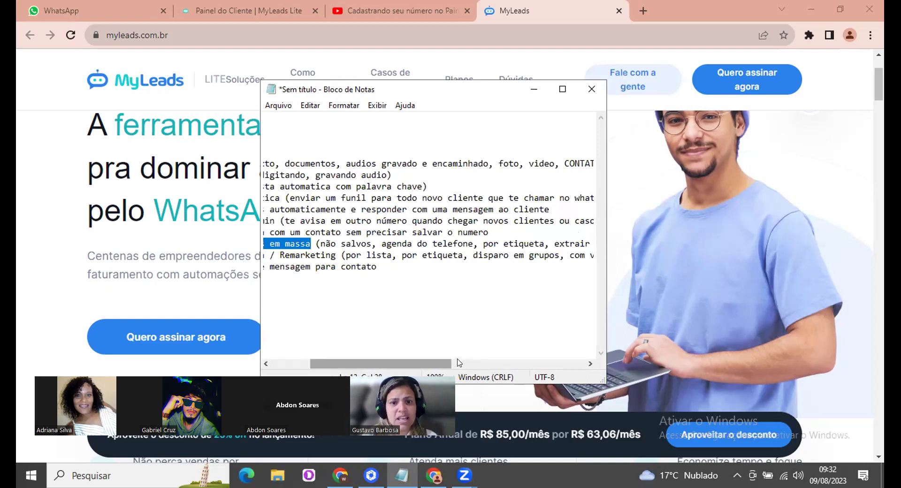
pyautogui.hscroll(3, 459, 362)
pyautogui.hscroll(1, 459, 363)
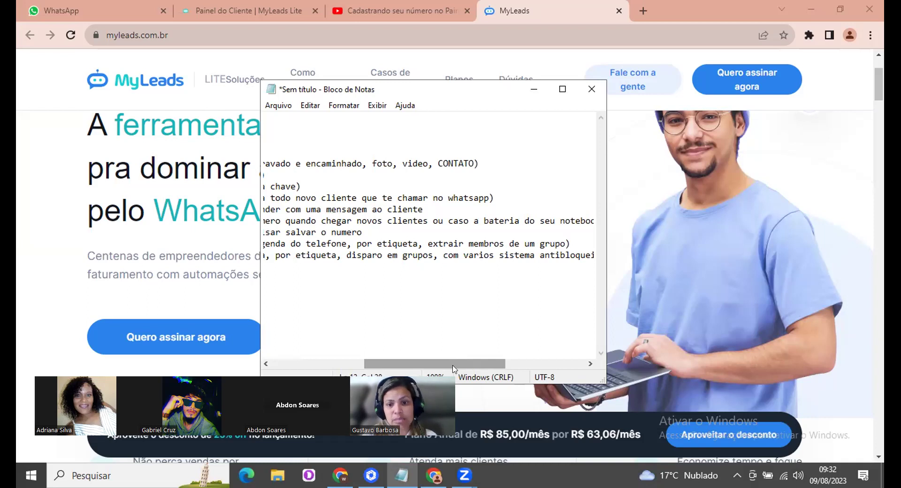
pyautogui.moveTo(455, 368); pyautogui.dragTo(395, 359)
pyautogui.hscroll(-5, 356, 355)
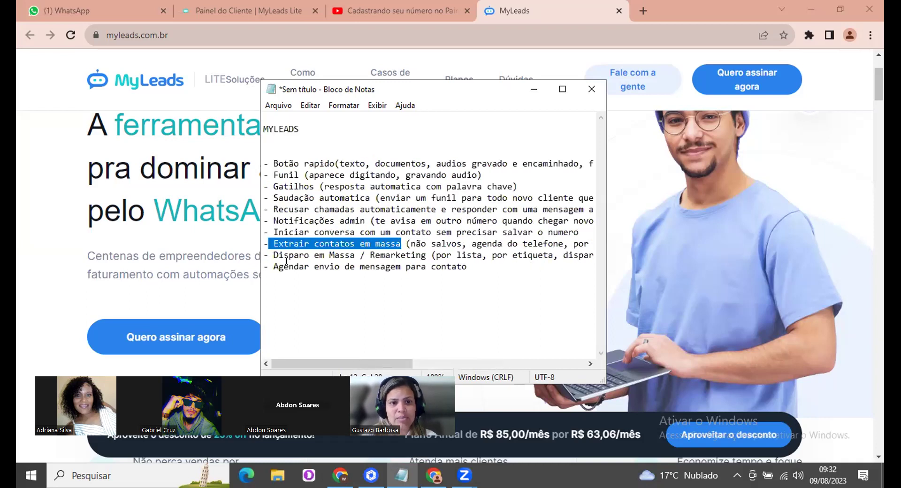
# Highlight "Disparo em Massa", read that entry to its end, and highlight "Agendar envio de mensagem para contato".
pyautogui.moveTo(276, 254); pyautogui.dragTo(351, 253)
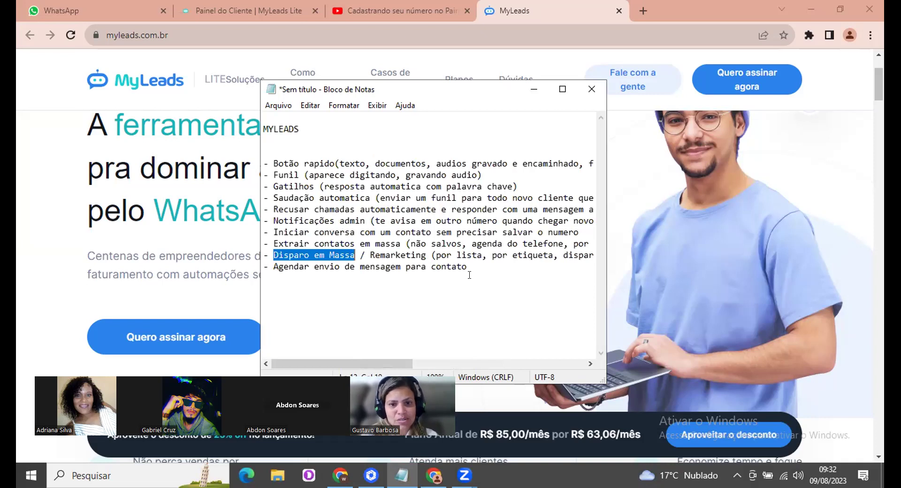
pyautogui.click(419, 360)
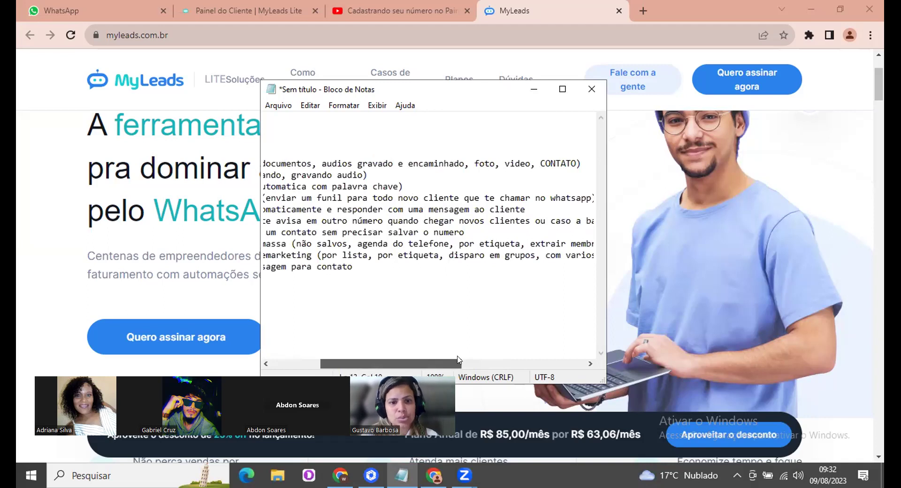
pyautogui.hscroll(2, 411, 291)
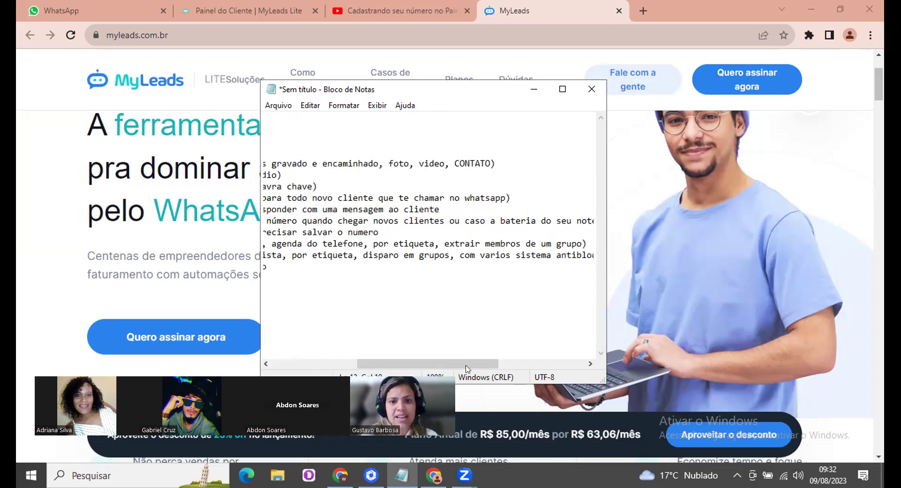
pyautogui.hscroll(3, 475, 361)
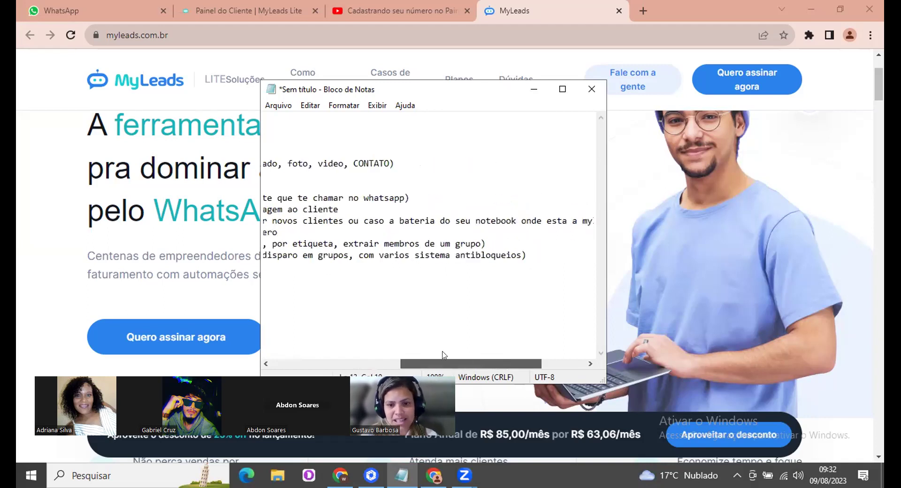
pyautogui.hscroll(-5, 427, 354)
pyautogui.hscroll(-1, 427, 354)
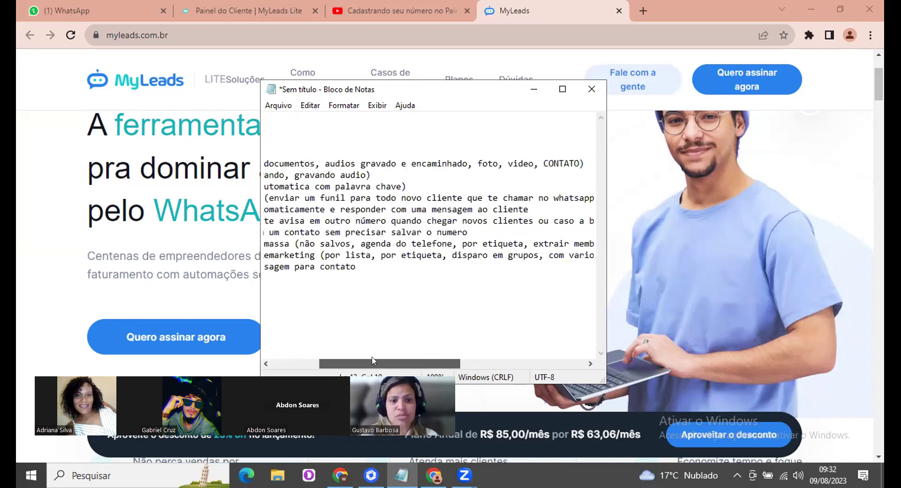
pyautogui.hscroll(-3, 372, 361)
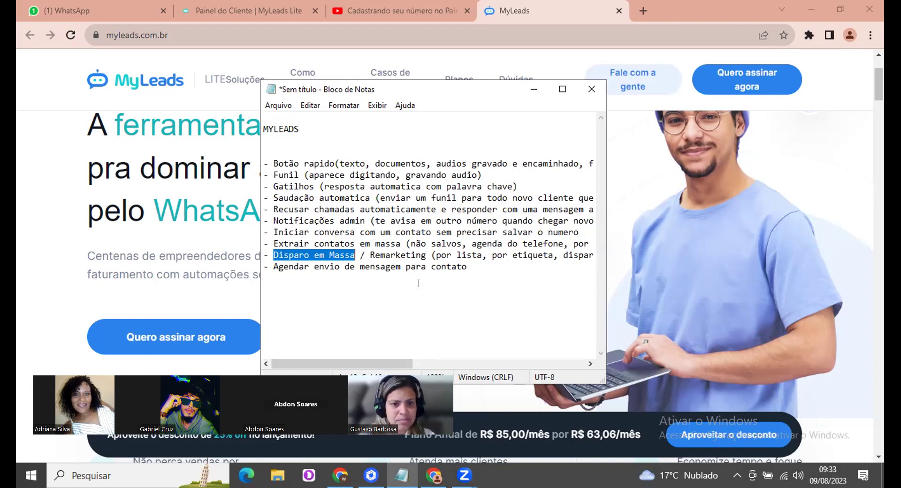
pyautogui.moveTo(269, 266); pyautogui.dragTo(284, 266)
pyautogui.moveTo(362, 268); pyautogui.dragTo(468, 265)
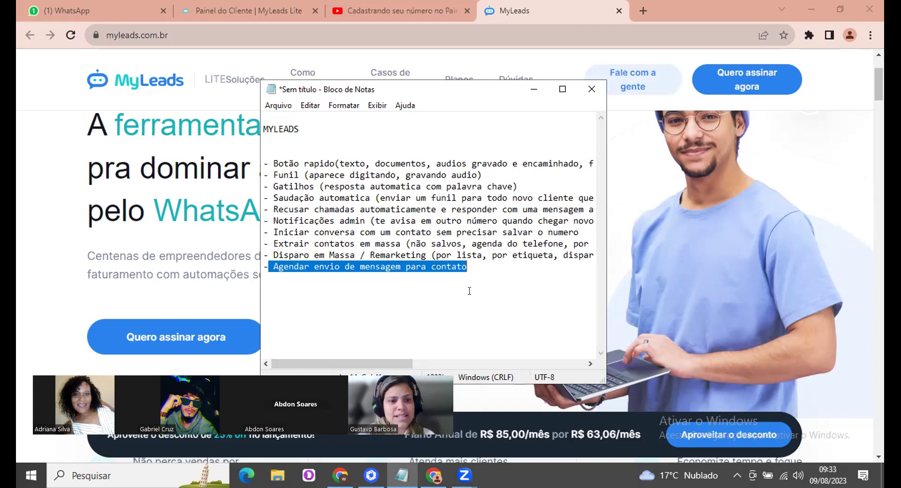
# Minimize the notes and switch to the already open MyLeads Lite client panel in the browser.
pyautogui.click(535, 90)
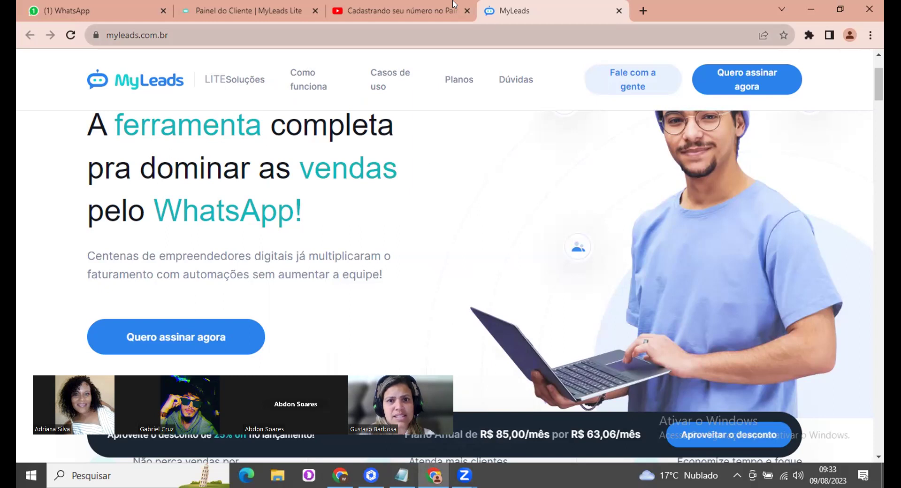
pyautogui.click(257, 6)
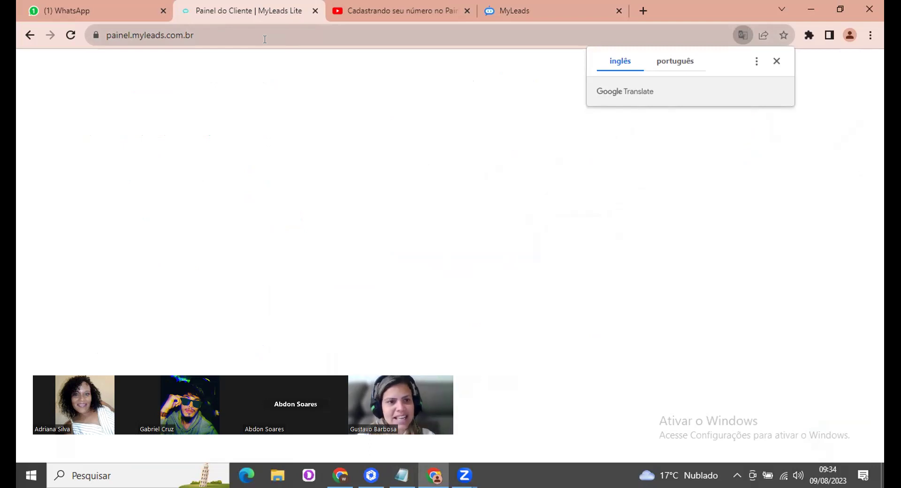
# Reload the MyLeads Lite client panel, view the list of installed browser extensions, and close that list.
pyautogui.click(265, 39)
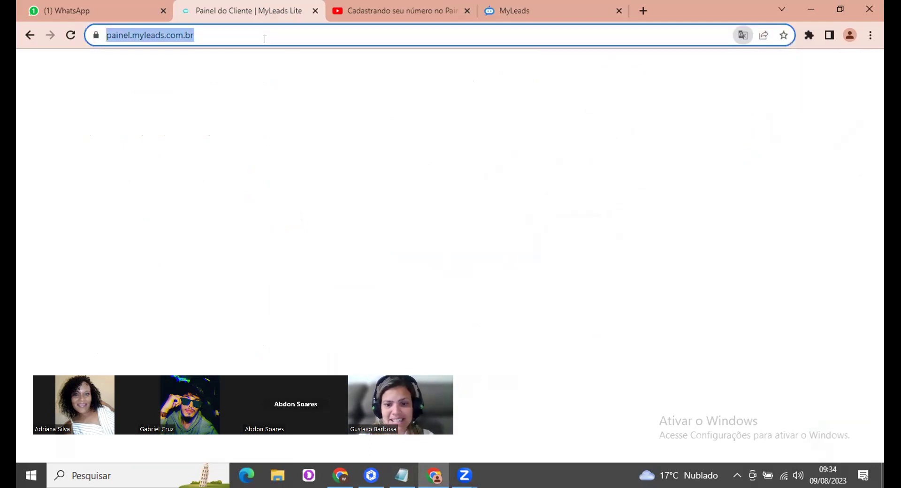
pyautogui.press('Return')
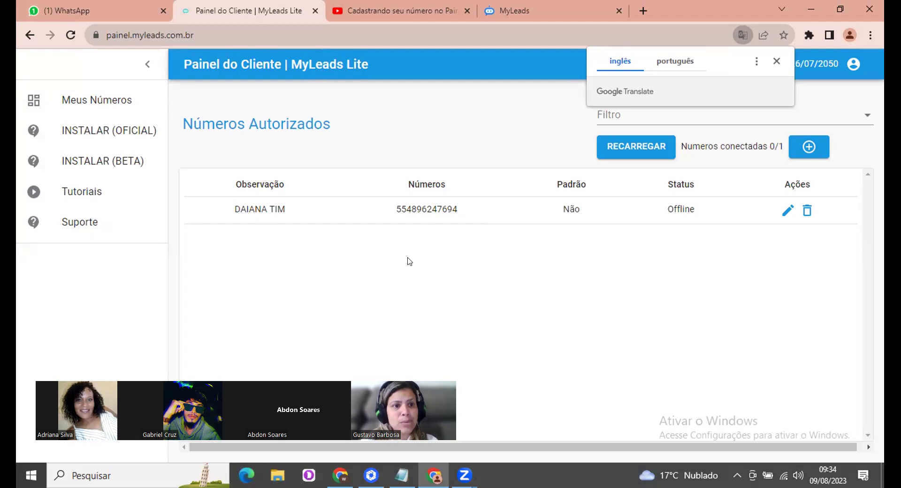
pyautogui.click(807, 36)
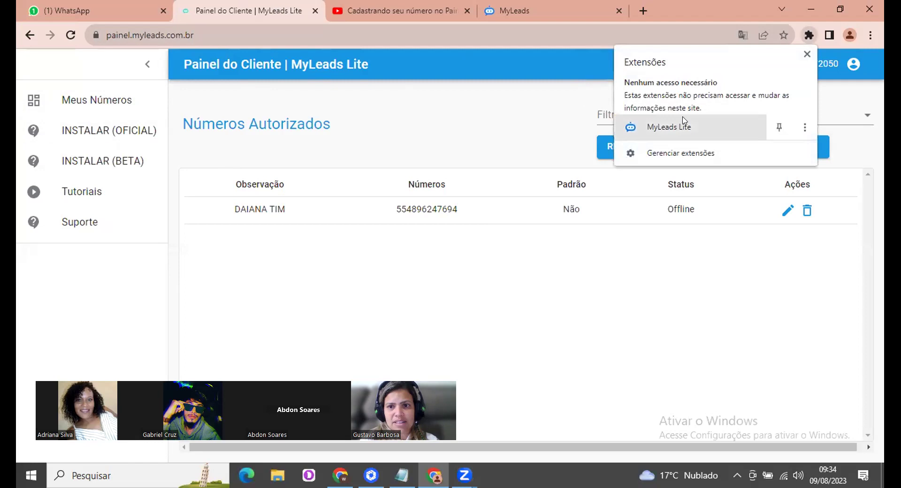
pyautogui.click(413, 260)
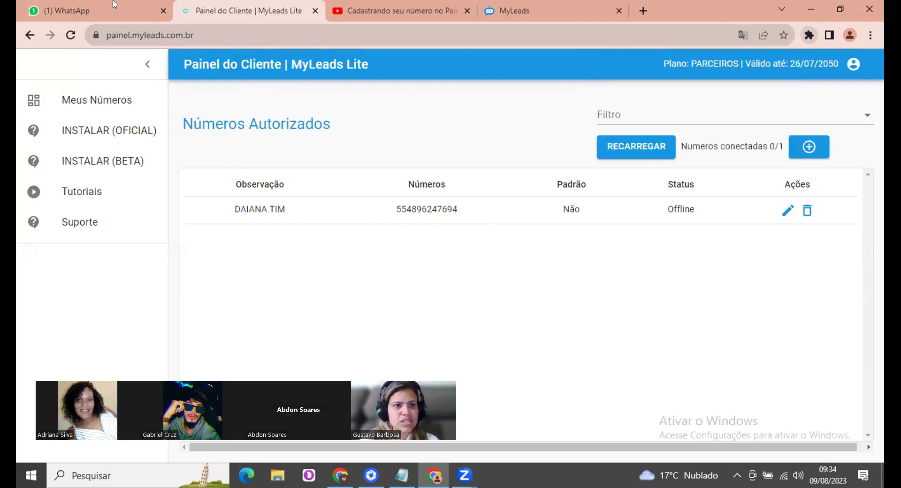
# Switch to WhatsApp Web and demonstrate showing and hiding the MyLeads Lite side panel.
pyautogui.click(104, 4)
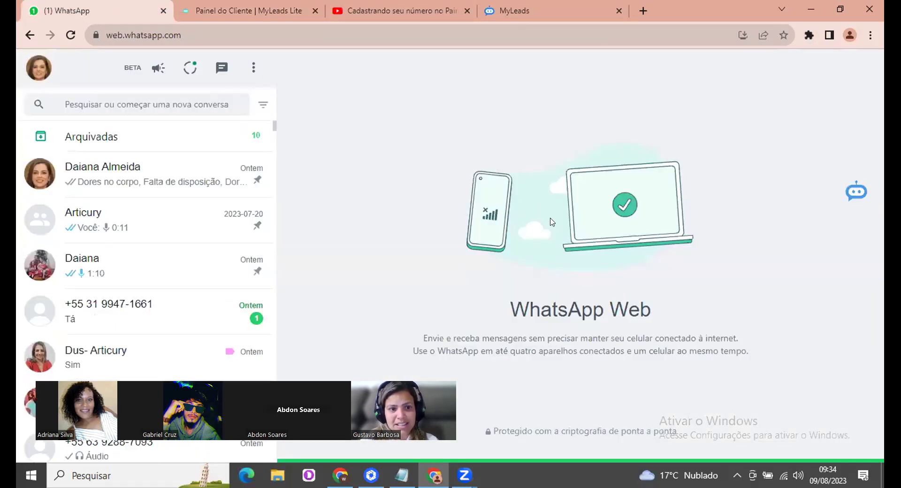
pyautogui.click(854, 192)
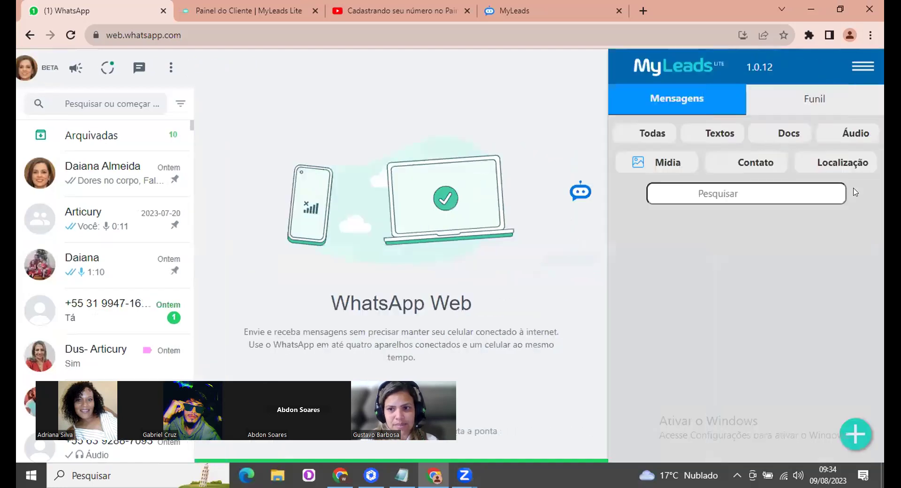
pyautogui.click(575, 191)
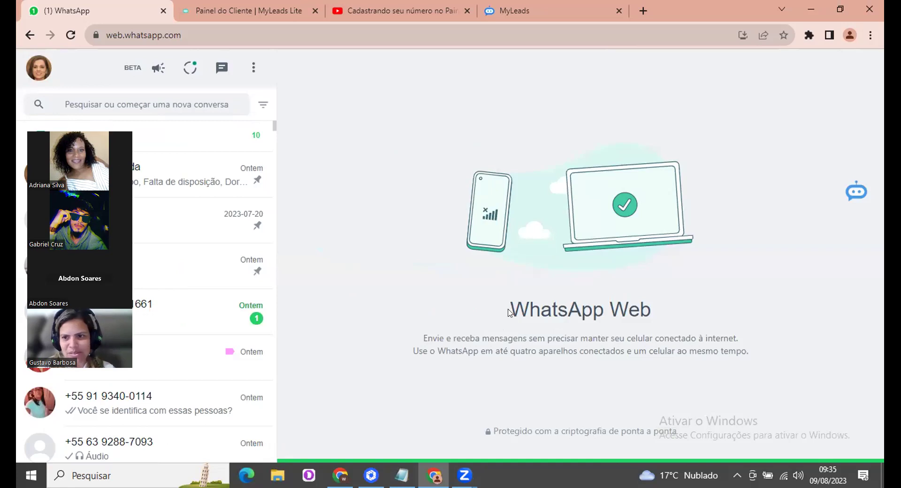
pyautogui.click(852, 196)
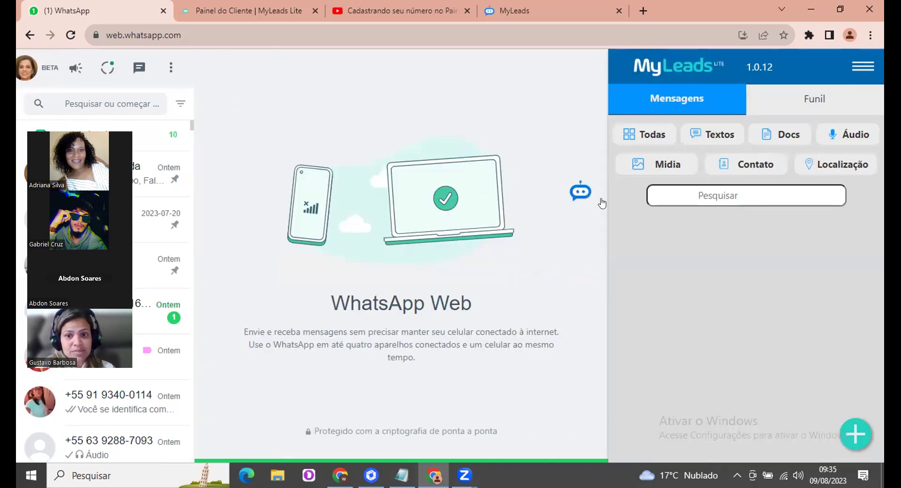
pyautogui.click(581, 193)
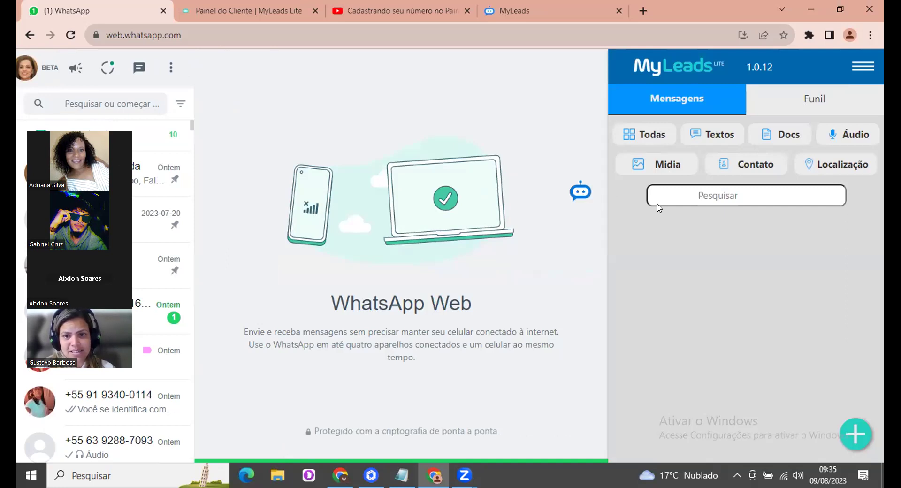
pyautogui.click(857, 192)
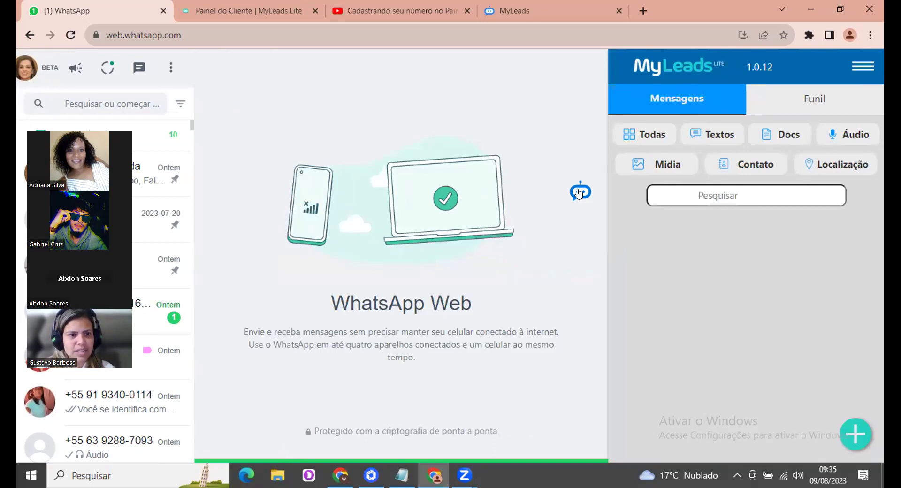
pyautogui.click(580, 193)
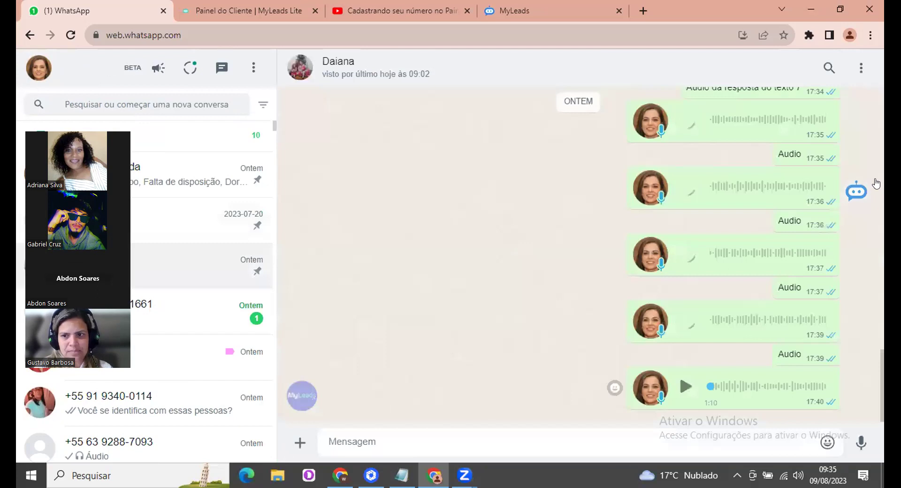
# Show the MyLeads Lite panel beside the pinned contact's chat and review its options menu.
pyautogui.click(855, 193)
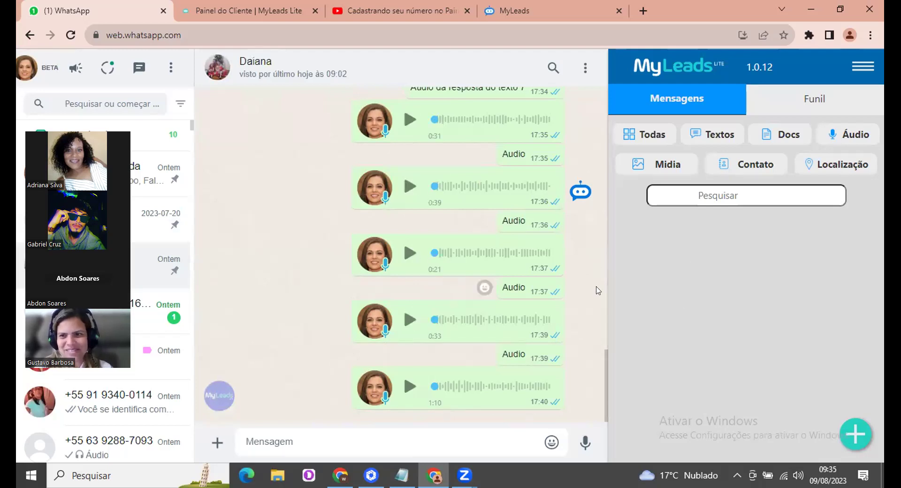
pyautogui.click(865, 67)
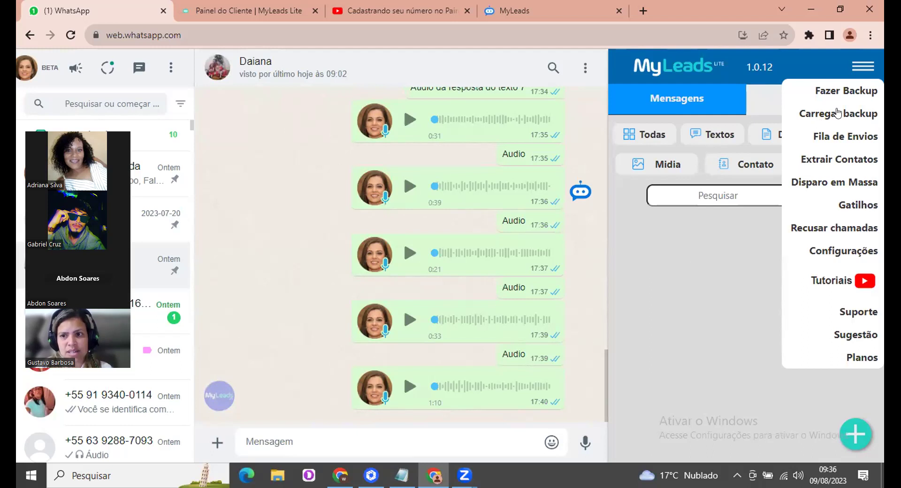
pyautogui.click(715, 227)
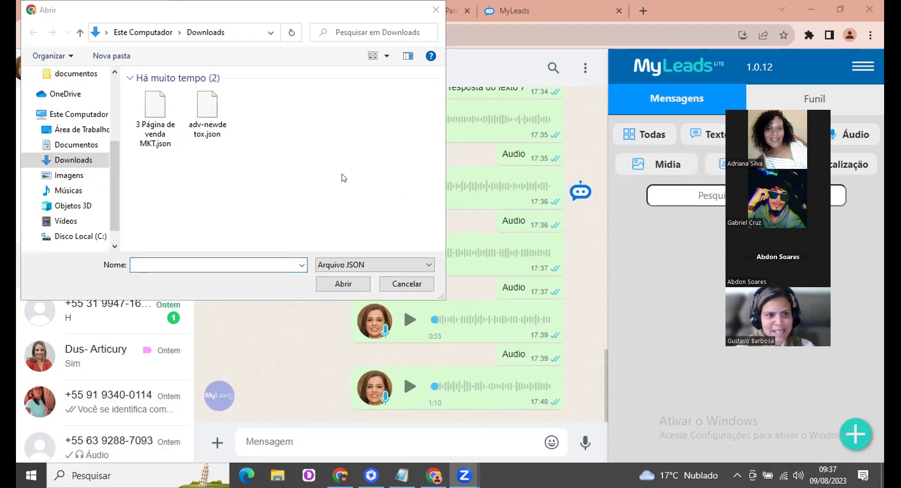
# Look through the Downloads folder for a JSON backup file to load, and close the file selection dialog.
pyautogui.click(116, 180)
pyautogui.scroll(2, 116, 180)
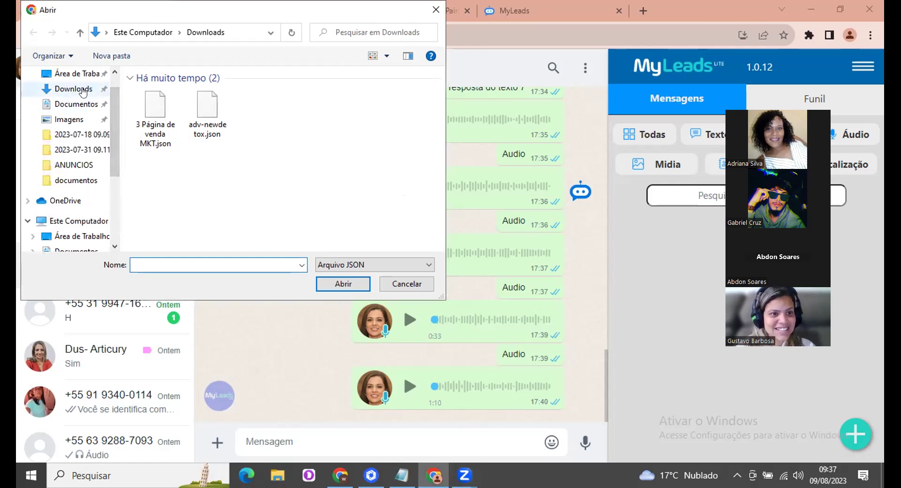
pyautogui.click(83, 90)
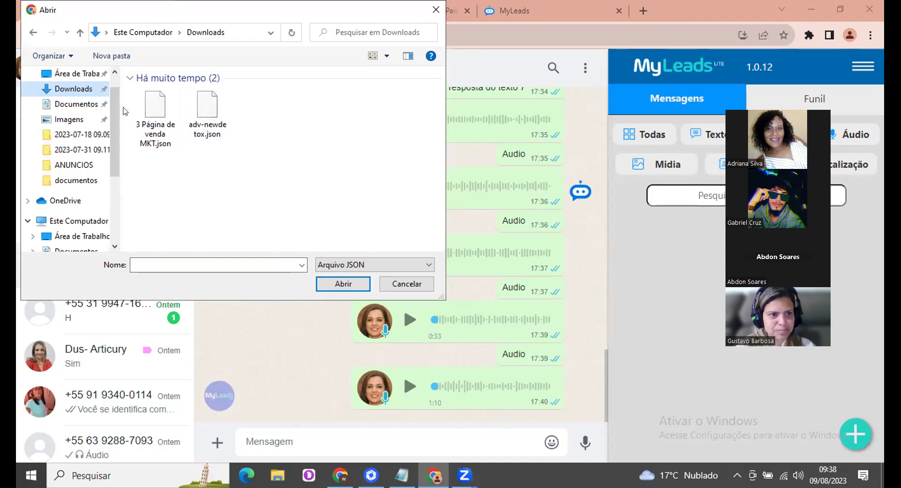
pyautogui.moveTo(111, 116); pyautogui.dragTo(111, 176)
pyautogui.click(84, 147)
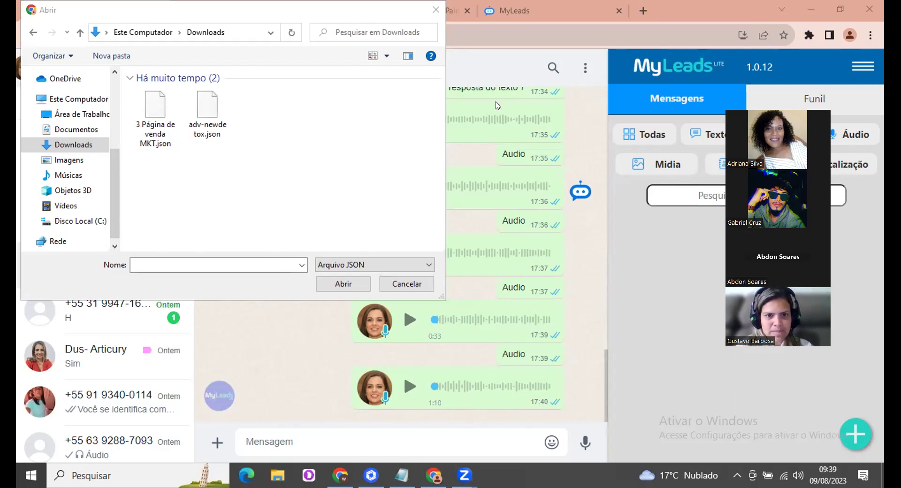
pyautogui.click(436, 10)
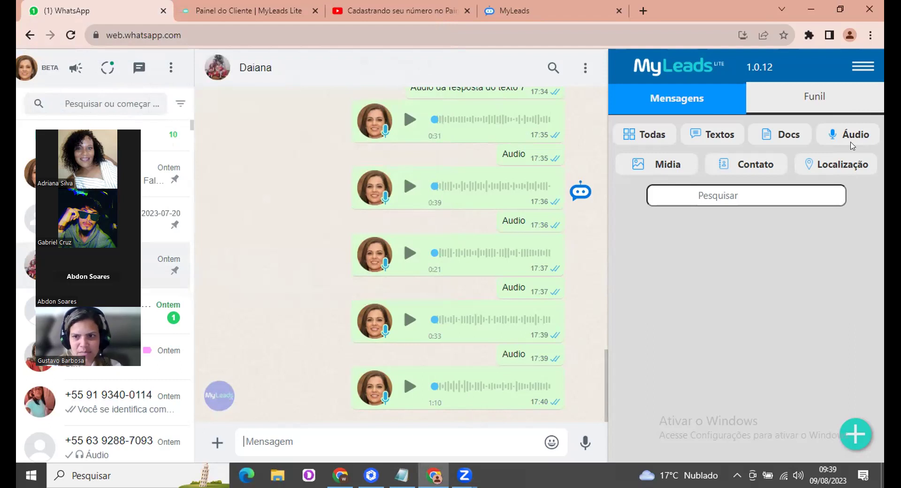
# Start Carregar backup again, dismiss the not-responding notice, and return from the Voxuy flow to the browser's file selection dialog.
pyautogui.click(858, 69)
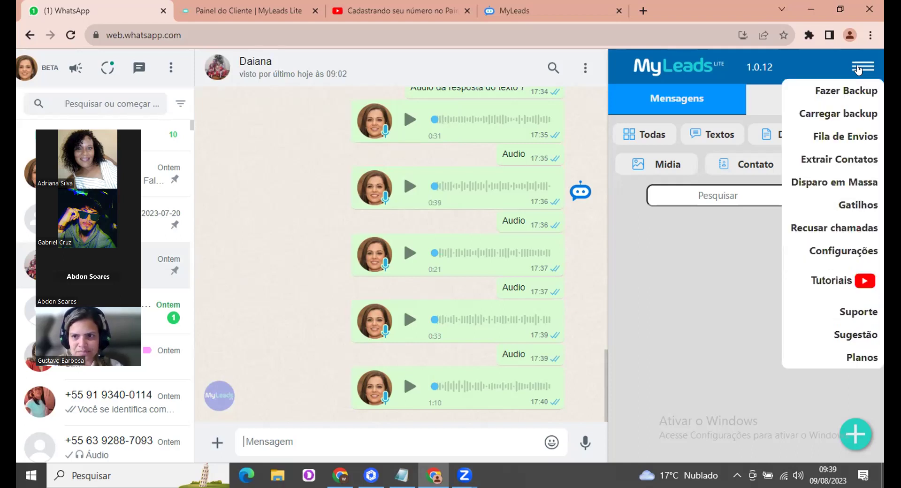
pyautogui.click(845, 113)
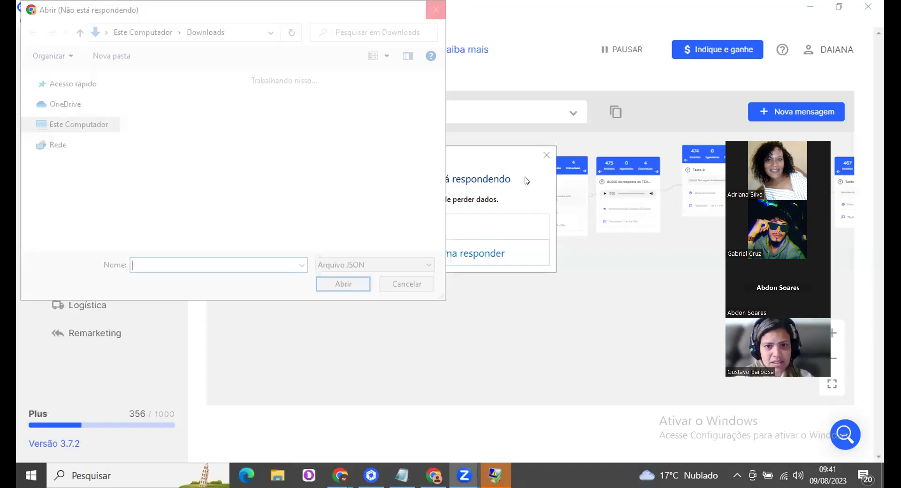
pyautogui.click(548, 153)
pyautogui.moveTo(422, 282); pyautogui.dragTo(440, 304)
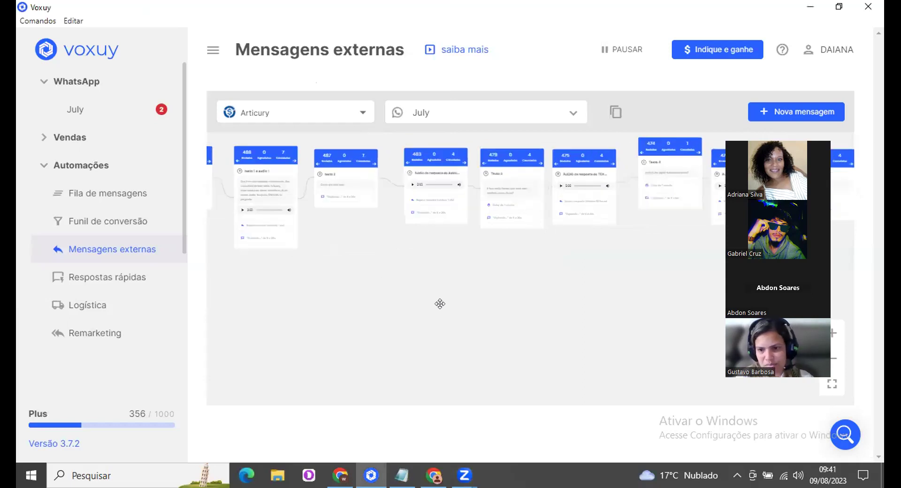
pyautogui.click(434, 475)
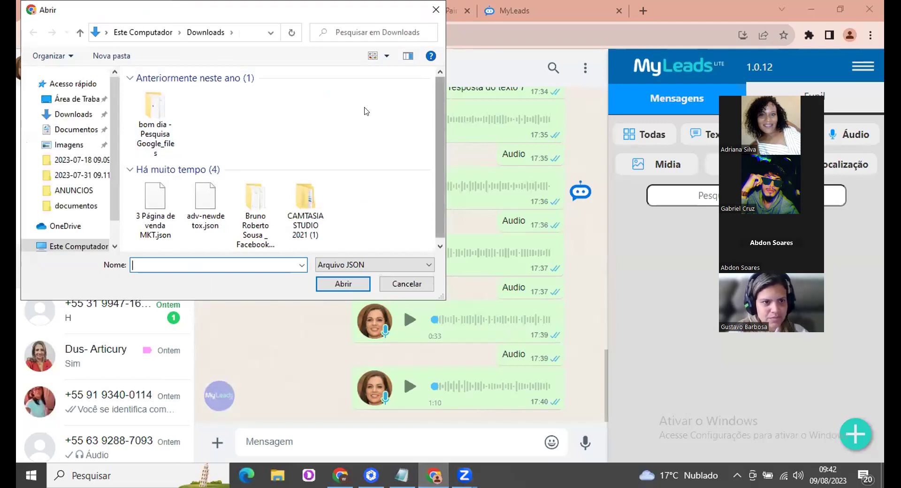
# Check the files and folders in Downloads for the MyLeads backup, and cancel the backup file selection.
pyautogui.click(73, 114)
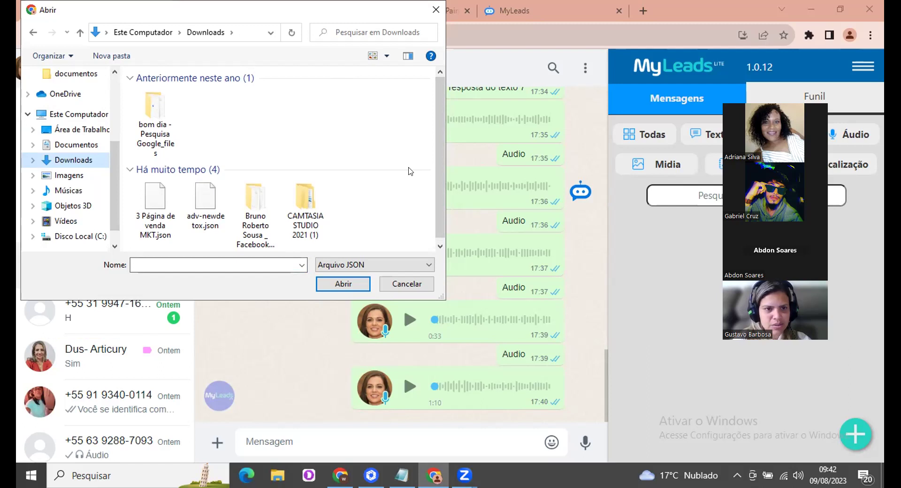
pyautogui.moveTo(439, 172); pyautogui.dragTo(437, 116)
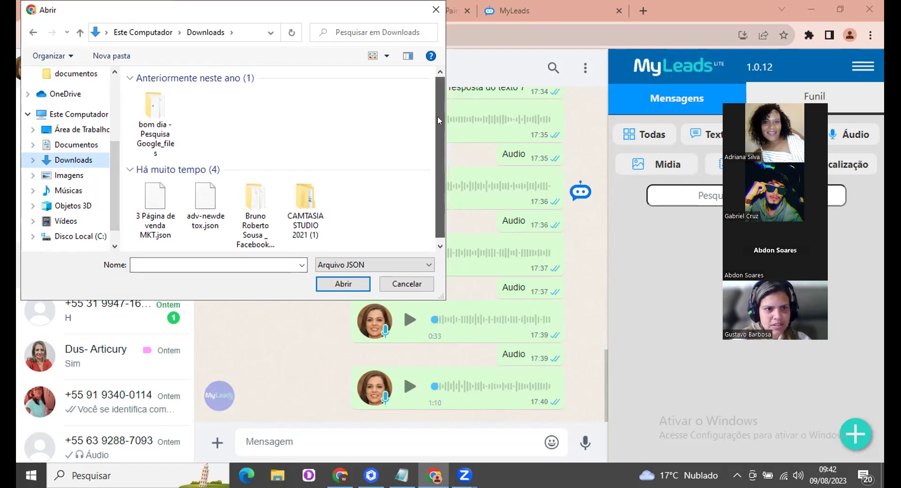
pyautogui.moveTo(113, 167); pyautogui.dragTo(112, 104)
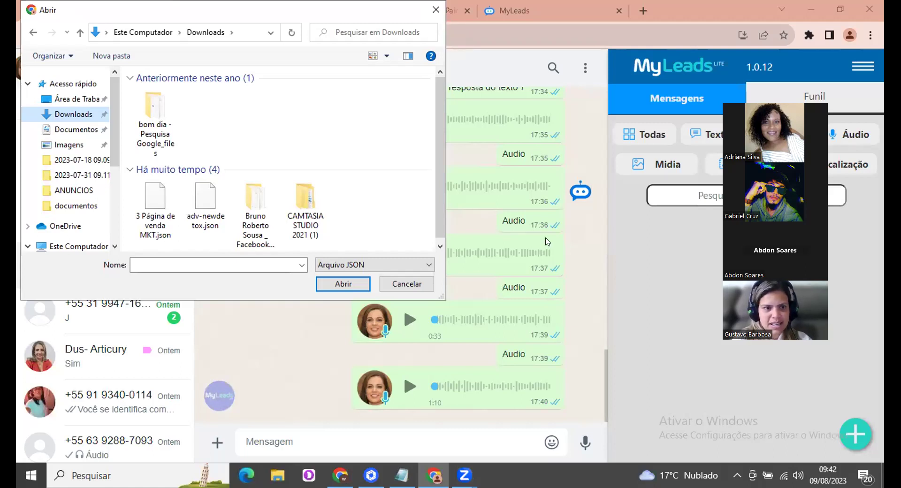
pyautogui.moveTo(827, 221); pyautogui.dragTo(134, 234)
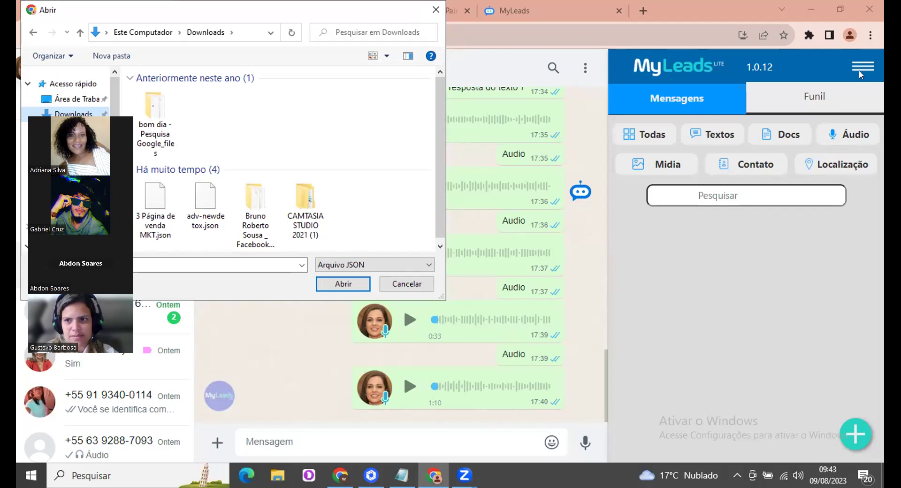
pyautogui.press('Escape')
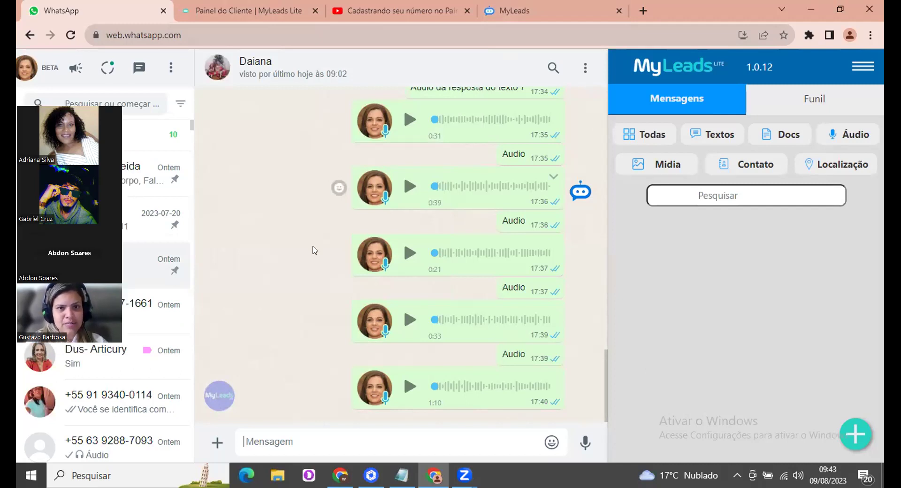
# Show the YouTube tutorial "Cadastrando seu número no Painel do Cliente", pause it, and return to WhatsApp Web via the client panel.
pyautogui.click(414, 10)
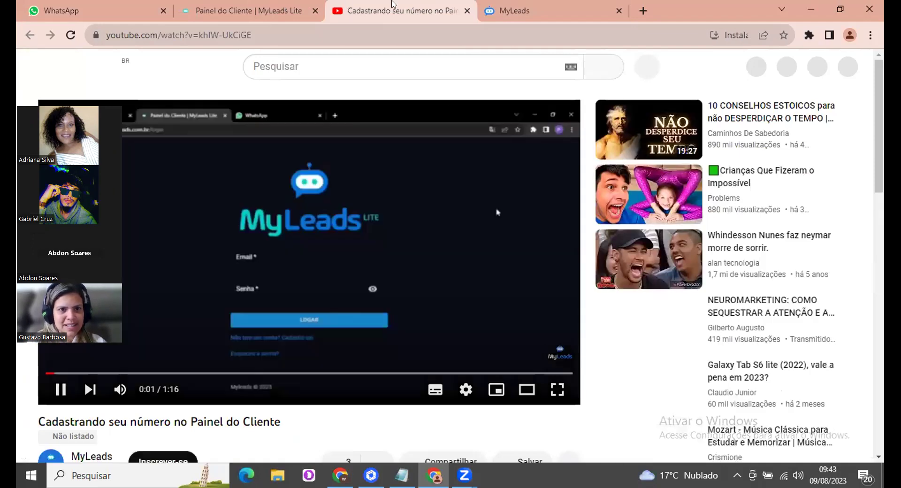
pyautogui.hotkey('ctrl', 'shift', 'Tab')
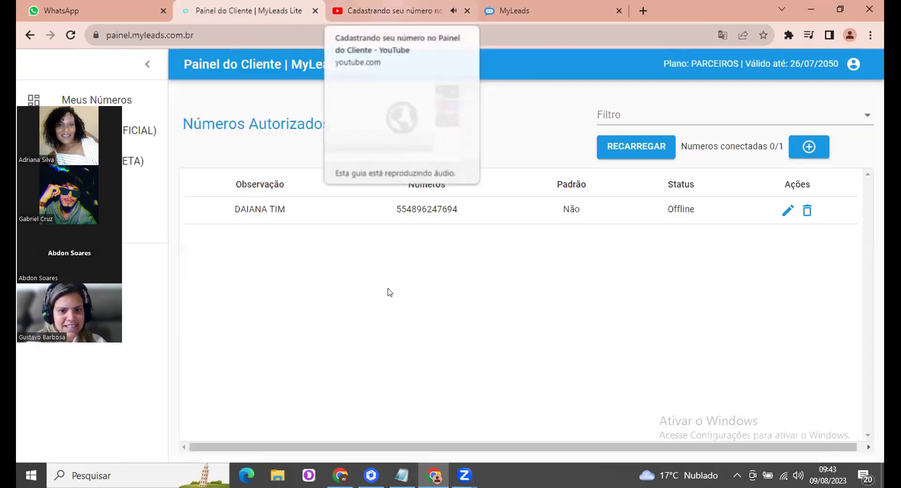
pyautogui.click(413, 10)
pyautogui.click(402, 207)
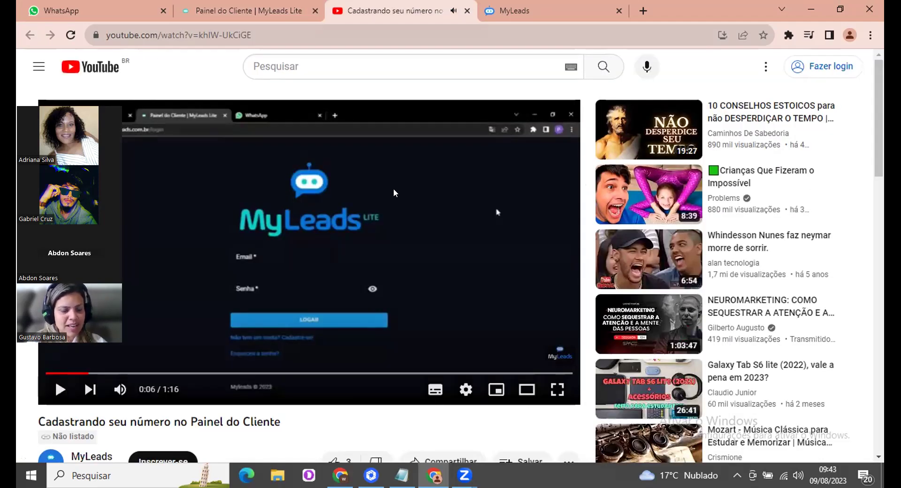
pyautogui.click(285, 5)
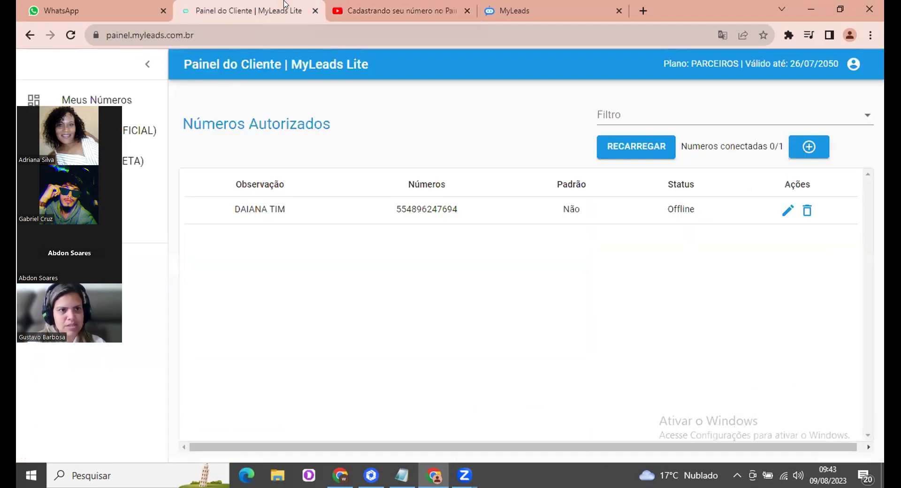
pyautogui.click(121, 6)
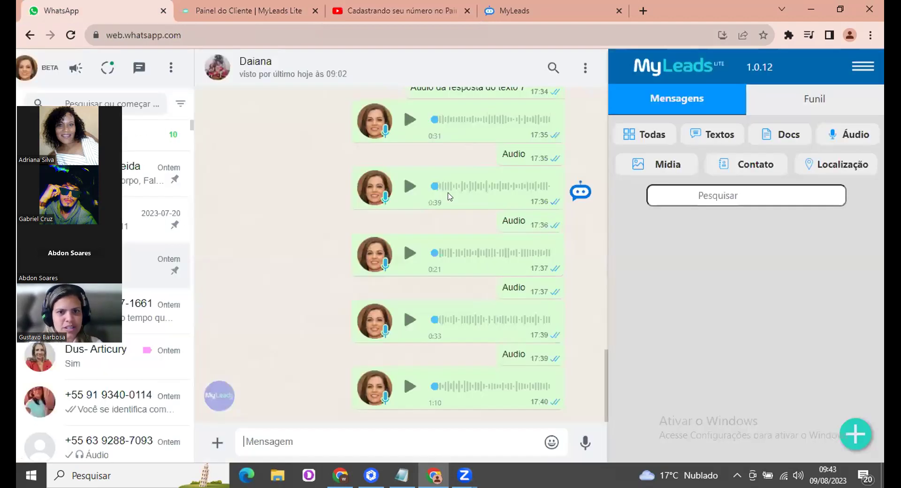
# Point out the Tutoriais entry in the MyLeads Lite options menu, and close the menu.
pyautogui.click(857, 68)
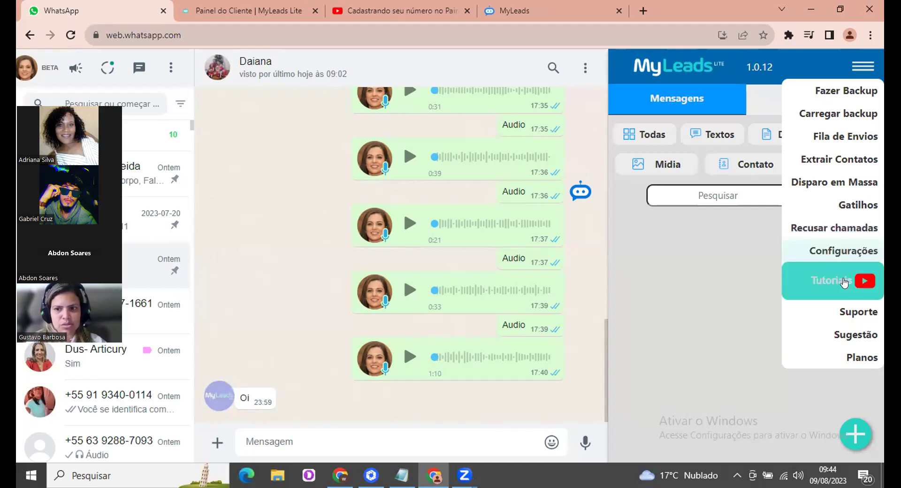
pyautogui.click(828, 289)
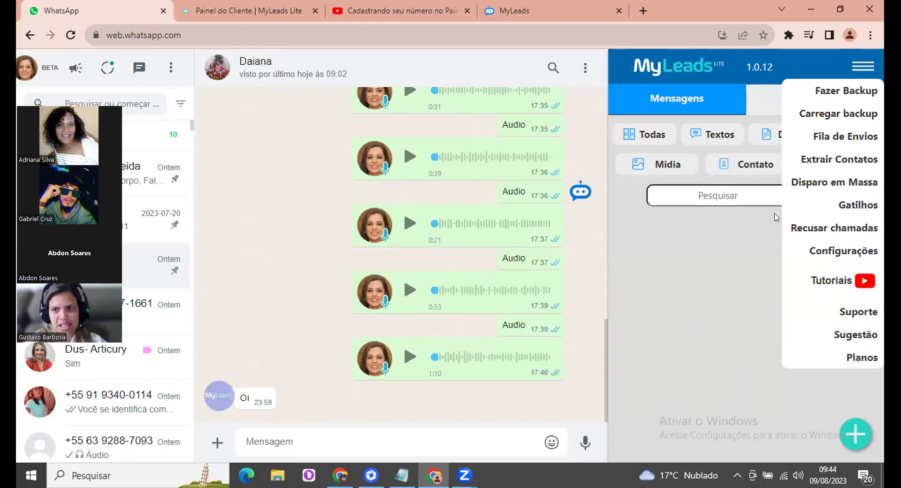
pyautogui.click(793, 333)
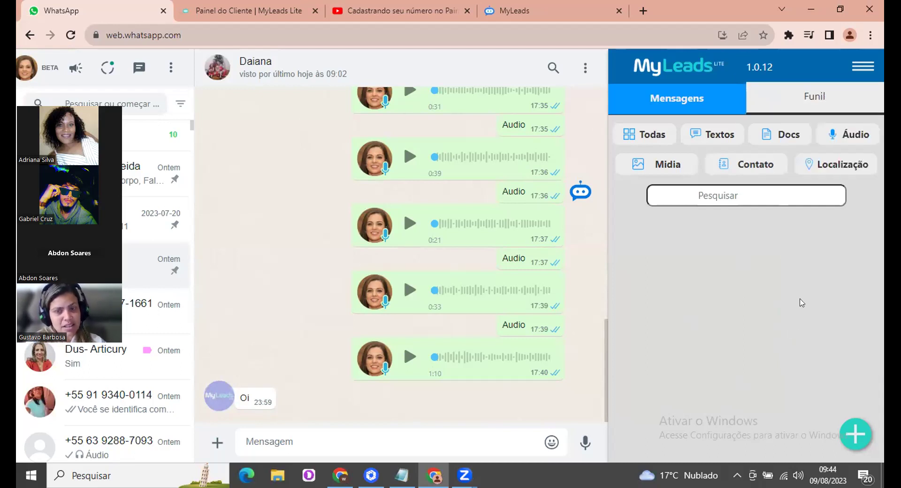
# Show the MyLeads creation options, choose Criar botão rápido, and point out the options list containing Carregar backup.
pyautogui.click(848, 434)
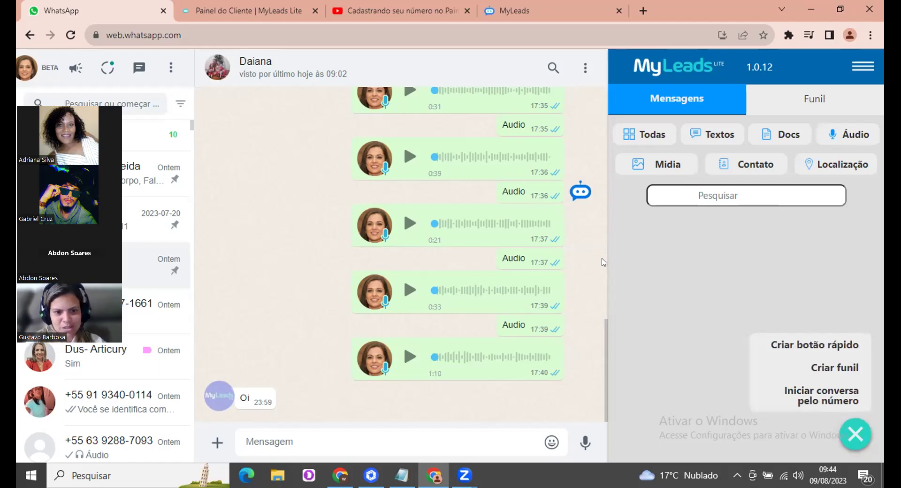
pyautogui.click(800, 345)
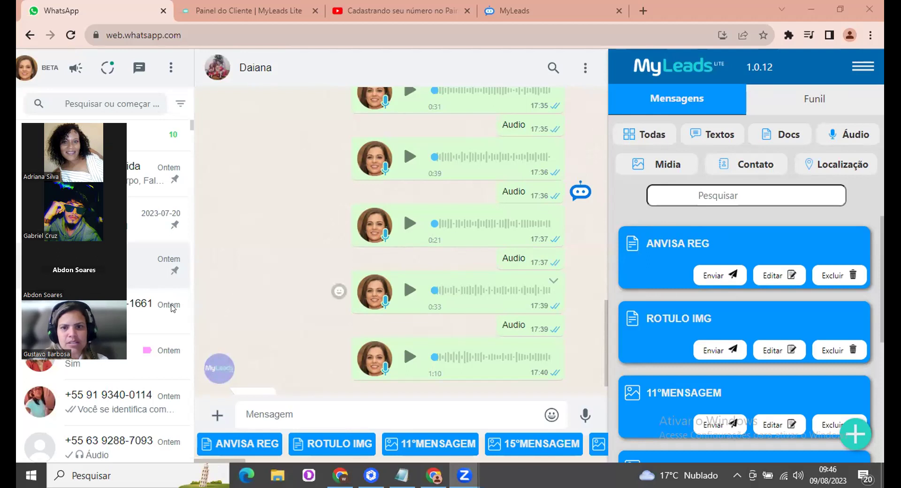
pyautogui.click(862, 66)
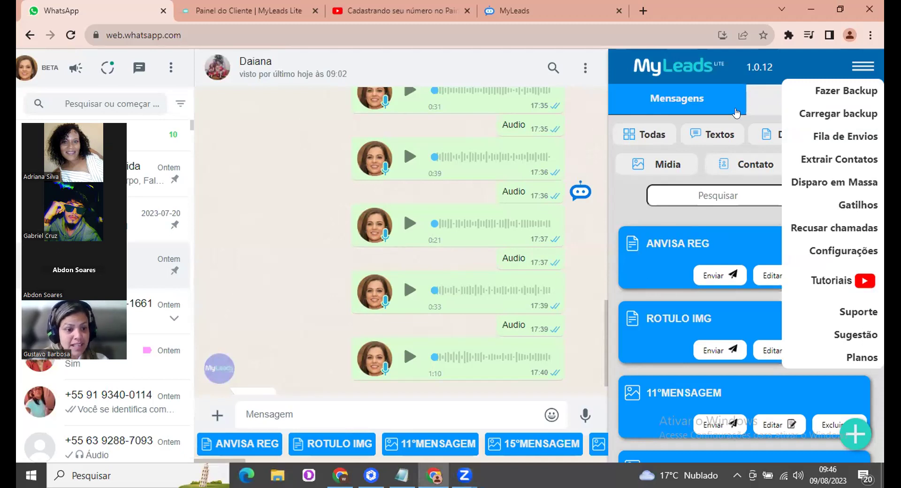
pyautogui.click(638, 189)
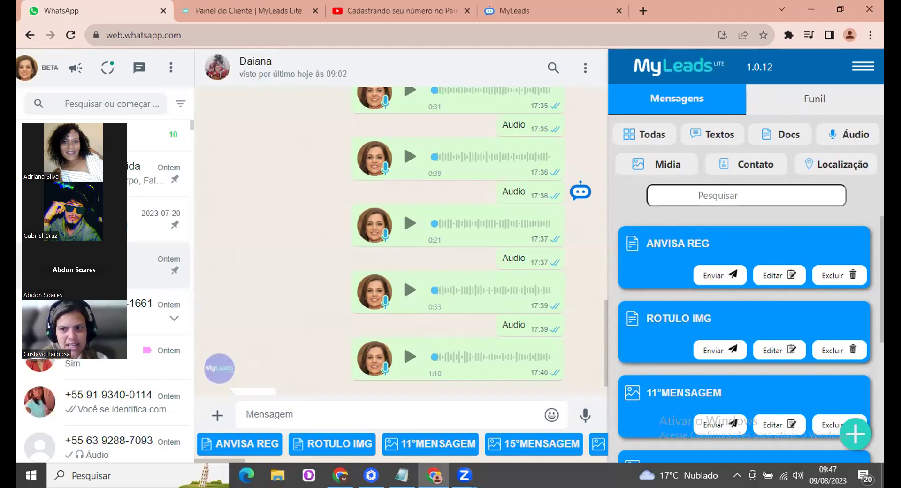
# Load more saved messages in the Mensagens list and look through the entries.
pyautogui.scroll(-5, 877, 413)
pyautogui.click(757, 446)
pyautogui.scroll(-2, 757, 446)
pyautogui.scroll(-5, 746, 338)
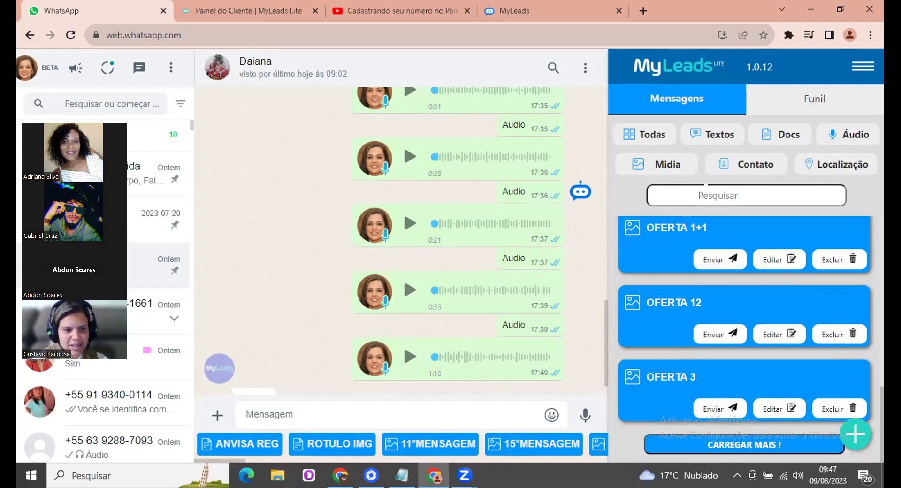
# Toggle the MyLeads side panel off, and look through the row of quick-message buttons below the open chat.
pyautogui.click(580, 191)
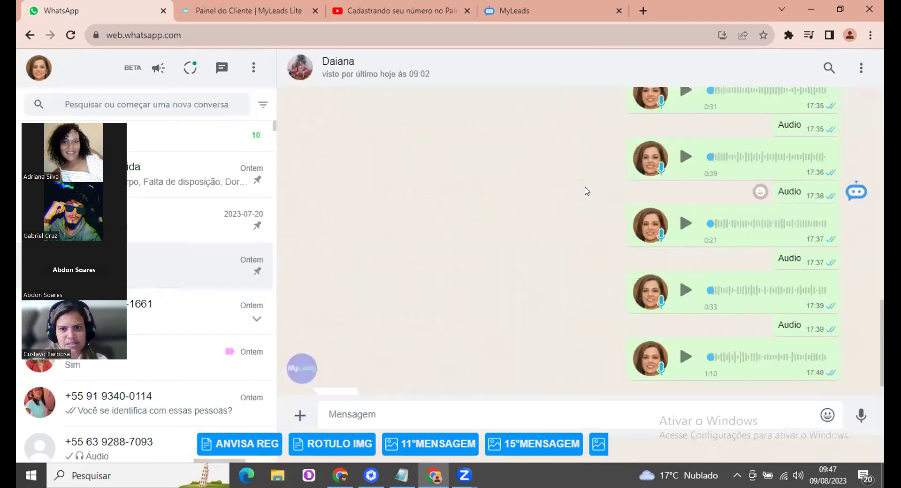
pyautogui.click(853, 190)
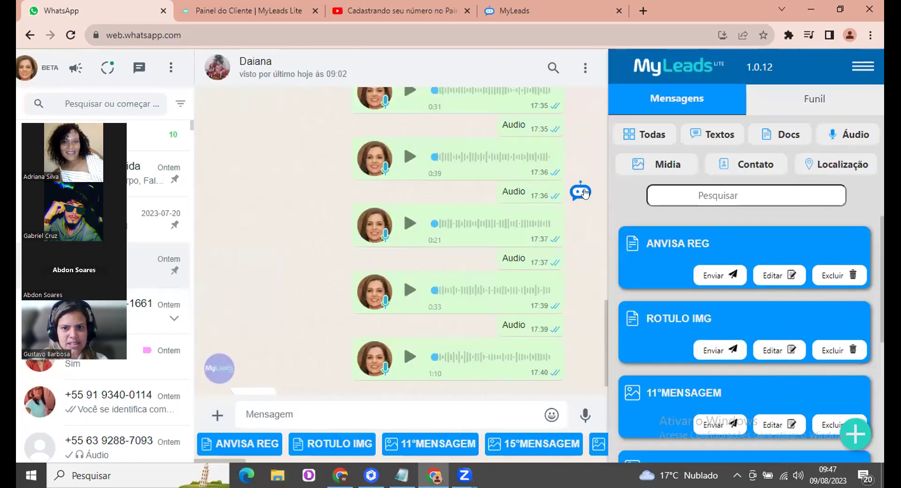
pyautogui.click(582, 192)
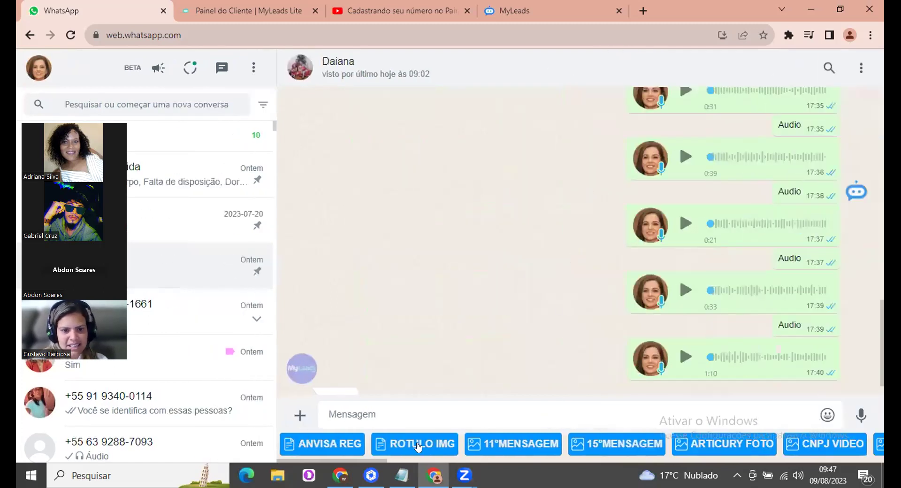
pyautogui.hscroll(5, 569, 443)
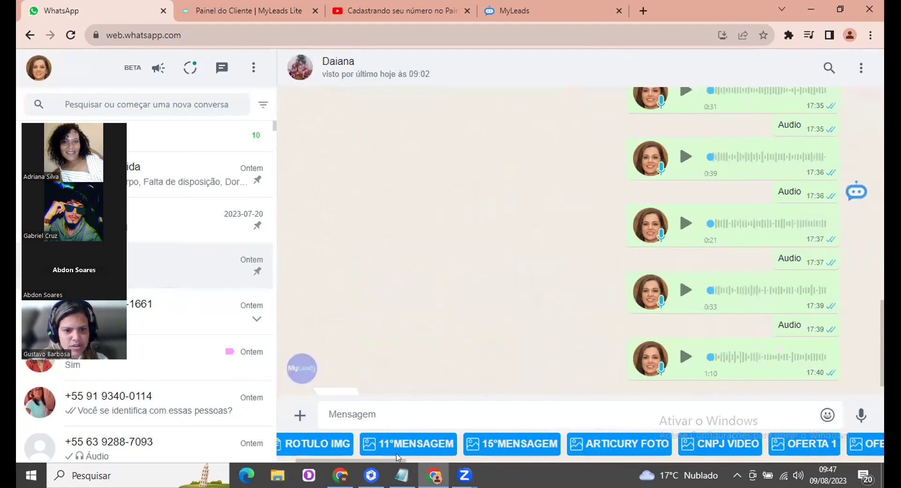
pyautogui.hscroll(10, 569, 454)
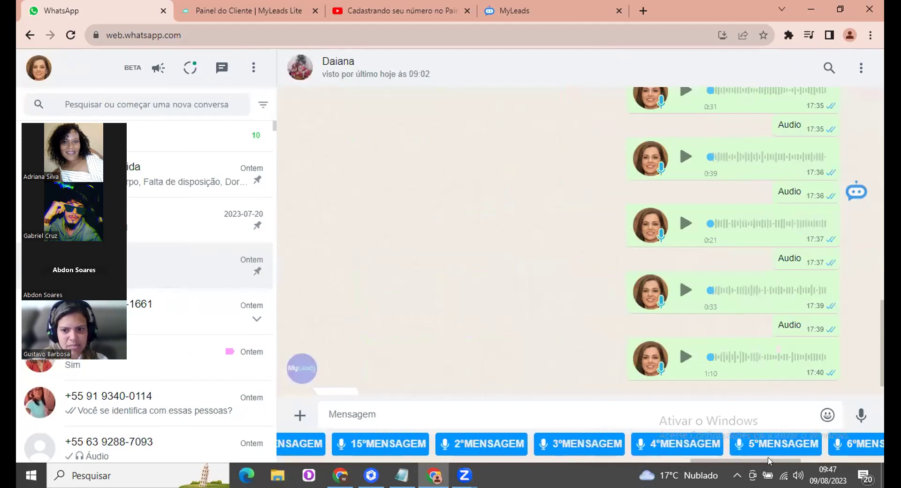
pyautogui.hscroll(-10, 850, 462)
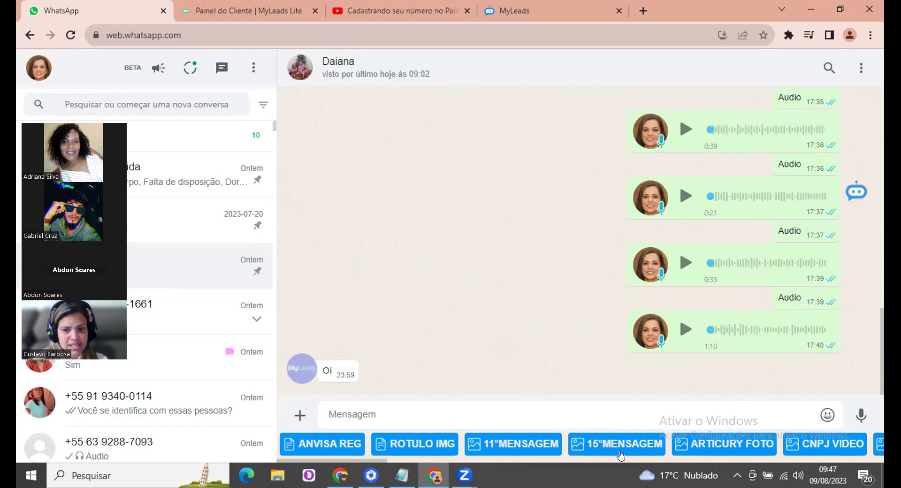
# Send the PDF document, ARTICURY FOTO and CNPJ VIDEO quick messages to the open chat.
pyautogui.click(750, 445)
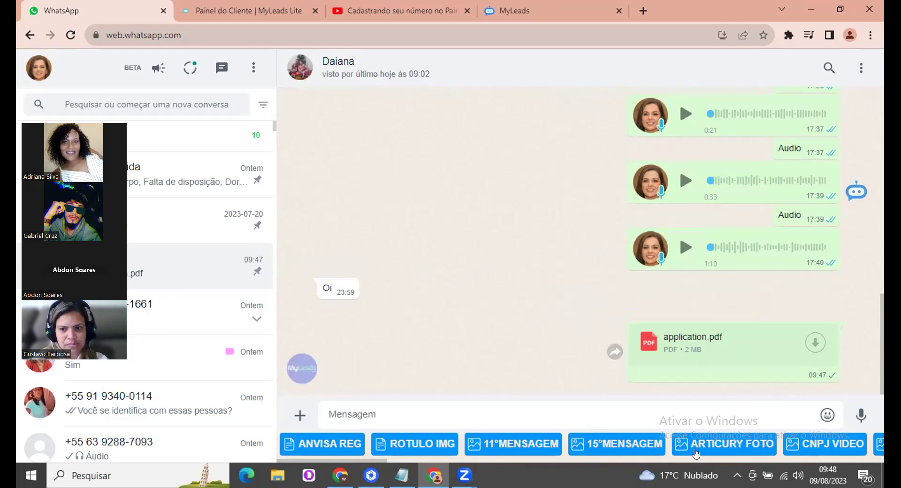
pyautogui.click(730, 446)
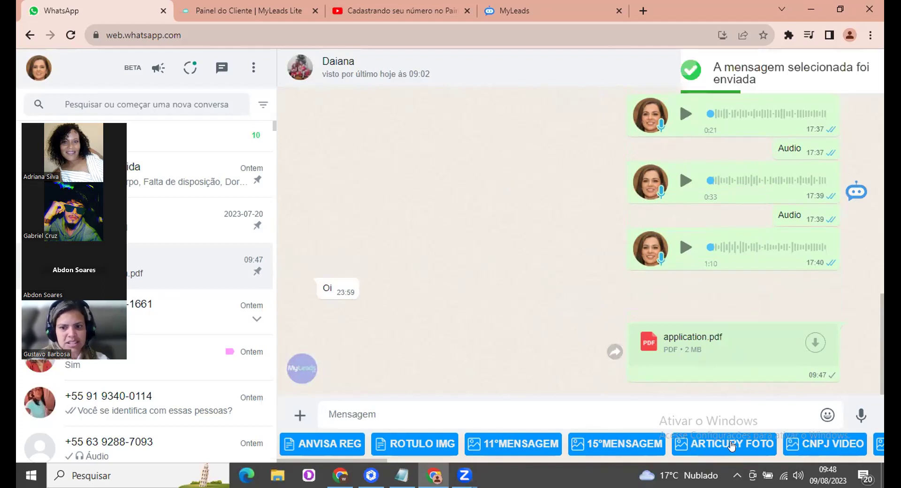
pyautogui.click(834, 444)
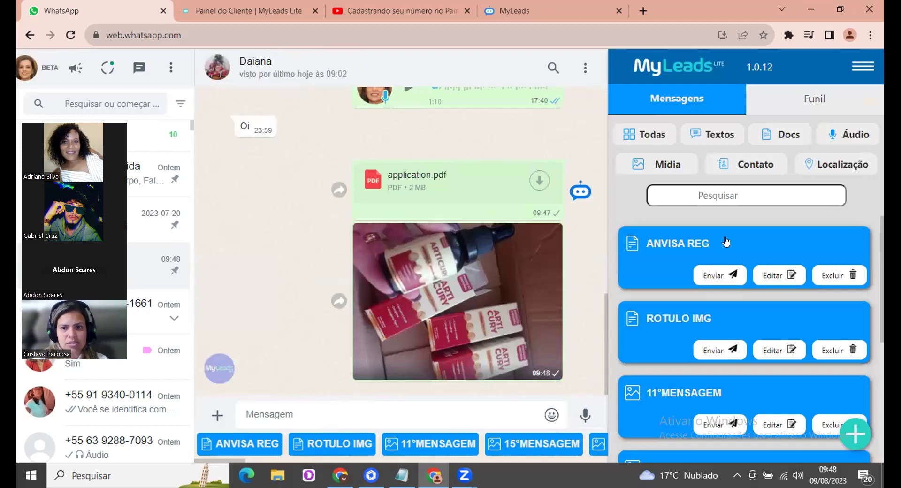
# Preview the contents of the ANVISA REG and 11°MENSAGEM saved messages, collapsing each one after viewing.
pyautogui.click(726, 242)
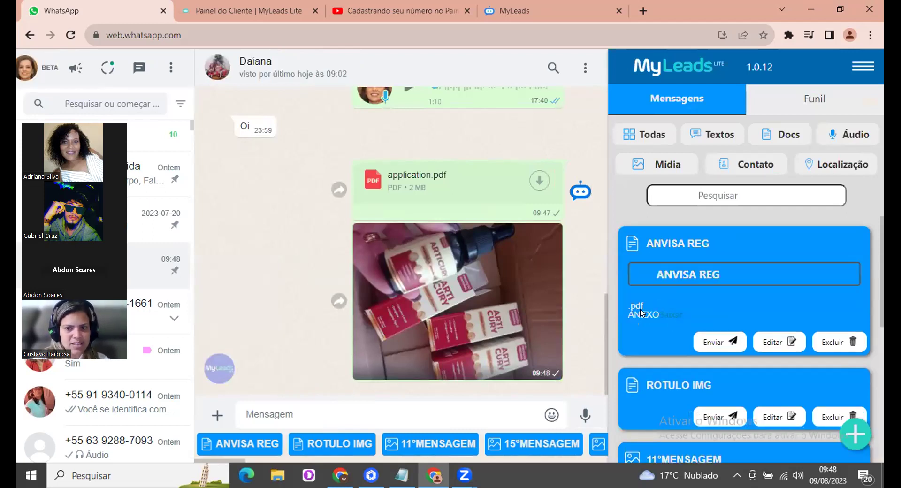
pyautogui.click(743, 249)
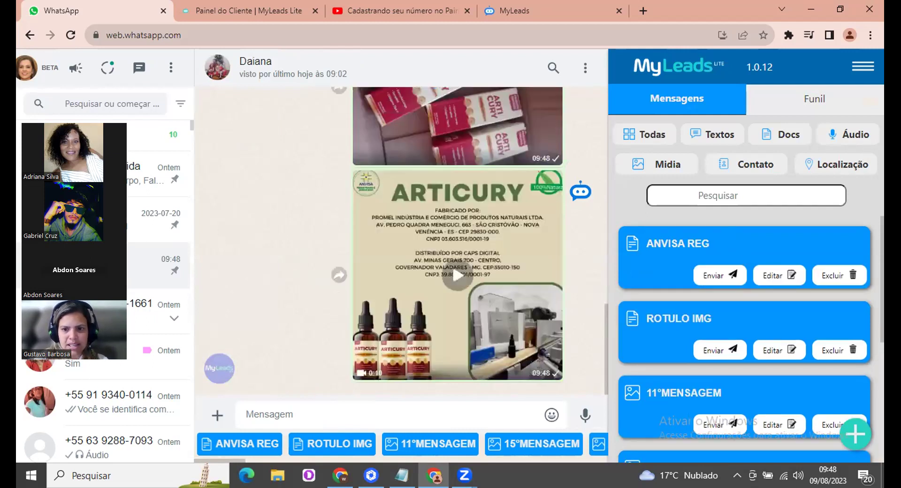
pyautogui.scroll(-2, 677, 280)
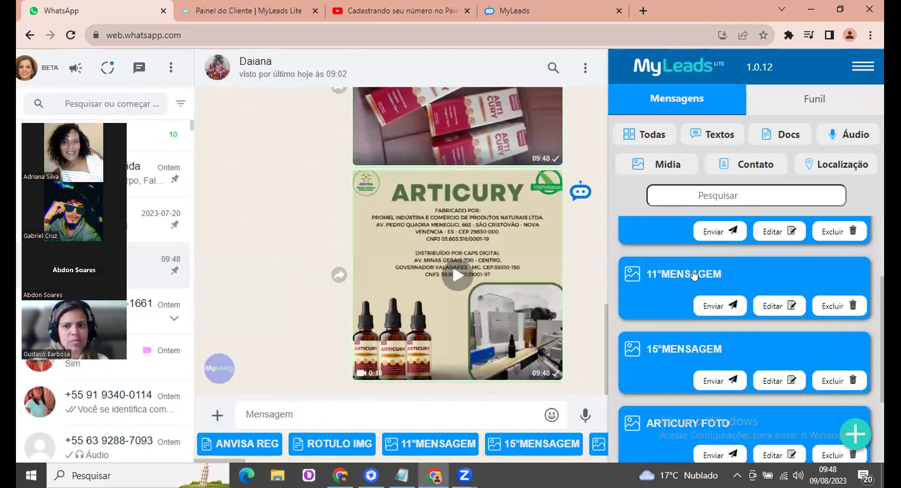
pyautogui.click(716, 275)
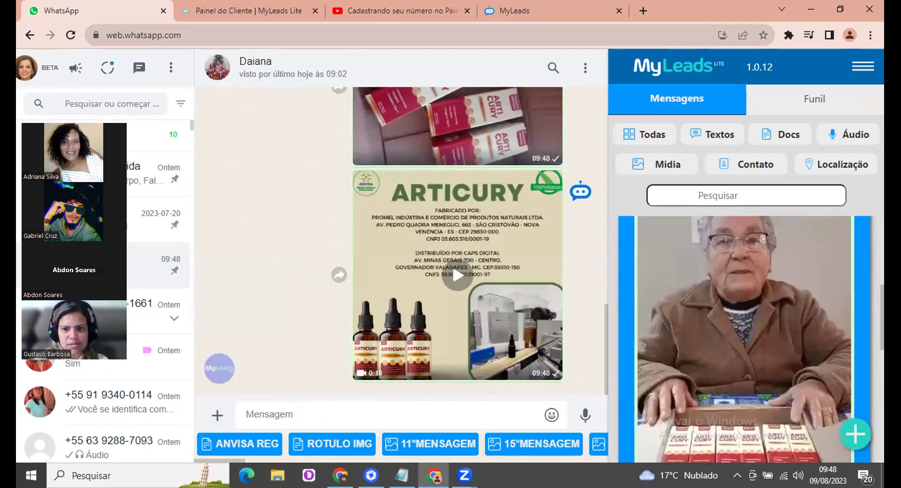
pyautogui.scroll(5, 876, 190)
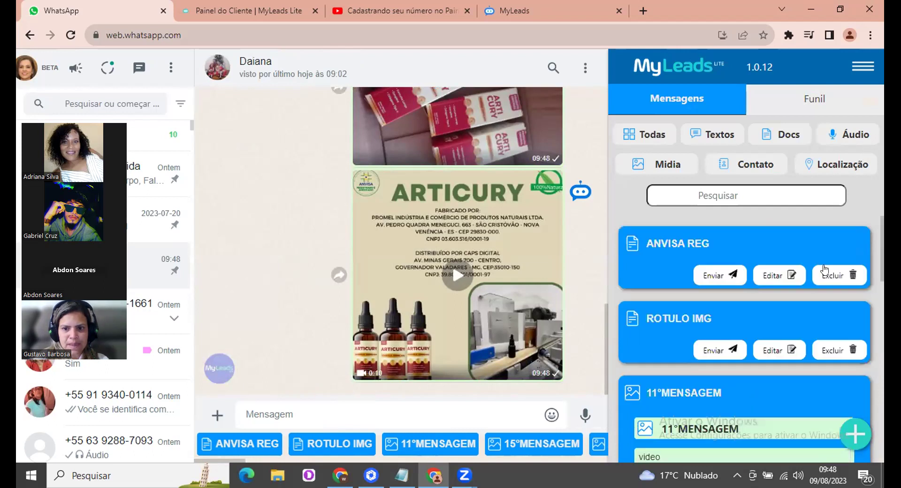
pyautogui.click(721, 396)
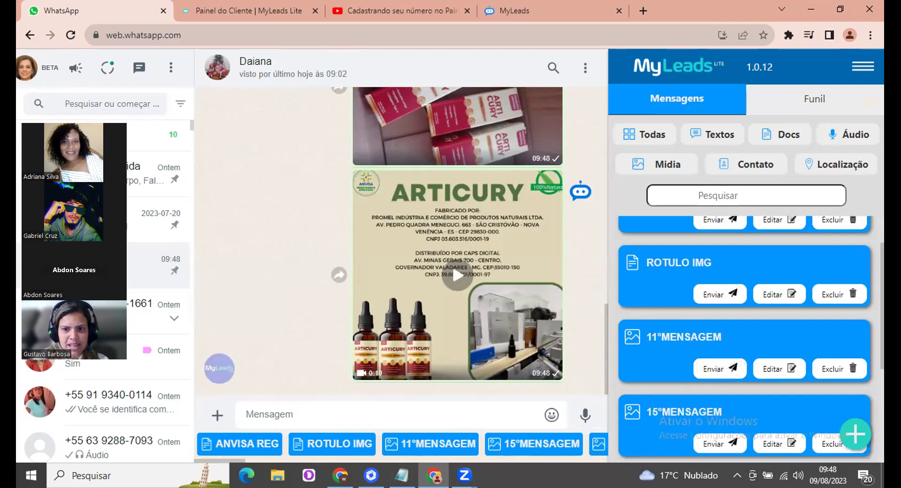
# Look through the saved messages, and filter them by Textos, Docs, Textos again and Áudio.
pyautogui.scroll(-3, 880, 403)
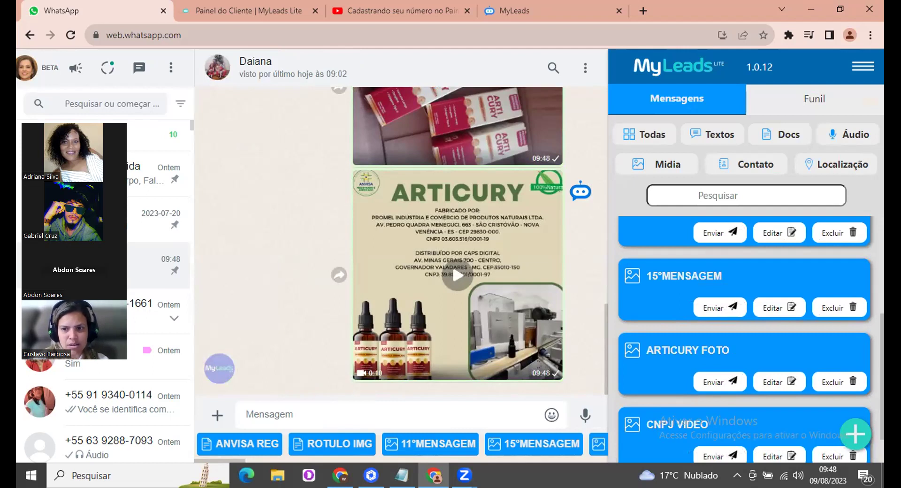
pyautogui.scroll(-1, 744, 338)
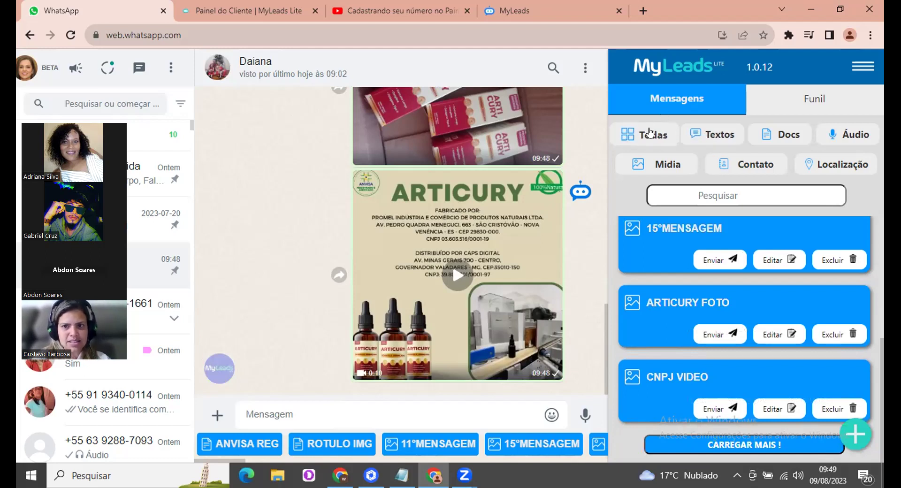
pyautogui.click(707, 133)
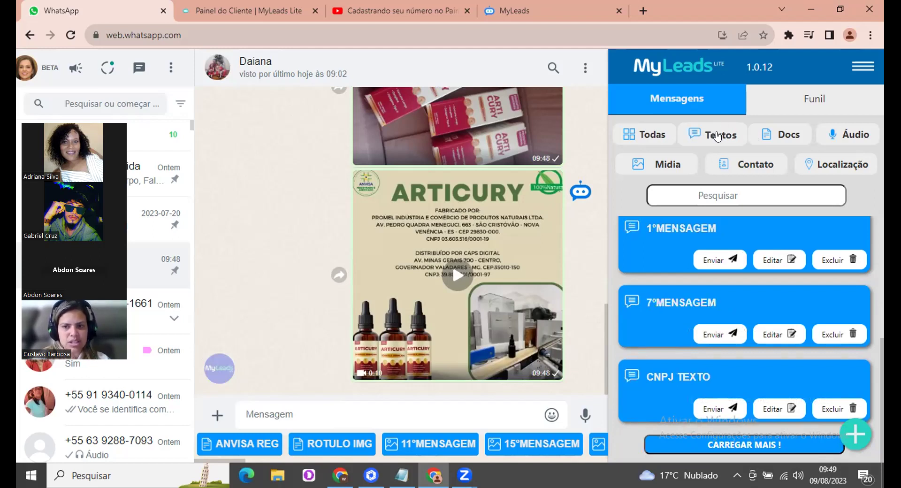
pyautogui.click(785, 137)
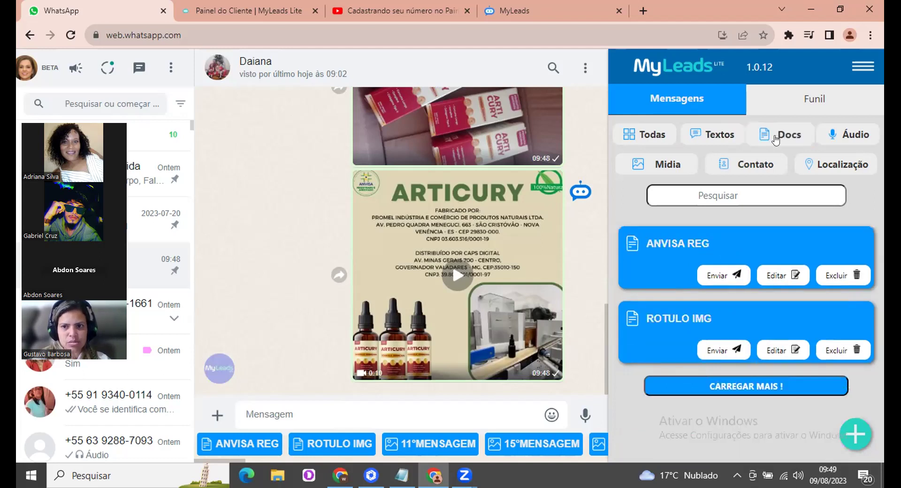
pyautogui.click(727, 137)
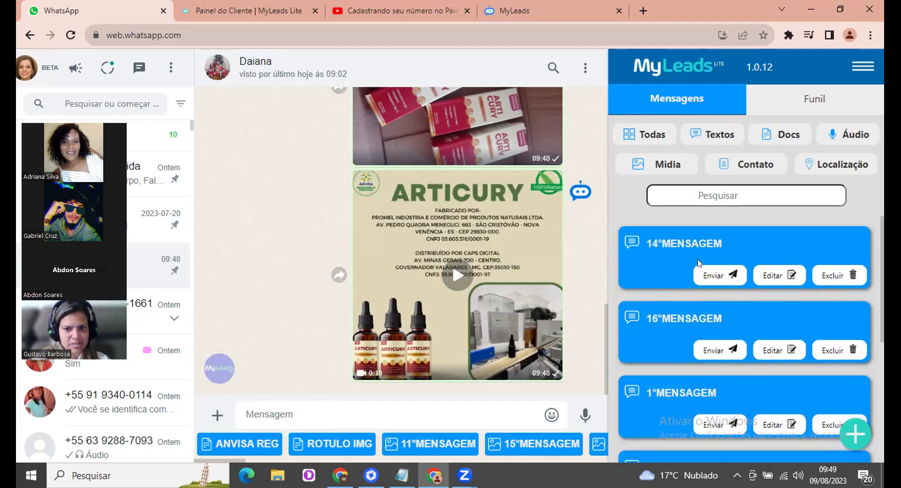
pyautogui.click(847, 136)
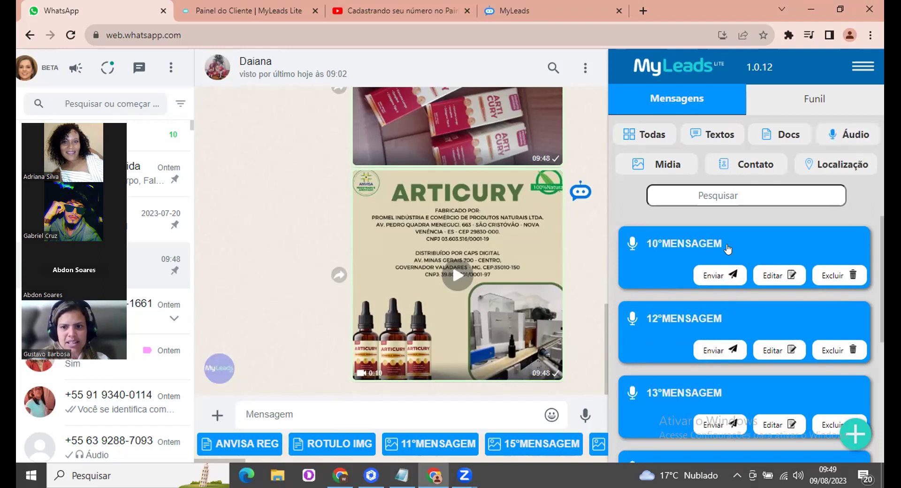
# Preview the 10°MENSAGEM and 12°MENSAGEM audio messages, playing a moment of the 12°MENSAGEM recording, and collapse both.
pyautogui.click(693, 256)
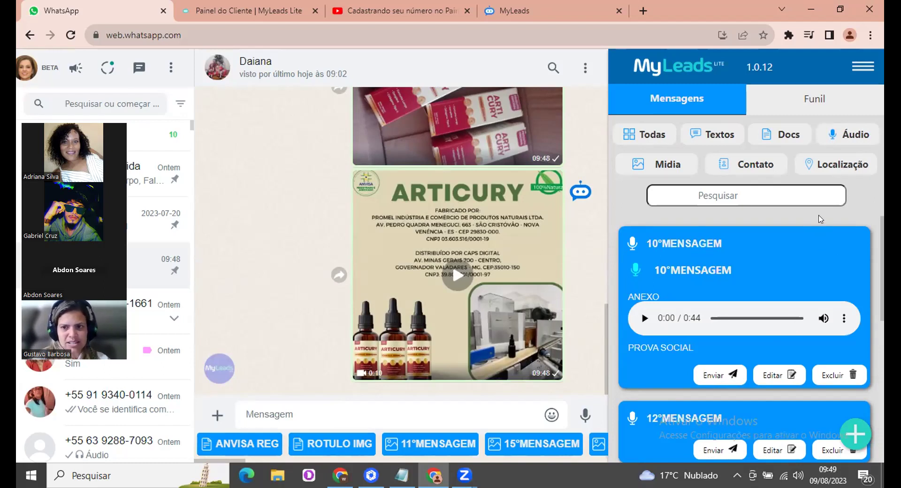
pyautogui.click(786, 249)
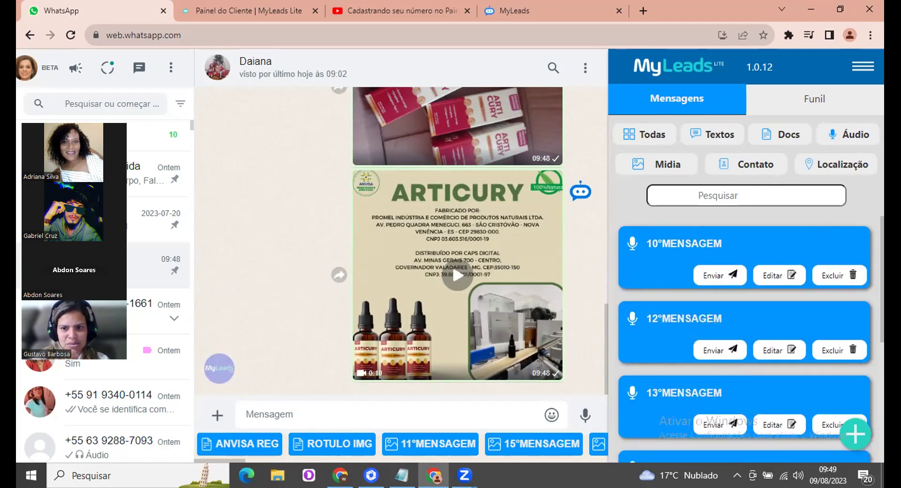
pyautogui.scroll(-1, 772, 253)
pyautogui.click(772, 254)
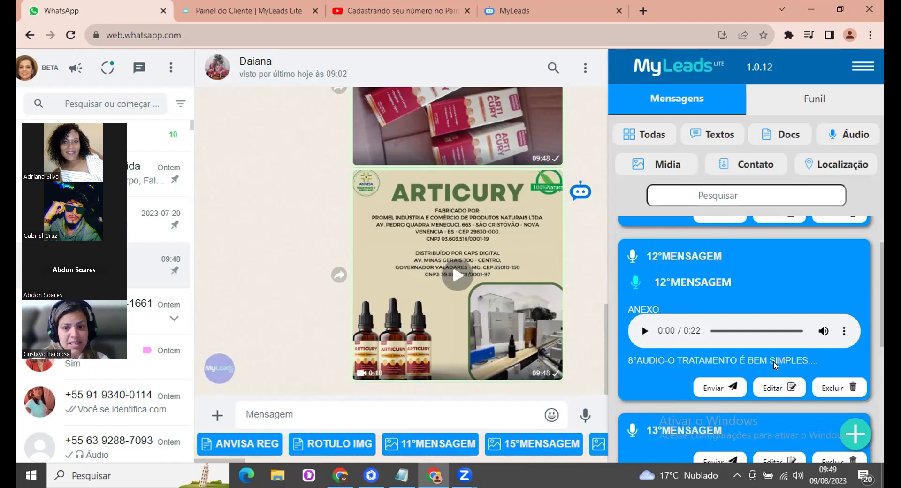
pyautogui.click(642, 331)
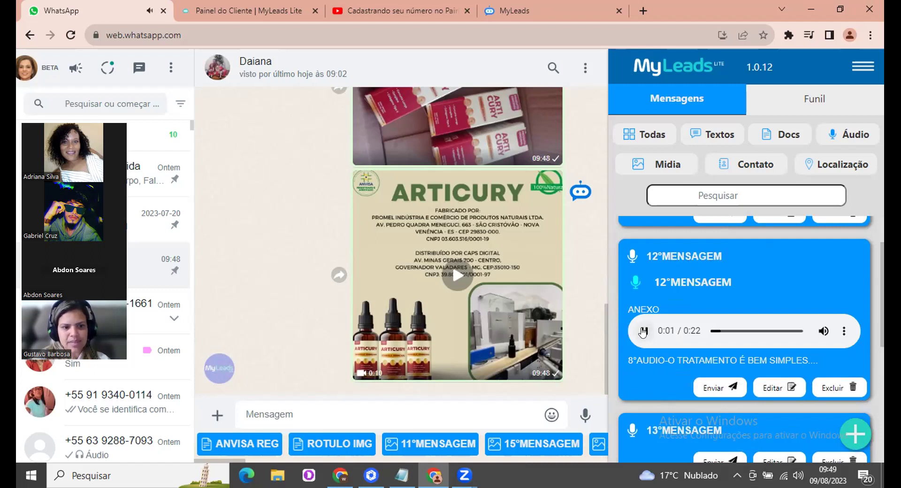
pyautogui.click(642, 332)
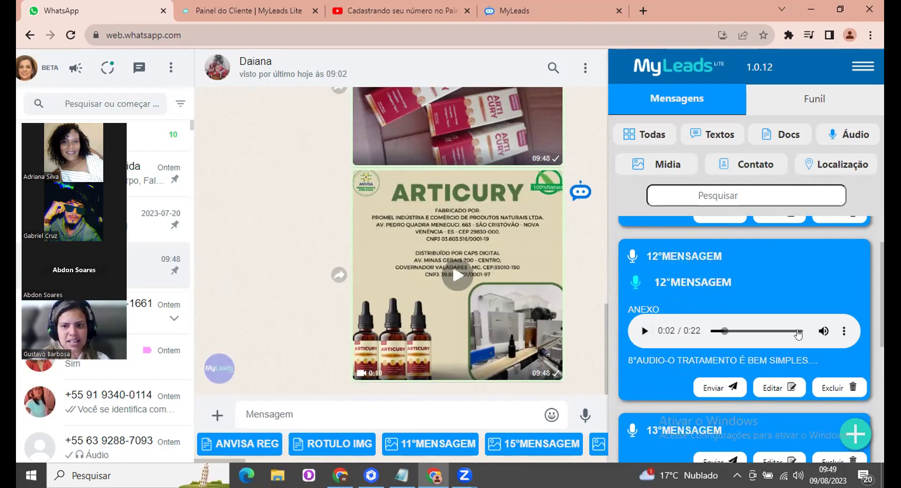
pyautogui.click(767, 285)
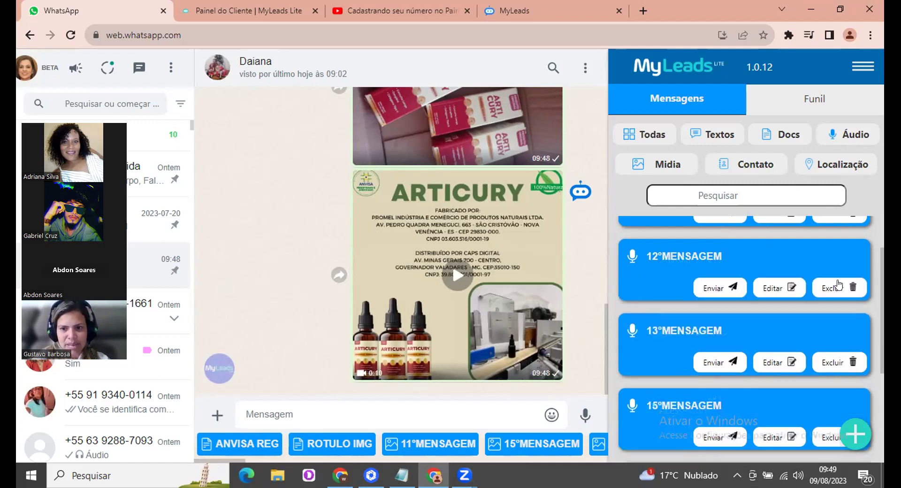
# Expand the 13°MENSAGEM audio message to view its attachment and description.
pyautogui.click(793, 334)
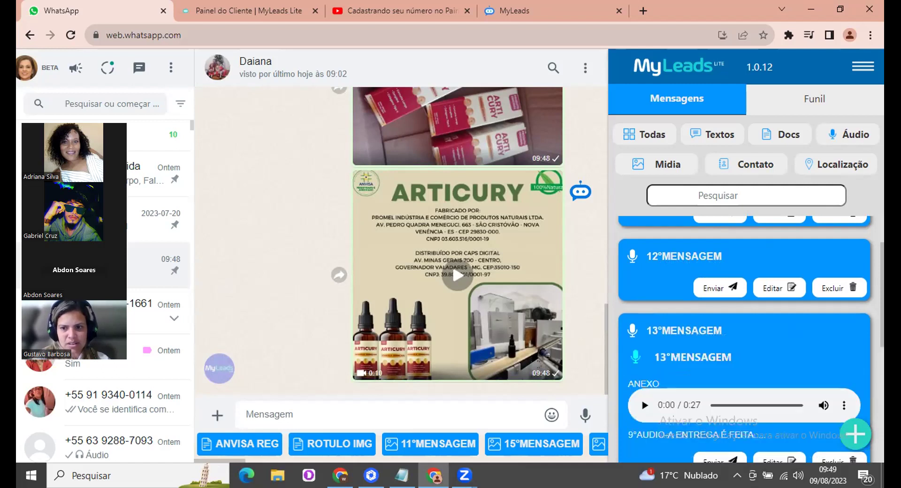
pyautogui.scroll(-2, 744, 328)
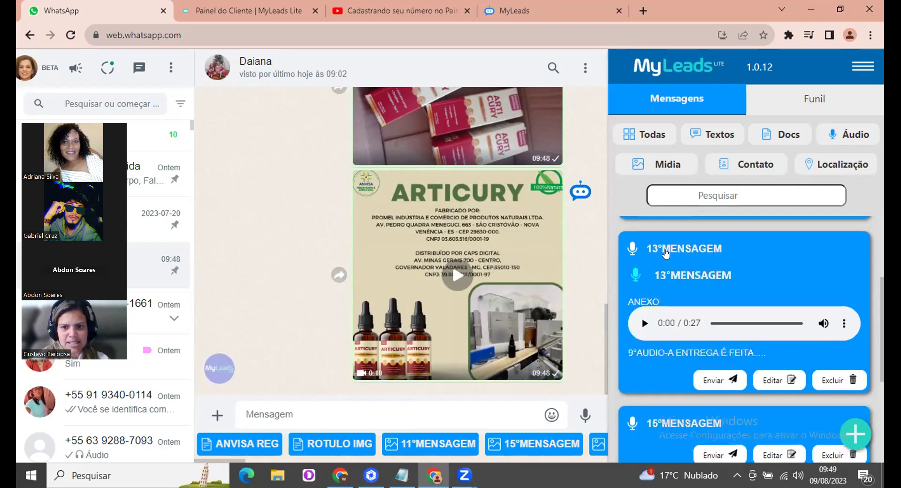
pyautogui.scroll(-1, 665, 254)
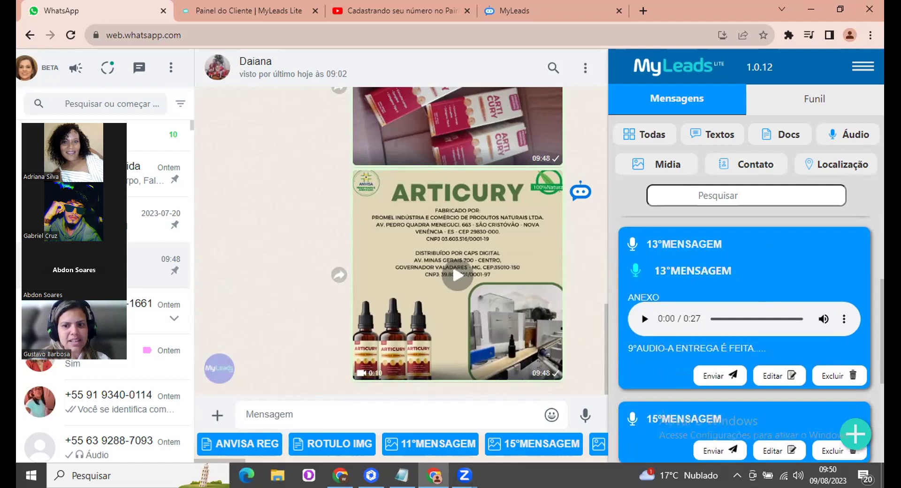
# Play a moment of the 13°MENSAGEM recording, and preview the 15ºMENSAGEM audio message, playing a moment of it too.
pyautogui.click(644, 319)
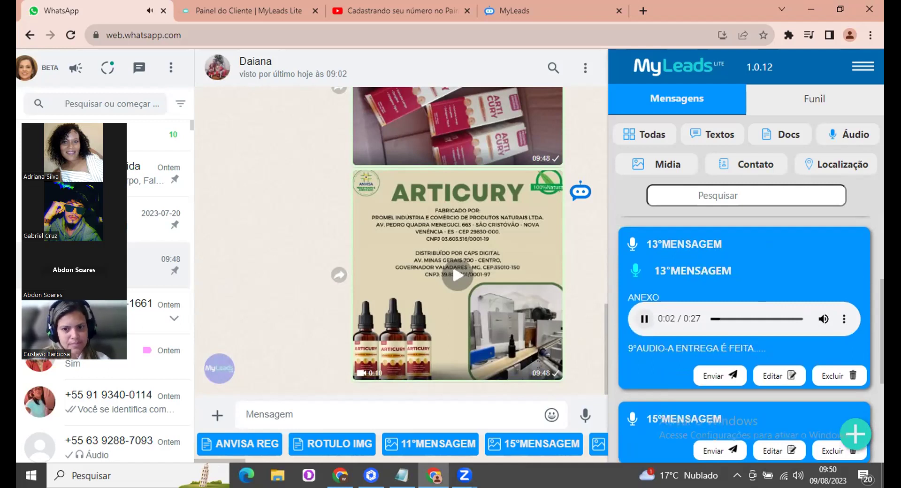
pyautogui.click(644, 319)
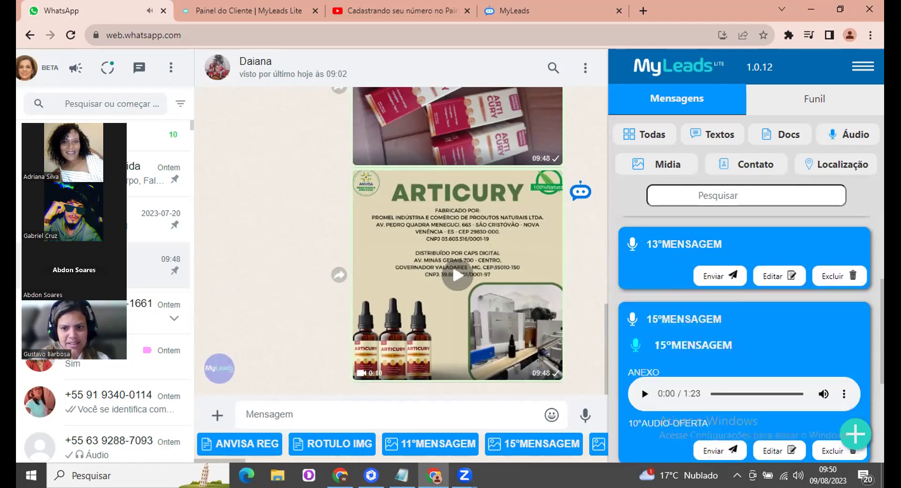
pyautogui.scroll(-3, 671, 313)
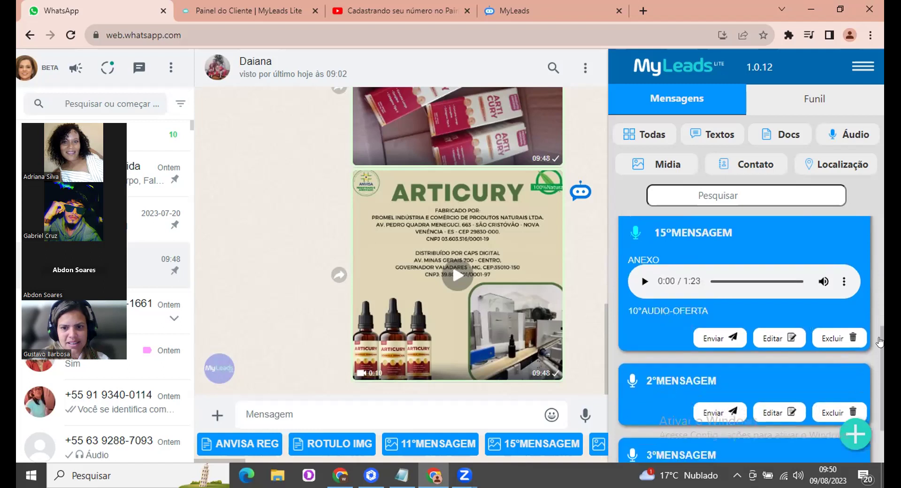
pyautogui.click(643, 283)
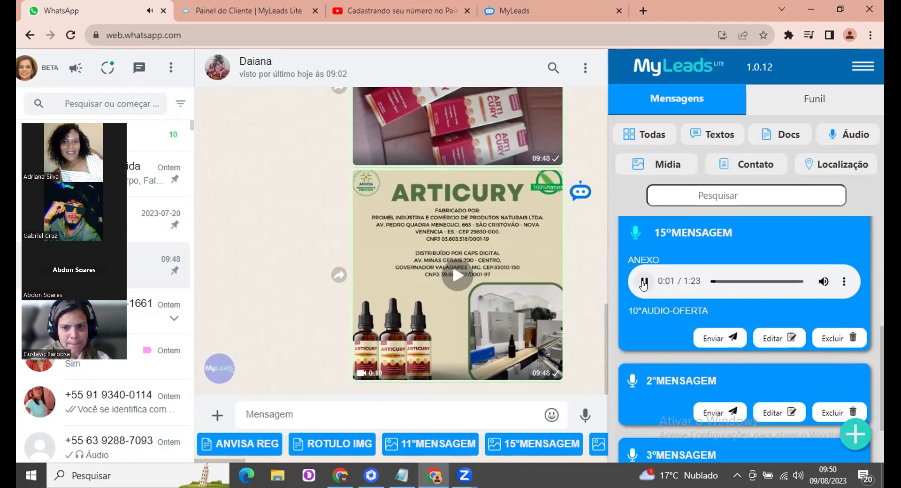
pyautogui.click(643, 282)
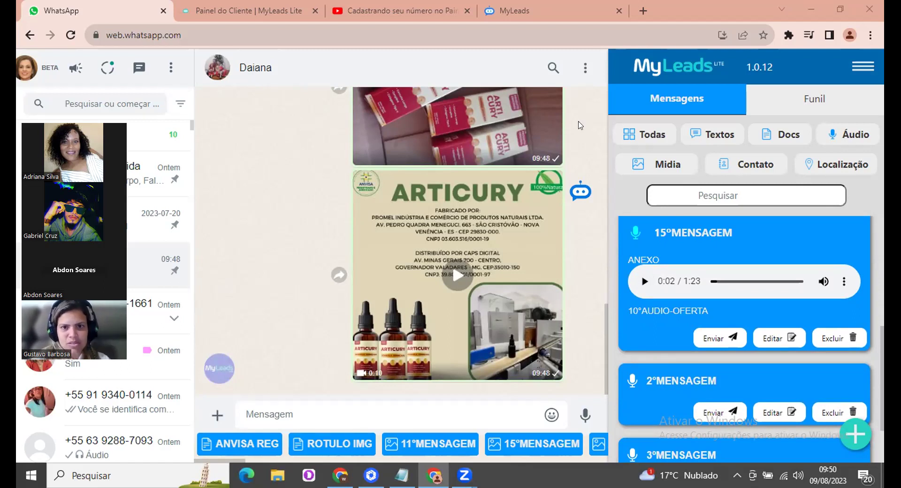
# View the MyLeads options list, close it, and look through the saved messages down to the end of the loaded list.
pyautogui.click(866, 68)
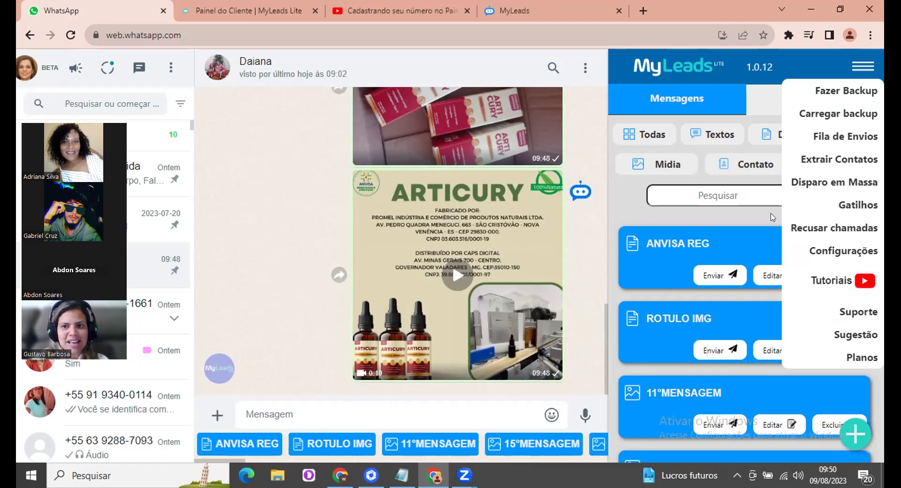
pyautogui.click(794, 396)
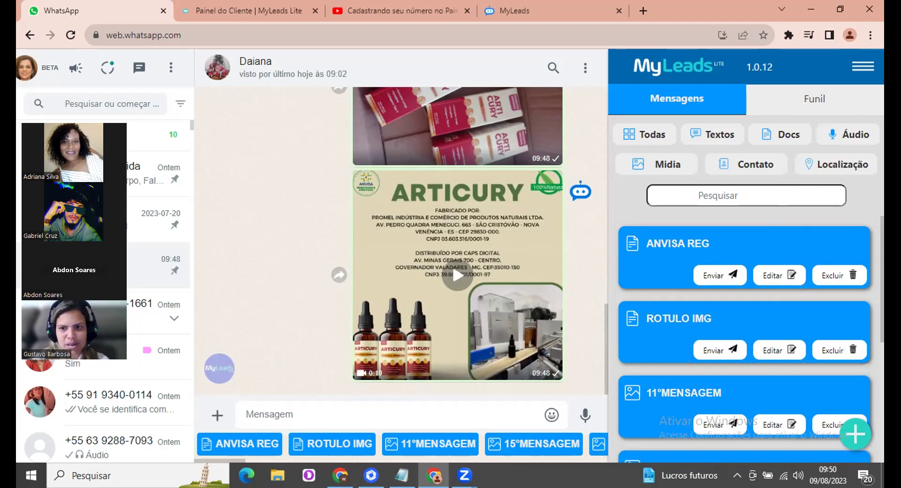
pyautogui.scroll(-2, 744, 328)
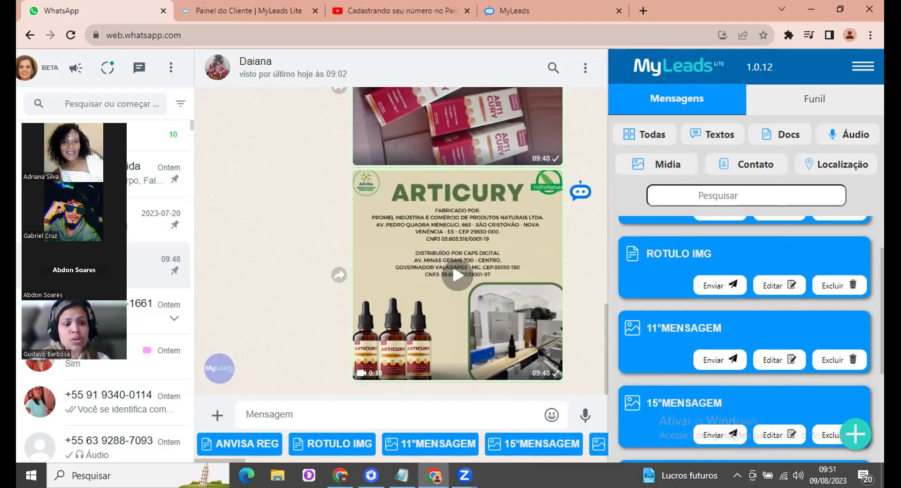
pyautogui.scroll(-1, 743, 328)
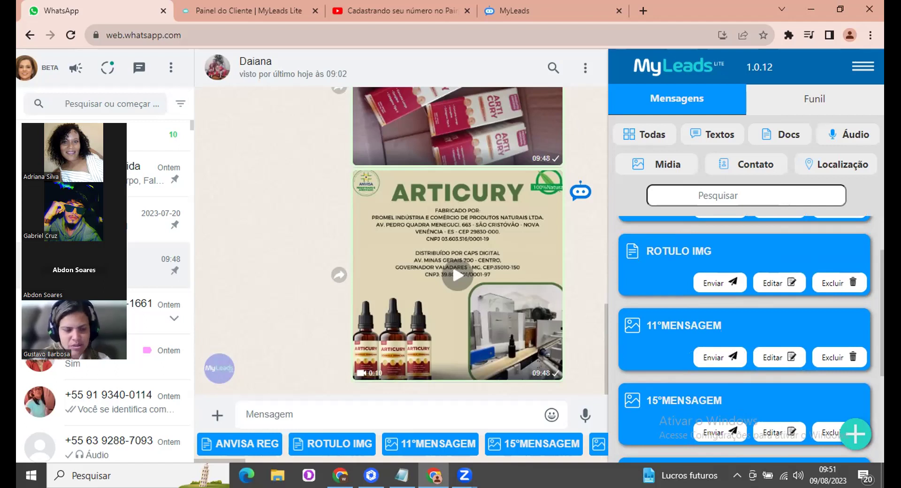
pyautogui.scroll(-4, 746, 338)
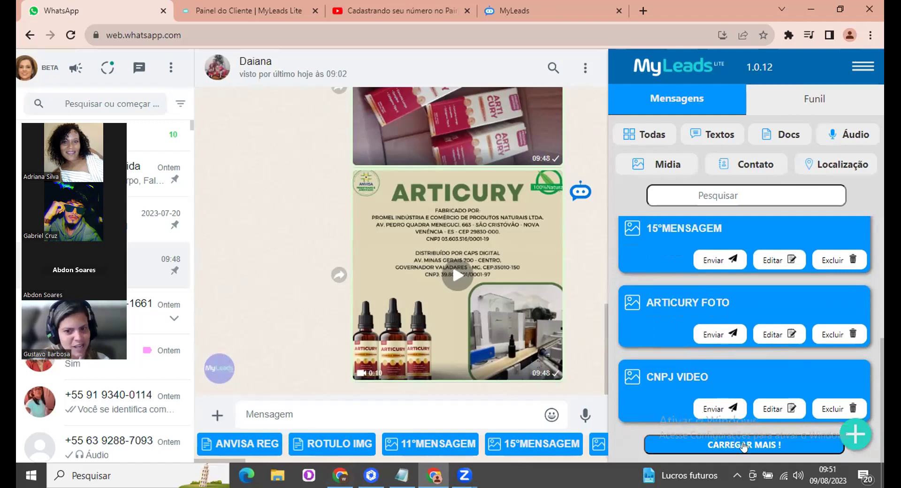
# Filter the saved messages by Áudio, Localização, Áudio again and Mídia, and look through the media messages.
pyautogui.click(854, 135)
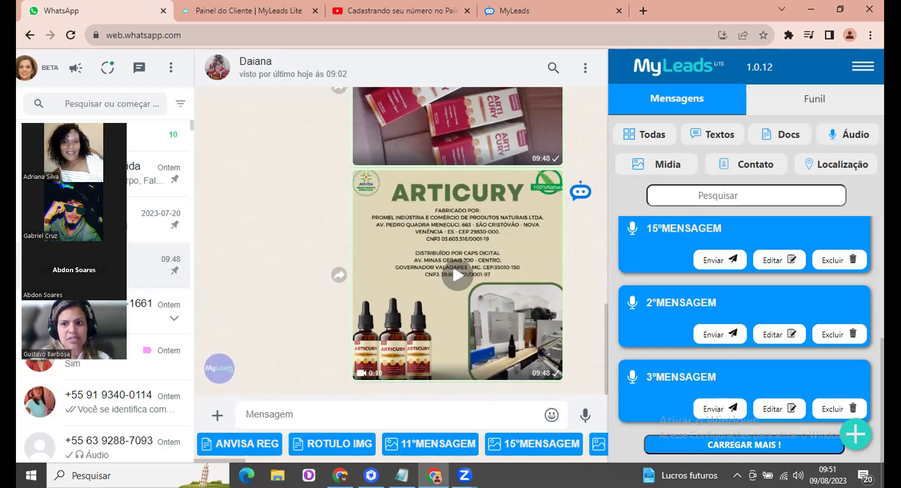
pyautogui.click(848, 170)
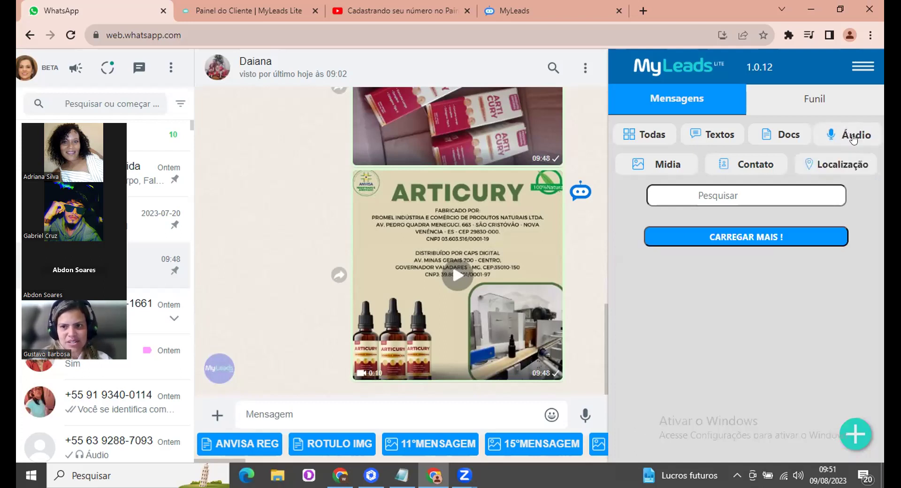
pyautogui.click(849, 136)
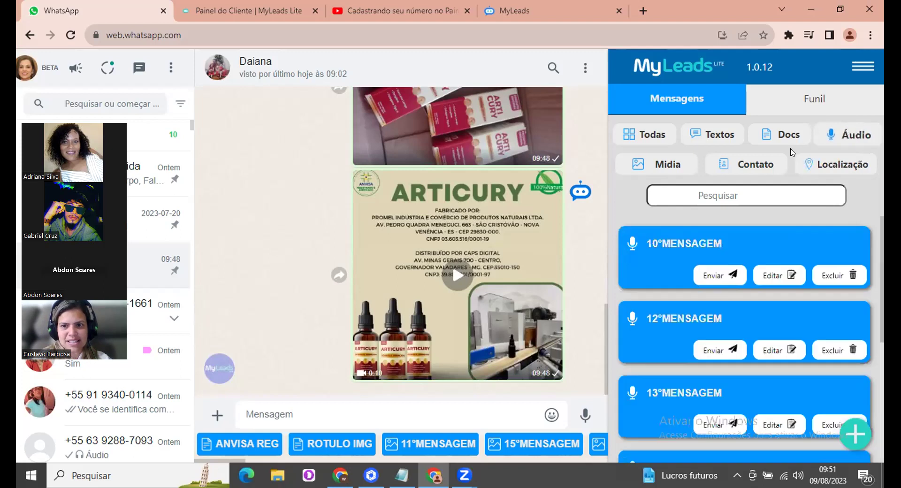
pyautogui.click(670, 168)
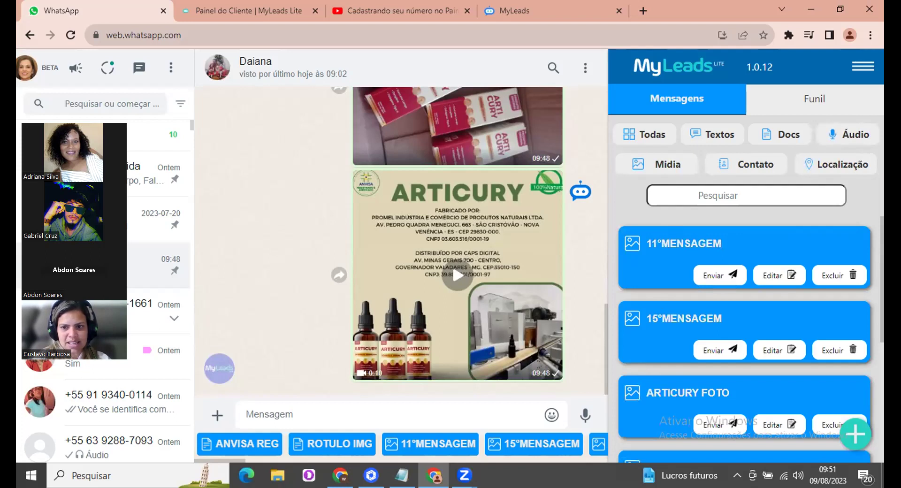
pyautogui.scroll(-3, 744, 338)
pyautogui.scroll(3, 878, 263)
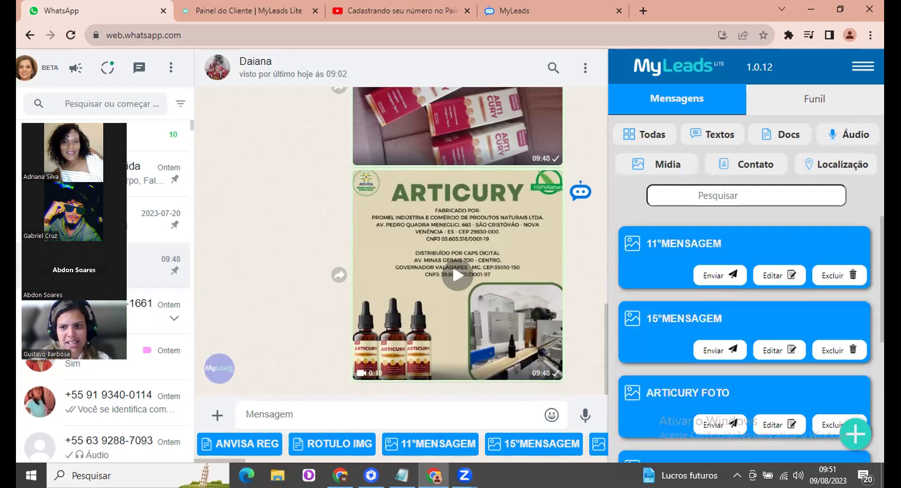
# Start creating a new message funnel and title it "funil teste".
pyautogui.click(853, 434)
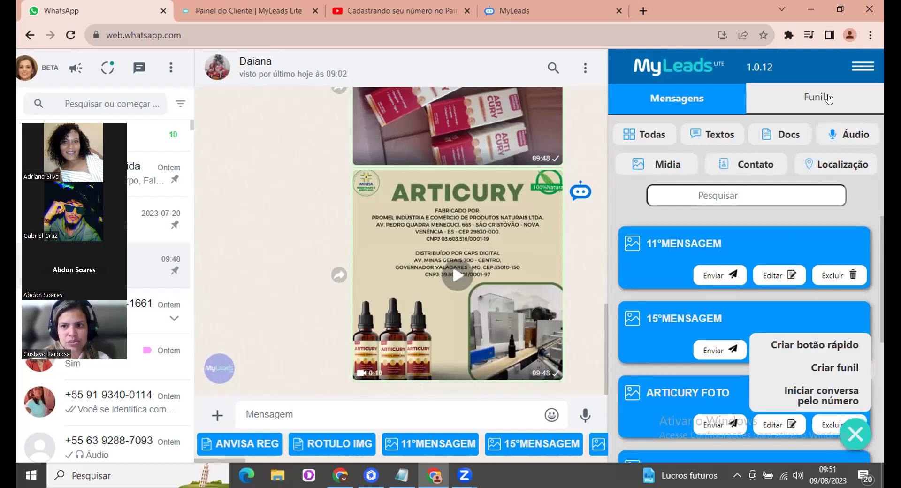
pyautogui.click(775, 99)
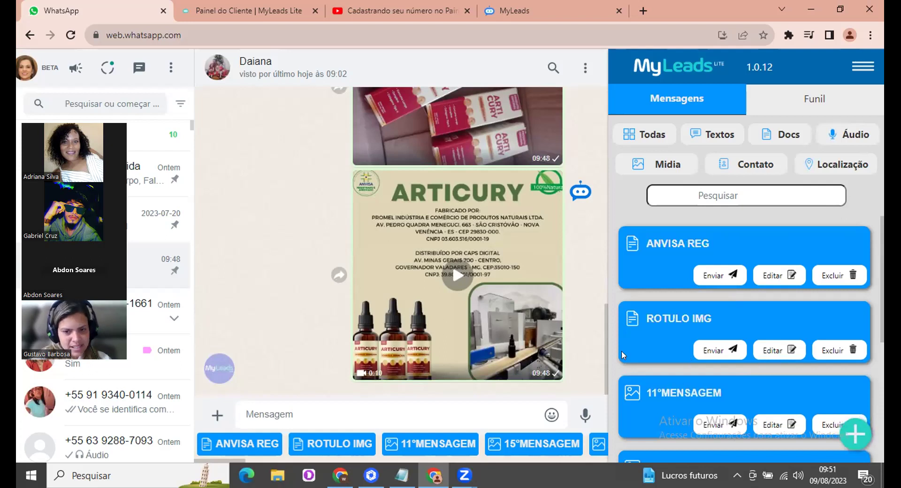
pyautogui.click(857, 434)
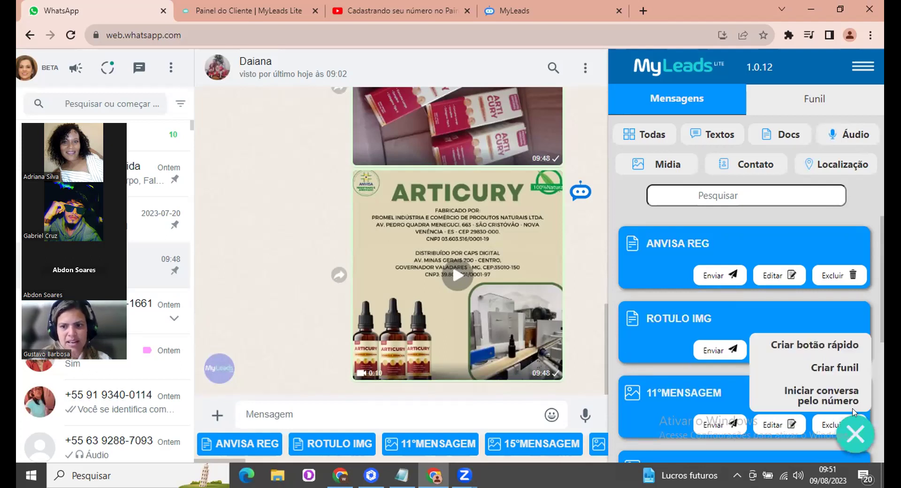
pyautogui.click(845, 365)
pyautogui.click(725, 244)
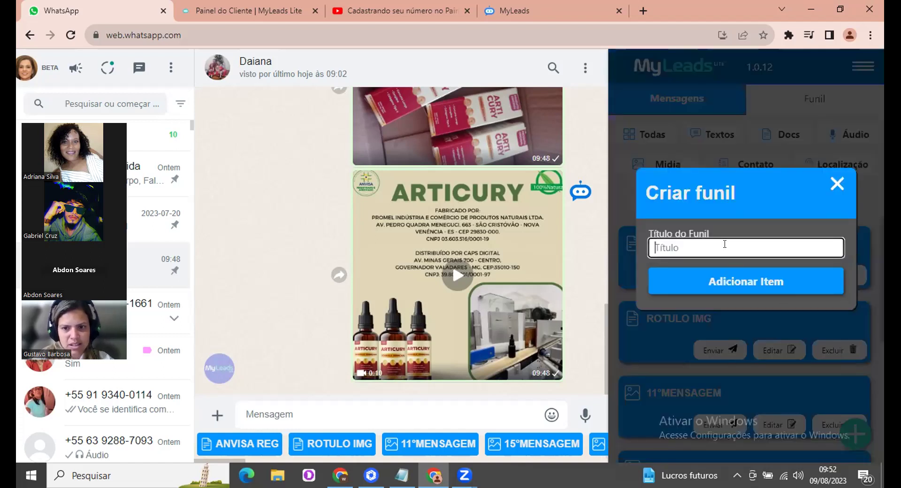
pyautogui.write('fun')
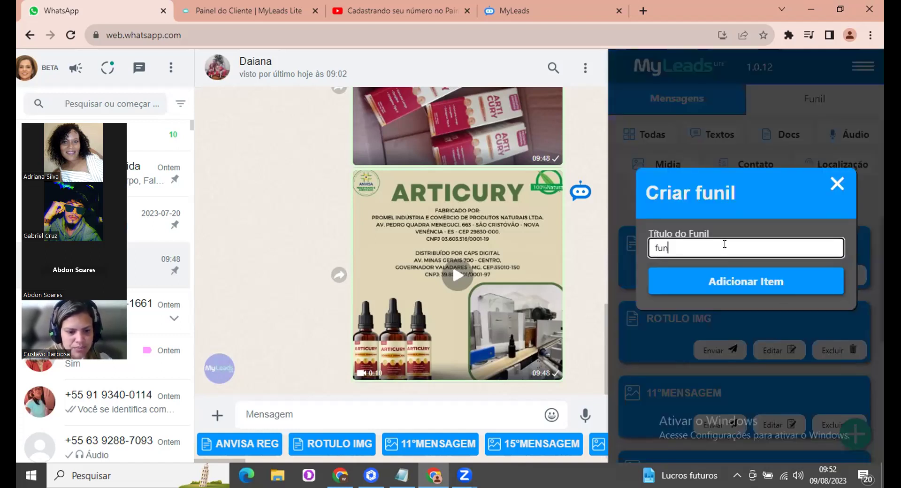
pyautogui.write('il teste')
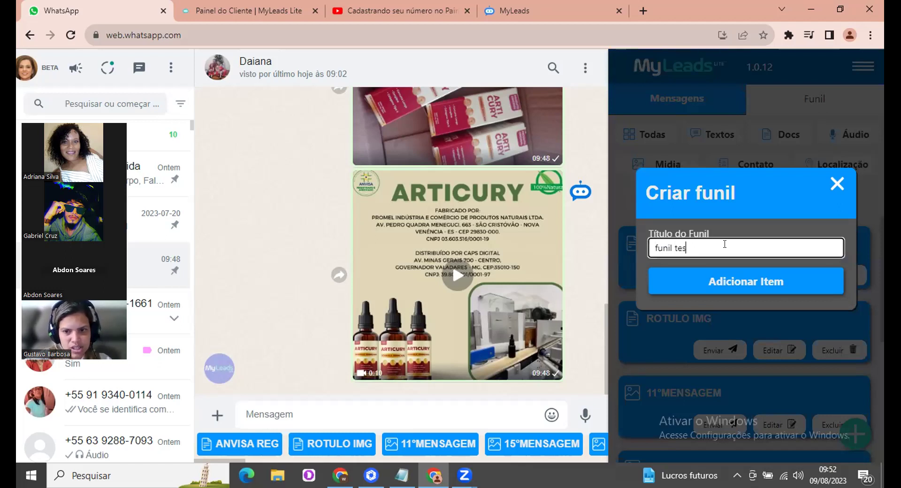
# Begin the funnel's first item as an Áudio type and choose 4°MENSAGEM as its message.
pyautogui.click(752, 280)
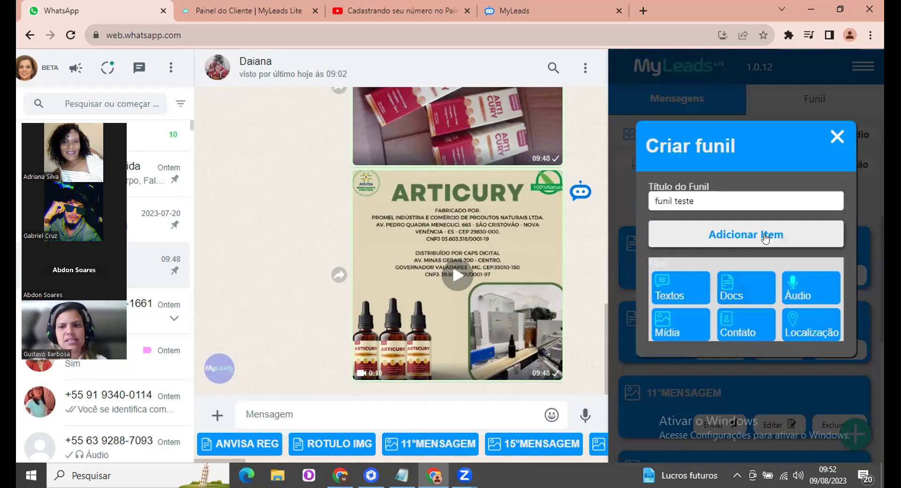
pyautogui.click(808, 291)
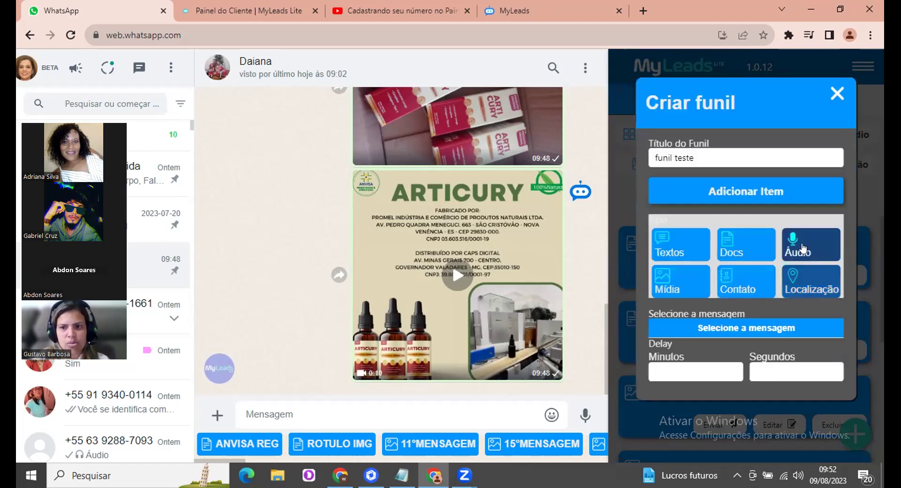
pyautogui.click(762, 329)
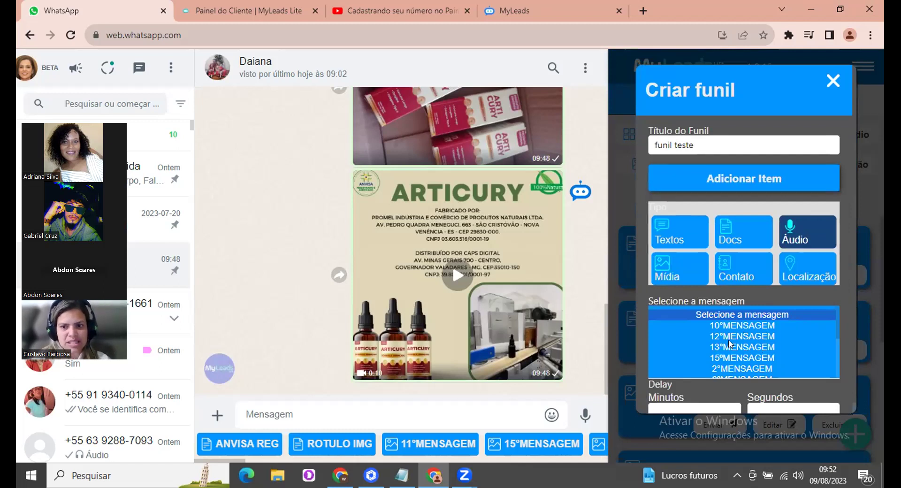
pyautogui.click(753, 319)
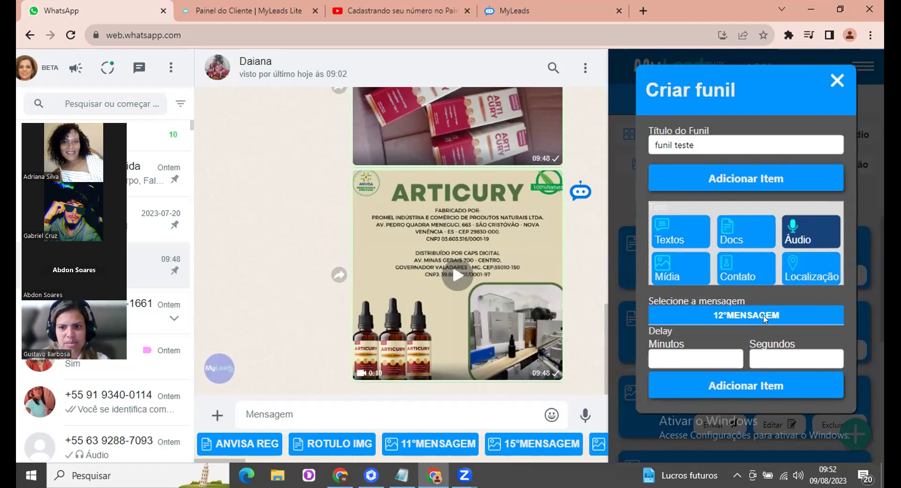
pyautogui.click(764, 319)
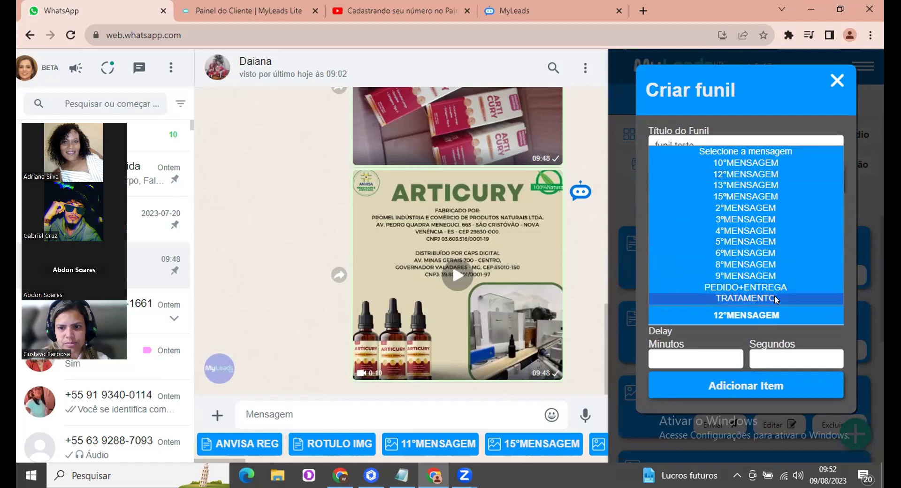
pyautogui.press('1')
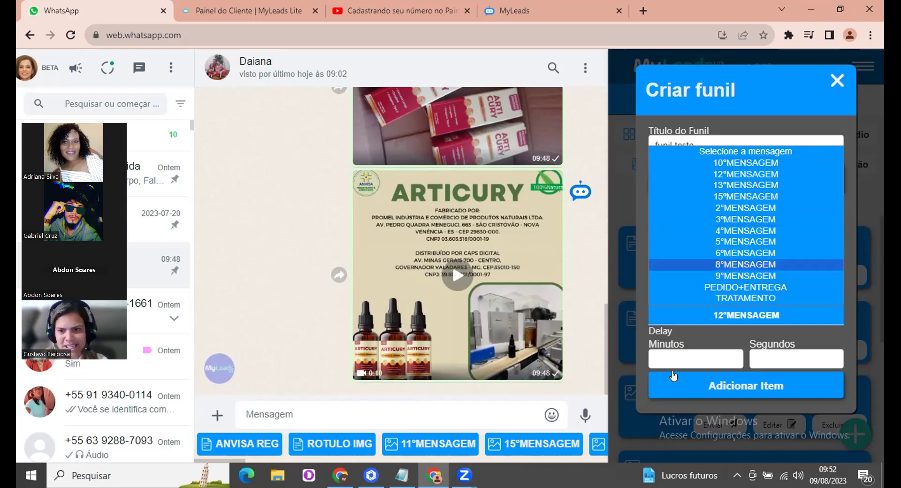
pyautogui.click(761, 231)
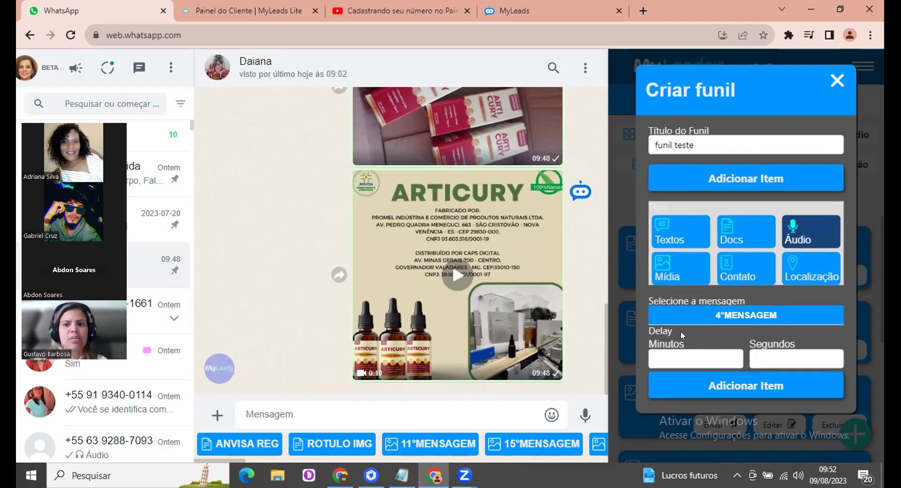
# Set the audio item's delay to 40 seconds and add the item to the funnel.
pyautogui.click(707, 350)
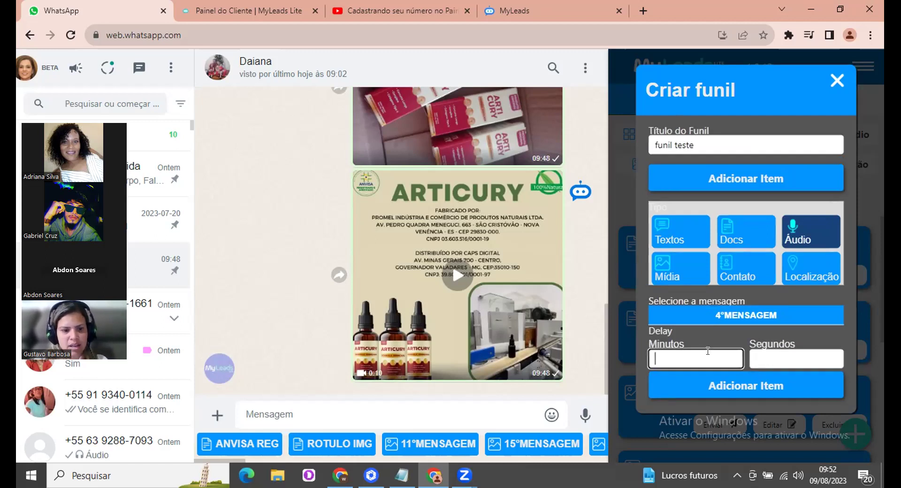
pyautogui.write('1')
pyautogui.press('BackSpace')
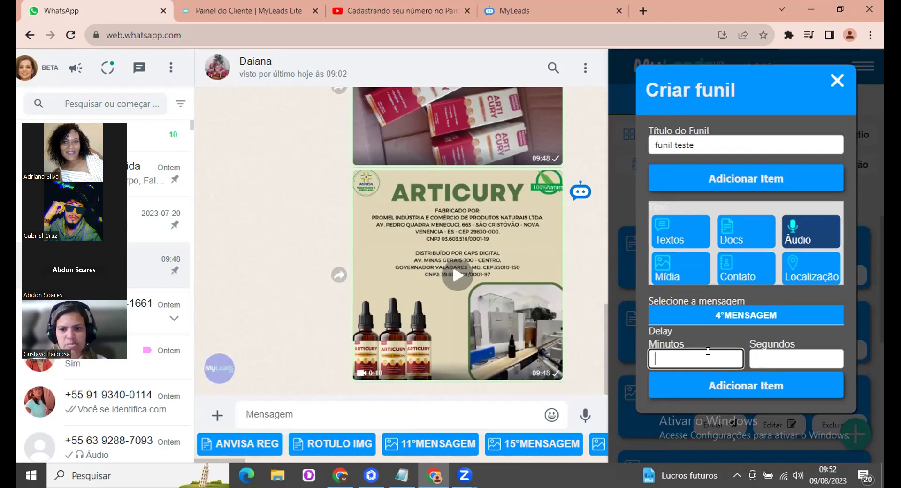
pyautogui.click(775, 355)
pyautogui.write('40')
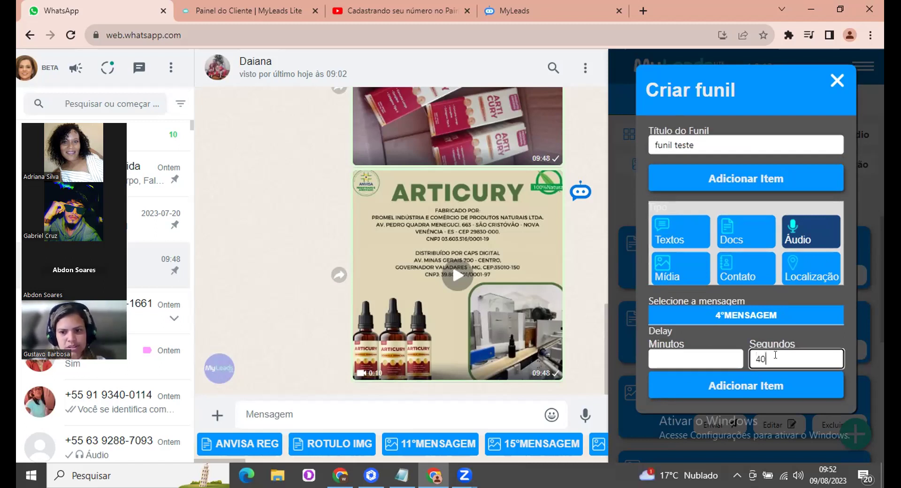
pyautogui.click(761, 385)
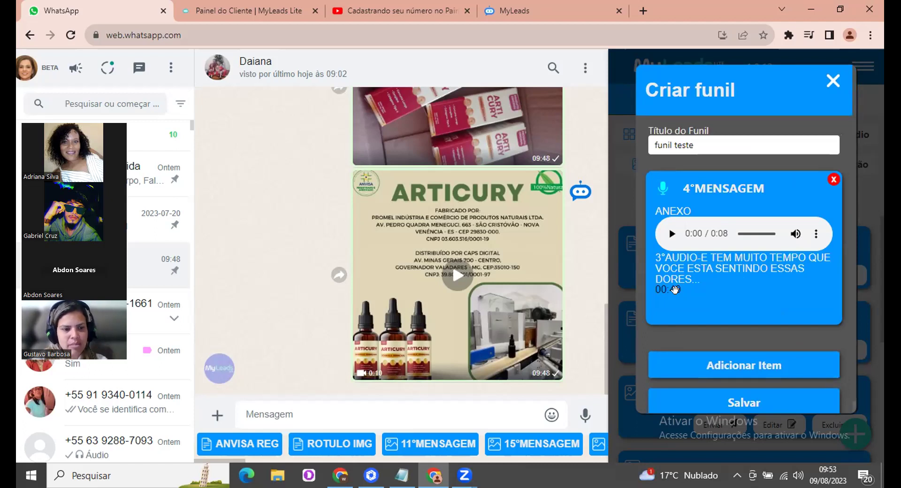
# Begin a second funnel item of type Mídia and choose ARTICURY FOTO as its message.
pyautogui.click(746, 360)
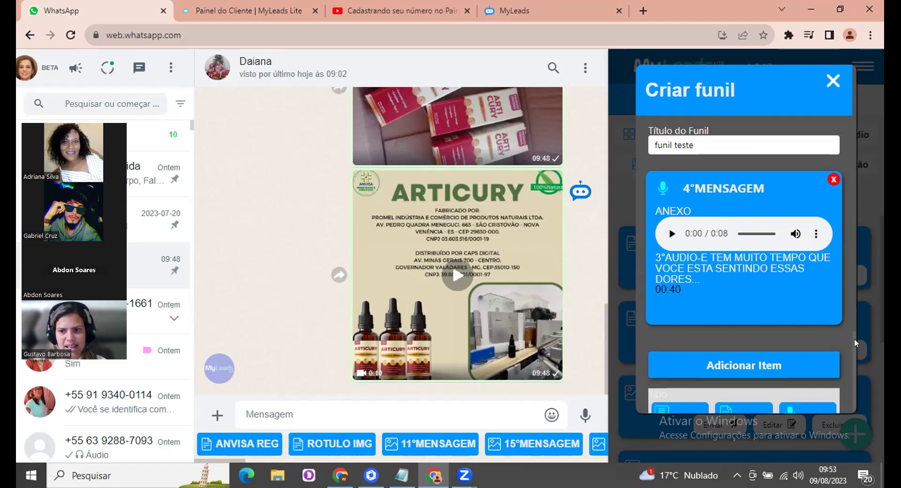
pyautogui.scroll(-3, 852, 338)
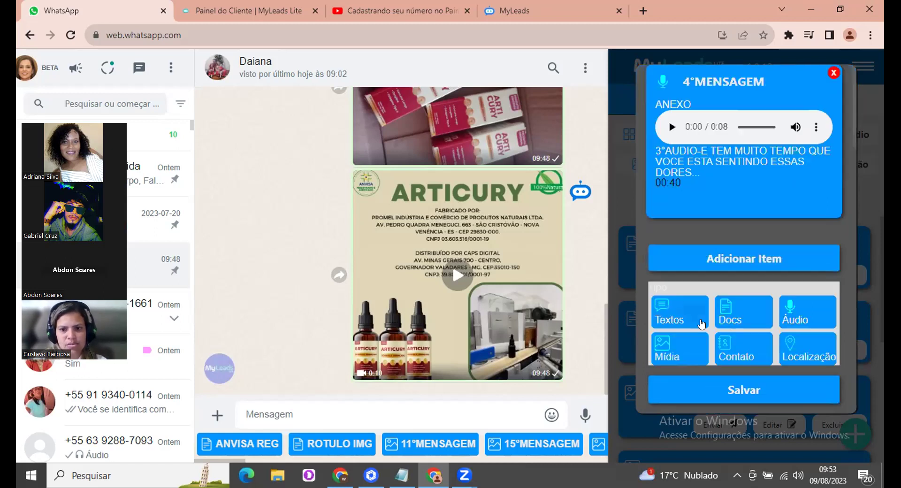
pyautogui.click(686, 350)
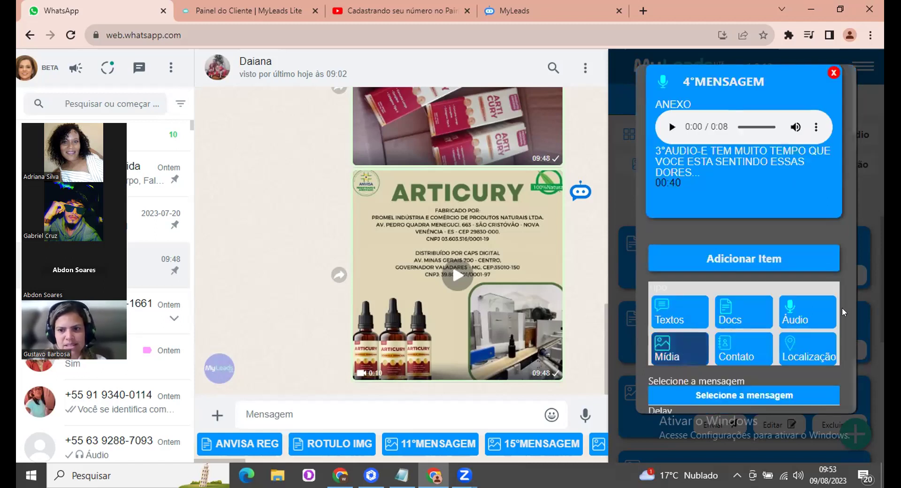
pyautogui.scroll(-2, 852, 365)
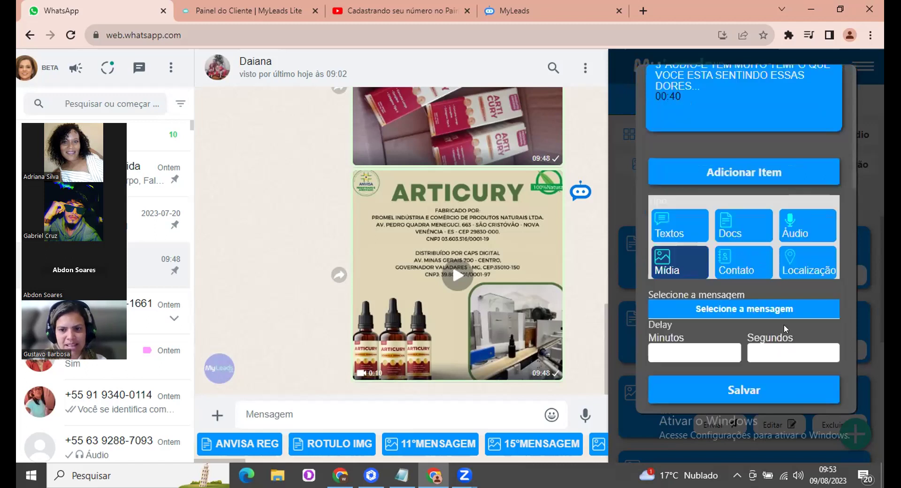
pyautogui.click(769, 311)
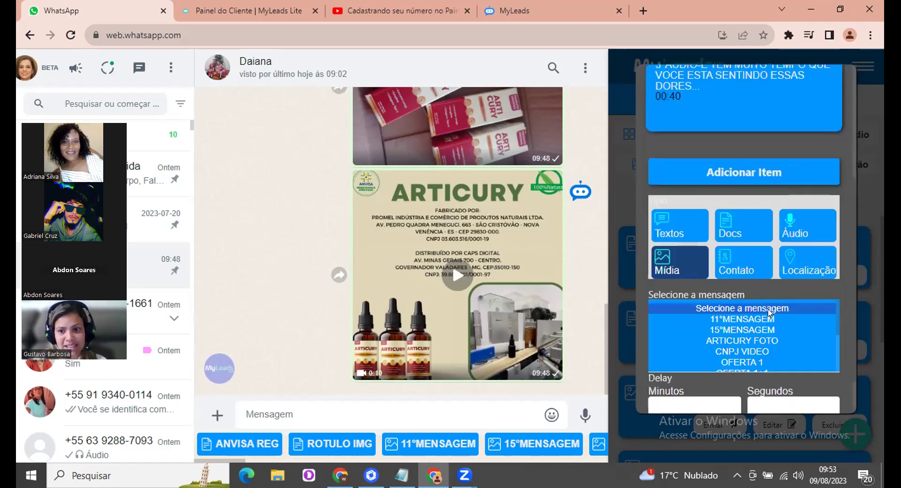
pyautogui.click(760, 342)
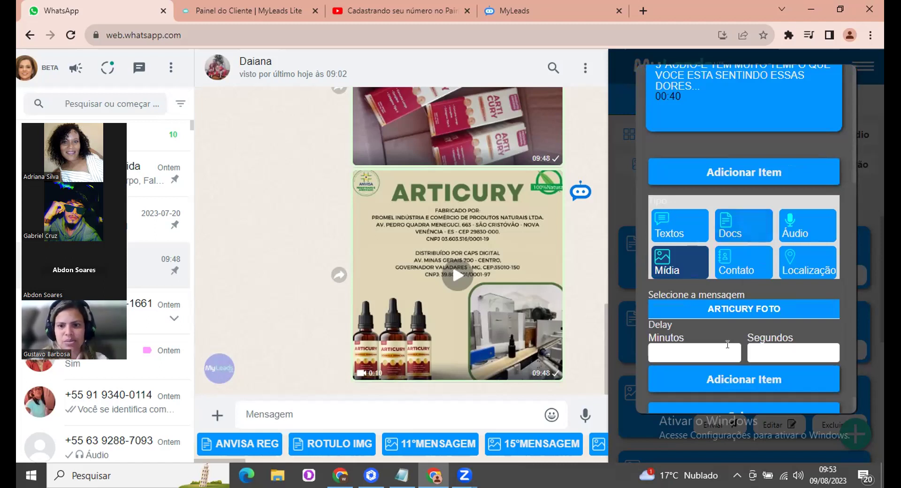
# Set the media item's delay to 45 seconds and add the item to the funnel.
pyautogui.click(775, 352)
pyautogui.write('45')
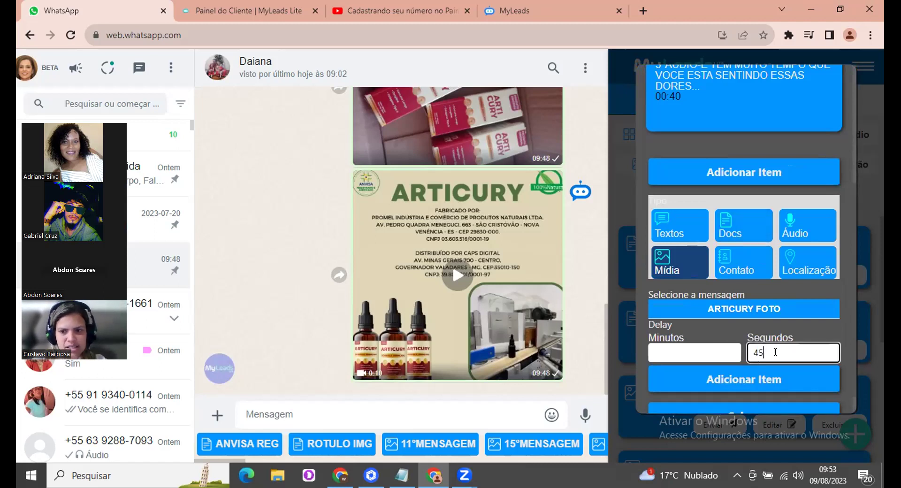
pyautogui.click(745, 379)
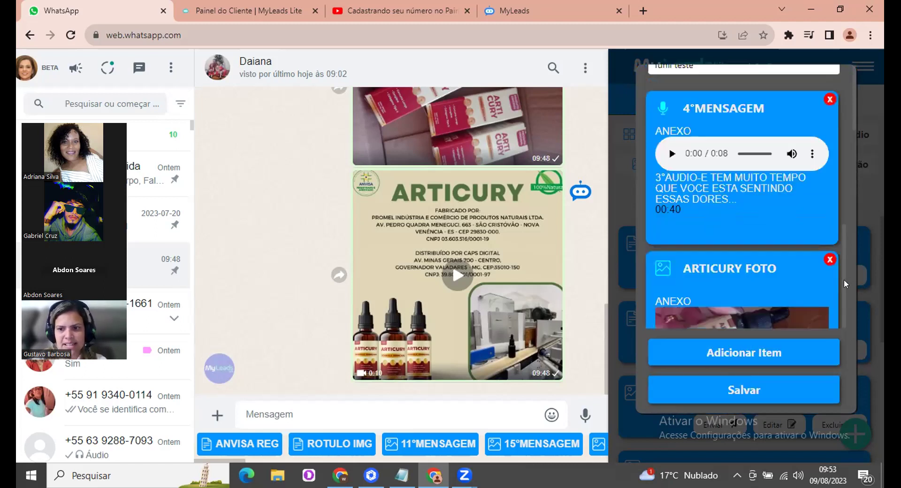
# Begin a third funnel item of type Docs and choose ANVISA REG as its message.
pyautogui.click(776, 351)
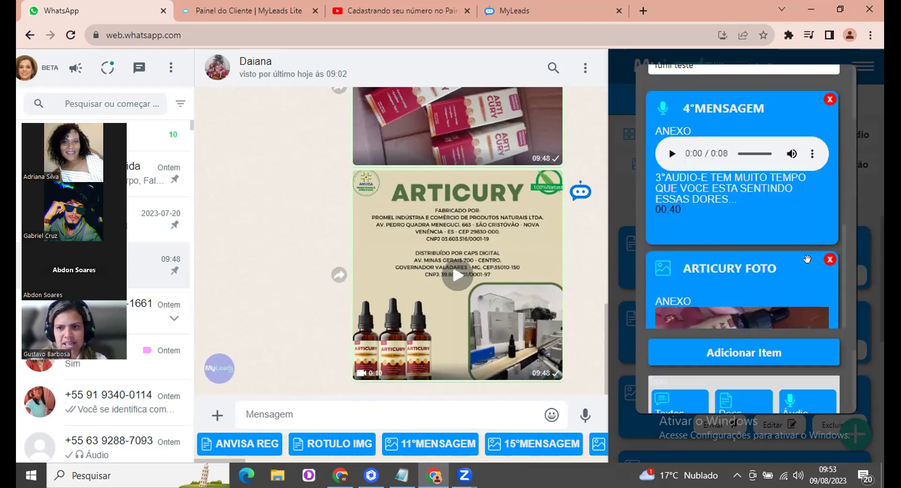
pyautogui.click(755, 402)
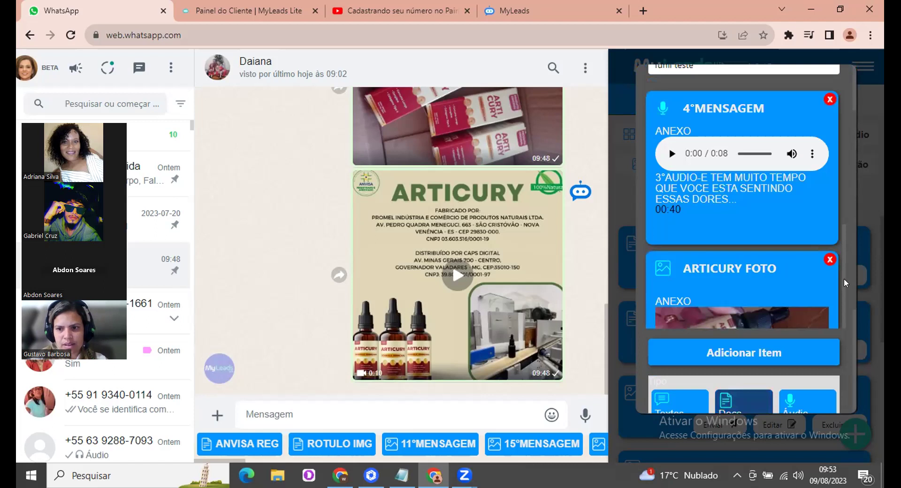
pyautogui.scroll(-4, 841, 286)
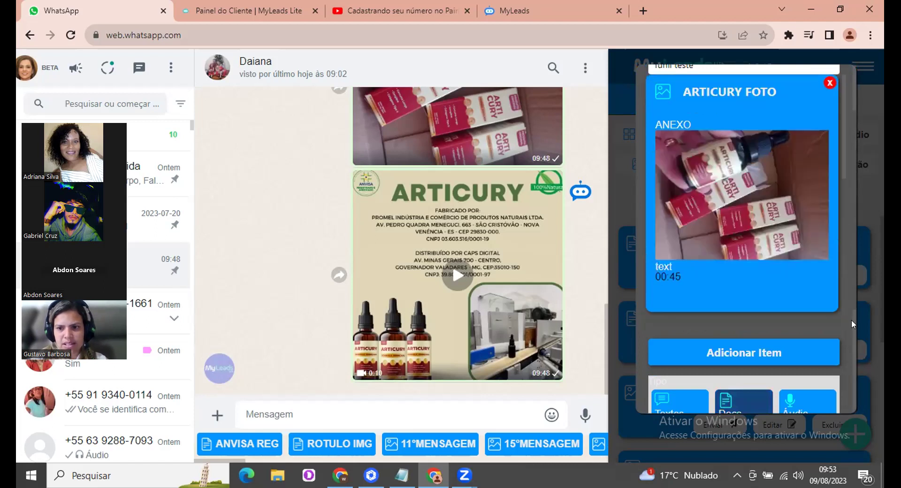
pyautogui.scroll(-4, 767, 314)
pyautogui.click(769, 314)
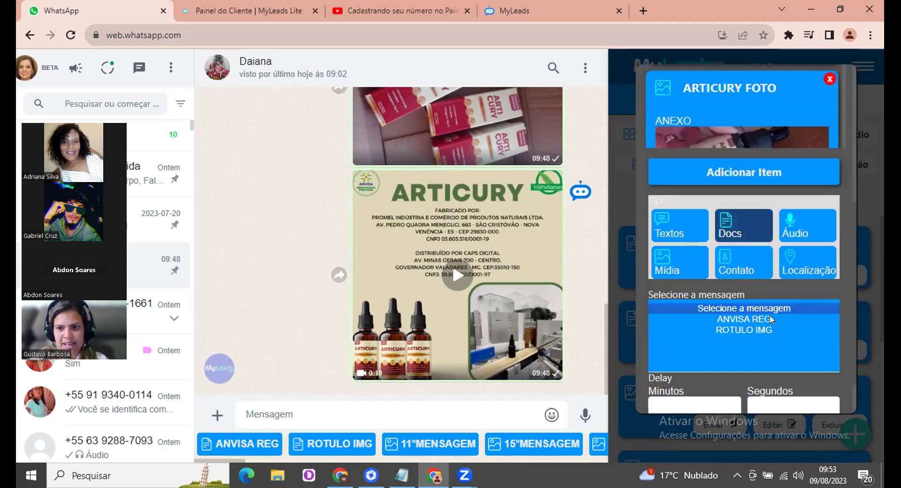
pyautogui.click(752, 319)
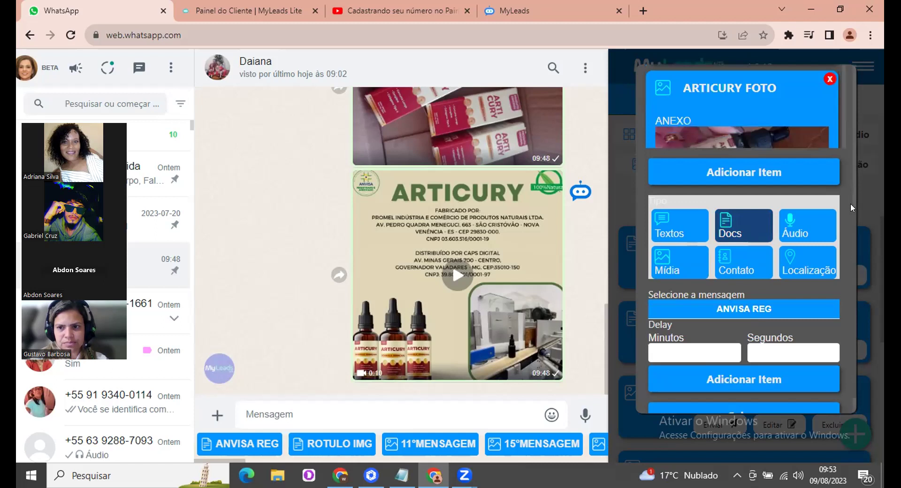
# Review the items added to the funnel and save it.
pyautogui.scroll(5, 851, 206)
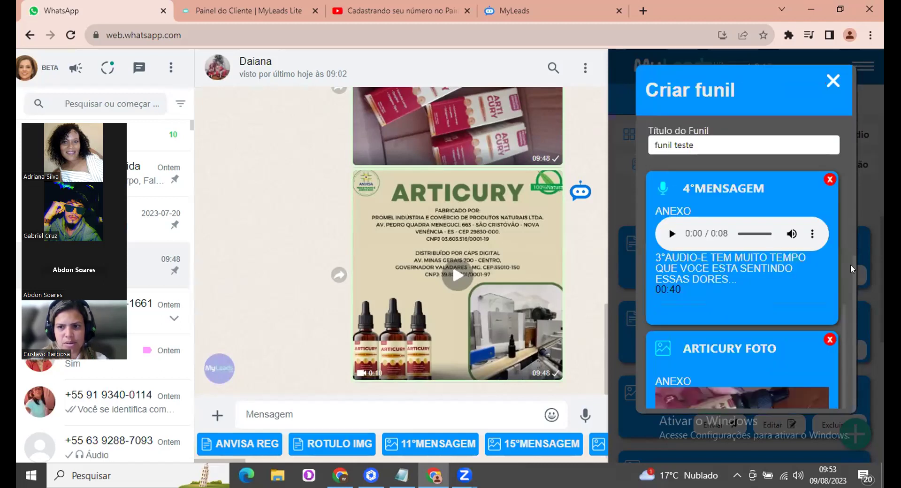
pyautogui.scroll(-4, 844, 303)
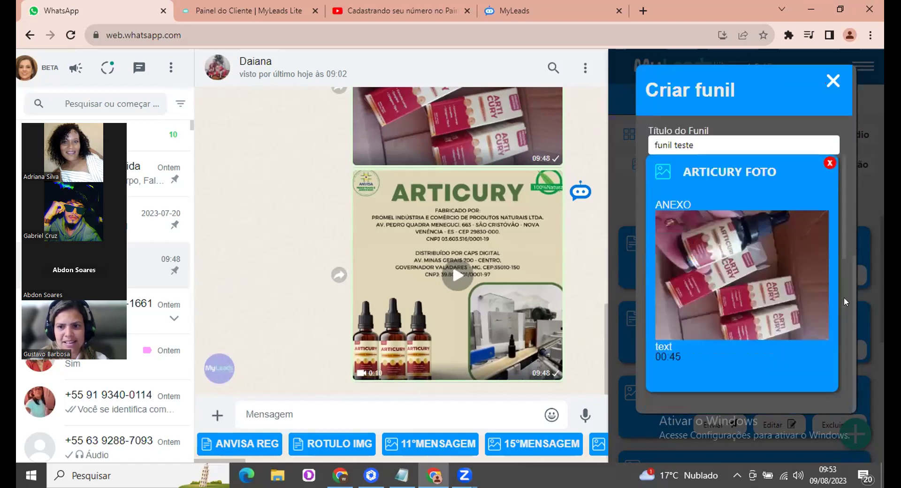
pyautogui.scroll(-6, 853, 340)
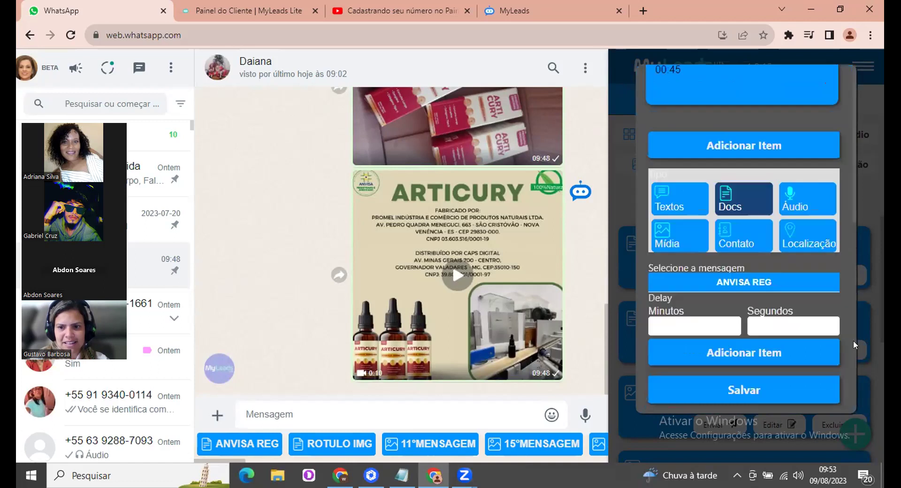
pyautogui.click(732, 393)
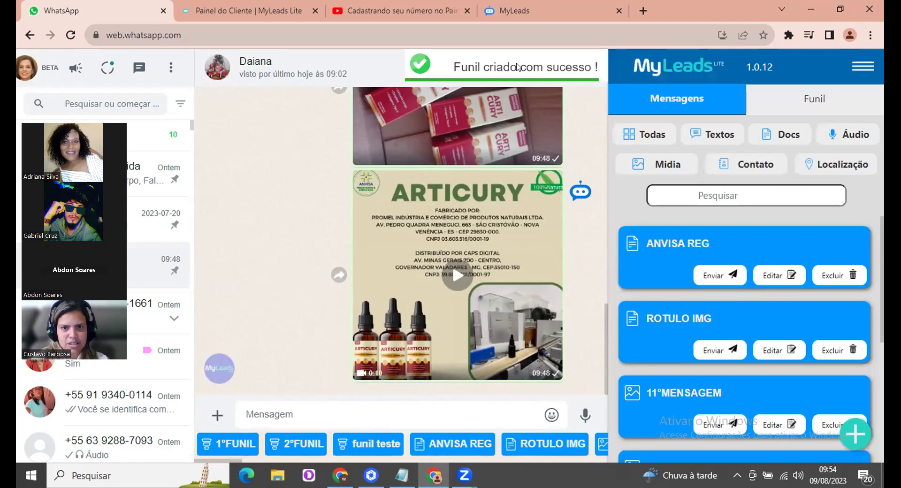
# Show the list of saved funnels and send "funil teste" to the open chat, confirming the sending.
pyautogui.click(791, 99)
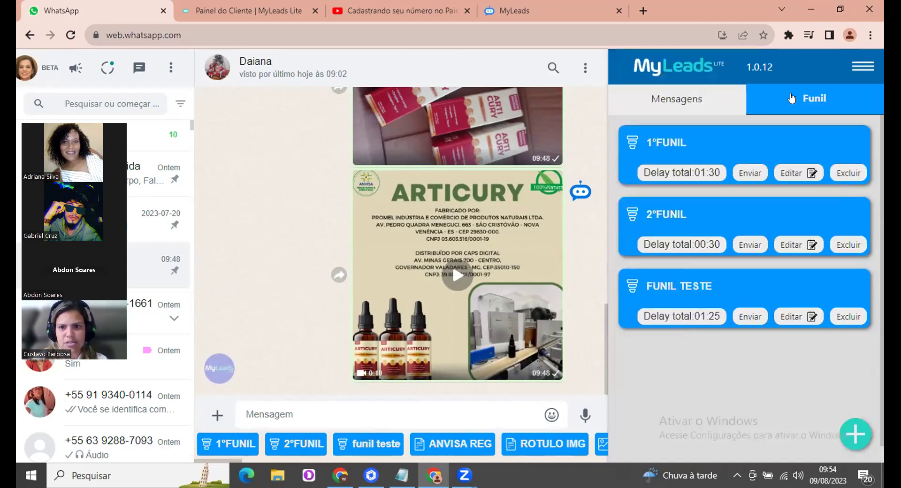
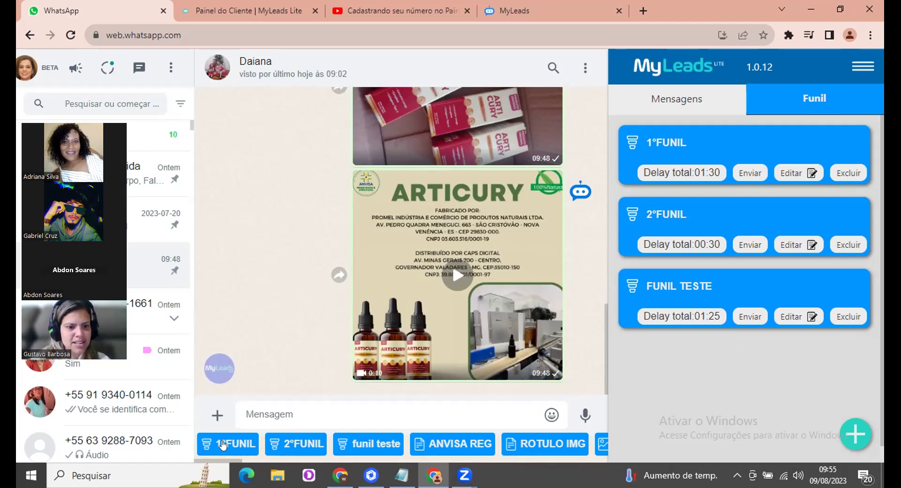
pyautogui.click(380, 444)
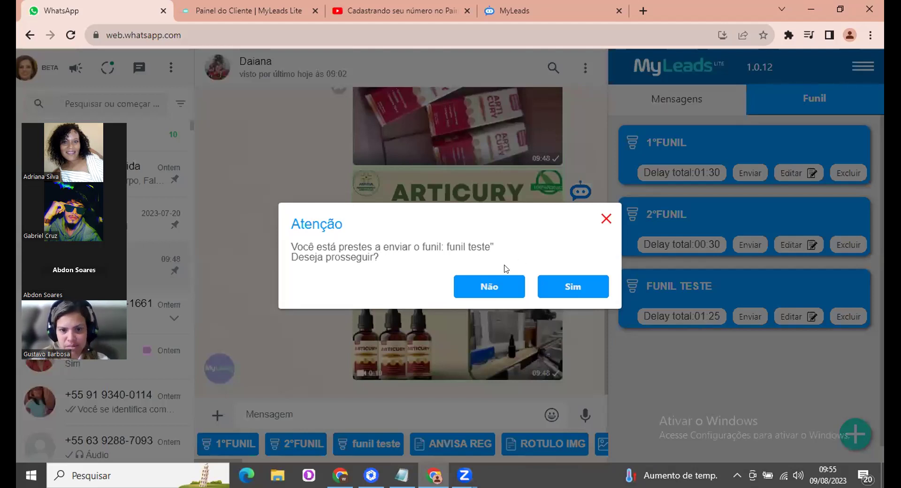
pyautogui.click(569, 285)
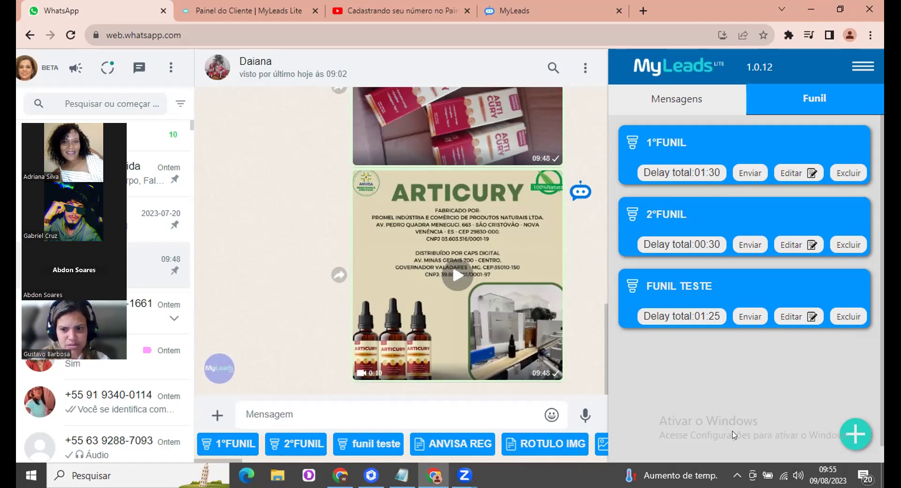
# Start creating a new quick button titled "AUDIO ENTREGA" and set its type to Áudio.
pyautogui.click(853, 433)
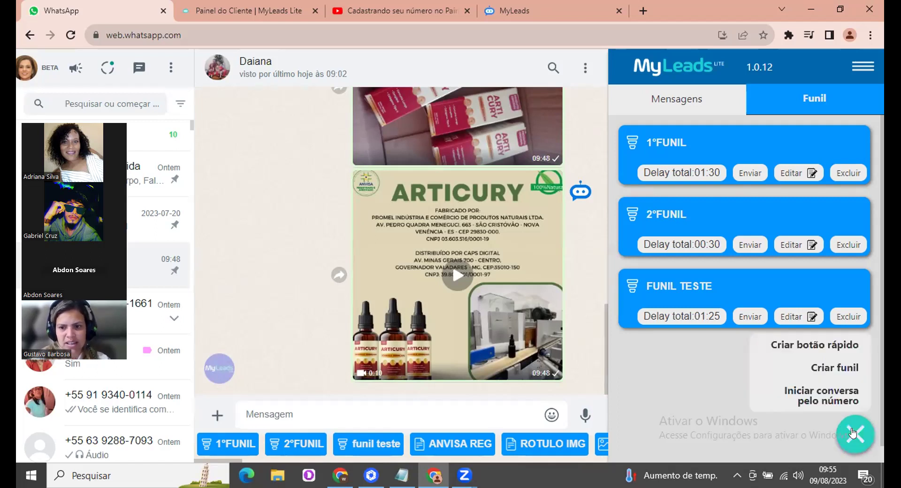
pyautogui.click(825, 339)
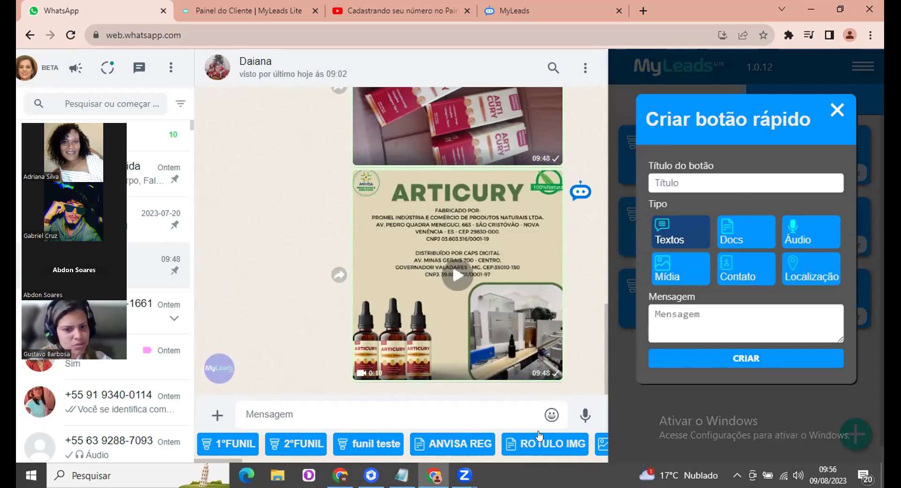
pyautogui.click(706, 182)
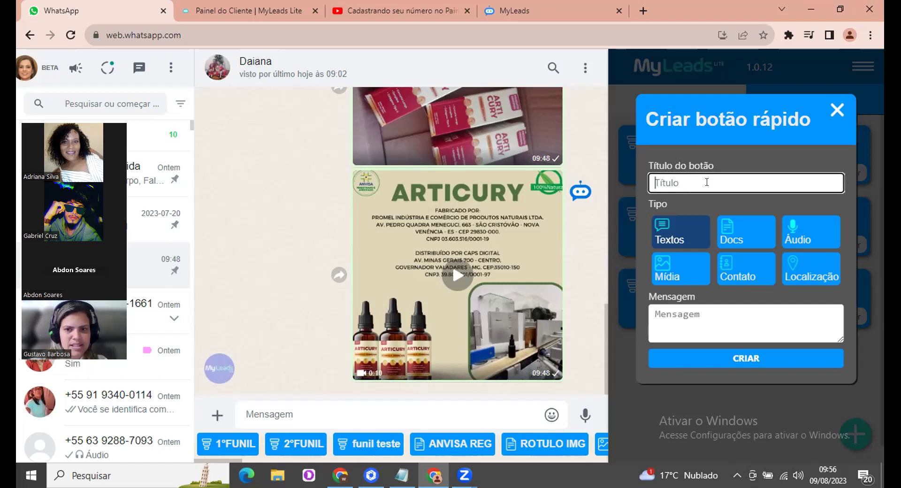
pyautogui.write('1')
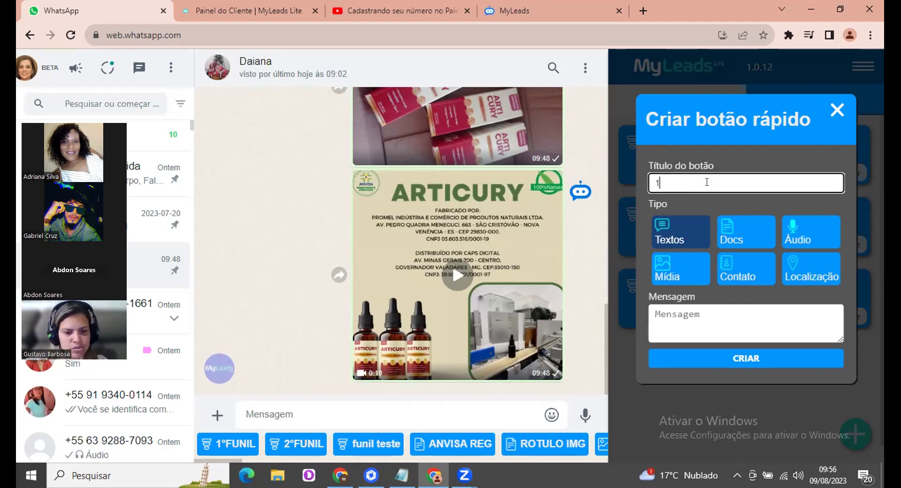
pyautogui.write('7')
pyautogui.press('BackSpace')
pyautogui.write('ud')
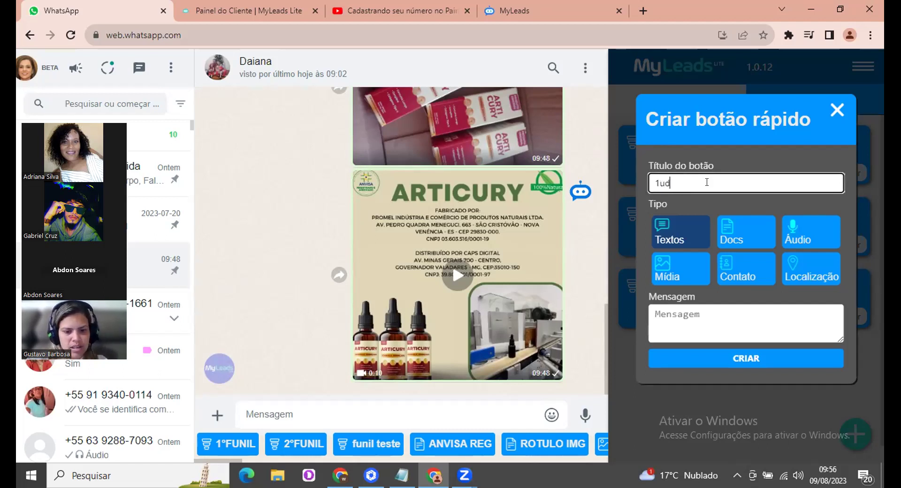
pyautogui.press('BackSpace')
pyautogui.press('BackSpace')
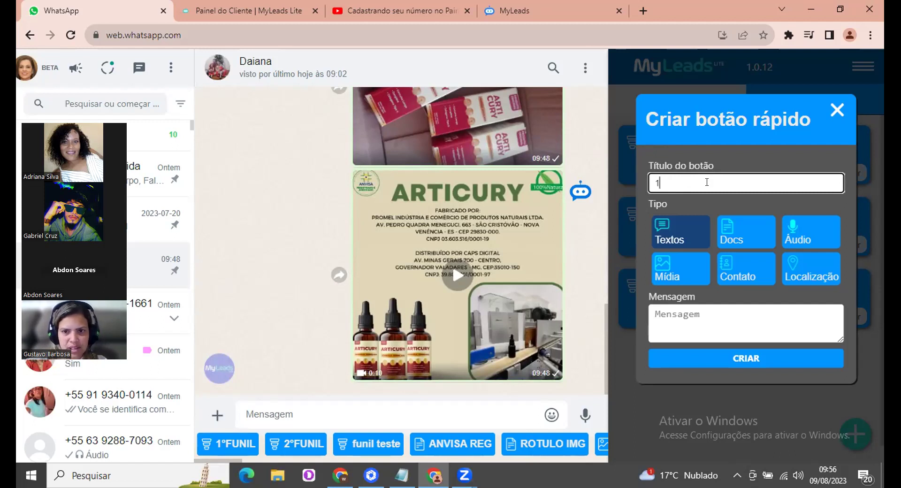
pyautogui.press('BackSpace')
pyautogui.write('AUDIO')
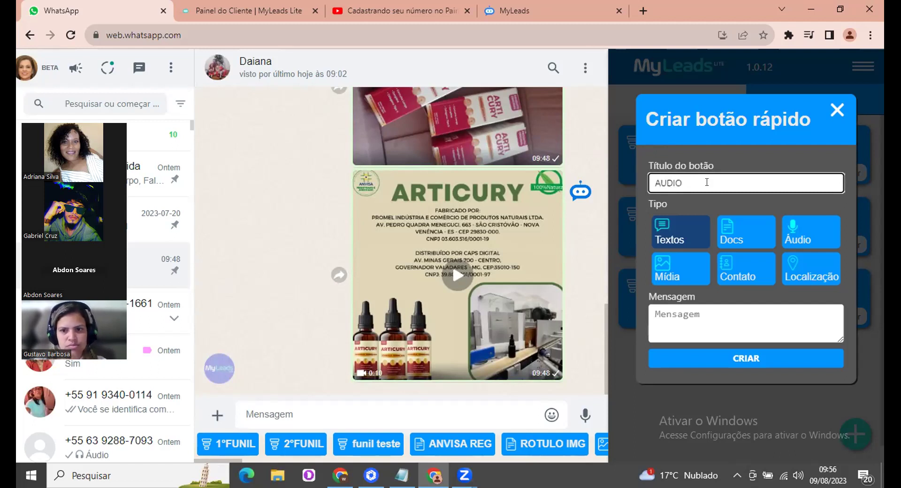
pyautogui.write(' ENTRE')
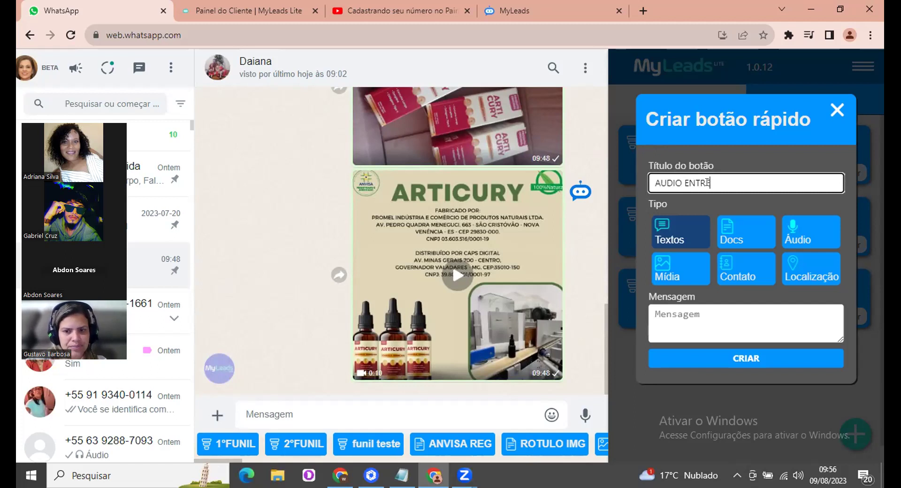
pyautogui.write('GA')
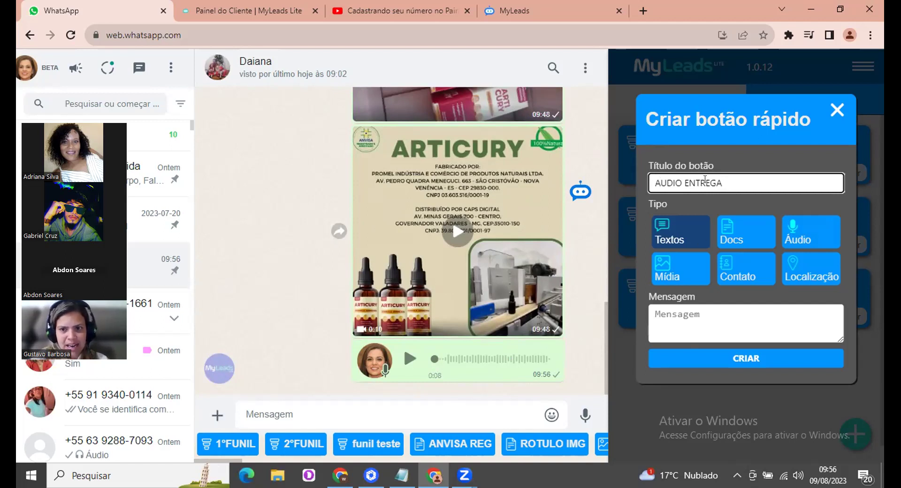
pyautogui.click(812, 234)
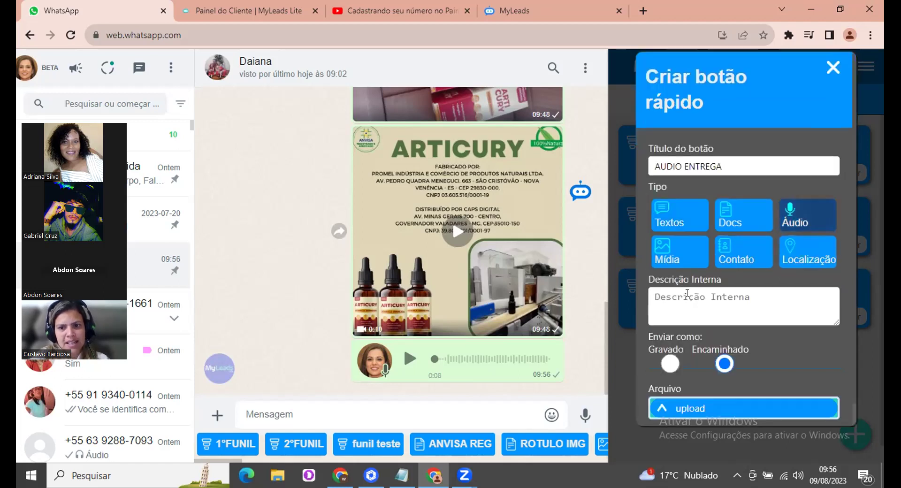
pyautogui.click(695, 293)
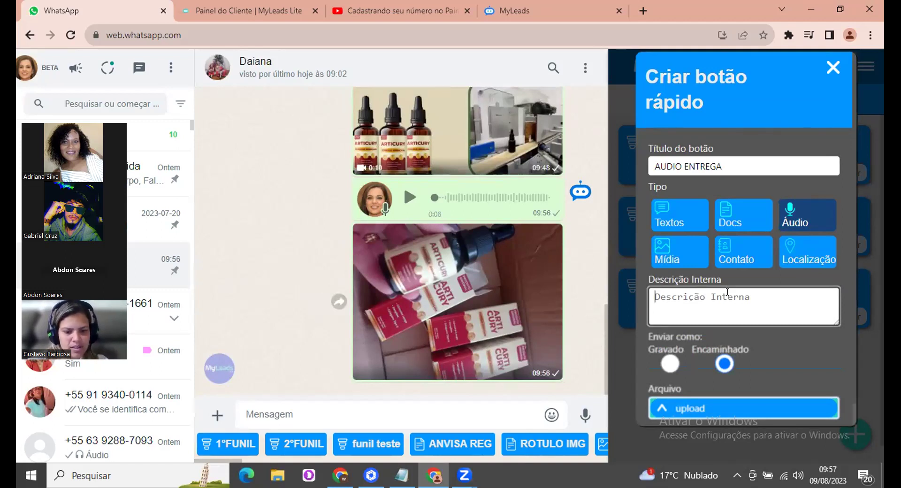
pyautogui.write('3°')
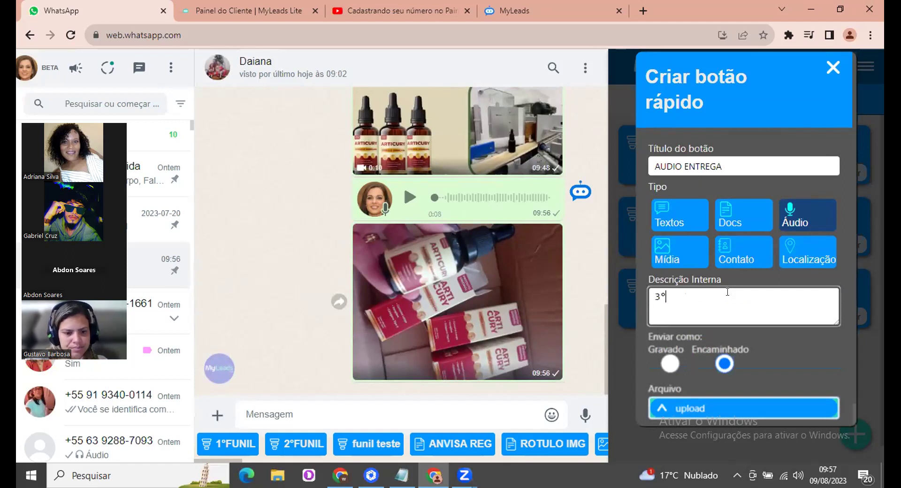
pyautogui.write('AUDIO')
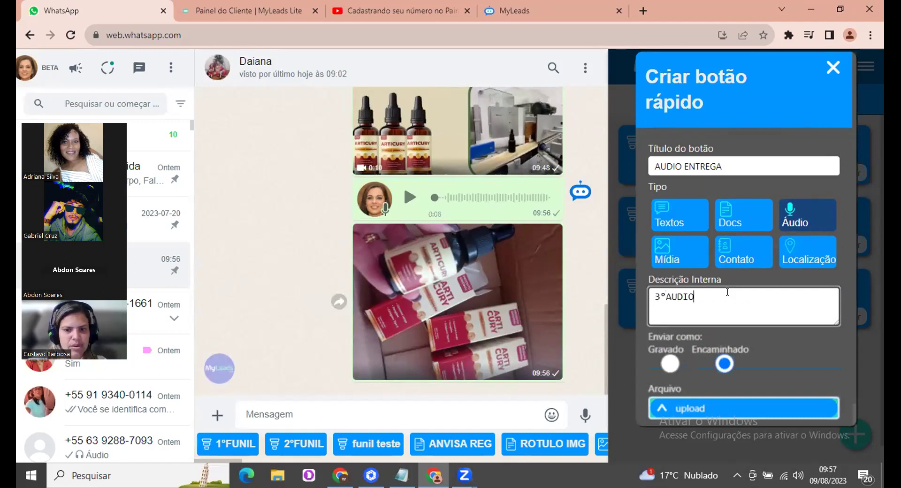
pyautogui.hotkey('ctrl', 'a')
pyautogui.press('BackSpace')
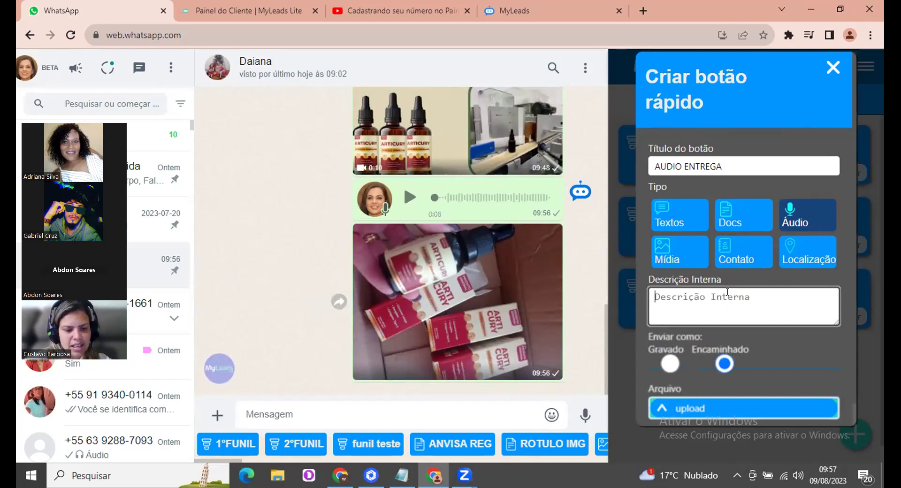
# Enter "A ENTREGA É BEM SIMPLES....." as the internal description of the AUDIO ENTREGA quick button.
pyautogui.write('A N')
pyautogui.press('BackSpace')
pyautogui.write('E')
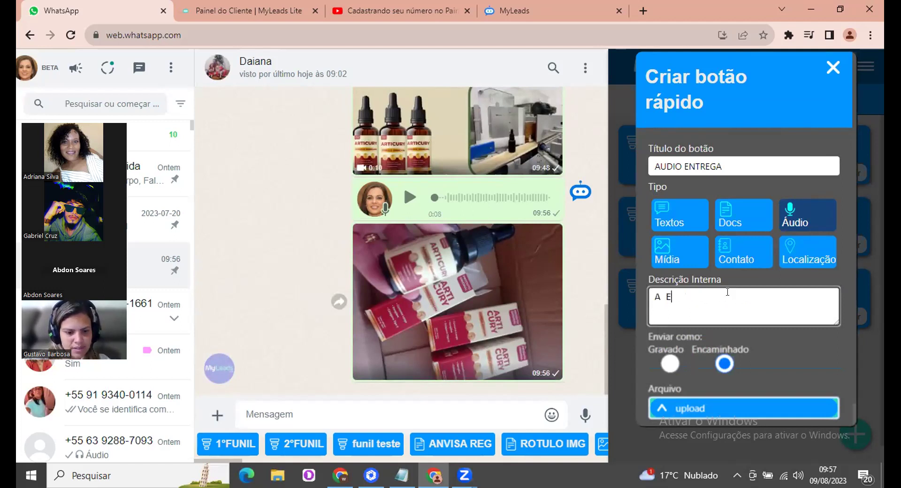
pyautogui.write('NTREGA É ')
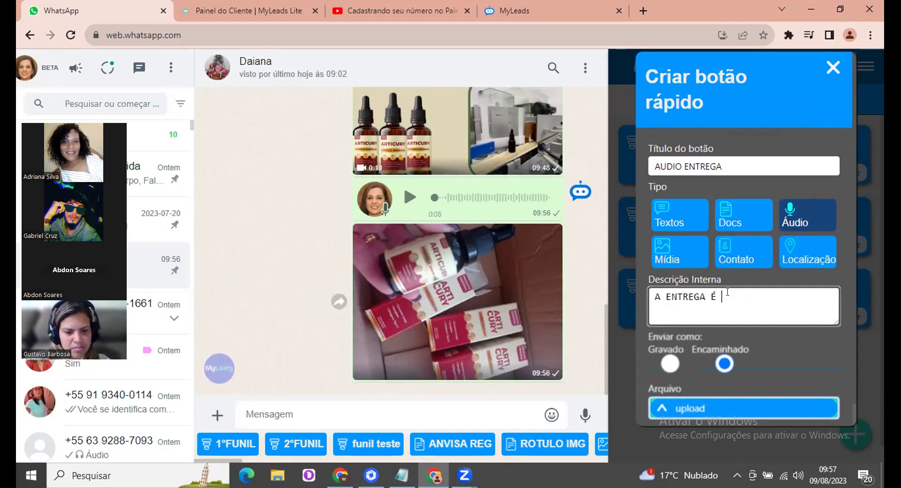
pyautogui.write('BEM SIMPLES.')
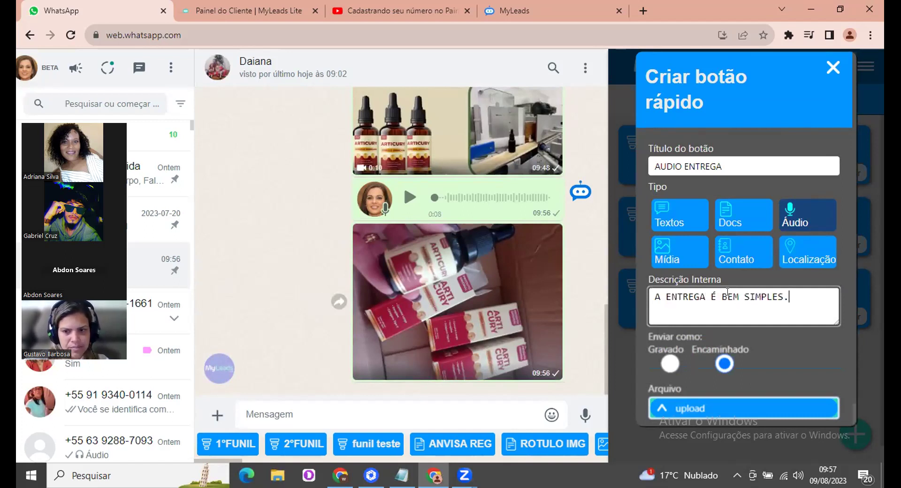
pyautogui.write('....')
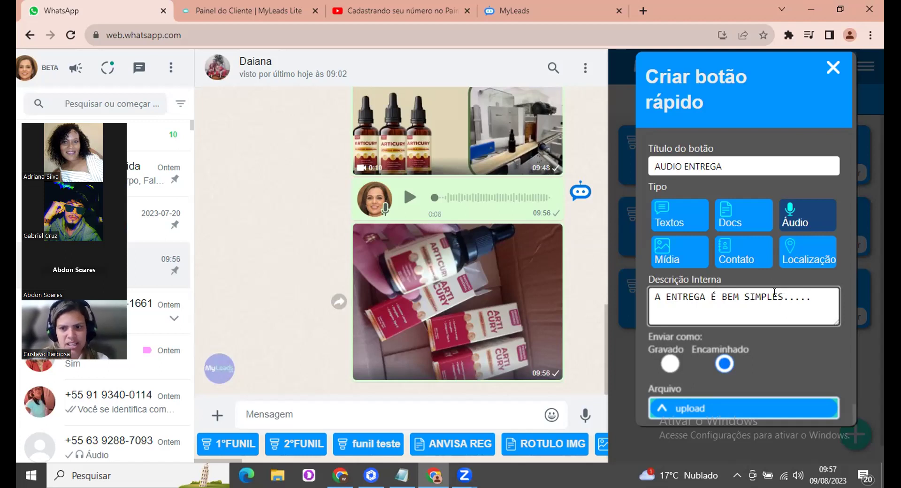
# Demonstrate the audio sending modes Gravado and Encaminhado, leave Encaminhado chosen, and dismiss the file selection without uploading an audio.
pyautogui.click(671, 362)
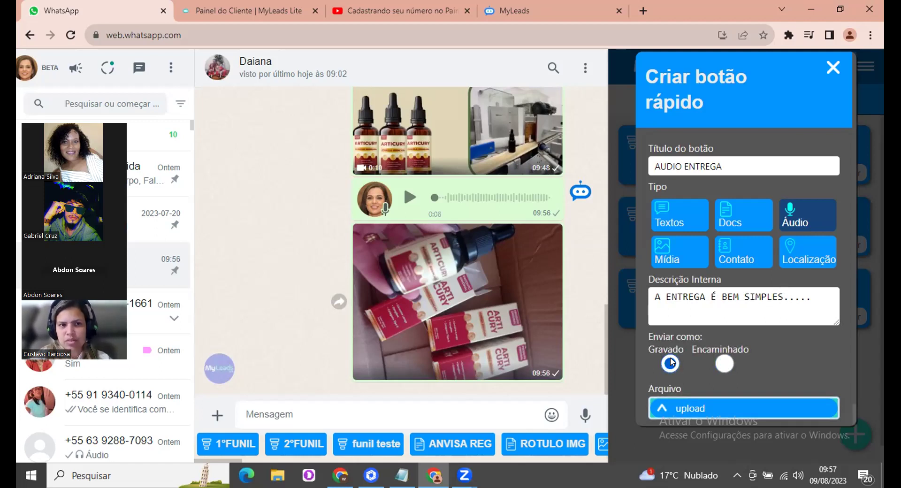
pyautogui.click(724, 364)
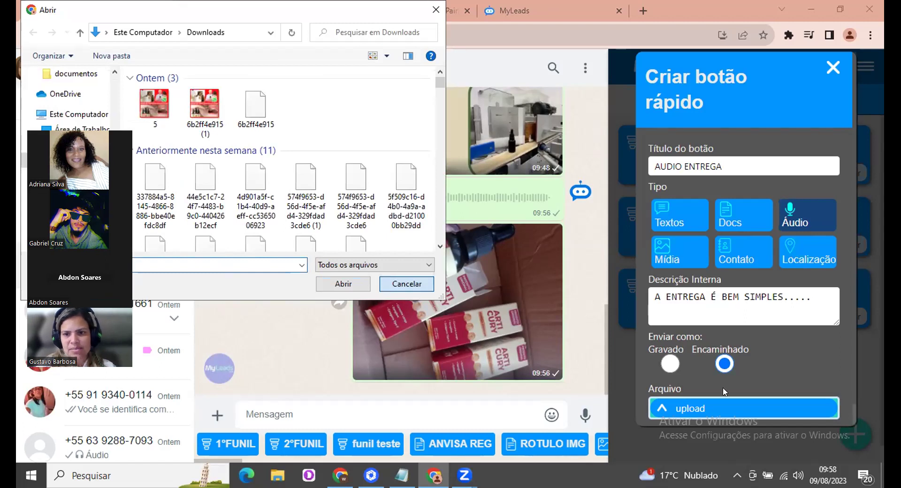
pyautogui.press('Escape')
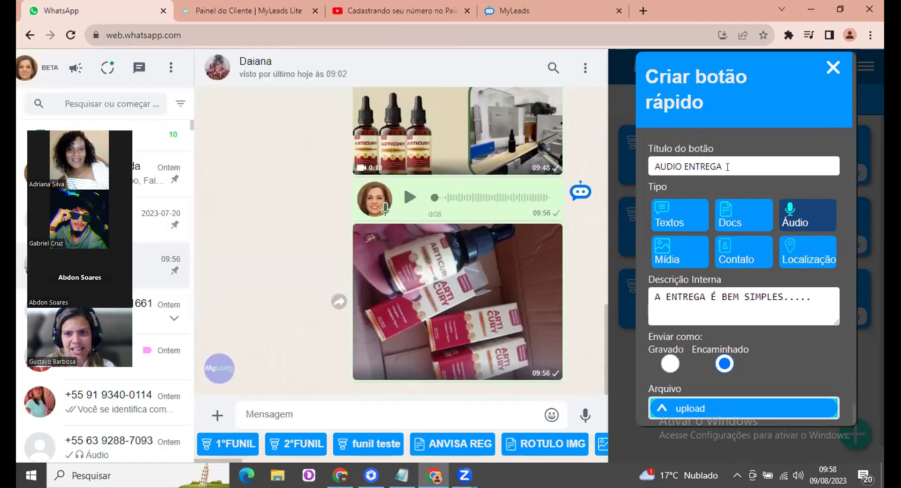
# Show the fields of the quick button types Docs, Textos, Mídia and Contato, and close the form without creating the button.
pyautogui.click(740, 211)
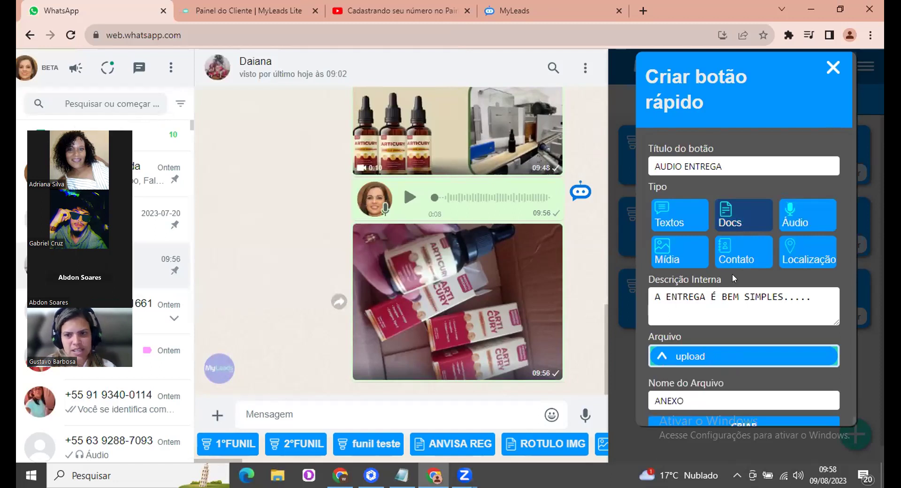
pyautogui.click(683, 224)
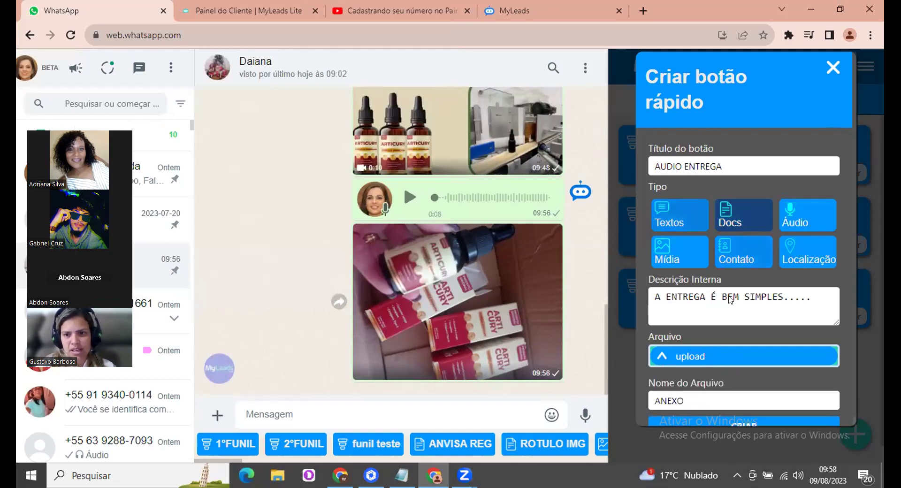
pyautogui.moveTo(650, 309); pyautogui.dragTo(805, 319)
pyautogui.click(686, 278)
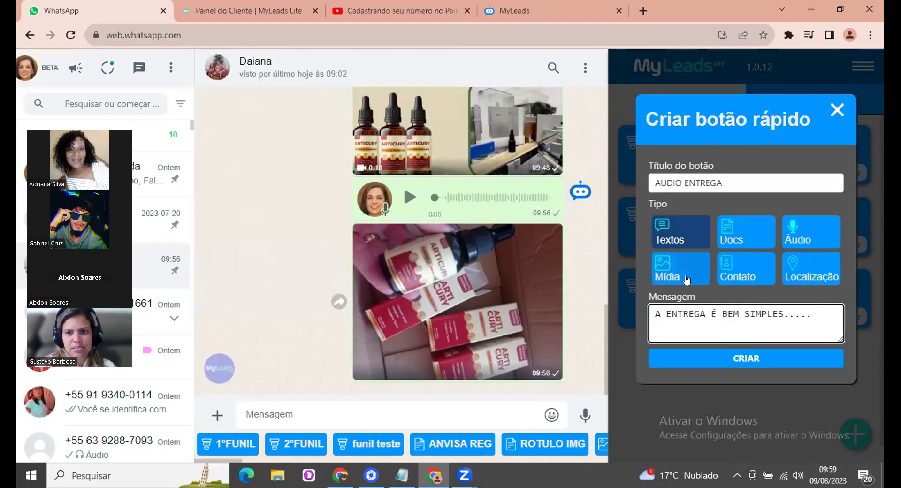
pyautogui.click(687, 274)
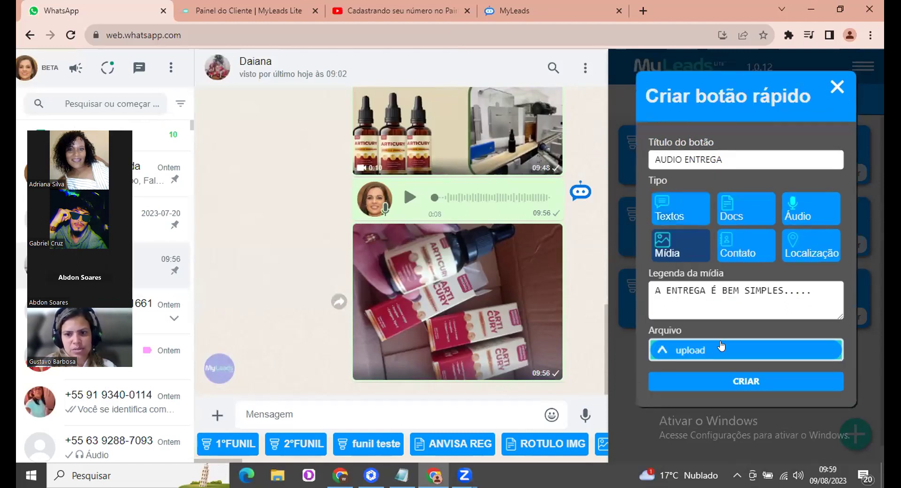
pyautogui.click(753, 248)
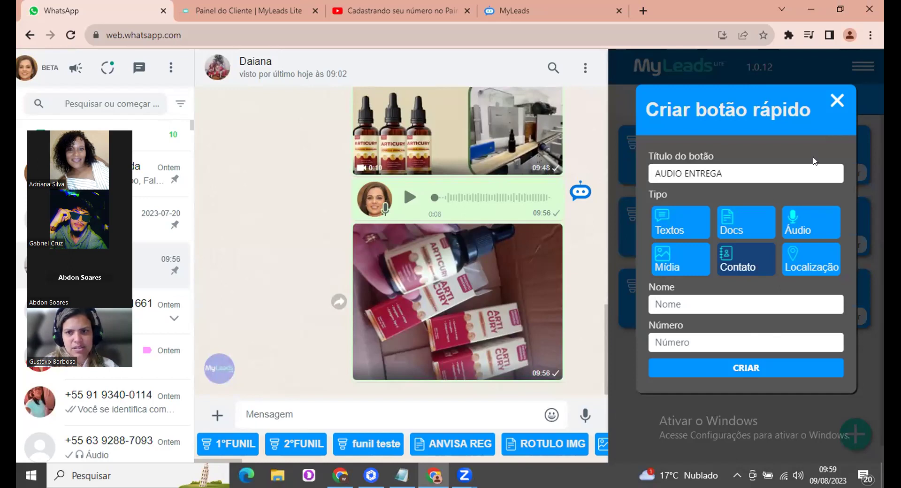
pyautogui.press('Escape')
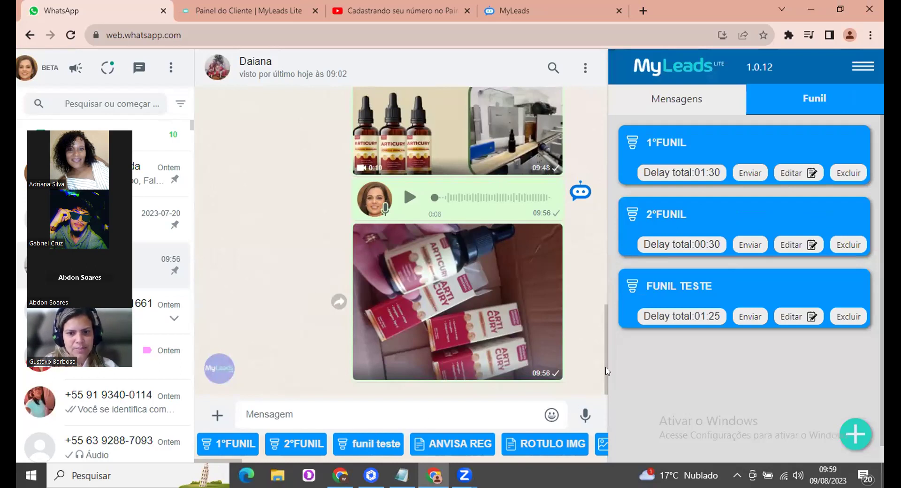
# Show the creation options available from the saved funnels view and return to the list of funnels.
pyautogui.click(855, 434)
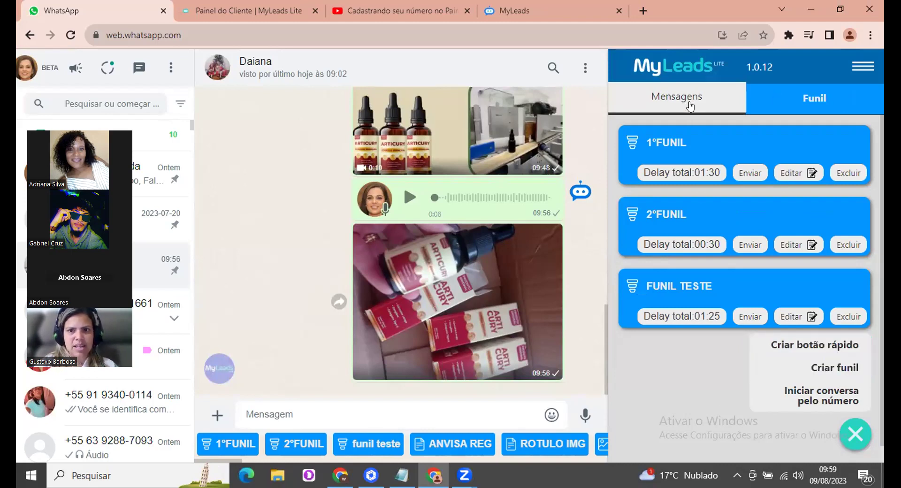
pyautogui.click(711, 97)
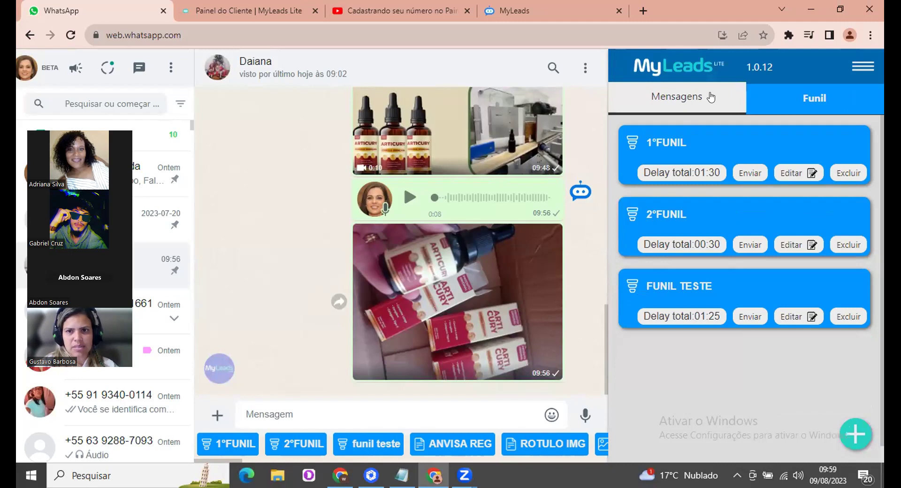
pyautogui.click(711, 98)
pyautogui.click(804, 98)
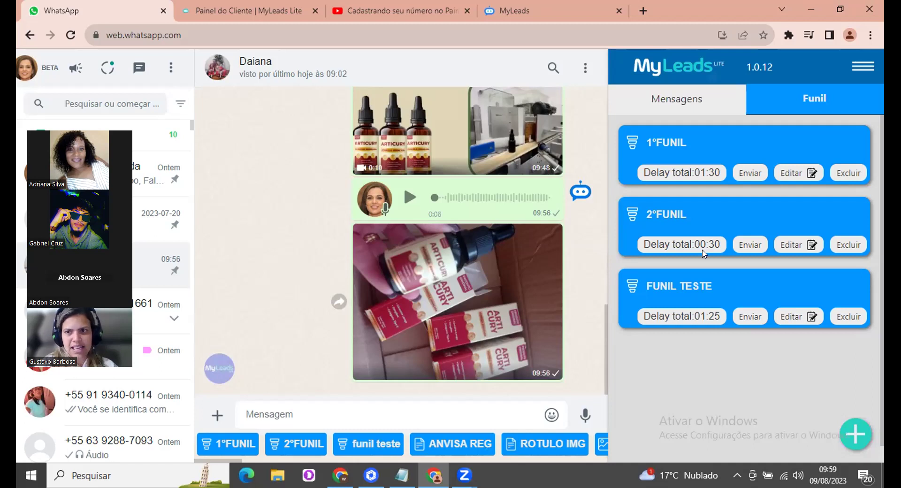
# Show the mass sending feature (Disparo em Massa) with the Lista mode selected.
pyautogui.click(856, 69)
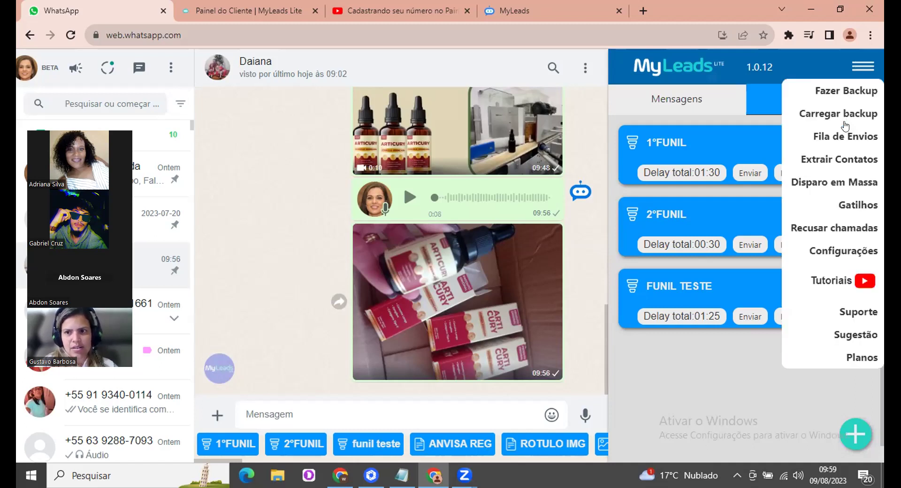
pyautogui.click(838, 185)
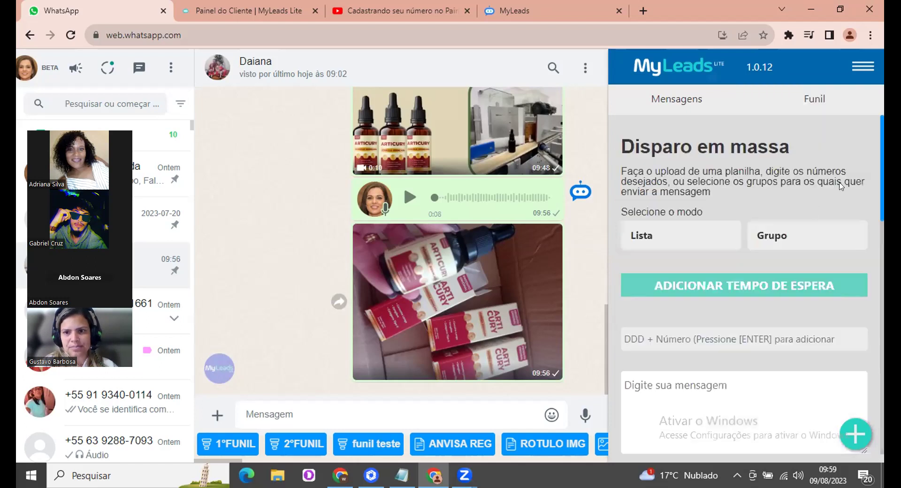
pyautogui.click(662, 234)
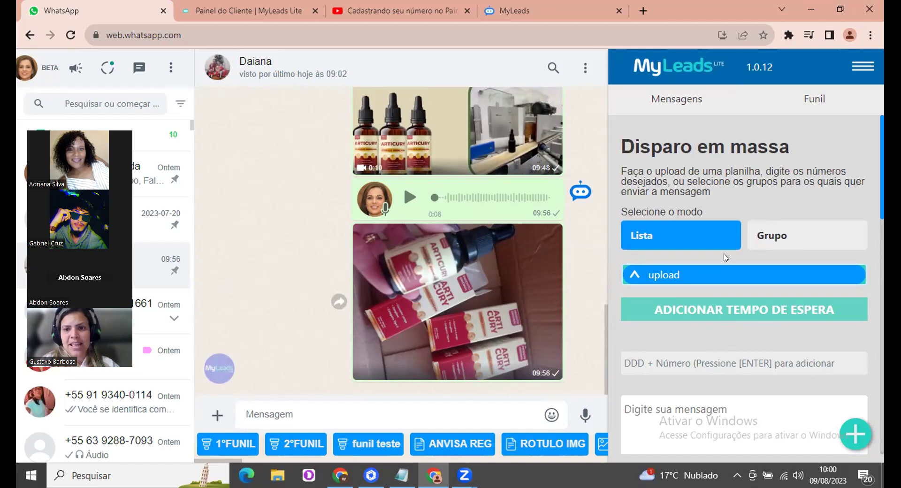
pyautogui.click(855, 435)
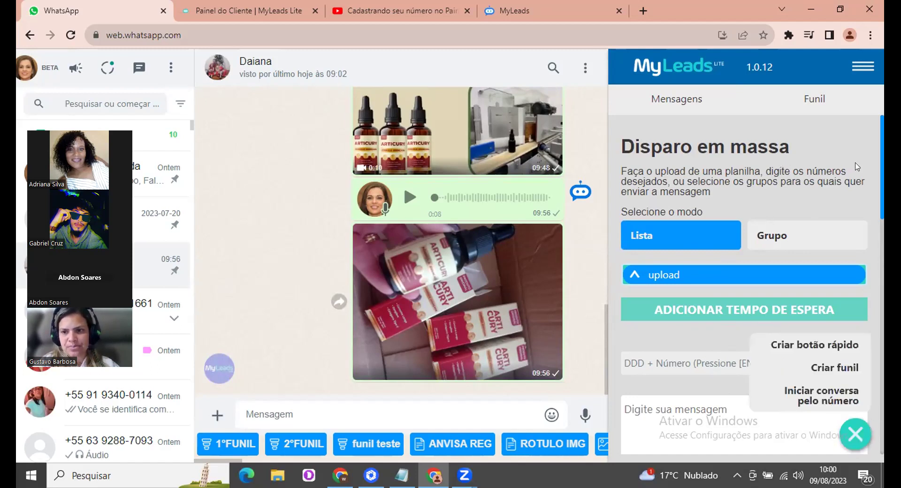
# Open the Gatilhos feature and start creating a trigger named "ENTREGA".
pyautogui.click(858, 68)
pyautogui.click(848, 206)
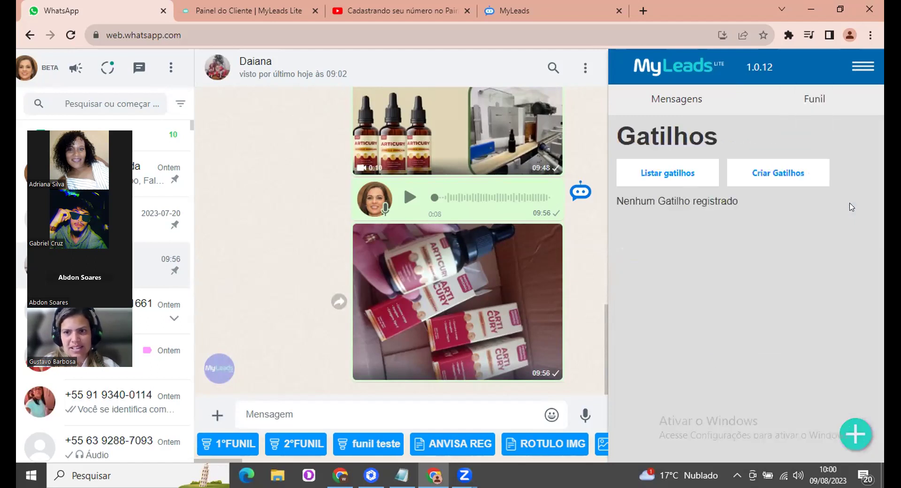
pyautogui.click(784, 177)
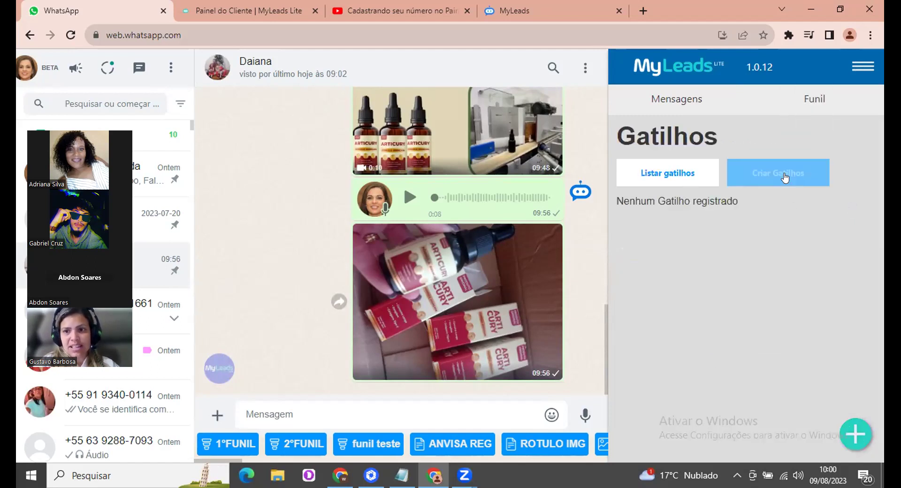
pyautogui.click(726, 244)
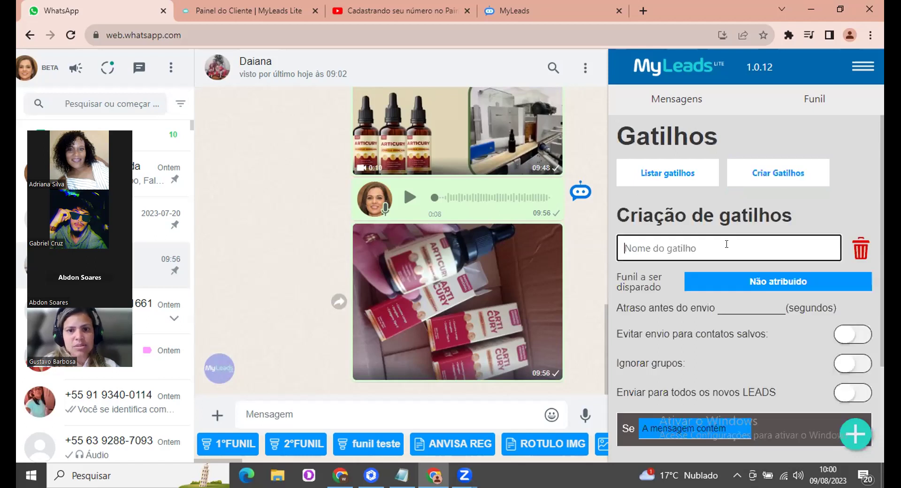
pyautogui.write('ENTREGA')
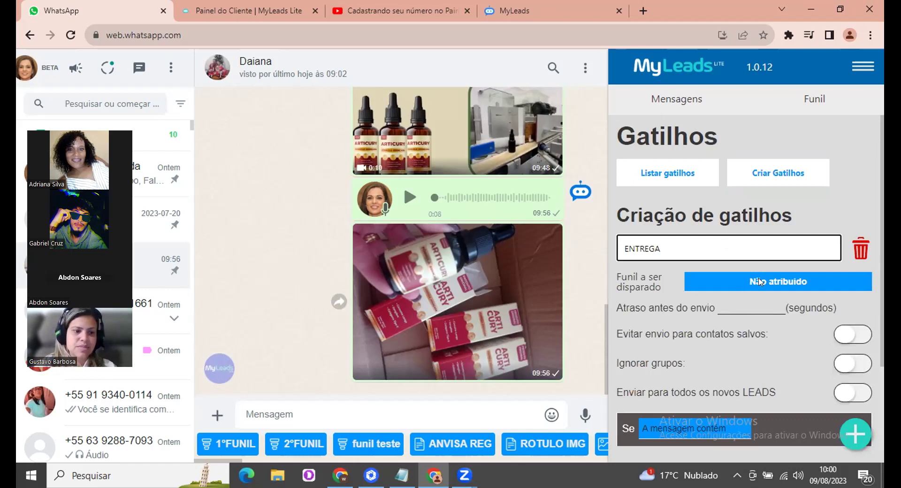
# Review the saved funnels and the saved messages that are available, ending on the funnel list.
pyautogui.click(814, 96)
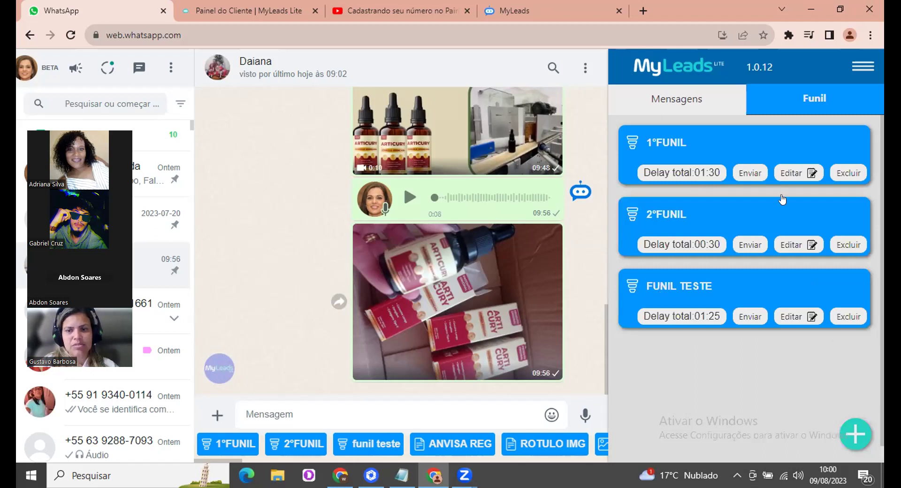
pyautogui.click(705, 100)
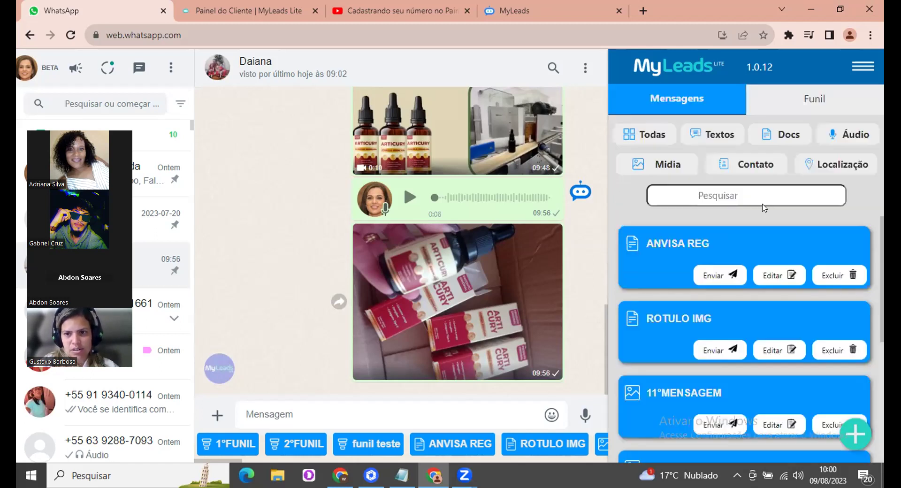
pyautogui.click(803, 100)
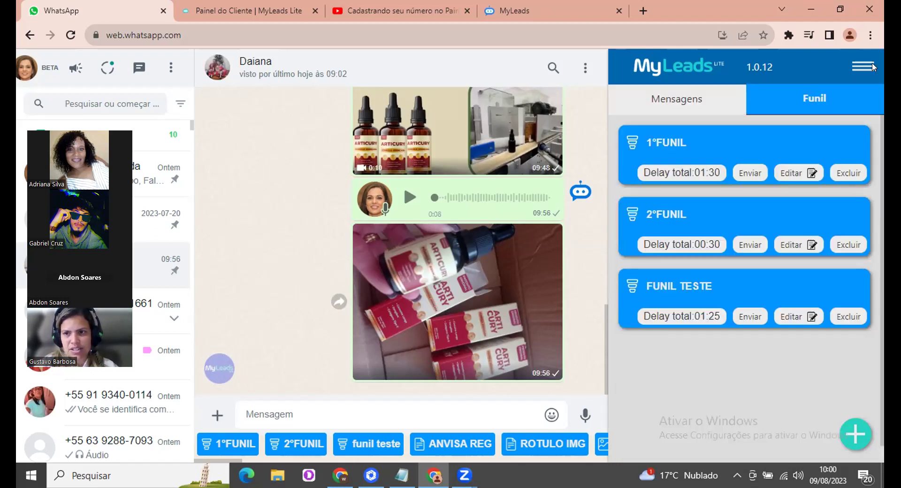
# Begin the trigger again under Gatilhos, name it "ENTREGA", and show the funnels that can be assigned to it without choosing one.
pyautogui.click(862, 66)
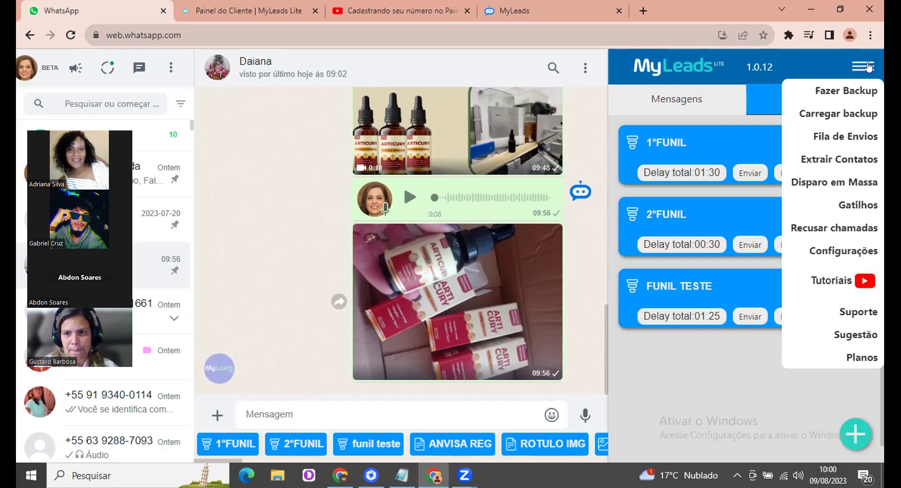
pyautogui.click(859, 204)
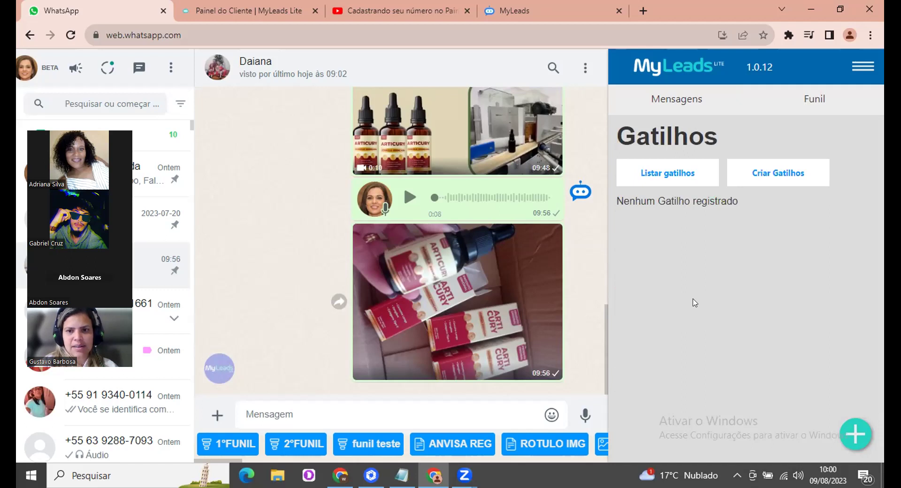
pyautogui.click(787, 182)
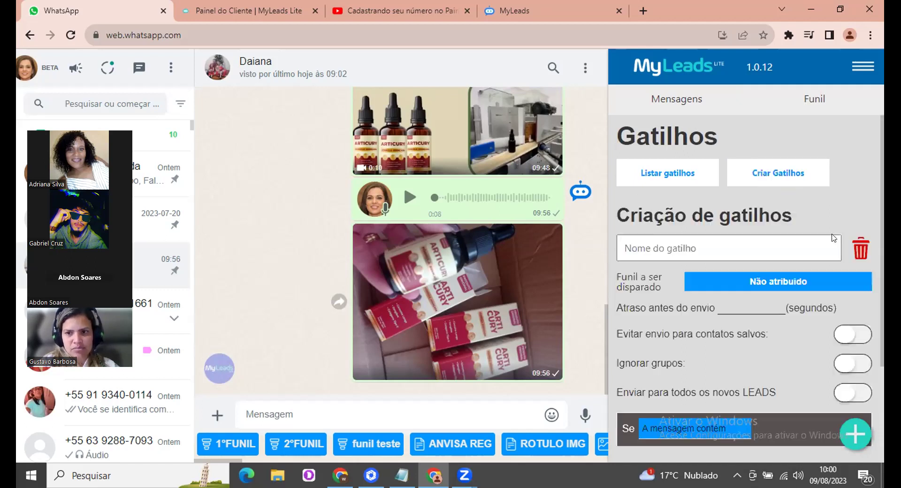
pyautogui.click(778, 240)
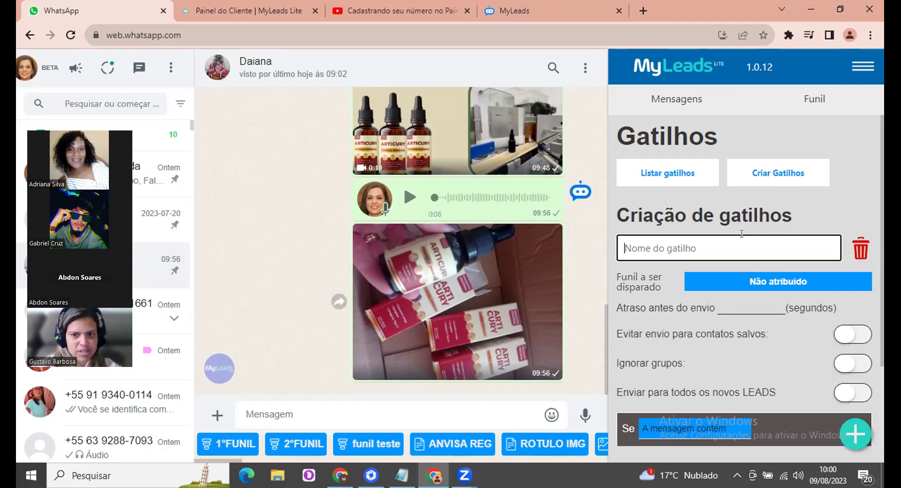
pyautogui.write('ENTRE')
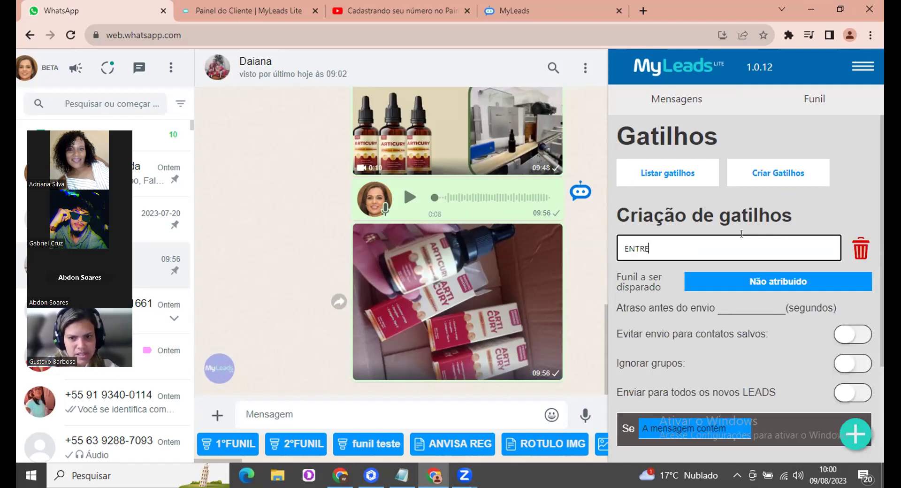
pyautogui.write('GA')
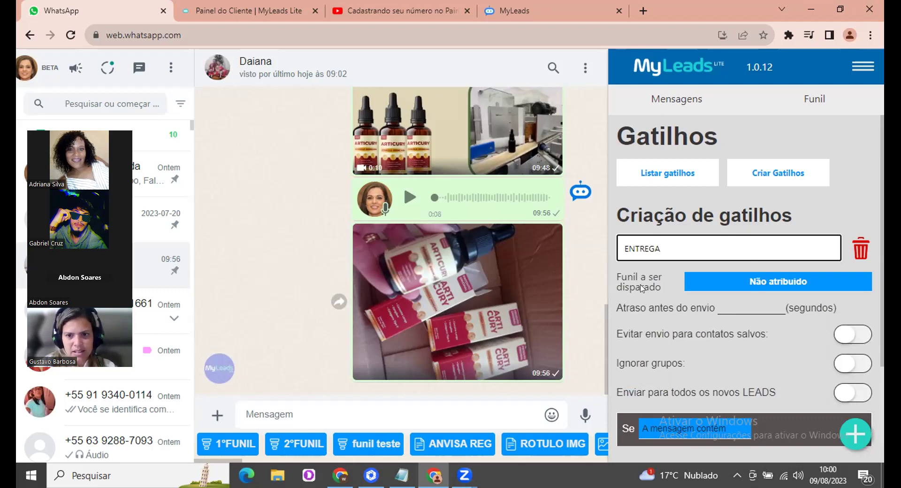
pyautogui.click(782, 282)
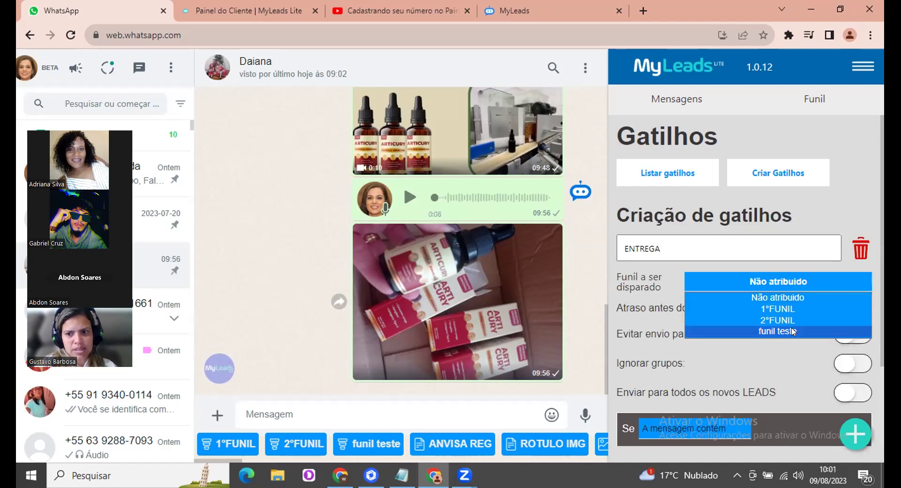
pyautogui.click(865, 214)
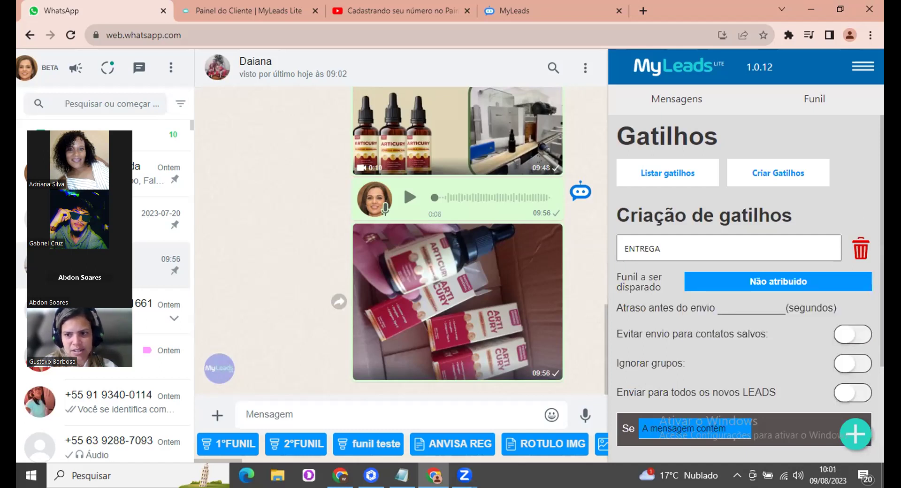
# Enter "COMO É A ENTREGA" as a keyword for the trigger's "A mensagem contém" condition.
pyautogui.scroll(-1, 745, 282)
pyautogui.scroll(-1, 744, 282)
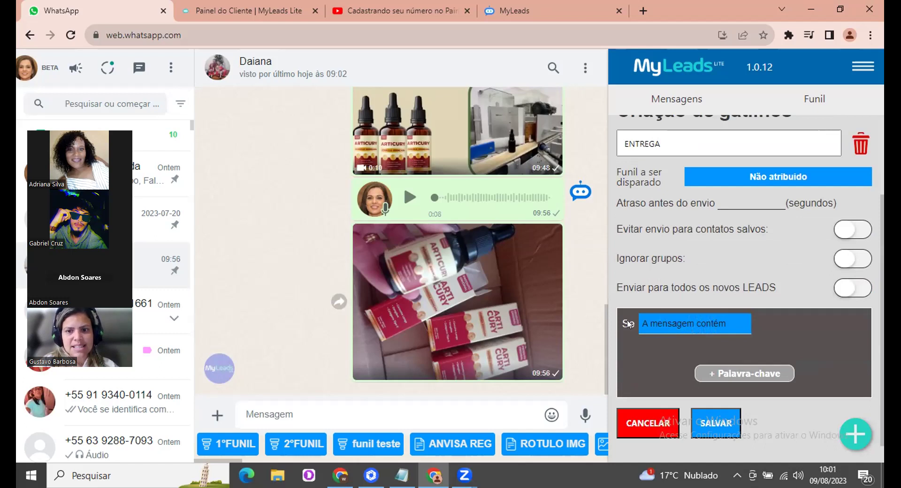
pyautogui.click(754, 373)
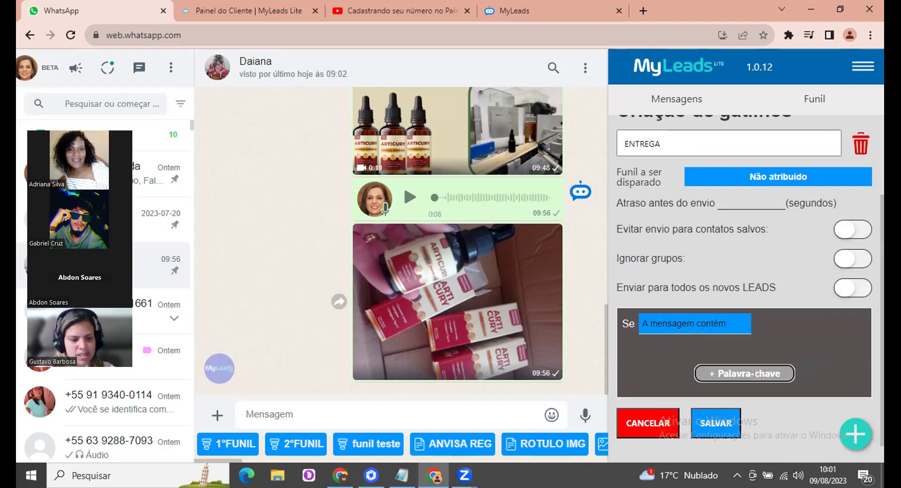
pyautogui.write('QUAL')
pyautogui.press('BackSpace')
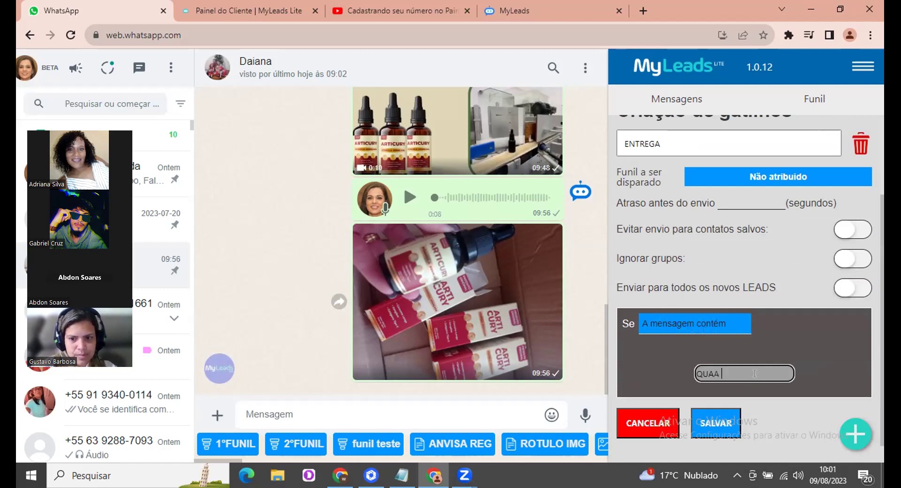
pyautogui.press('Escape')
pyautogui.click(754, 373)
pyautogui.write('C')
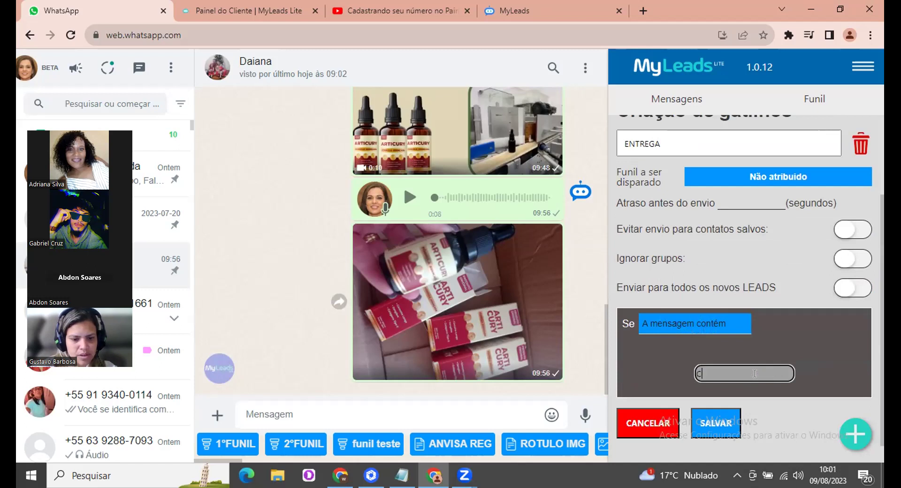
pyautogui.write('OMOENTRE')
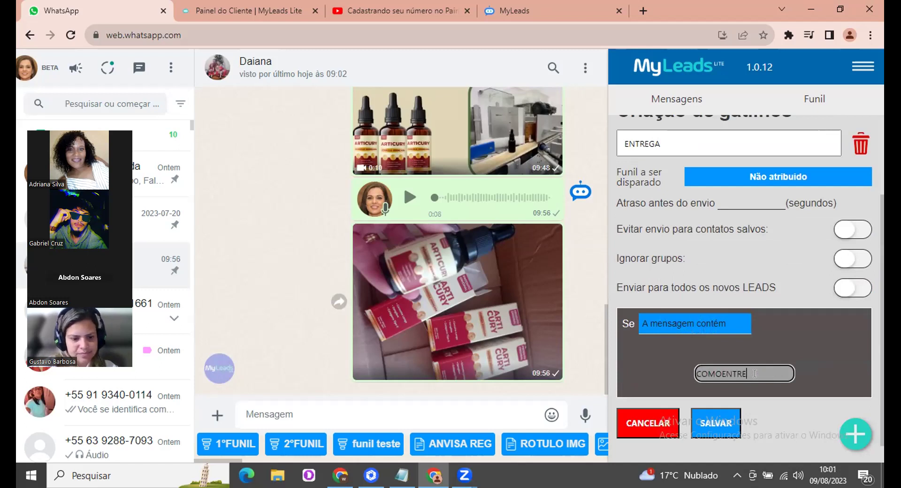
pyautogui.press('BackSpace')
pyautogui.press('BackSpace')
pyautogui.press('BackSpace')
pyautogui.press('BackSpace')
pyautogui.press('BackSpace')
pyautogui.press('BackSpace')
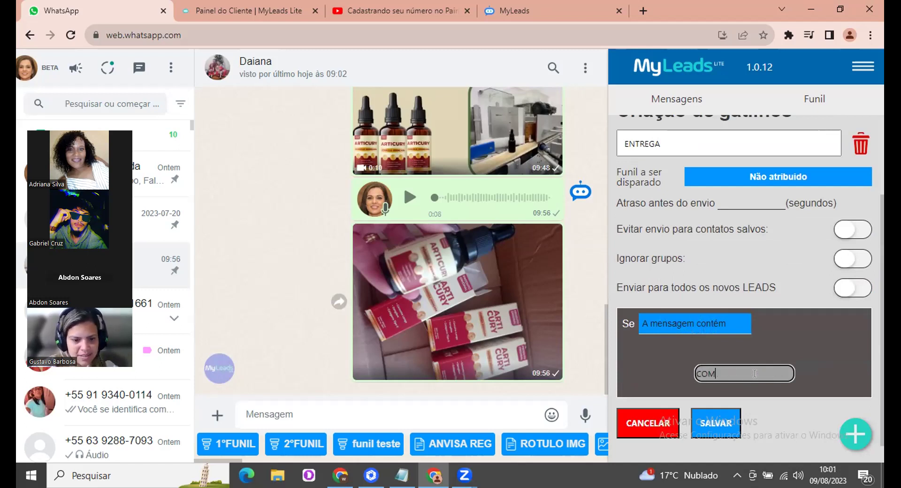
pyautogui.write('O É A ENTREGA')
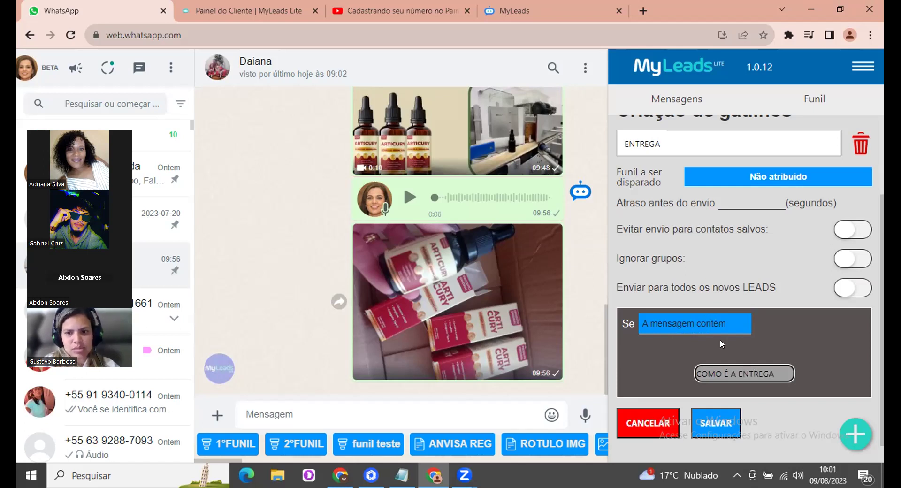
# Shorten the keyword to "ENTREGA" and add it to the trigger condition.
pyautogui.click(736, 370)
pyautogui.press('BackSpace')
pyautogui.press('BackSpace')
pyautogui.press('BackSpace')
pyautogui.press('BackSpace')
pyautogui.press('BackSpace')
pyautogui.press('BackSpace')
pyautogui.press('BackSpace')
pyautogui.press('BackSpace')
pyautogui.press('BackSpace')
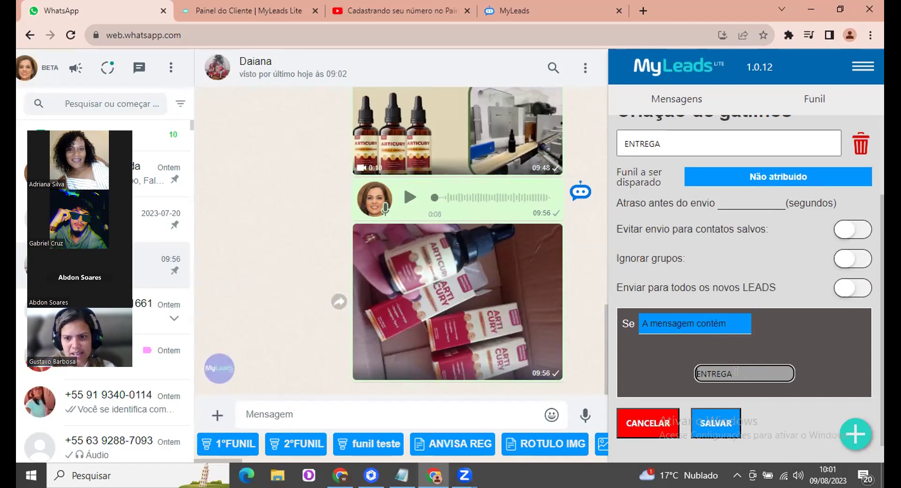
pyautogui.click(810, 370)
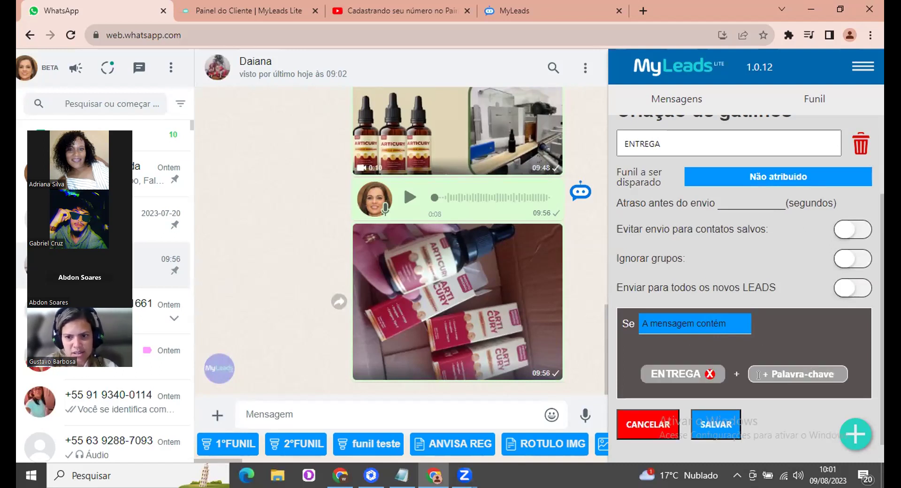
# Add "COMO CHEGA PRA MIM" as a second keyword of the trigger condition.
pyautogui.click(784, 372)
pyautogui.write('COMO')
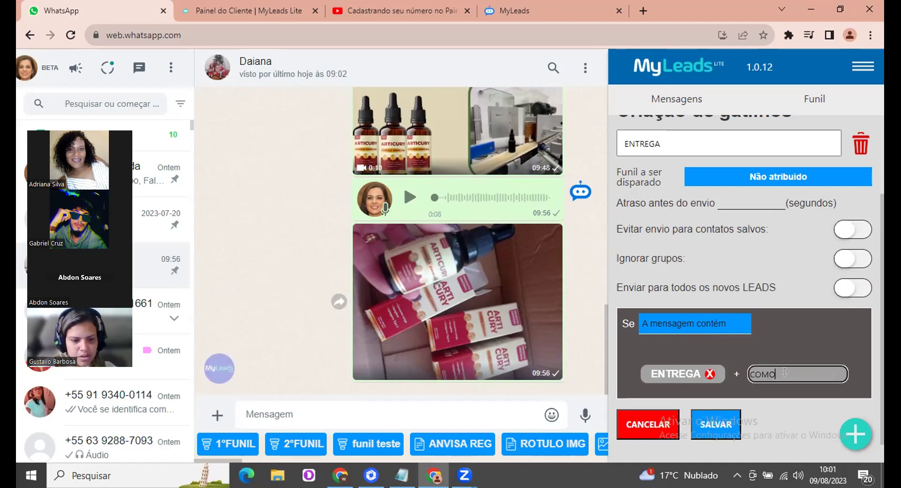
pyautogui.write(' CHEG')
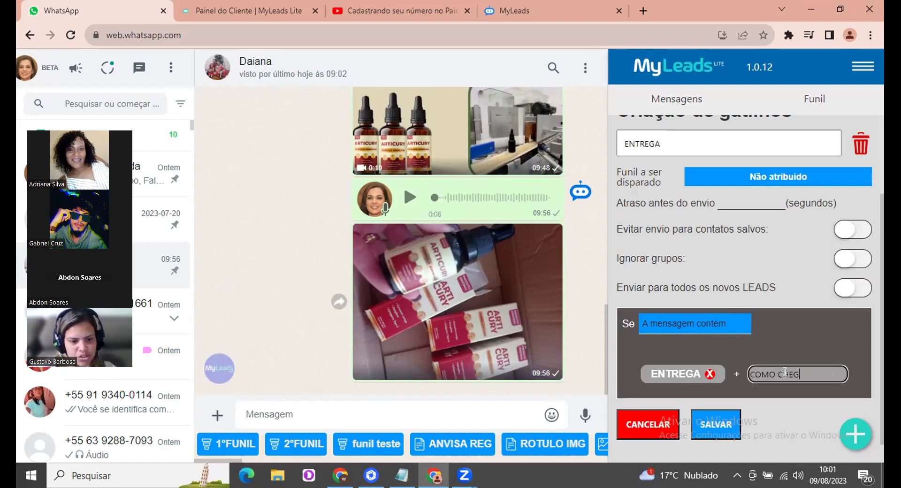
pyautogui.write('A PRA  MIM')
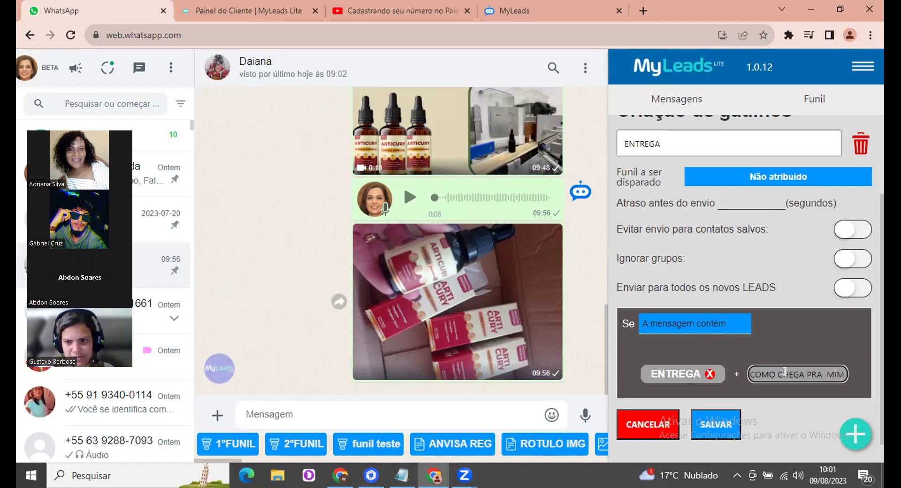
pyautogui.press('Return')
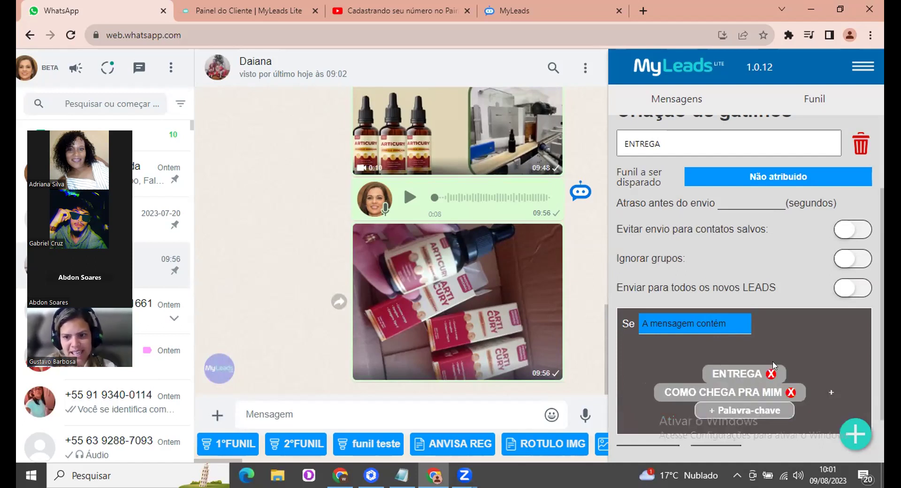
# Try to add "TEM AQUI AQUI" as a third keyword of the trigger condition.
pyautogui.click(754, 406)
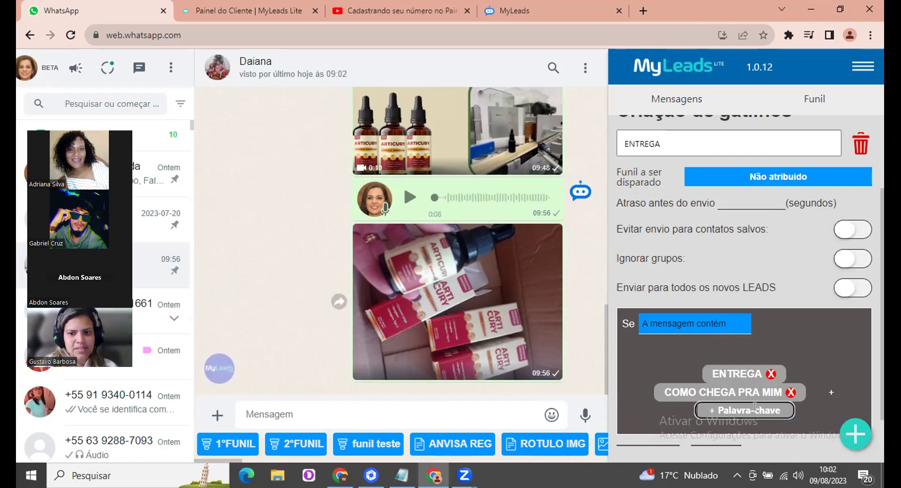
pyautogui.write('TEM')
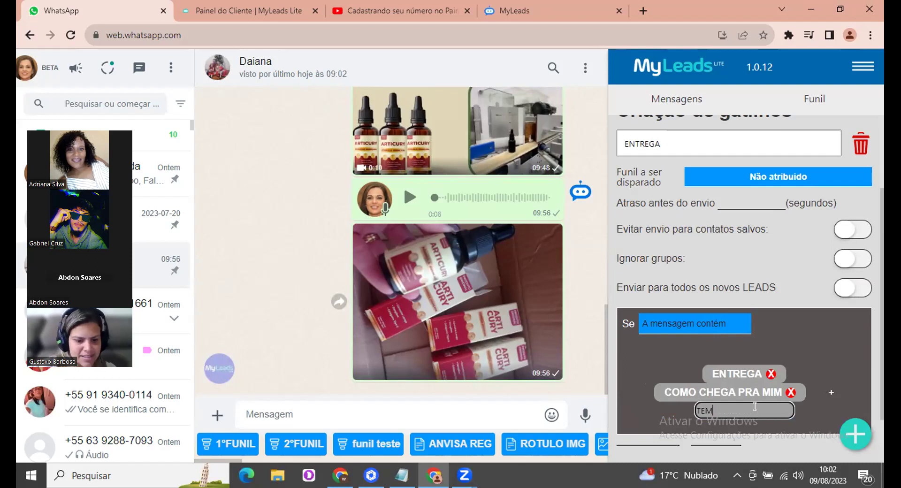
pyautogui.write(' AQUI')
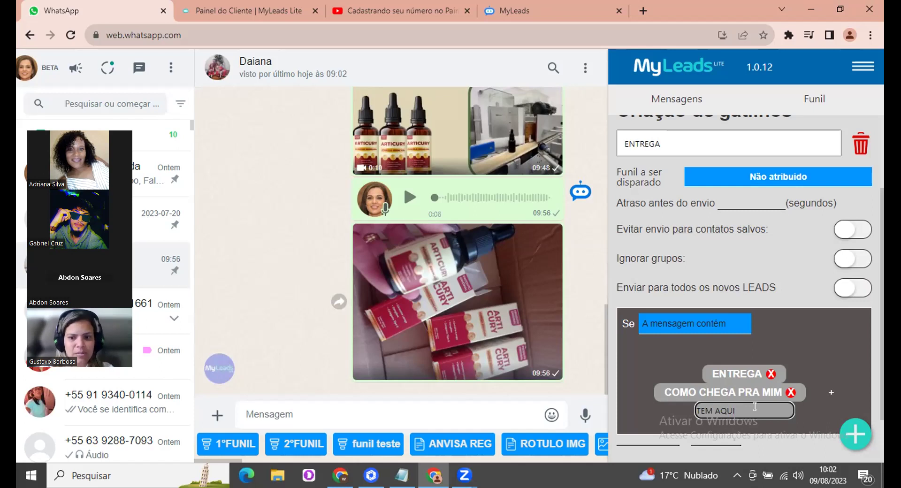
pyautogui.write('AU')
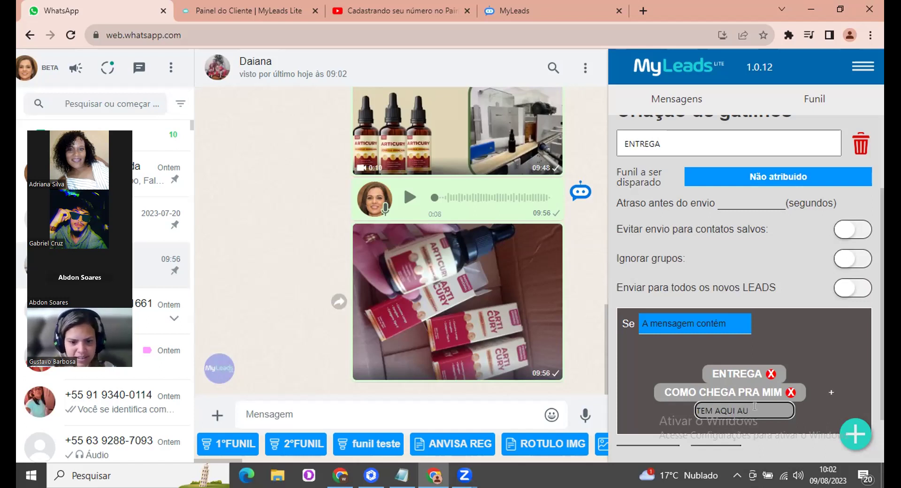
pyautogui.press('BackSpace')
pyautogui.write('QUI')
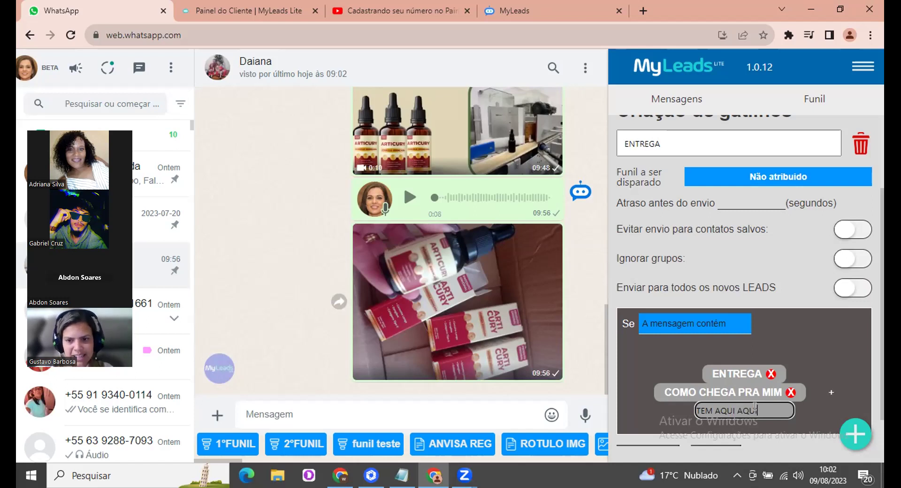
pyautogui.press('Return')
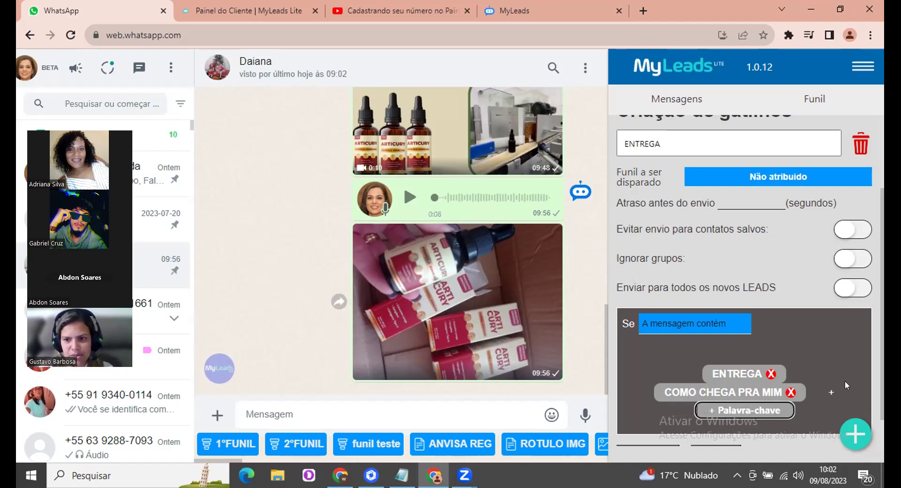
# Assign "funil teste" as the funnel fired by the ENTREGA trigger and save the trigger.
pyautogui.scroll(-2, 816, 378)
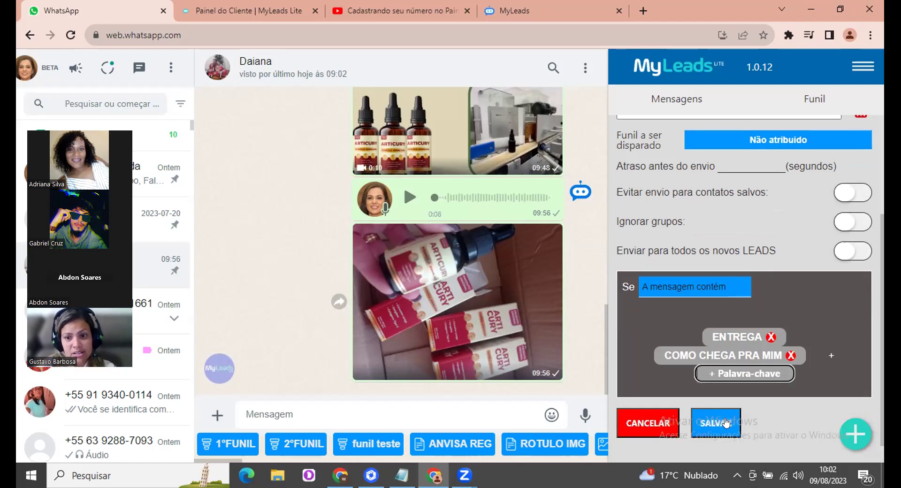
pyautogui.click(813, 213)
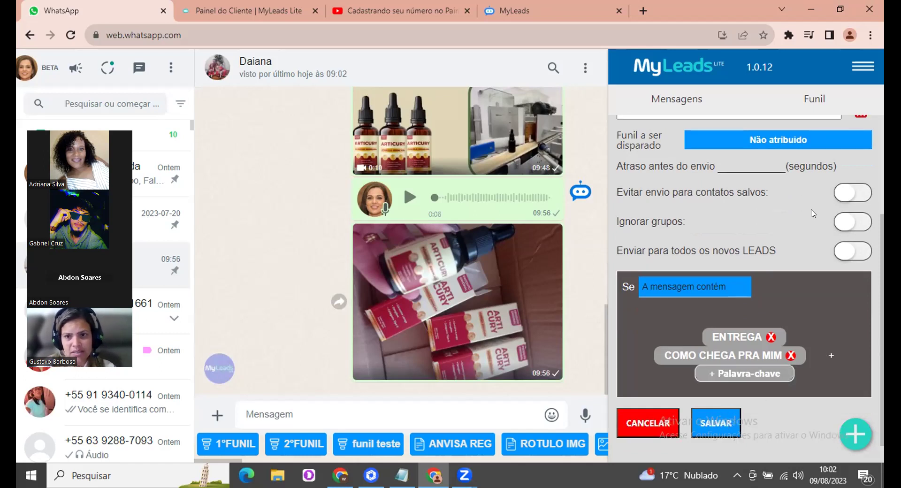
pyautogui.click(790, 139)
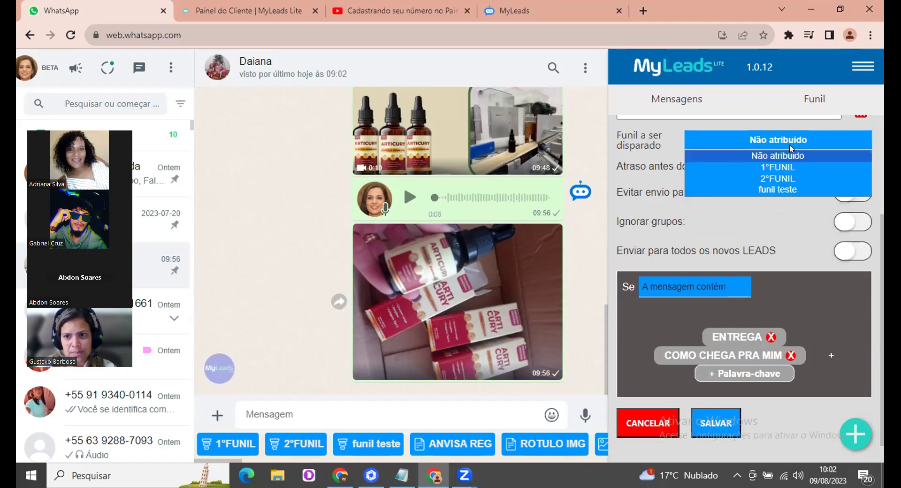
pyautogui.click(792, 189)
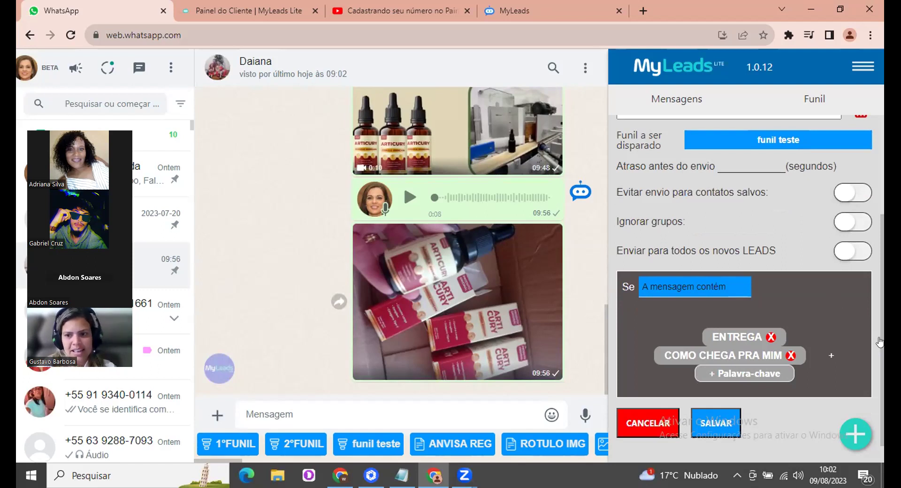
pyautogui.click(855, 433)
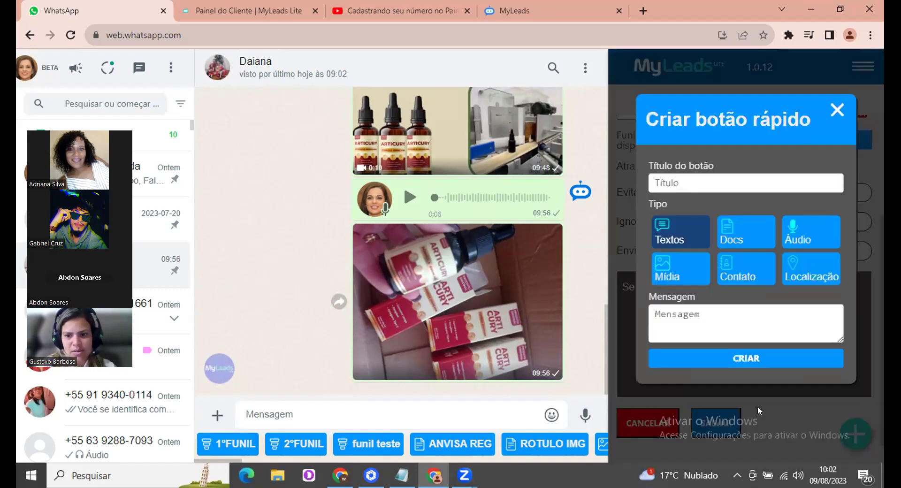
pyautogui.click(837, 107)
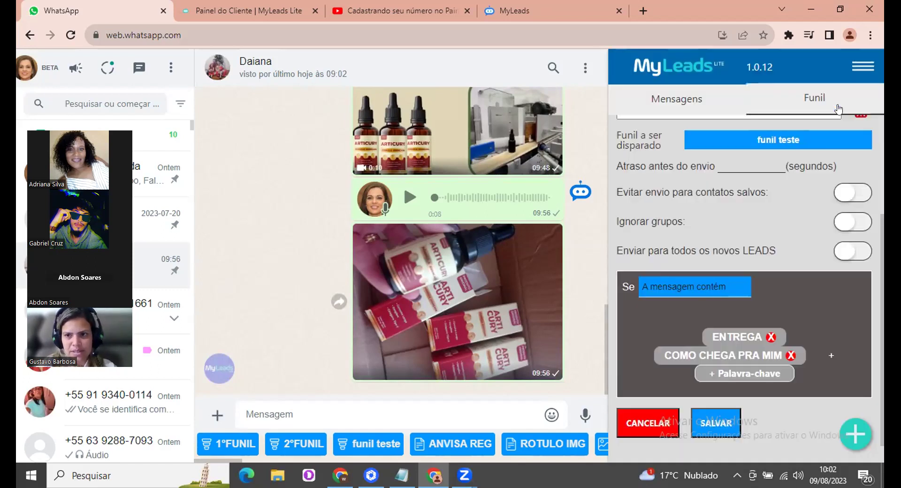
pyautogui.click(717, 426)
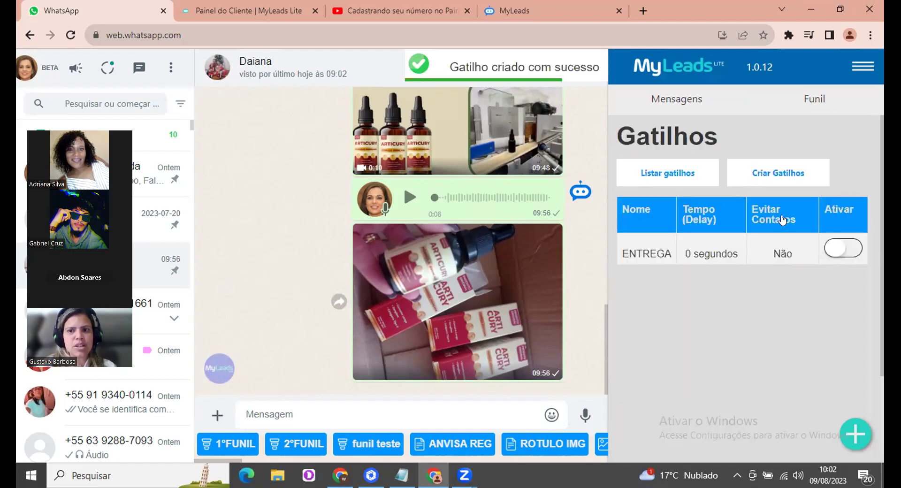
# Demonstrate activating and deactivating the ENTREGA trigger twice in the trigger list, leaving it off.
pyautogui.click(837, 250)
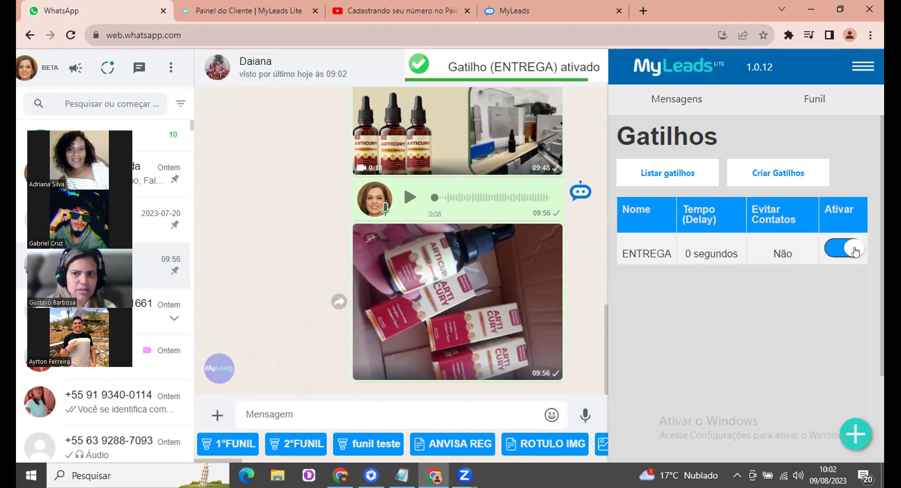
pyautogui.click(825, 258)
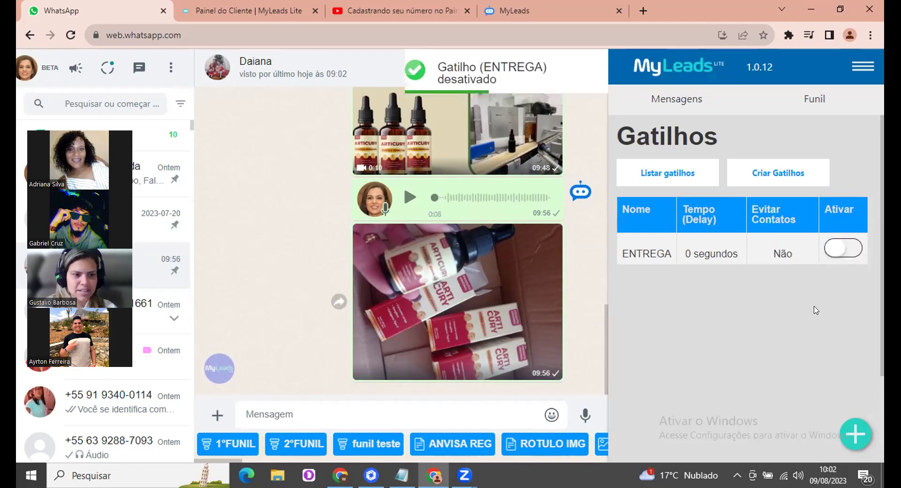
pyautogui.click(840, 252)
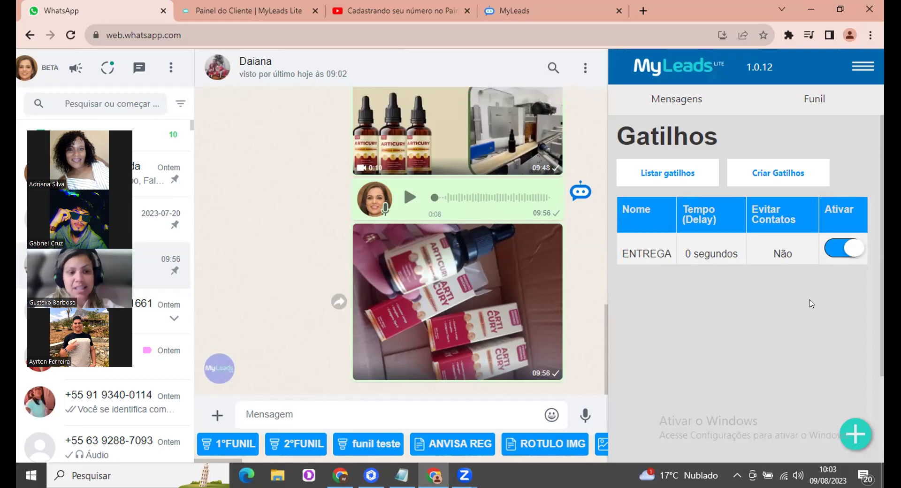
pyautogui.click(835, 251)
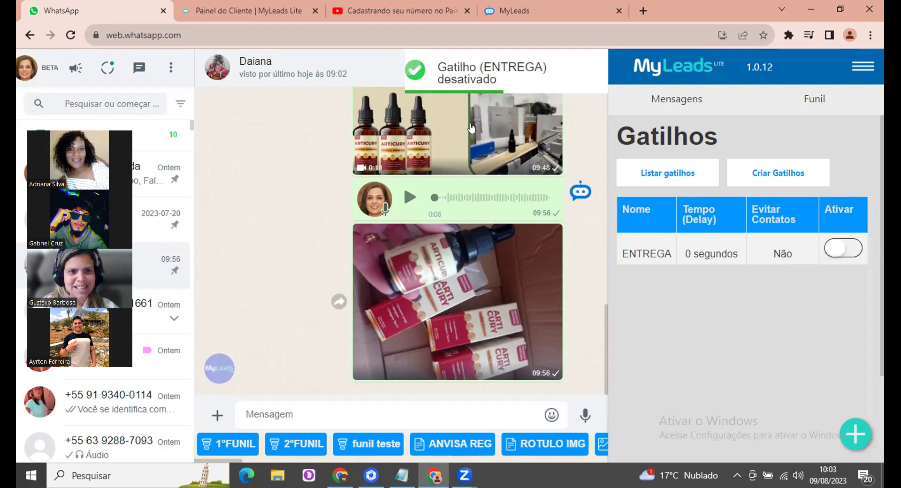
# Change the theme to Colorido in Configurações and look through the row of quick buttons under the chat.
pyautogui.click(863, 67)
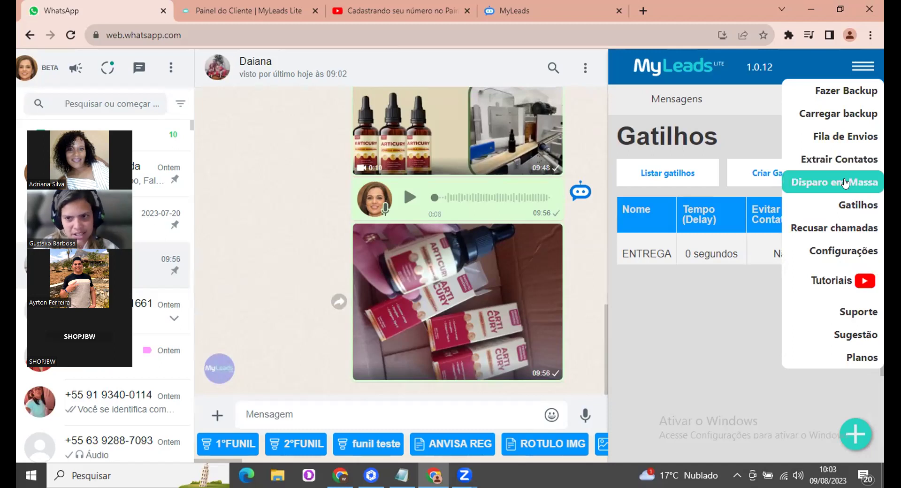
pyautogui.click(828, 257)
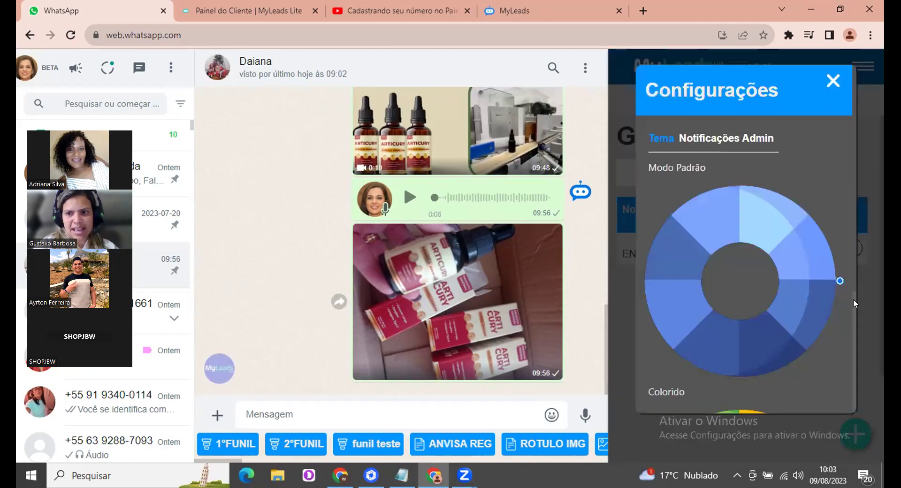
pyautogui.scroll(-4, 851, 307)
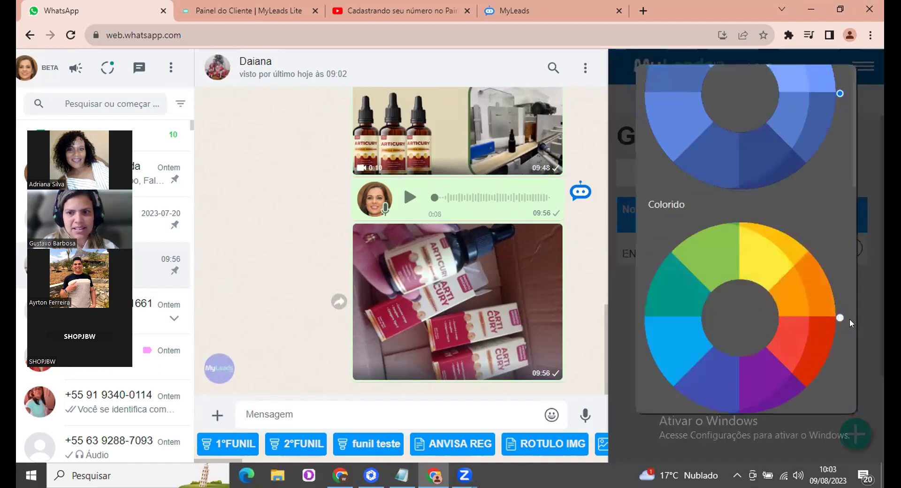
pyautogui.click(840, 317)
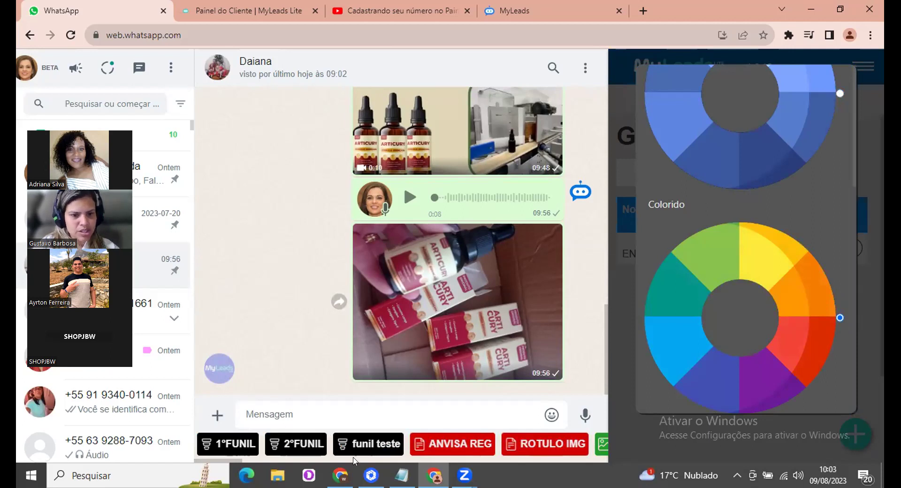
pyautogui.moveTo(235, 464); pyautogui.dragTo(429, 453)
pyautogui.moveTo(506, 462); pyautogui.dragTo(303, 444)
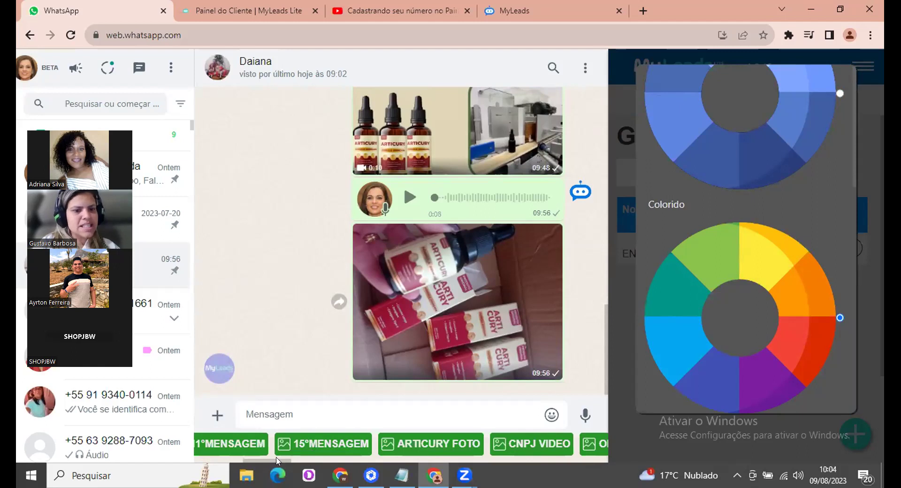
# Look through the colour-coded quick buttons under the chat, from the funnels through the text messages to the audio messages.
pyautogui.hscroll(-3, 229, 460)
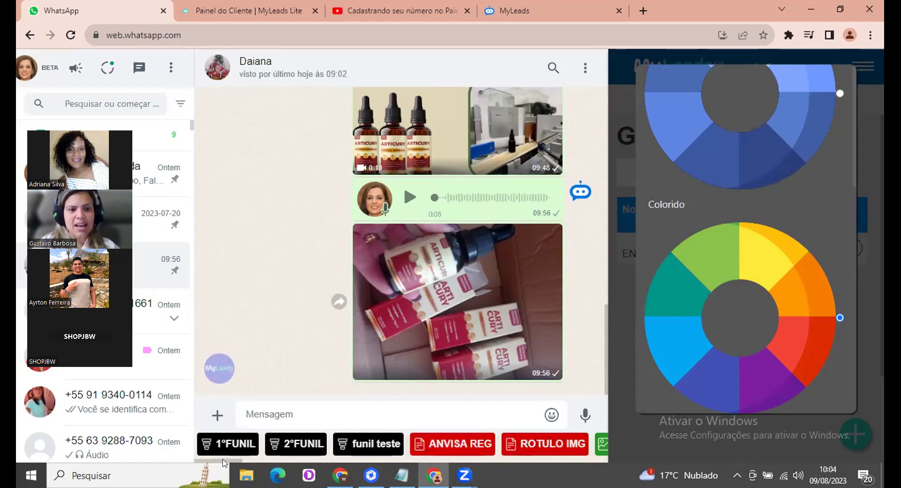
pyautogui.hscroll(10, 356, 453)
pyautogui.hscroll(3, 434, 453)
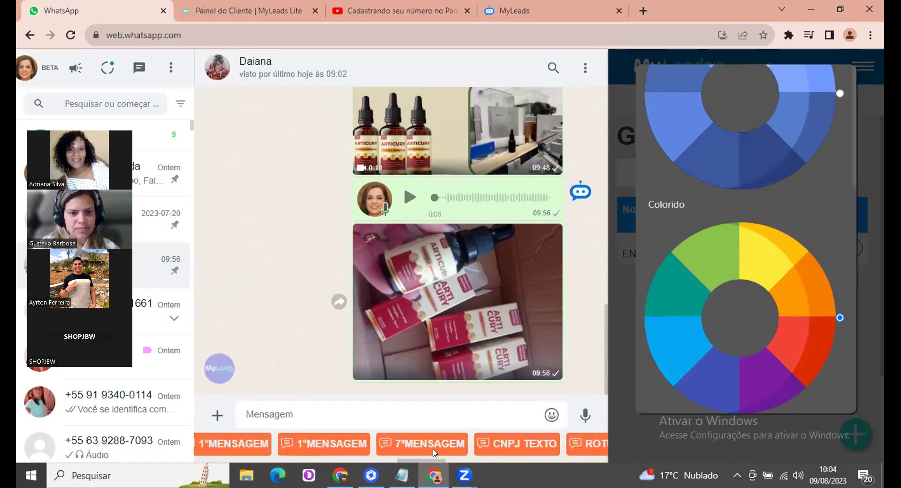
pyautogui.hscroll(3, 465, 454)
pyautogui.hscroll(3, 469, 453)
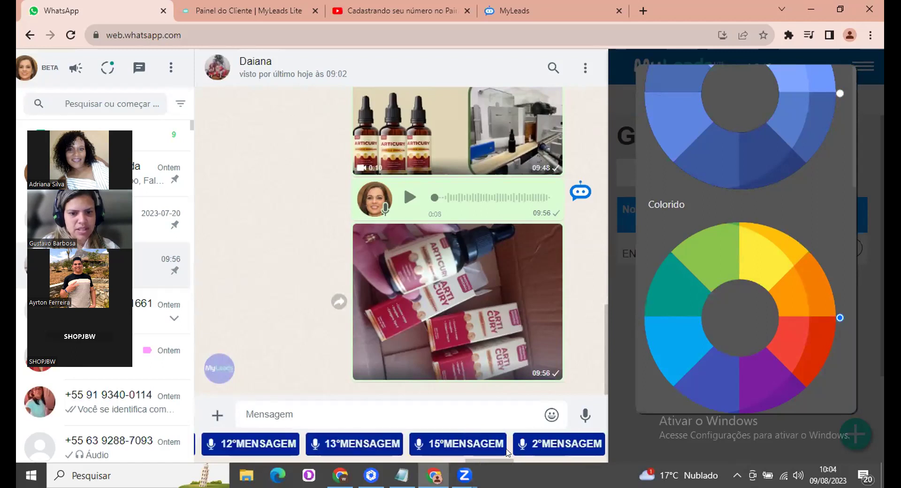
pyautogui.hscroll(3, 464, 446)
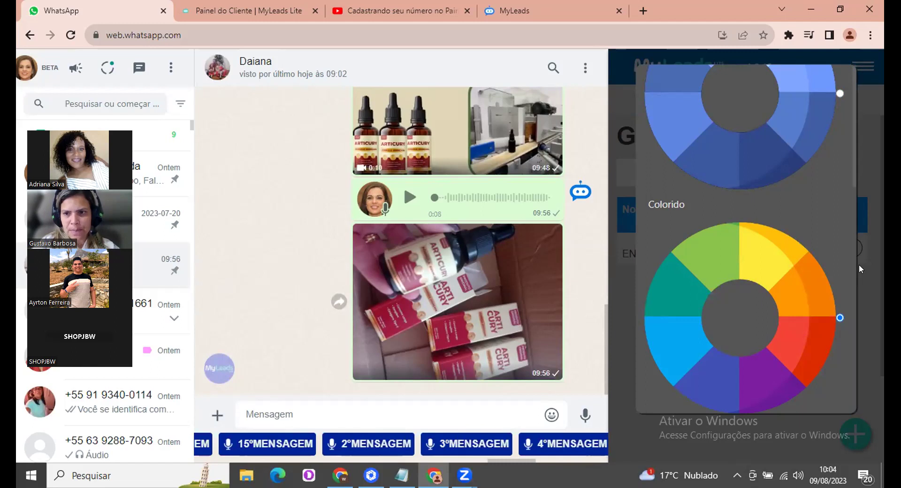
# Demonstrate switching Notificações Admin on and back off in Configurações, and close the settings.
pyautogui.scroll(4, 852, 199)
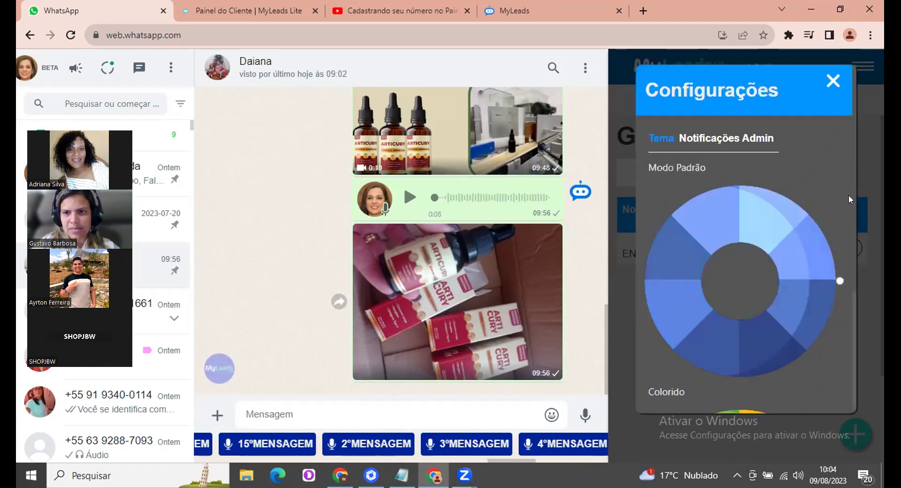
pyautogui.click(728, 139)
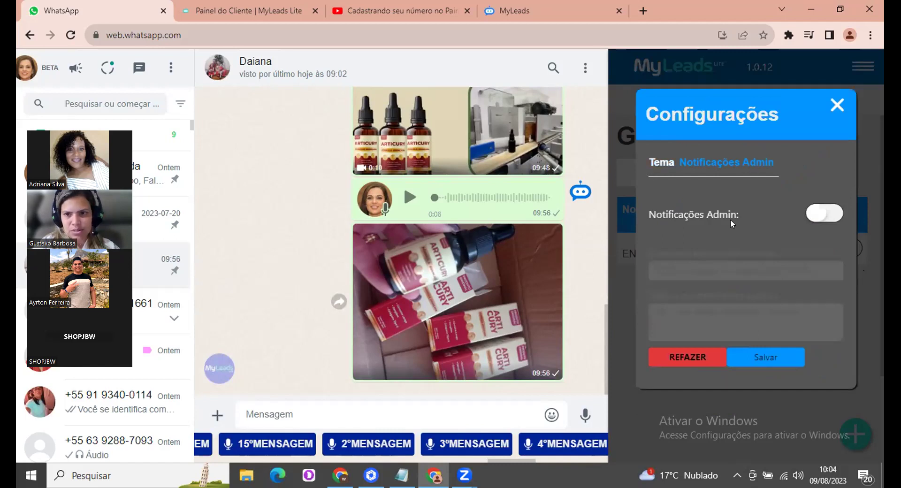
pyautogui.click(828, 214)
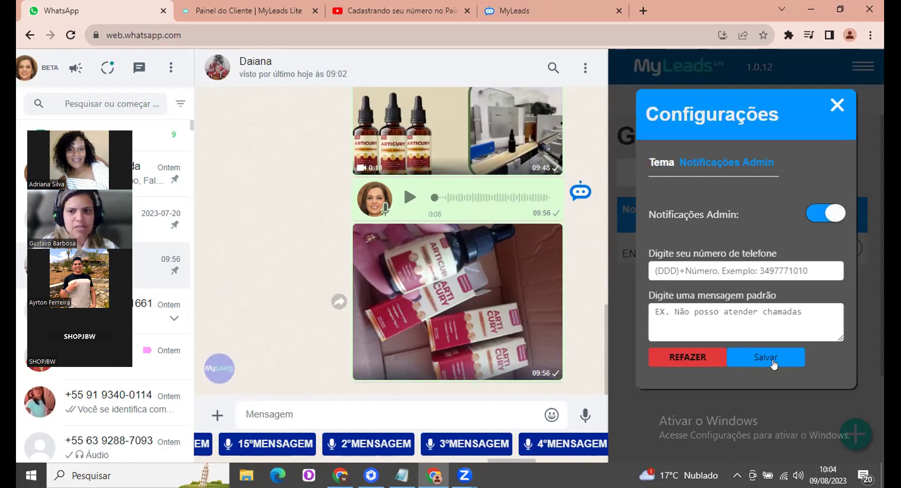
pyautogui.click(825, 213)
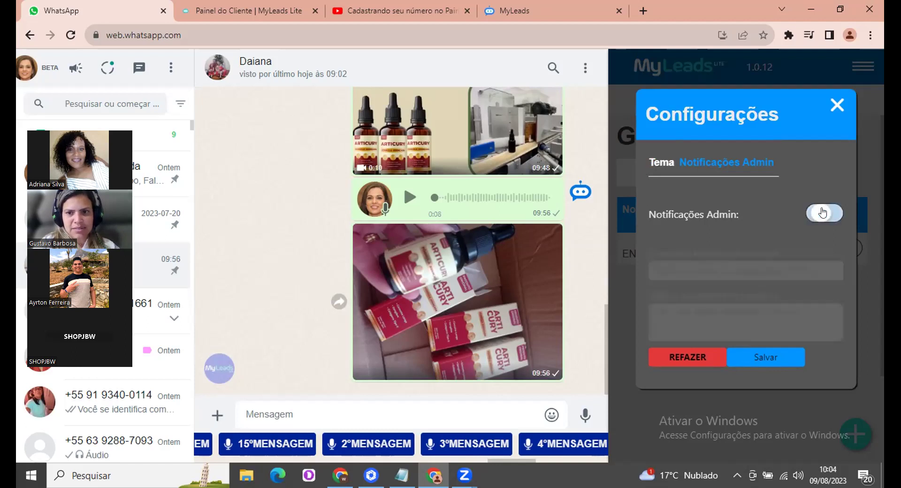
pyautogui.click(838, 104)
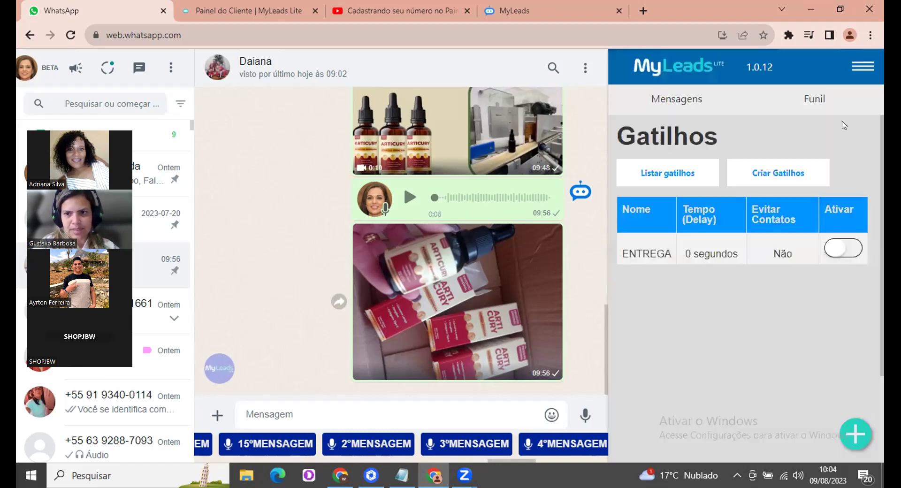
# Open the MyLeads Tutoriais page.
pyautogui.click(858, 67)
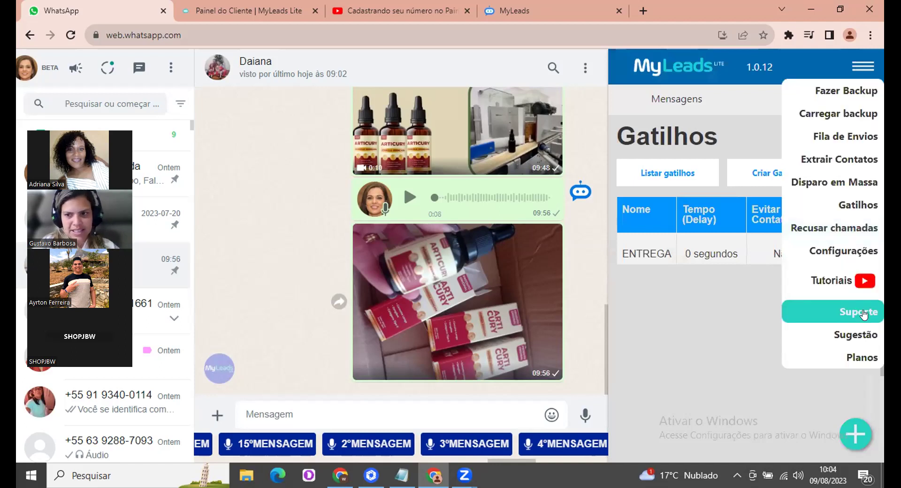
pyautogui.click(832, 280)
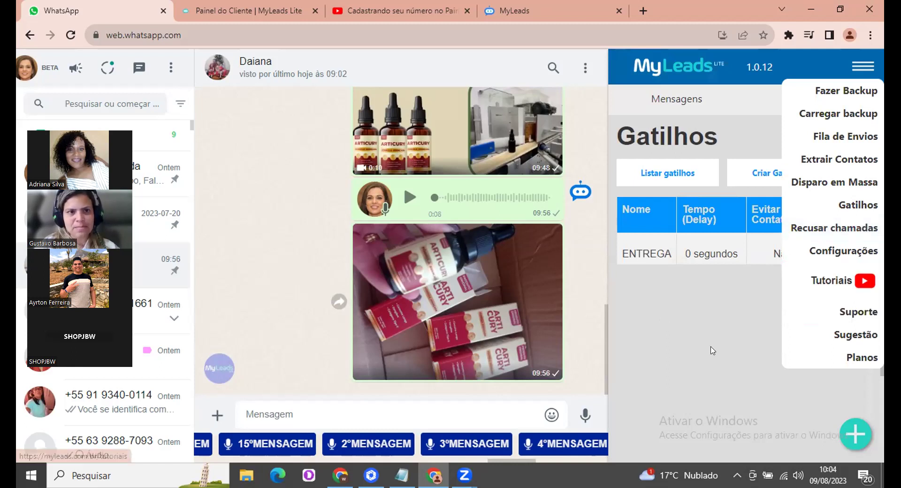
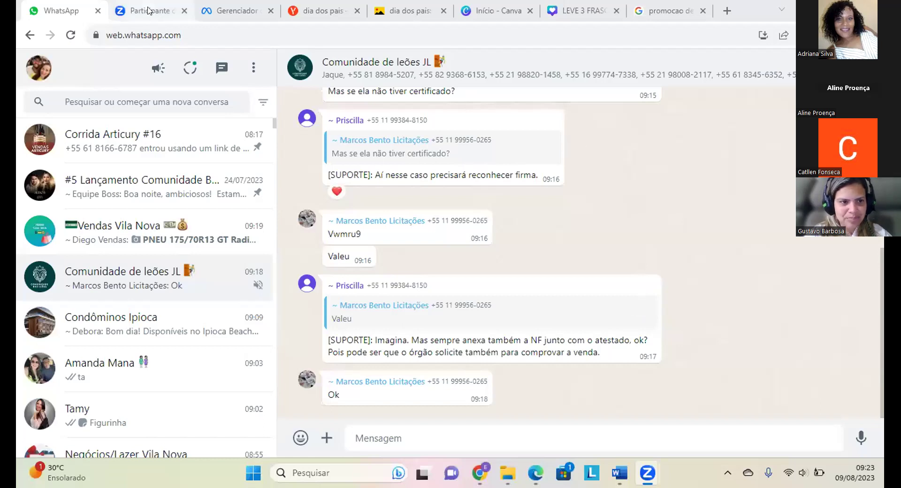
# Switch to Meta Ads Manager and examine the campaign list's reach, frequency, cost per result and budget columns.
pyautogui.click(230, 11)
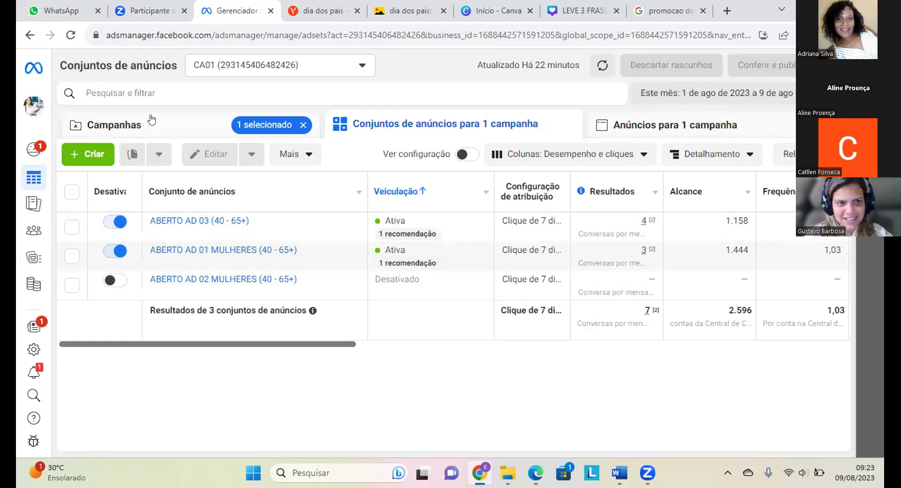
pyautogui.click(152, 120)
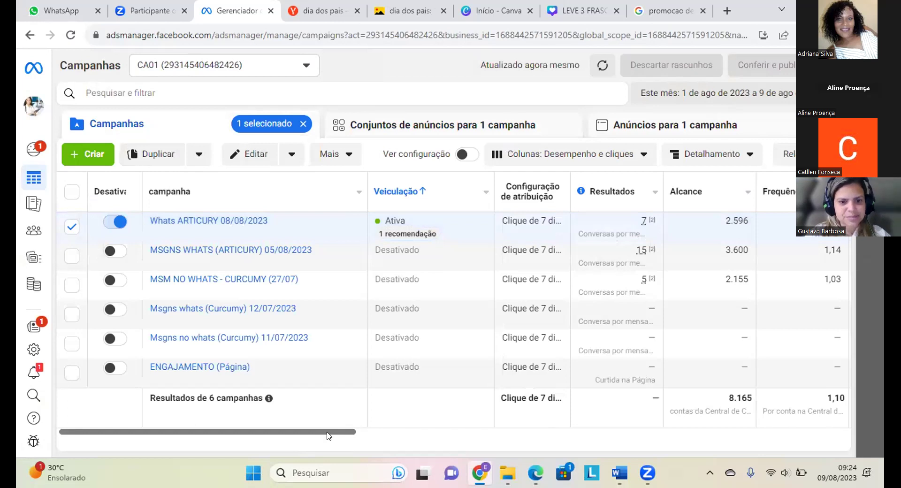
pyautogui.moveTo(344, 436); pyautogui.dragTo(423, 431)
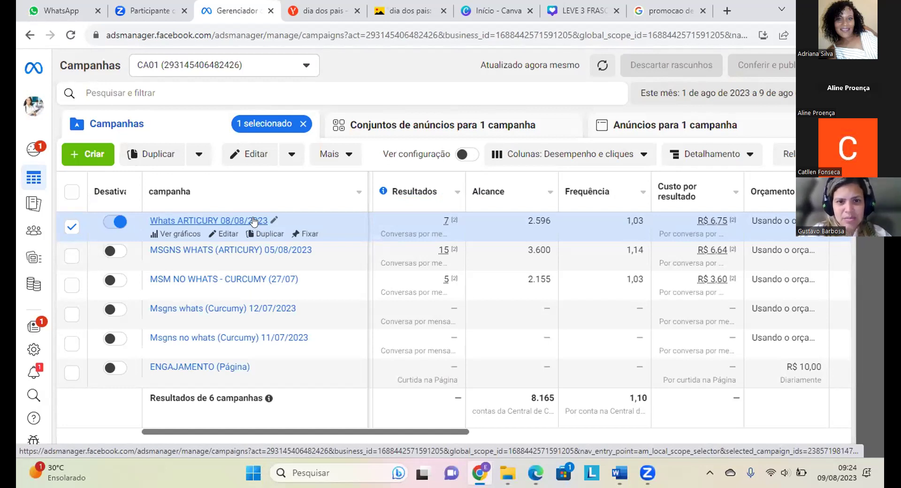
# Examine the results, cost per result and budget of the ad sets in the Whats ARTICURY 08/08/2023 campaign.
pyautogui.click(400, 124)
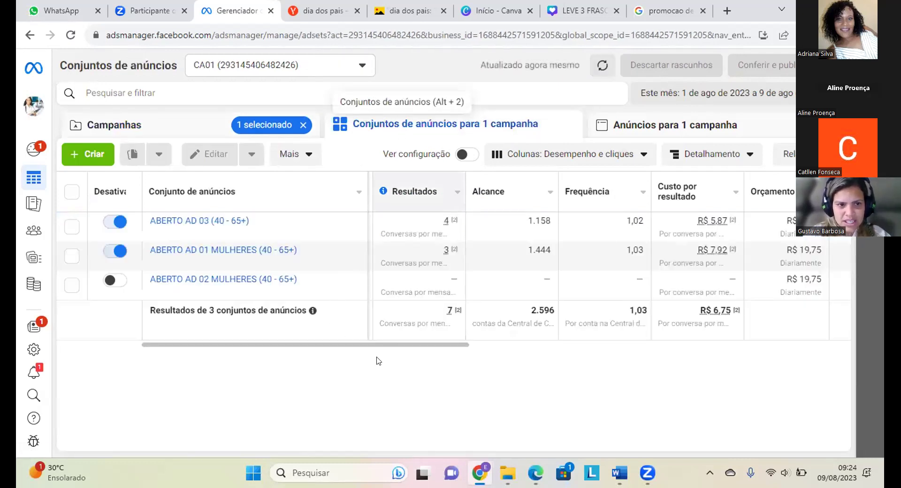
pyautogui.hscroll(-2, 393, 350)
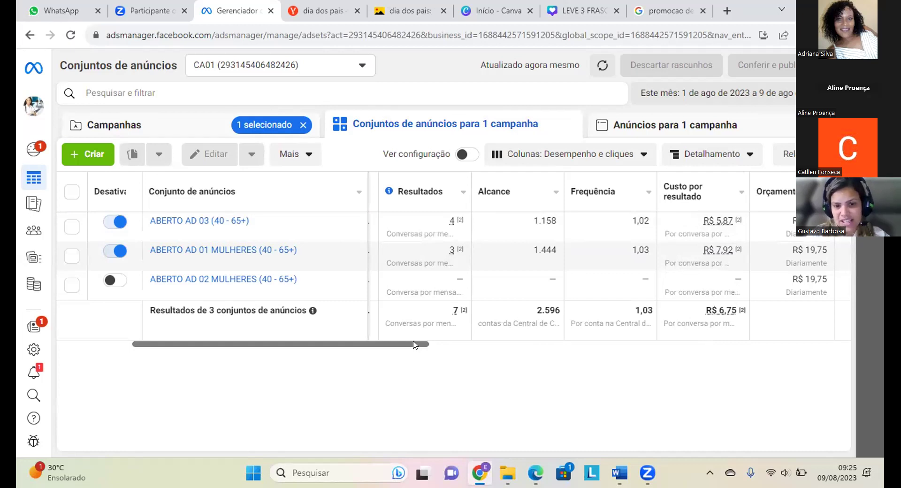
pyautogui.moveTo(414, 345); pyautogui.dragTo(419, 345)
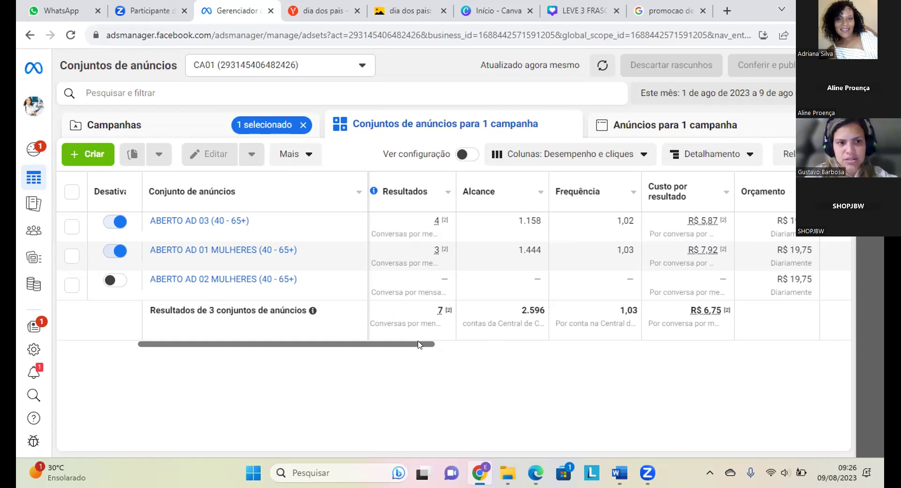
# Review the ads in the ABERTO AD 03 (40 - 65+) ad set and open the reporting period calendar.
pyautogui.click(225, 221)
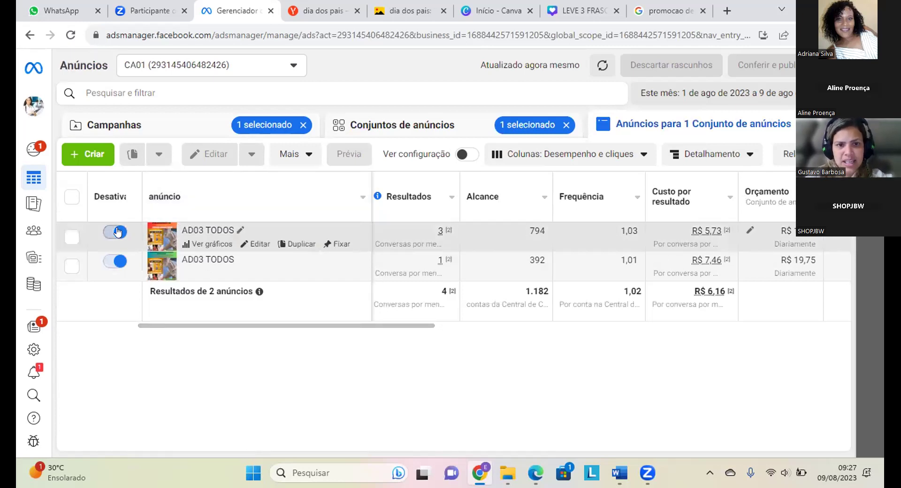
pyautogui.click(408, 123)
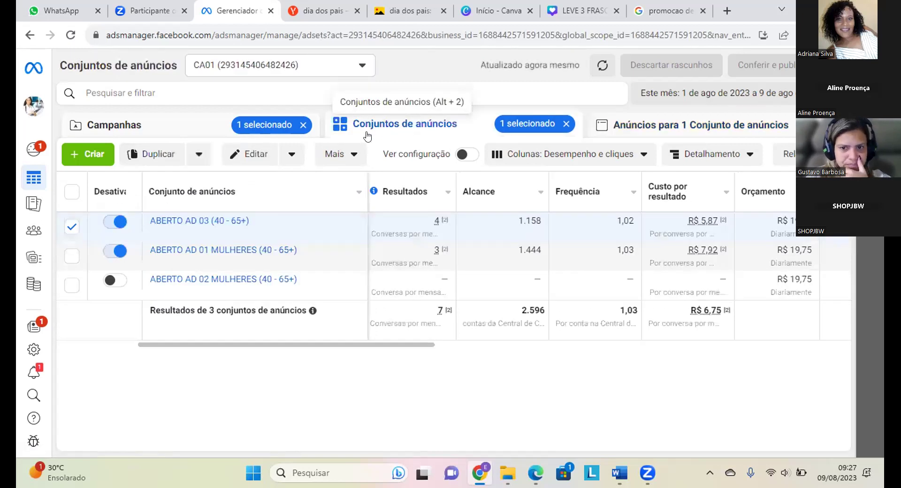
pyautogui.click(242, 221)
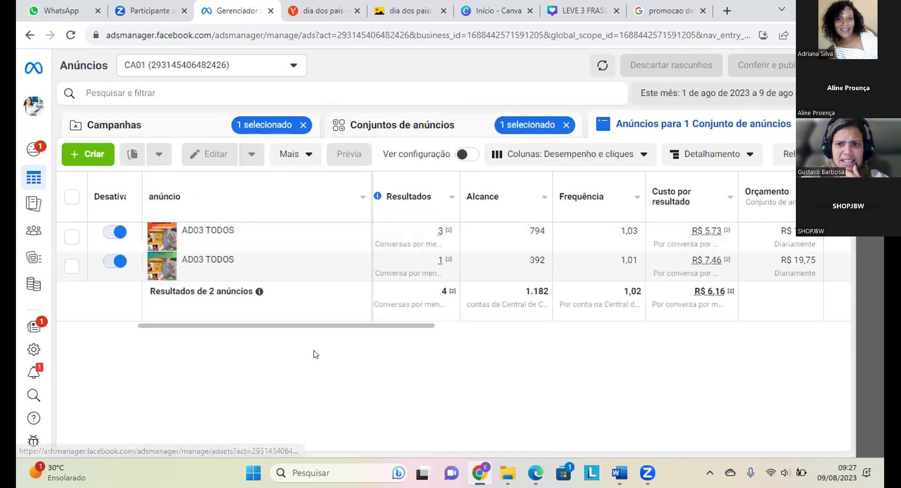
pyautogui.click(705, 96)
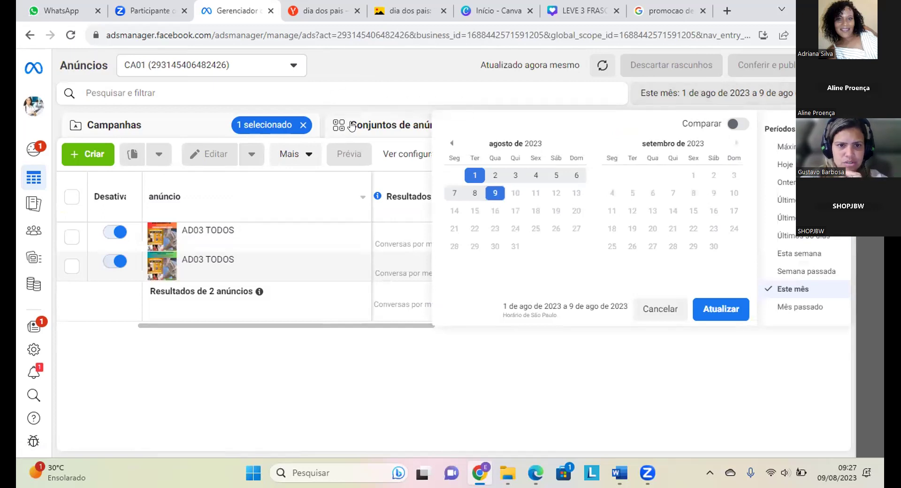
# Show the campaign's ad sets with the date range set to today, 9 August 2023.
pyautogui.click(370, 124)
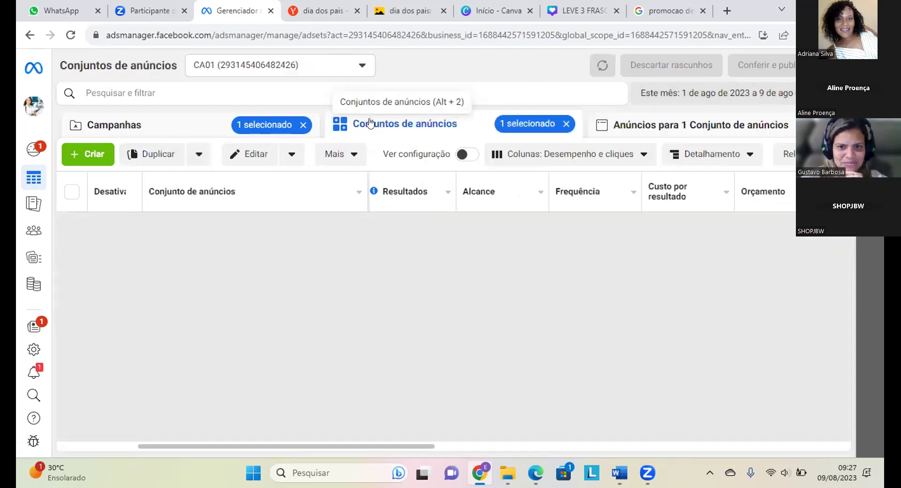
pyautogui.click(664, 97)
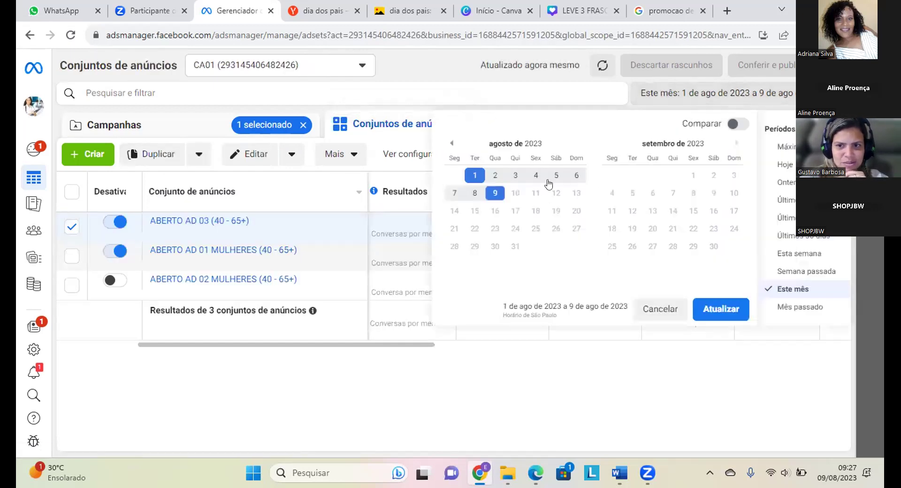
pyautogui.click(494, 191)
pyautogui.click(720, 309)
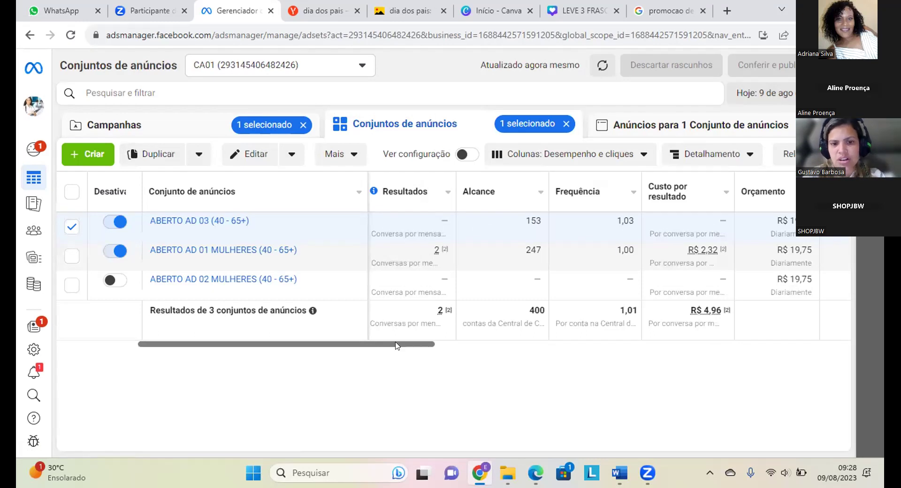
# Turn off the ad set ABERTO AD 03 (40 - 65+) after checking its cost per result and amount spent.
pyautogui.moveTo(396, 345); pyautogui.dragTo(428, 342)
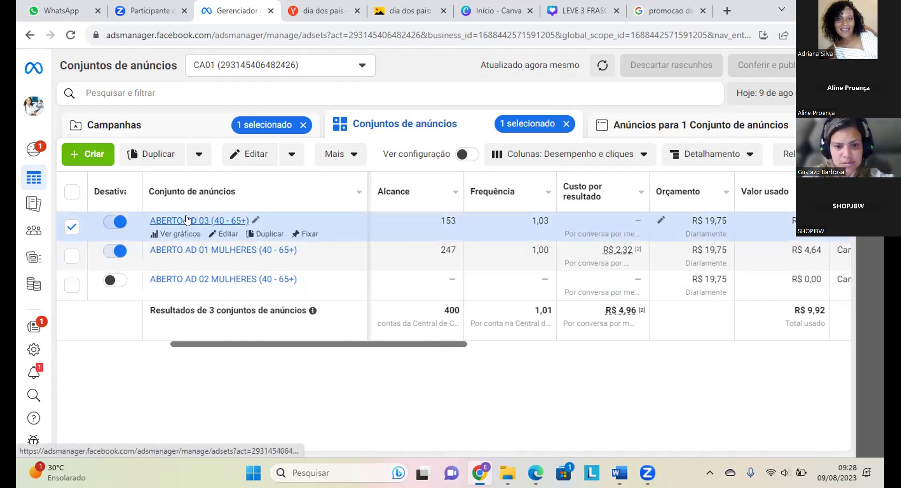
pyautogui.click(118, 221)
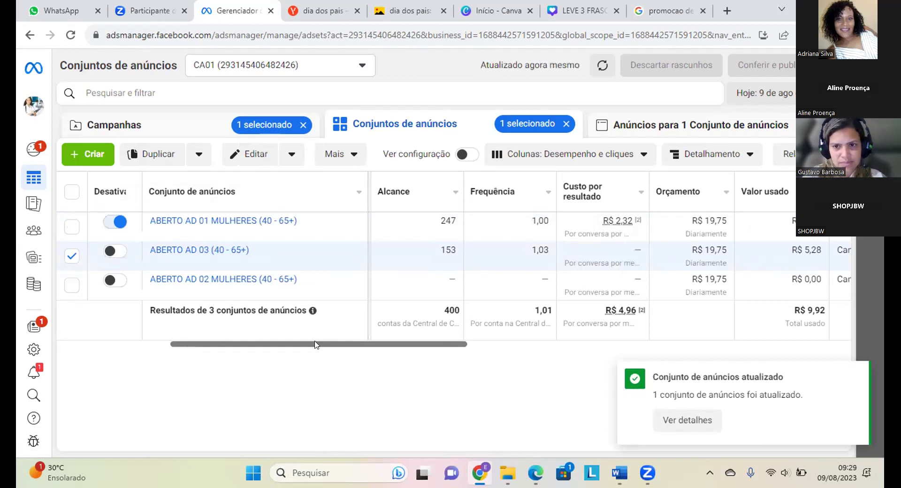
# Open the ads in ABERTO AD 01 MULHERES (40 - 65+) and review their delivery, results, reach and cost per result.
pyautogui.moveTo(315, 344); pyautogui.dragTo(385, 351)
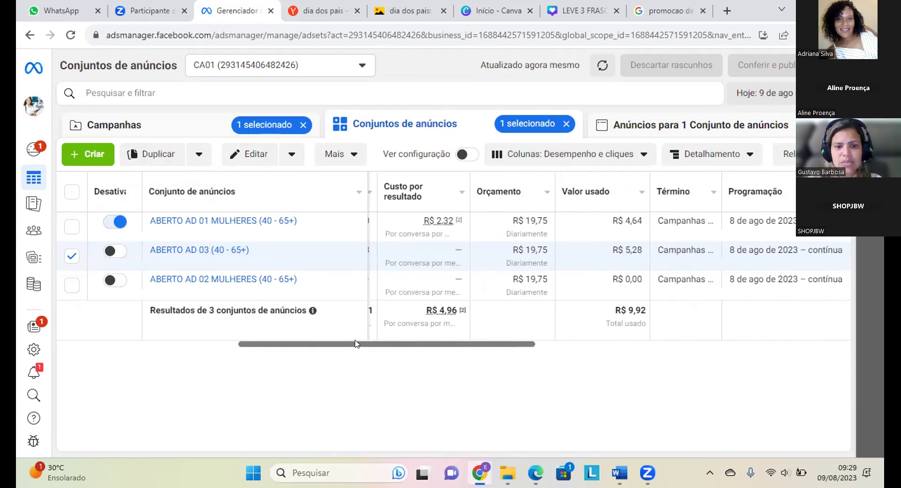
pyautogui.moveTo(355, 343)
pyautogui.mouseDown()
pyautogui.moveTo(381, 344)
pyautogui.moveTo(365, 344)
pyautogui.mouseUp()
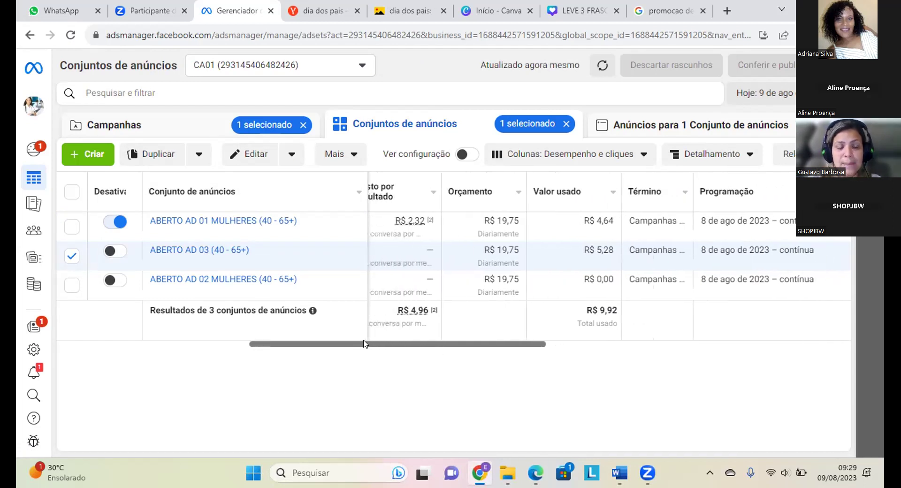
pyautogui.moveTo(229, 228)
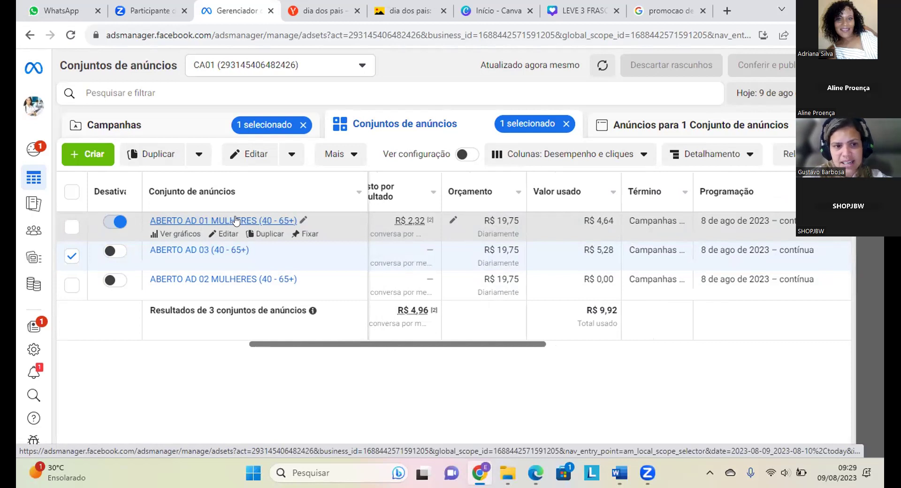
pyautogui.click(236, 221)
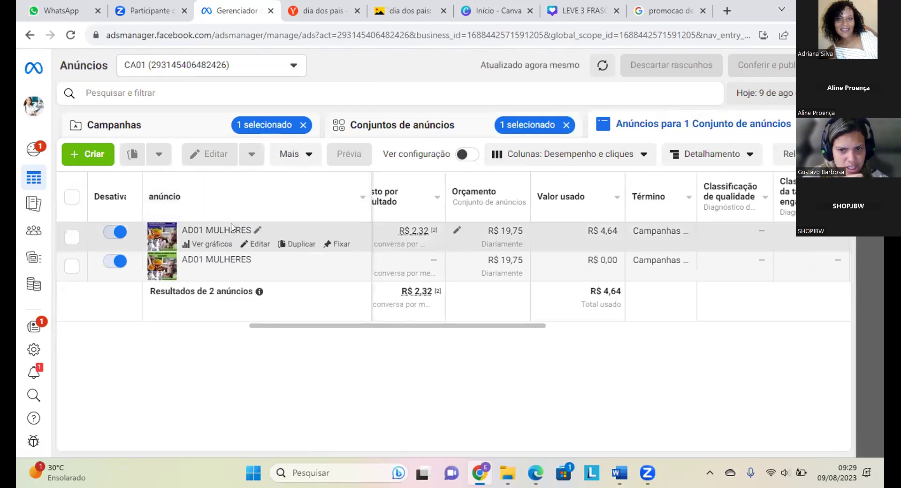
pyautogui.moveTo(366, 324); pyautogui.dragTo(143, 312)
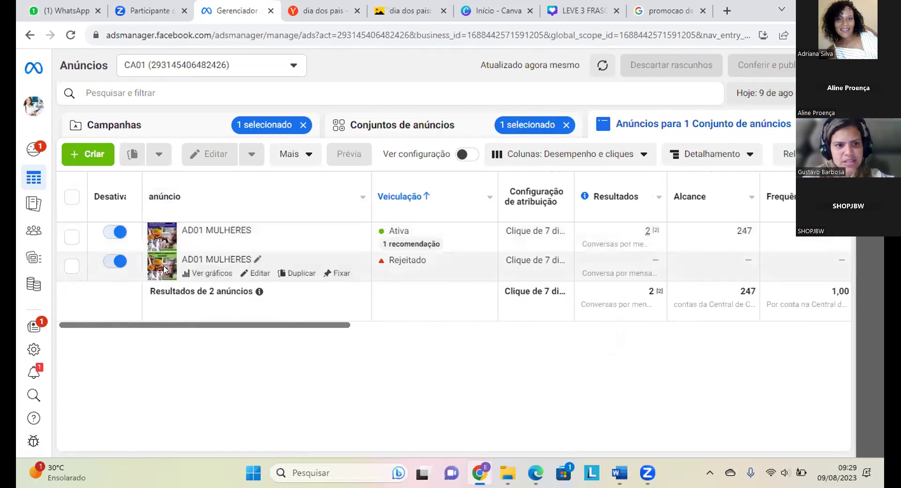
pyautogui.moveTo(327, 325); pyautogui.dragTo(412, 331)
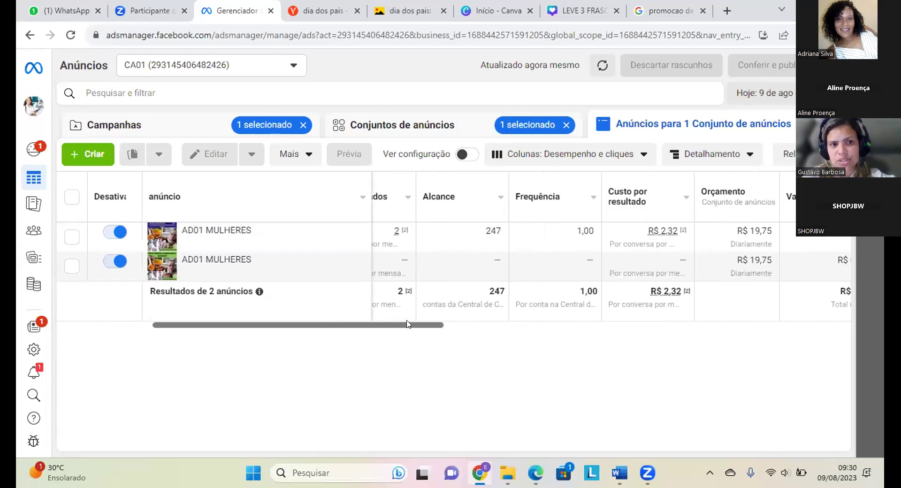
pyautogui.moveTo(396, 323); pyautogui.dragTo(316, 332)
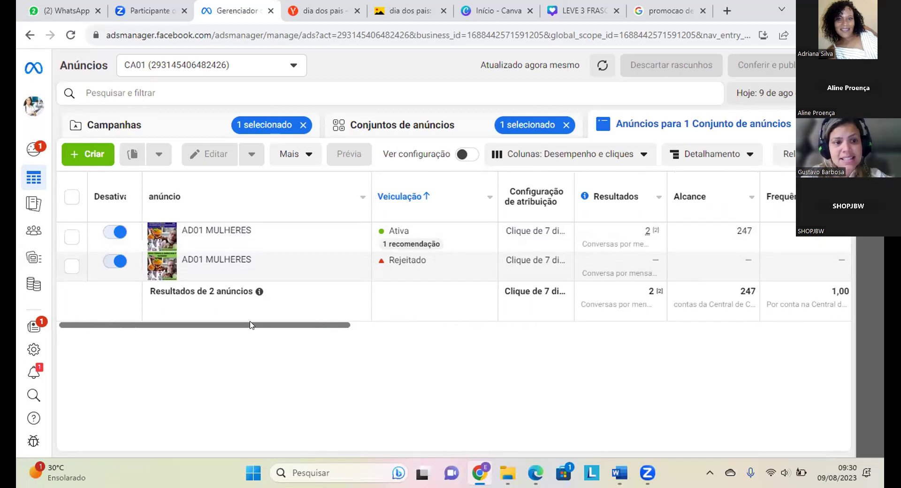
pyautogui.moveTo(250, 323); pyautogui.dragTo(326, 329)
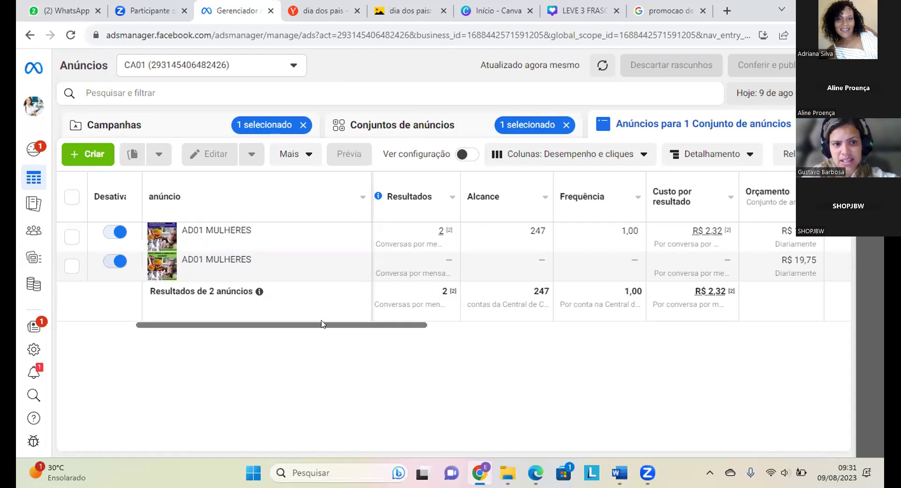
pyautogui.moveTo(214, 230)
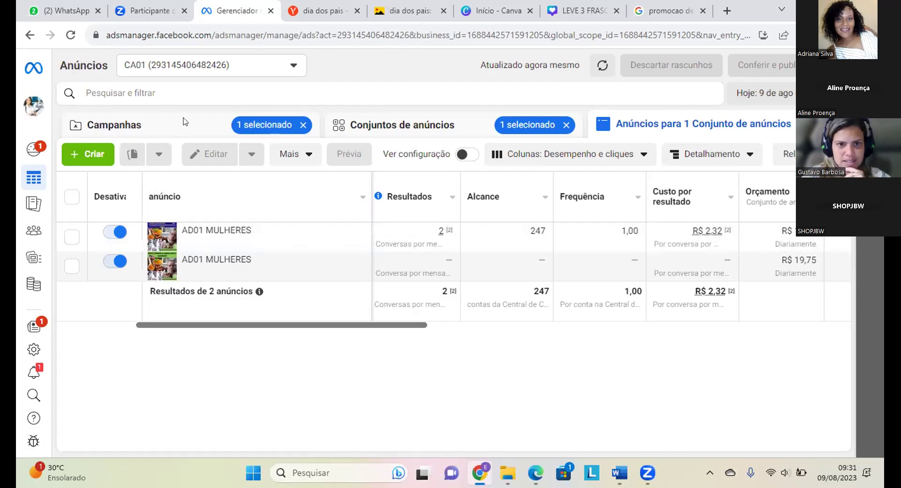
# Check the Whats ARTICURY 08/08/2023 campaign's results at campaign level and return to its ad sets.
pyautogui.click(408, 123)
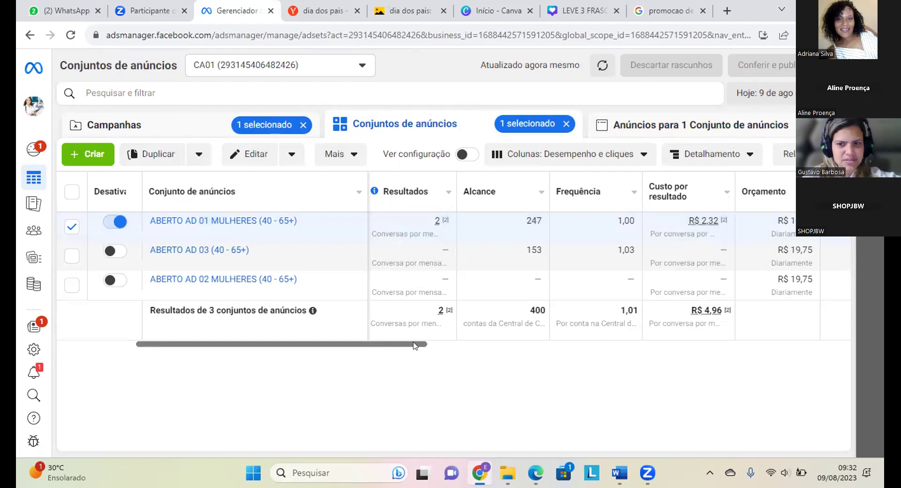
pyautogui.click(145, 123)
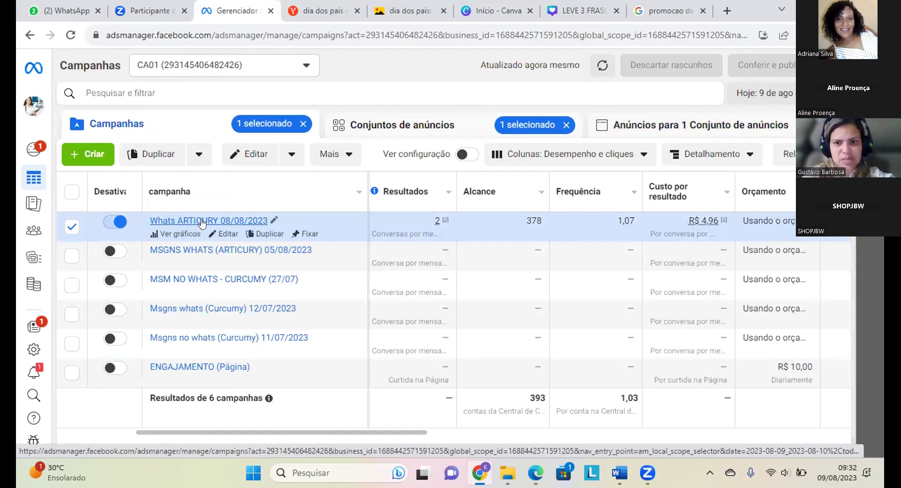
pyautogui.click(395, 123)
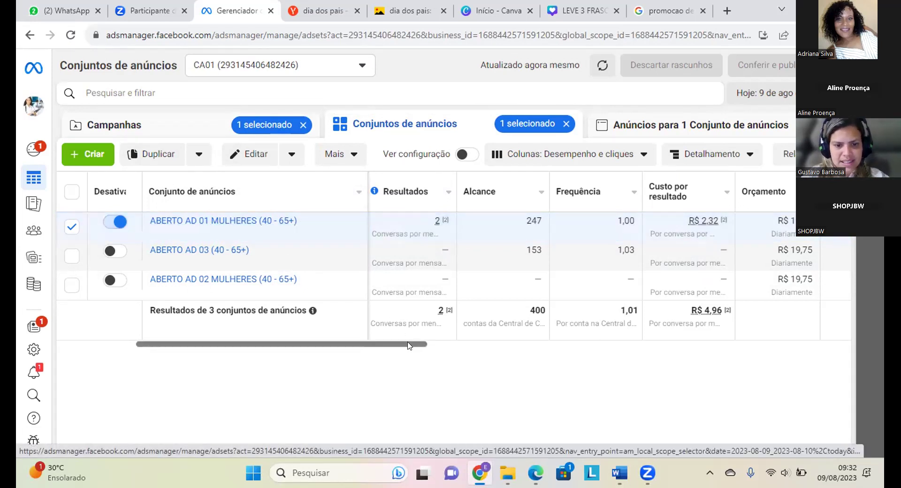
# Compare today's CPM, link clicks, CPC and CTR across the campaign's ad sets.
pyautogui.hscroll(1, 407, 346)
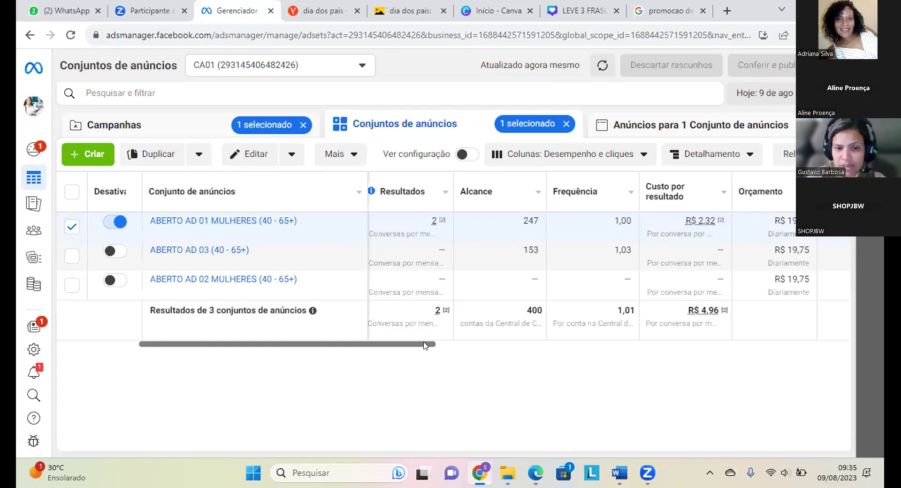
pyautogui.moveTo(424, 346); pyautogui.dragTo(713, 349)
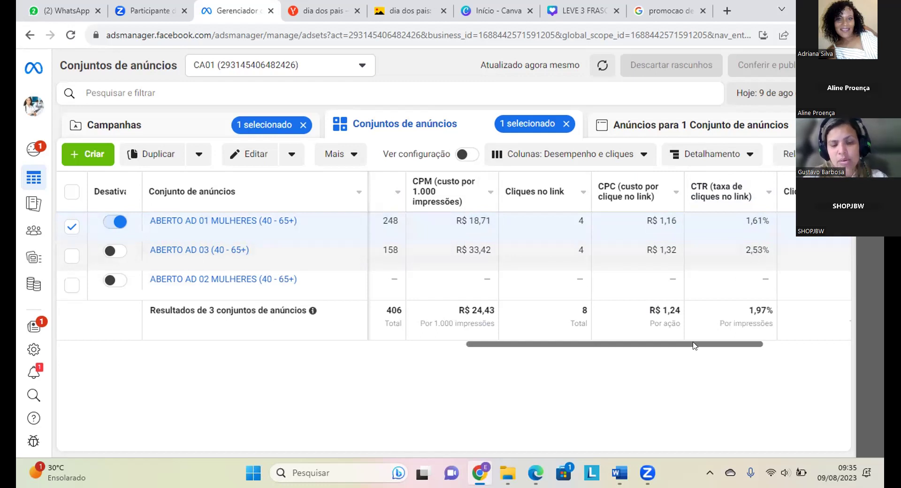
pyautogui.moveTo(692, 344); pyautogui.dragTo(436, 365)
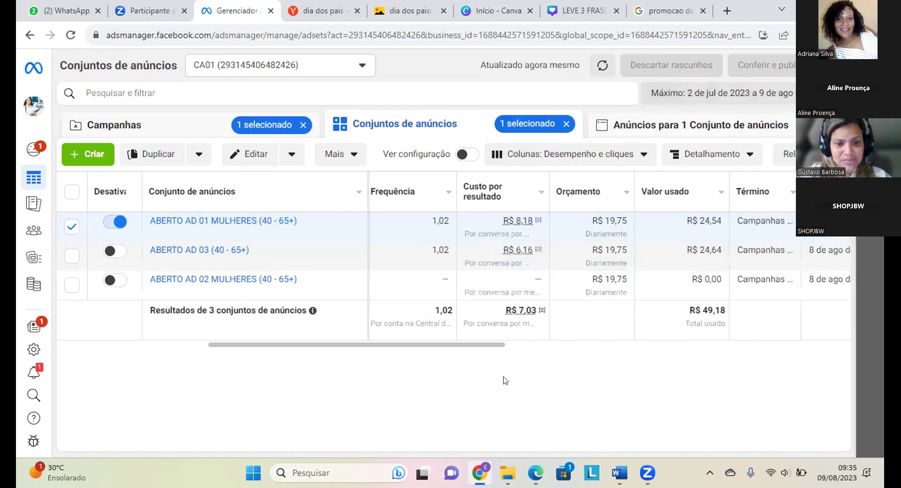
# Compare the ad sets' cost per result, amount spent, impressions, CPM, link clicks, CPC and CTR over the maximum date range.
pyautogui.moveTo(479, 345); pyautogui.dragTo(481, 345)
pyautogui.hscroll(-3, 461, 353)
pyautogui.hscroll(2, 458, 348)
pyautogui.hscroll(-2, 458, 353)
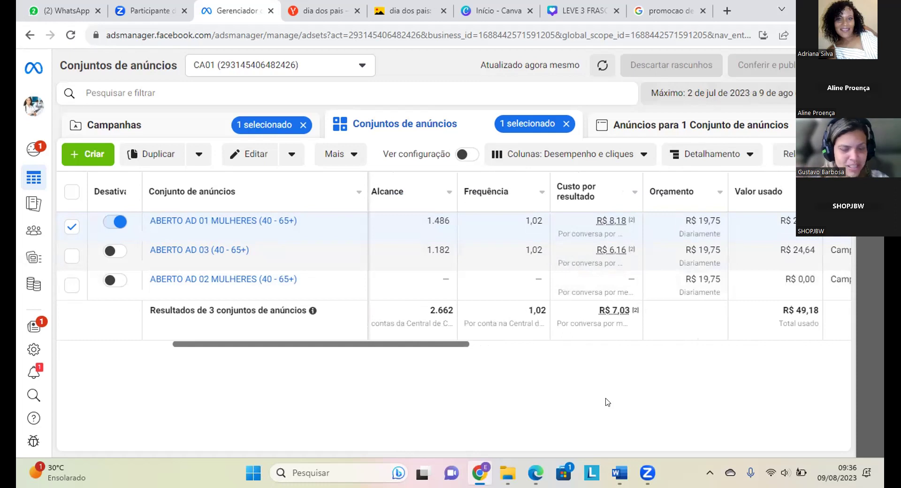
pyautogui.moveTo(438, 350); pyautogui.dragTo(714, 352)
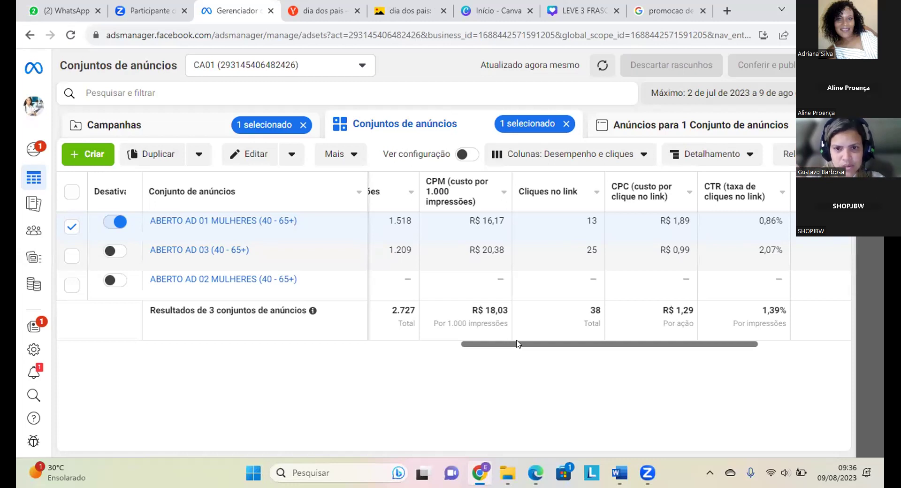
pyautogui.moveTo(517, 344); pyautogui.dragTo(500, 344)
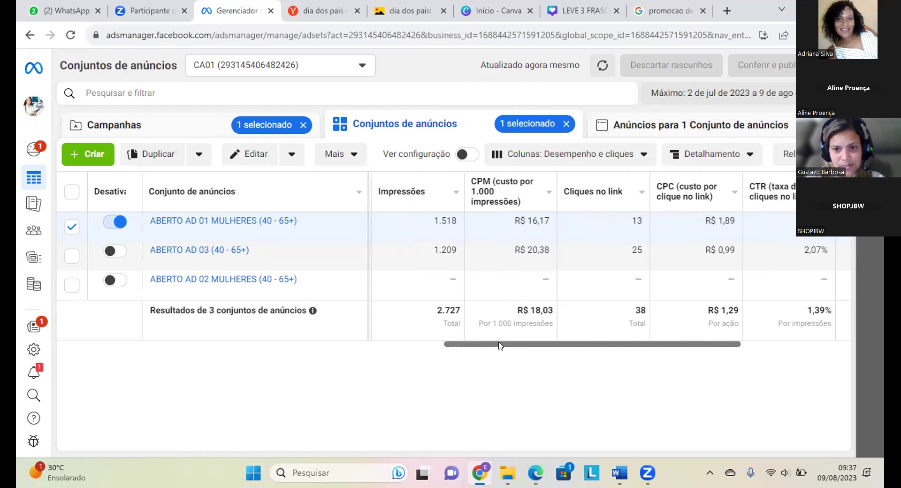
pyautogui.moveTo(499, 345); pyautogui.dragTo(520, 348)
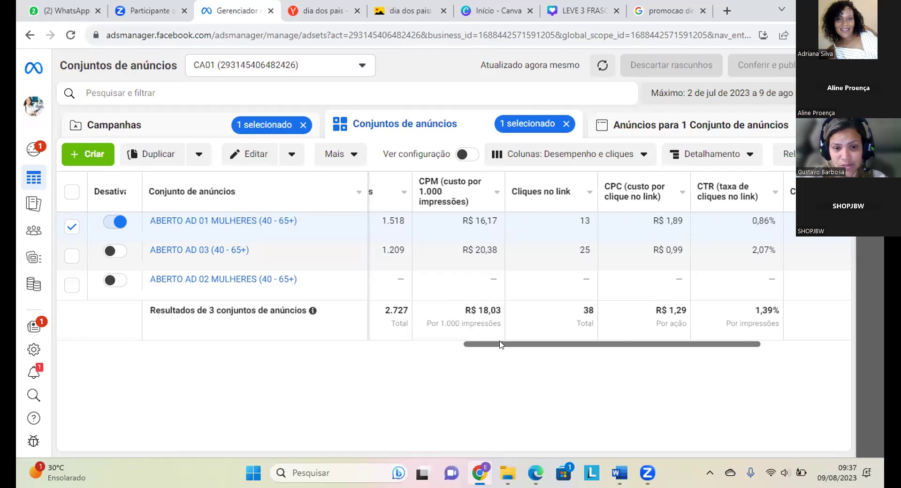
pyautogui.moveTo(501, 345); pyautogui.dragTo(484, 340)
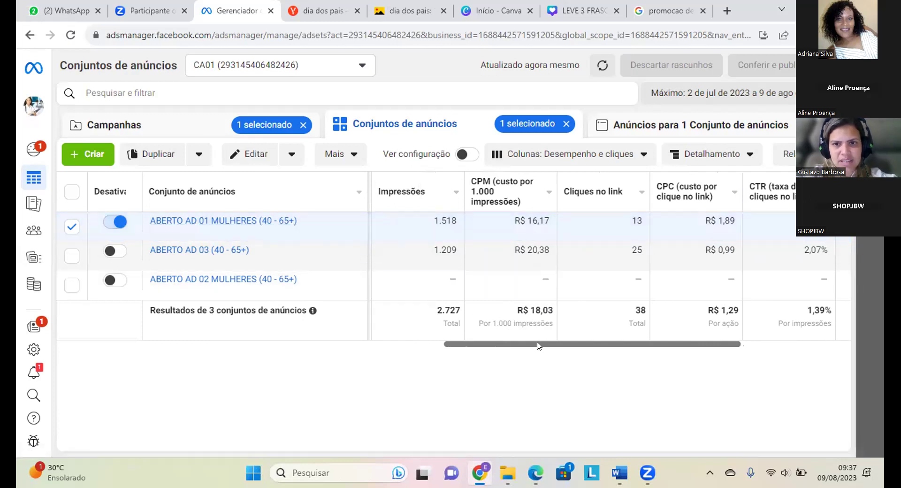
# Open the ads in ABERTO AD 01 MULHERES (40 - 65+) and examine their click and CTR metrics for the maximum period.
pyautogui.click(217, 221)
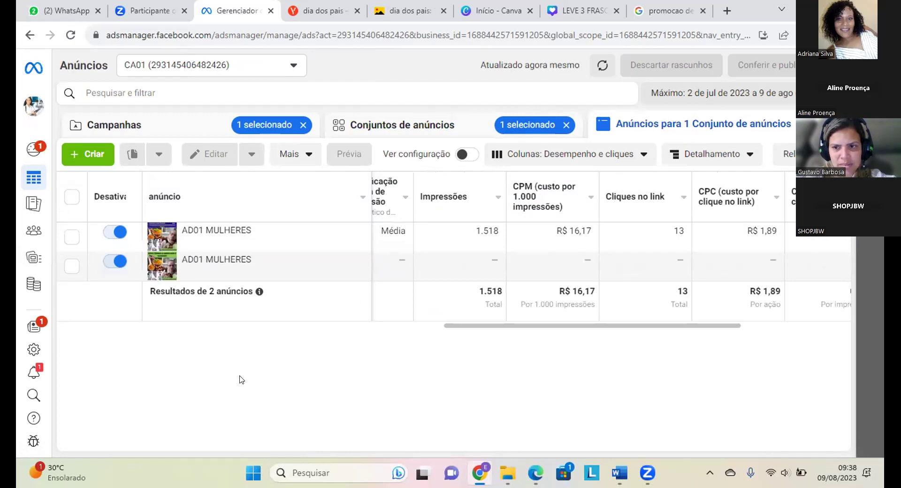
pyautogui.moveTo(567, 326); pyautogui.dragTo(664, 334)
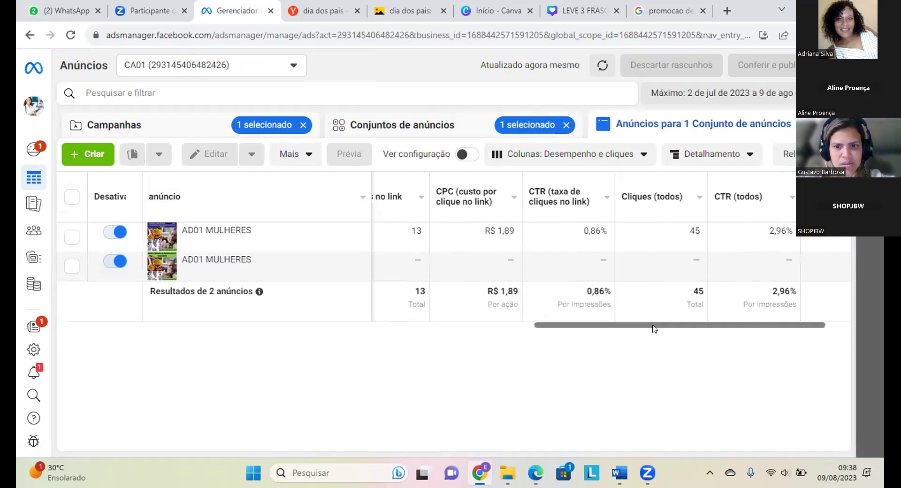
pyautogui.moveTo(652, 325); pyautogui.dragTo(601, 315)
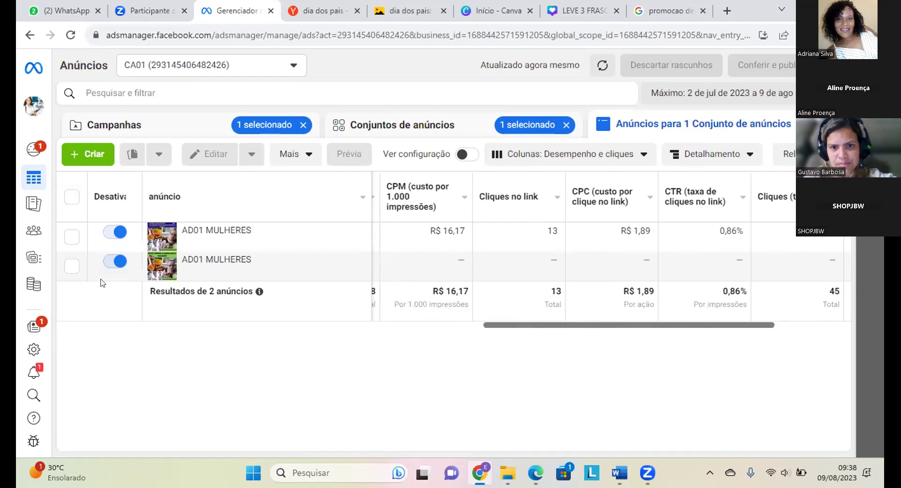
# Open the ads in ABERTO AD 03 (40 - 65+) and compare their click metrics, cost per result and amount spent.
pyautogui.click(427, 129)
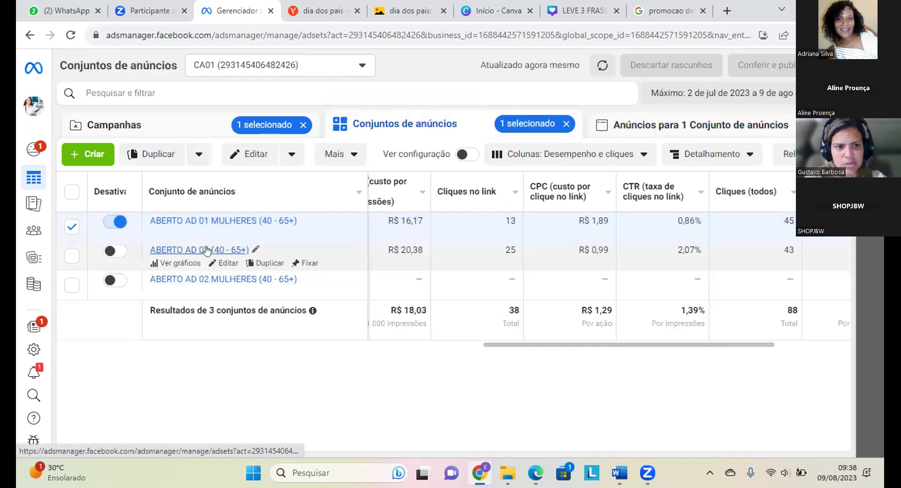
pyautogui.click(207, 250)
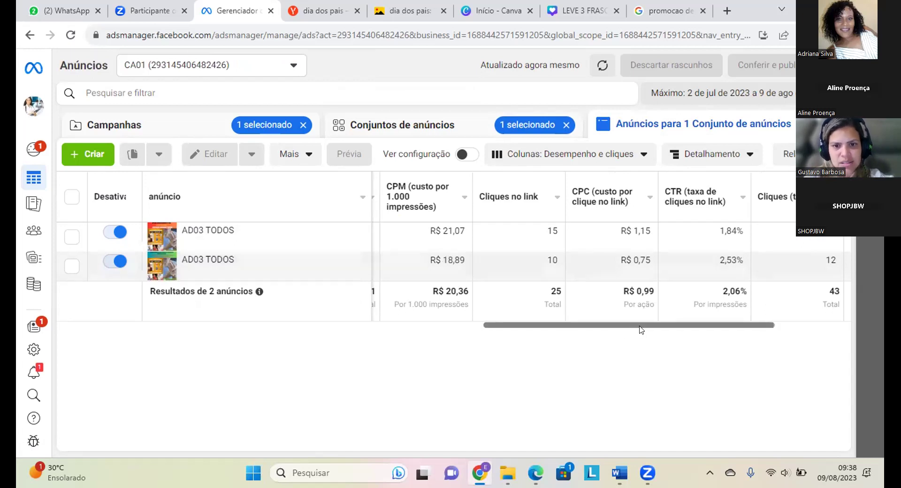
pyautogui.hscroll(2, 672, 333)
pyautogui.moveTo(670, 331); pyautogui.dragTo(425, 328)
pyautogui.moveTo(519, 328); pyautogui.dragTo(454, 335)
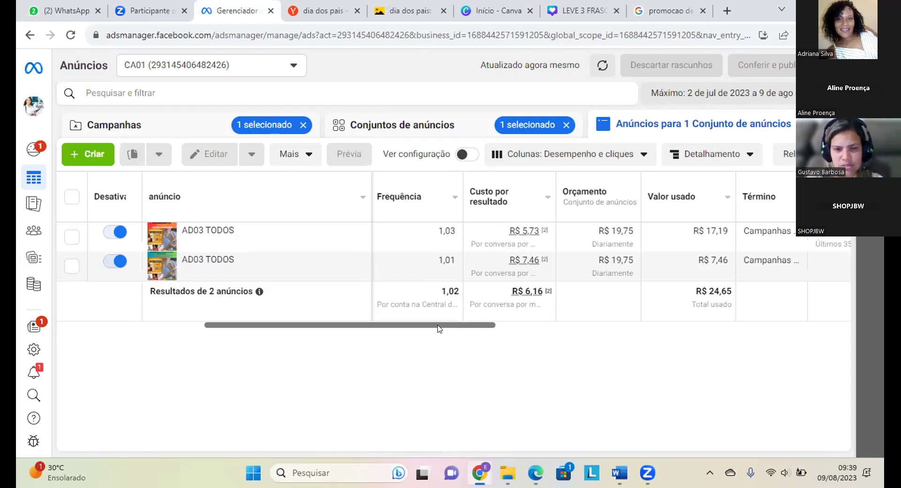
# Return to the ad sets and compare their delivery, results, reach, frequency and cost per result.
pyautogui.click(400, 126)
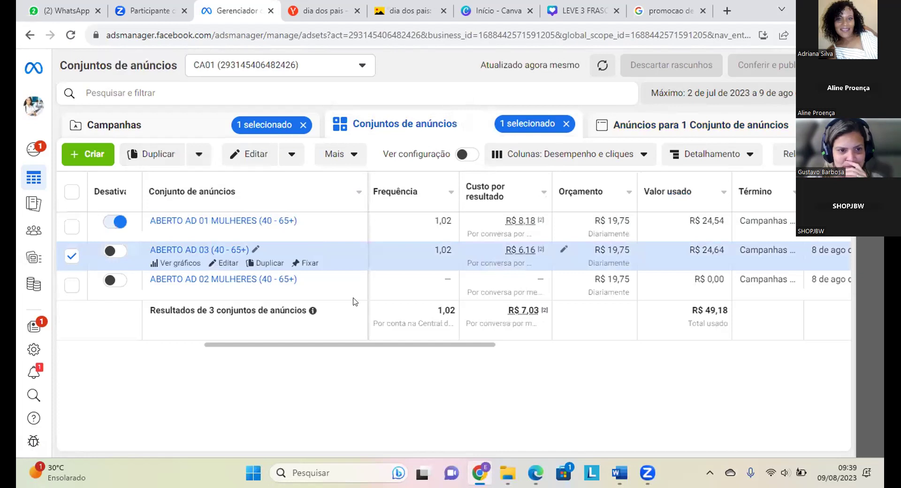
pyautogui.hscroll(-5, 384, 348)
pyautogui.hscroll(-3, 315, 335)
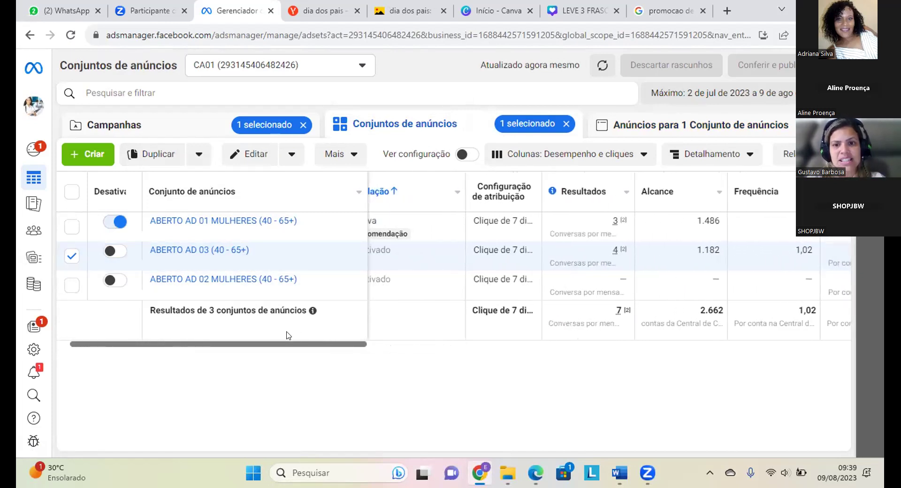
pyautogui.hscroll(-2, 284, 345)
pyautogui.hscroll(1, 281, 347)
pyautogui.moveTo(286, 344); pyautogui.dragTo(362, 344)
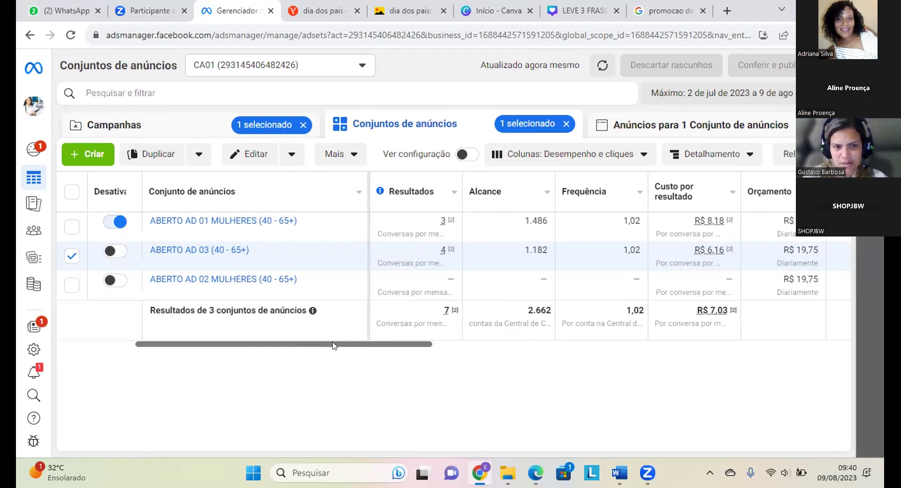
pyautogui.moveTo(333, 346); pyautogui.dragTo(264, 345)
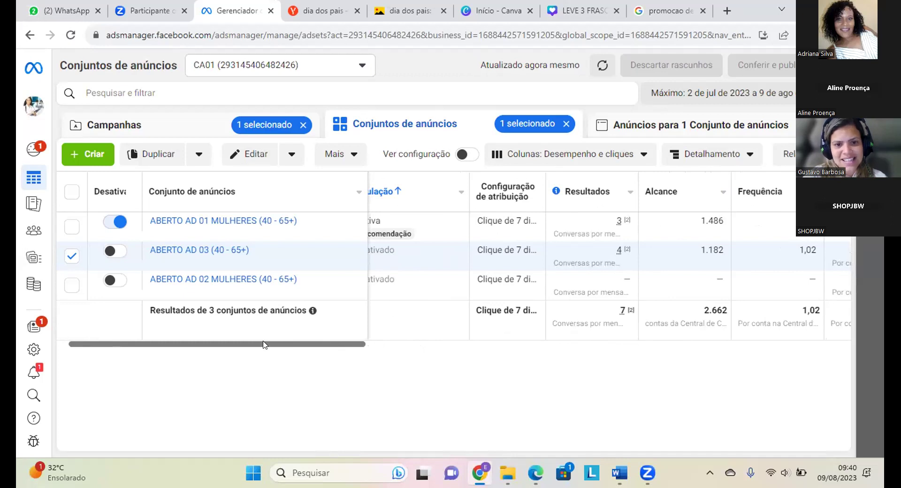
pyautogui.moveTo(264, 345); pyautogui.dragTo(236, 341)
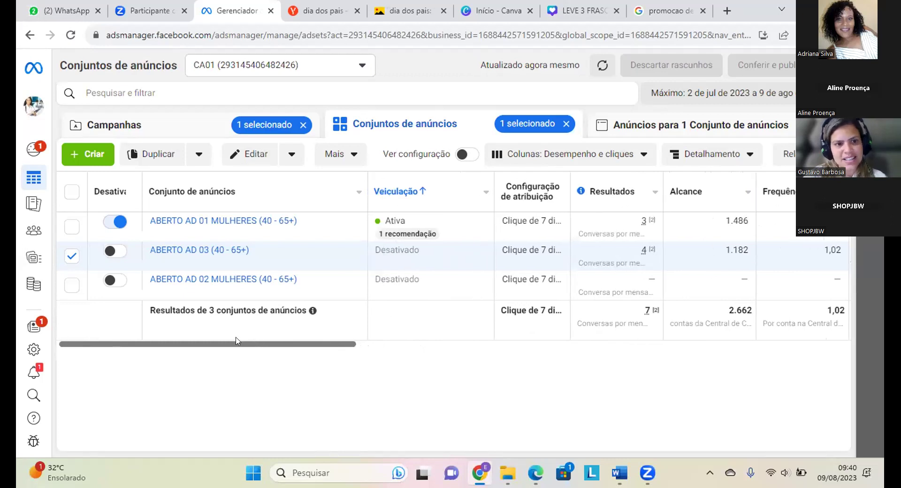
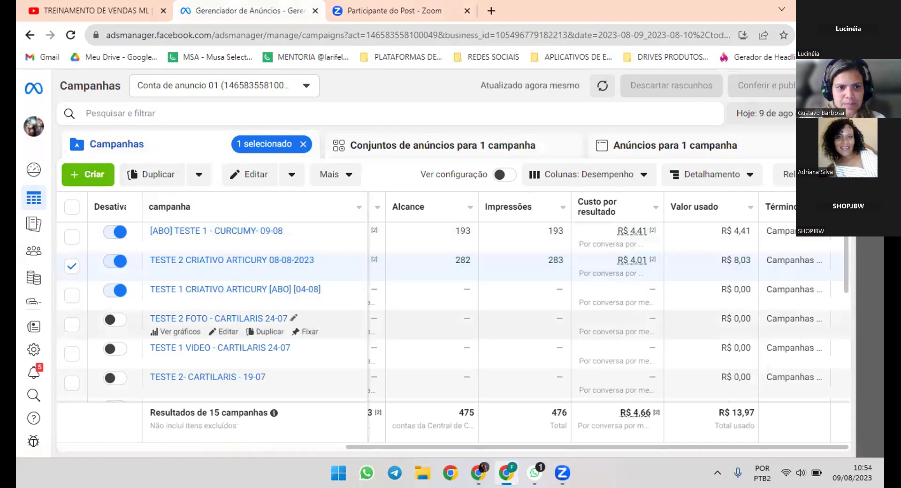
# Set the campaigns' reporting date range to 8–9 August 2023 and update the results.
pyautogui.click(474, 213)
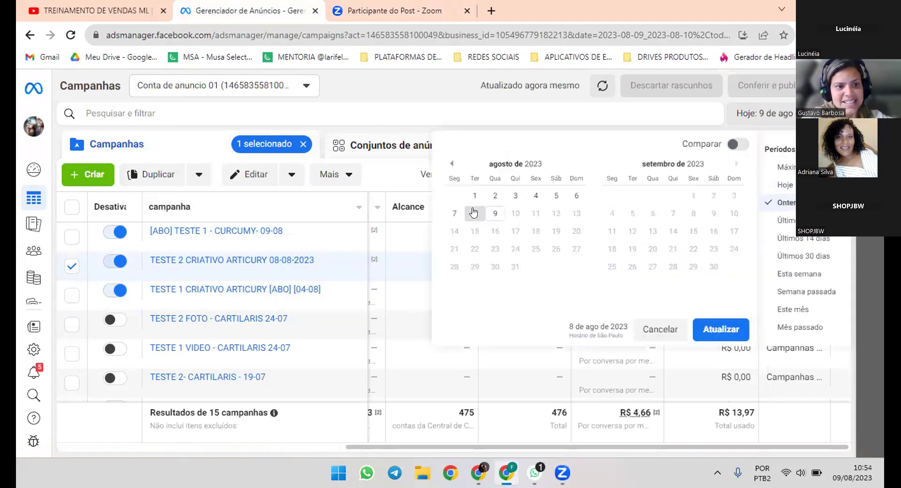
pyautogui.click(495, 213)
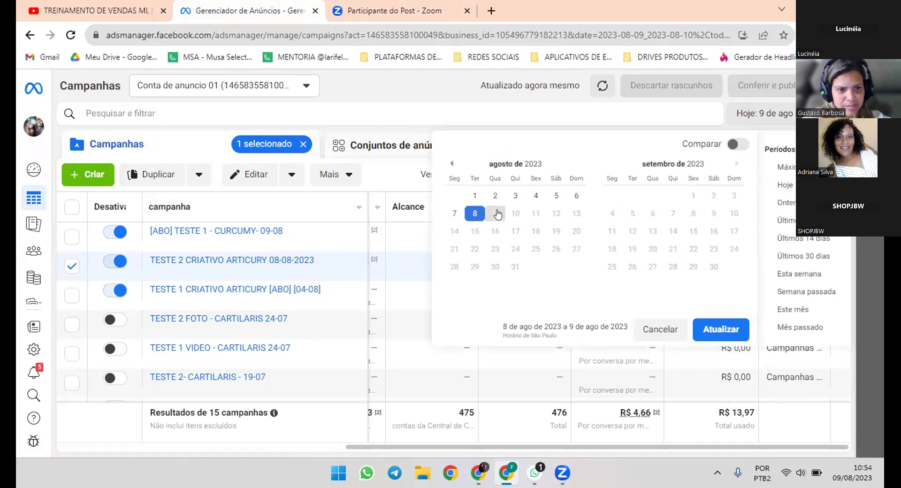
pyautogui.click(723, 329)
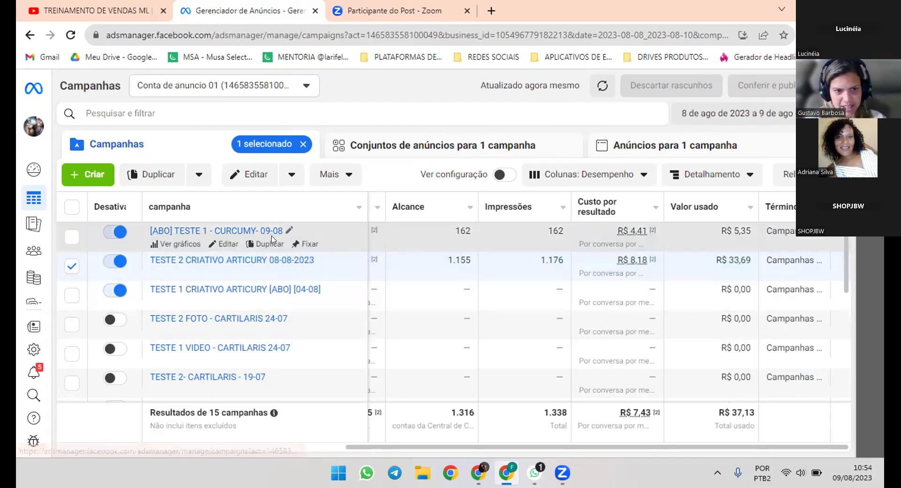
# Compare the ad sets in the TESTE 2 CRIATIVO ARTICURY 08-08-2023 campaign and turn off both ad sets named as Cópia.
pyautogui.click(377, 148)
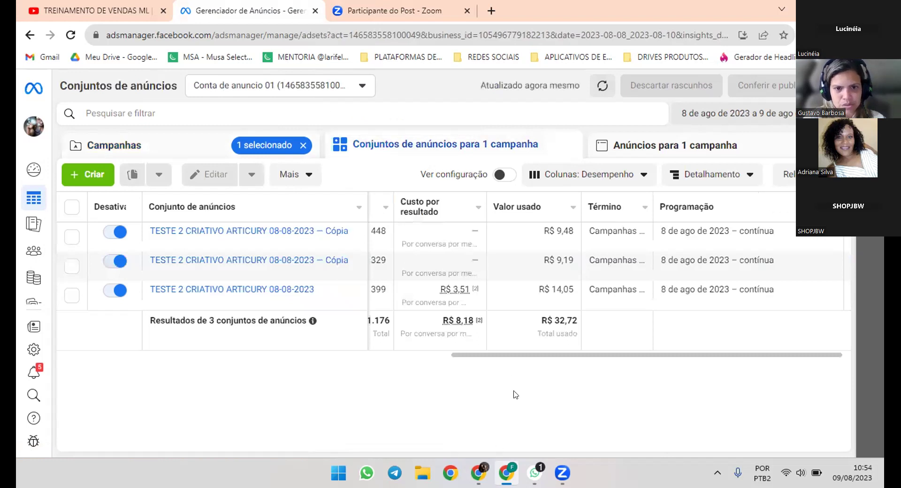
pyautogui.moveTo(509, 357); pyautogui.dragTo(110, 360)
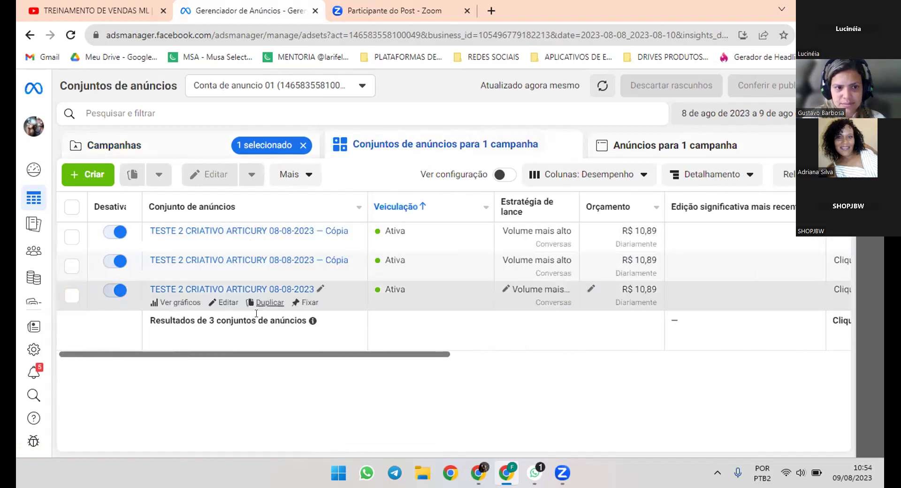
pyautogui.moveTo(263, 355); pyautogui.dragTo(527, 370)
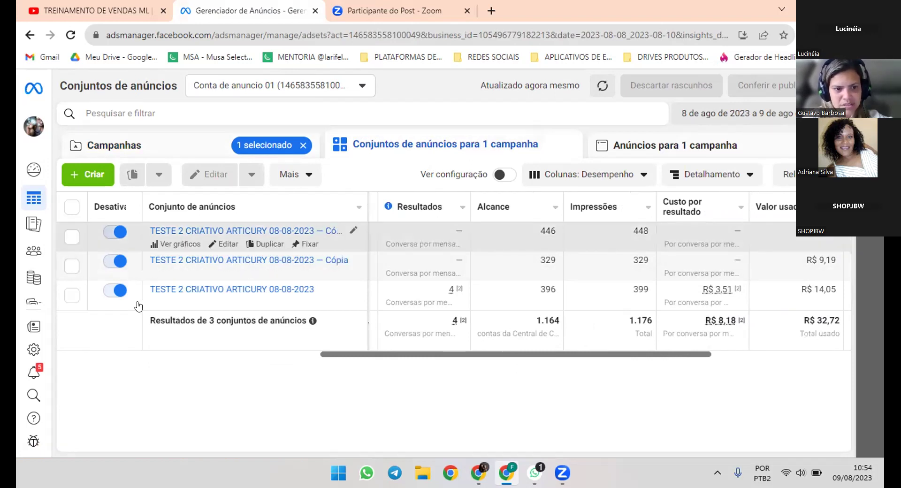
pyautogui.moveTo(456, 357); pyautogui.dragTo(539, 370)
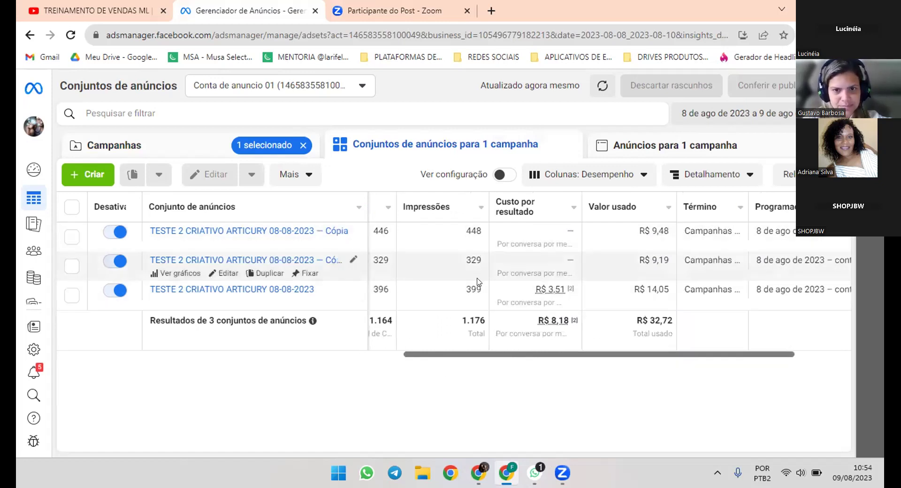
pyautogui.moveTo(487, 356); pyautogui.dragTo(569, 366)
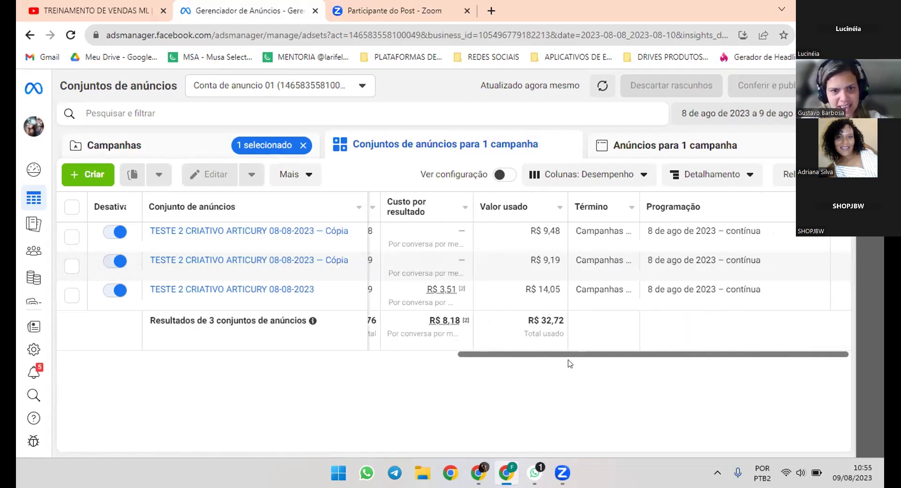
pyautogui.moveTo(568, 360); pyautogui.dragTo(530, 363)
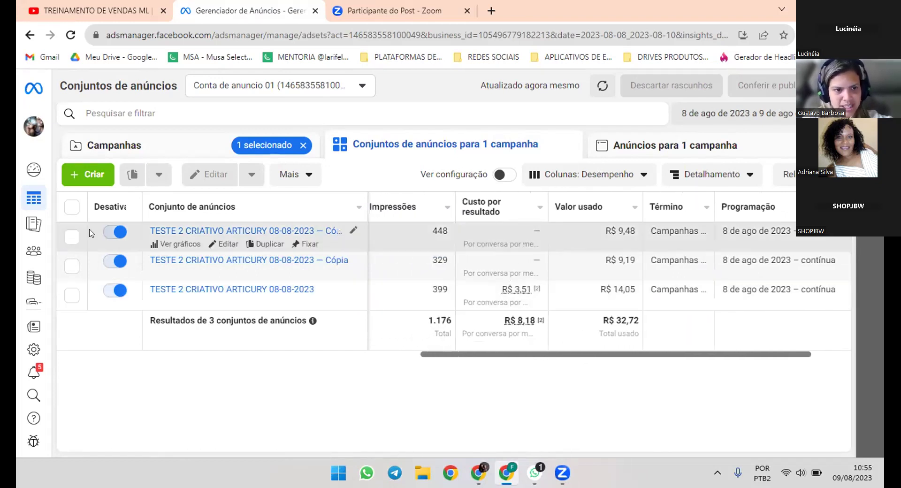
pyautogui.click(114, 234)
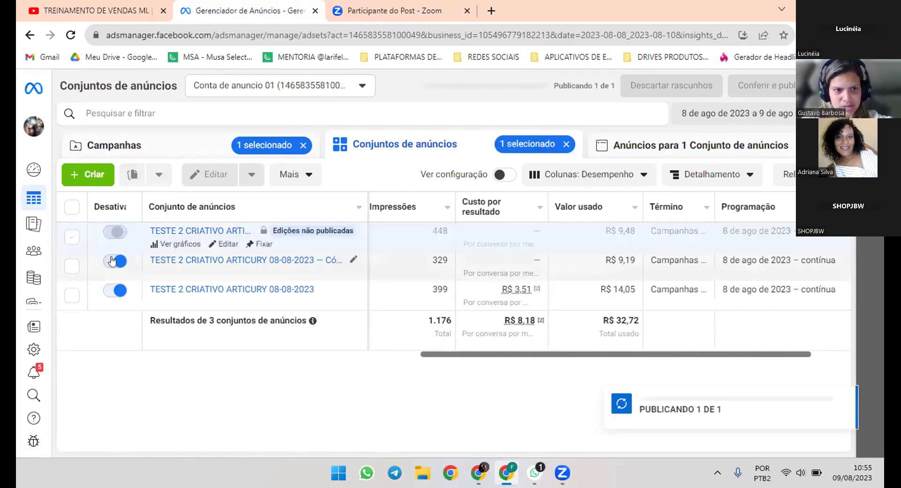
pyautogui.click(113, 261)
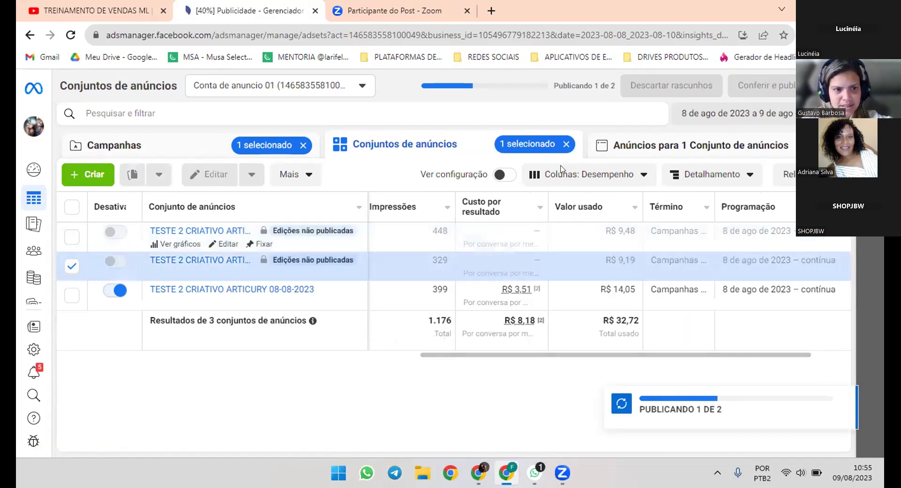
# Check the ads in the turned-off Cópia ad set, and compare the ad sets' cost per result and amount spent.
pyautogui.click(619, 147)
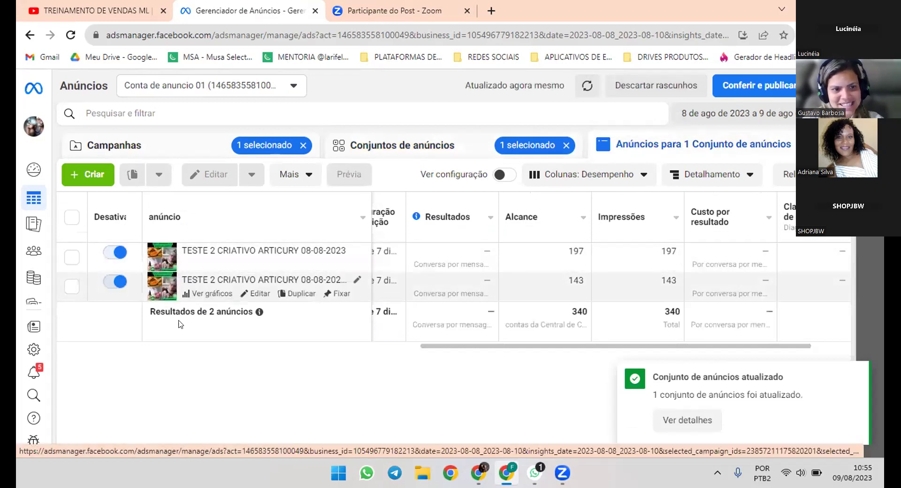
pyautogui.moveTo(576, 350)
pyautogui.mouseDown()
pyautogui.moveTo(555, 347)
pyautogui.moveTo(617, 343)
pyautogui.moveTo(588, 345)
pyautogui.mouseUp()
pyautogui.click(378, 147)
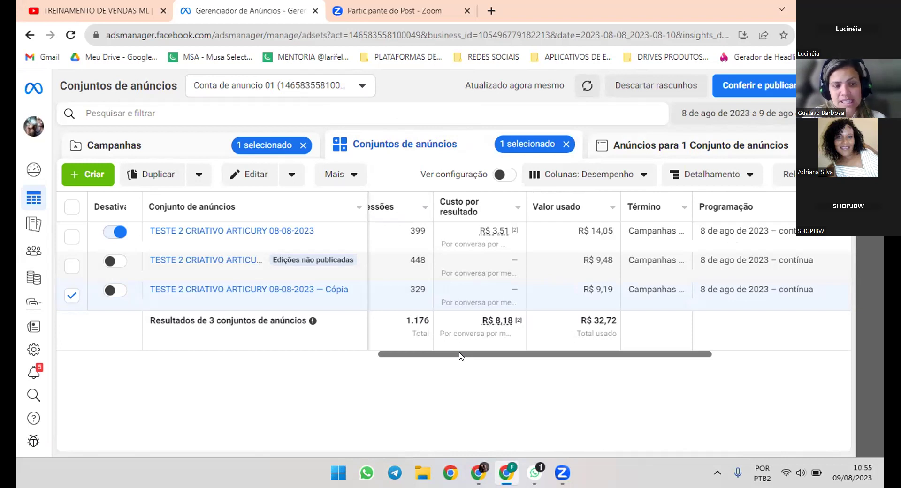
pyautogui.moveTo(458, 356); pyautogui.dragTo(476, 360)
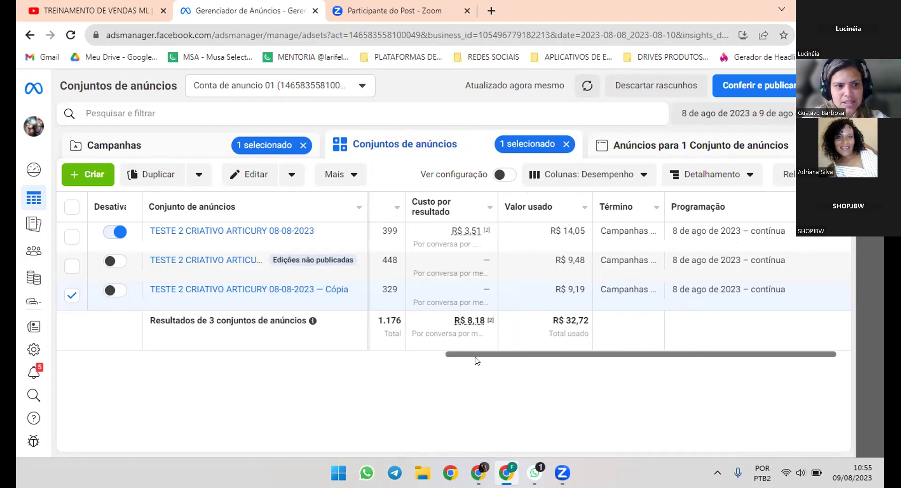
pyautogui.moveTo(476, 360); pyautogui.dragTo(490, 359)
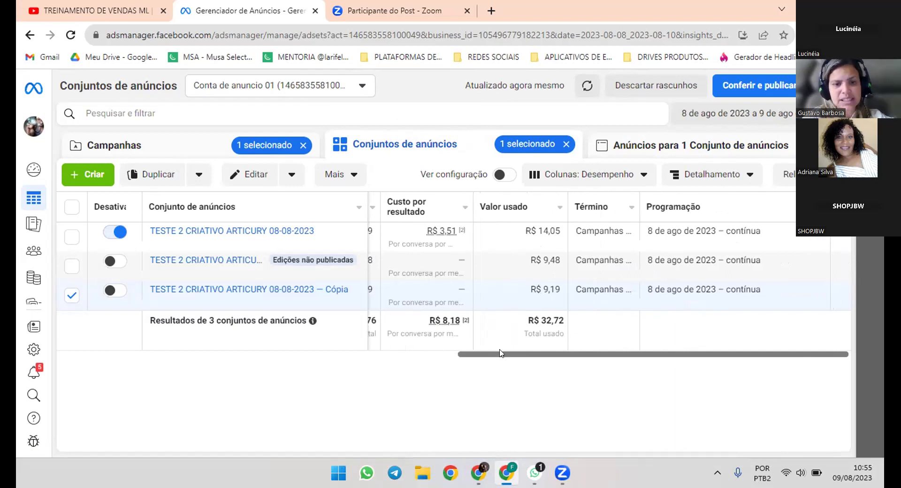
pyautogui.moveTo(506, 356); pyautogui.dragTo(500, 358)
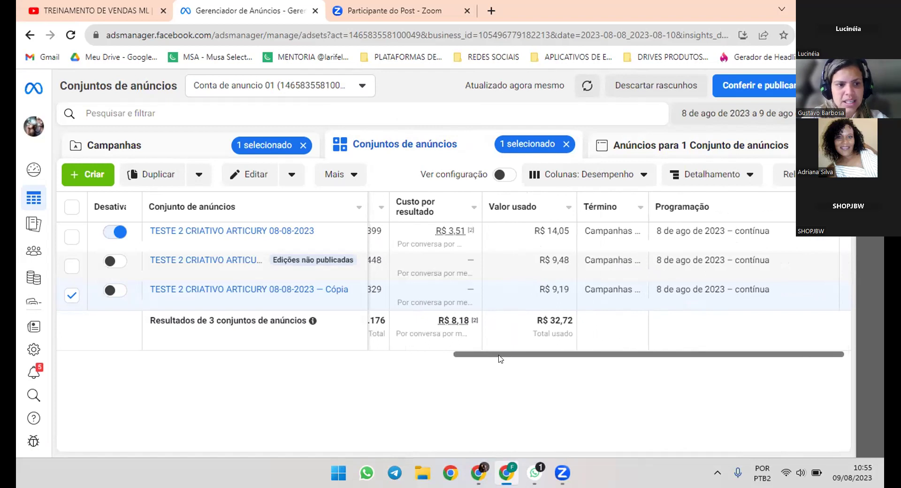
pyautogui.moveTo(500, 359); pyautogui.dragTo(448, 362)
# Select only the active TESTE 2 CRIATIVO ARTICURY 08-08-2023 ad set and turn off its original ad, leaving the Cópia ad on.
pyautogui.click(71, 236)
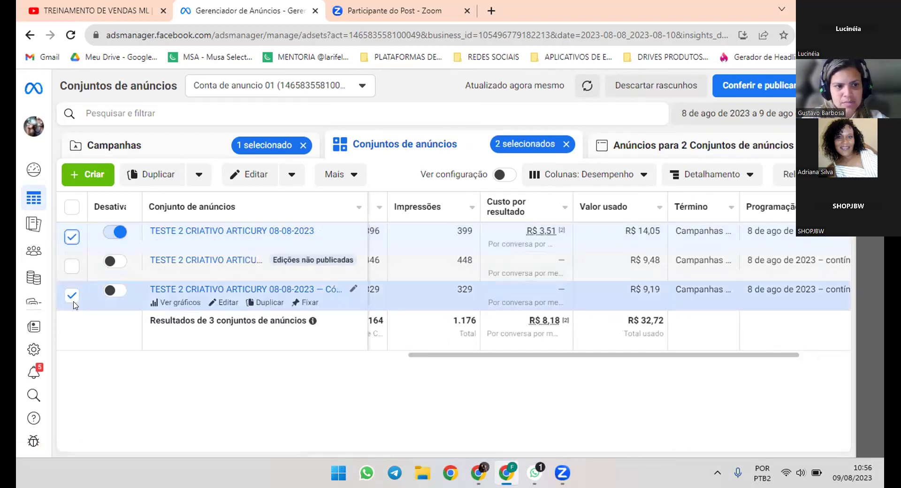
pyautogui.click(72, 295)
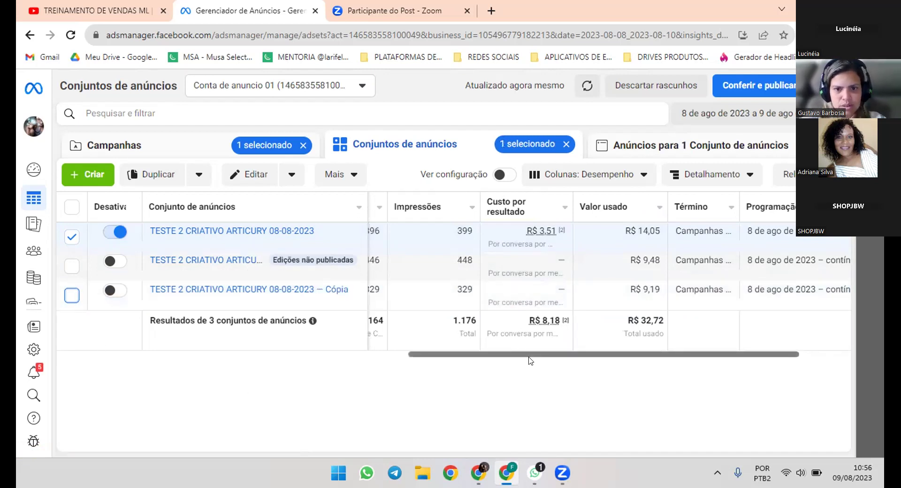
pyautogui.click(631, 141)
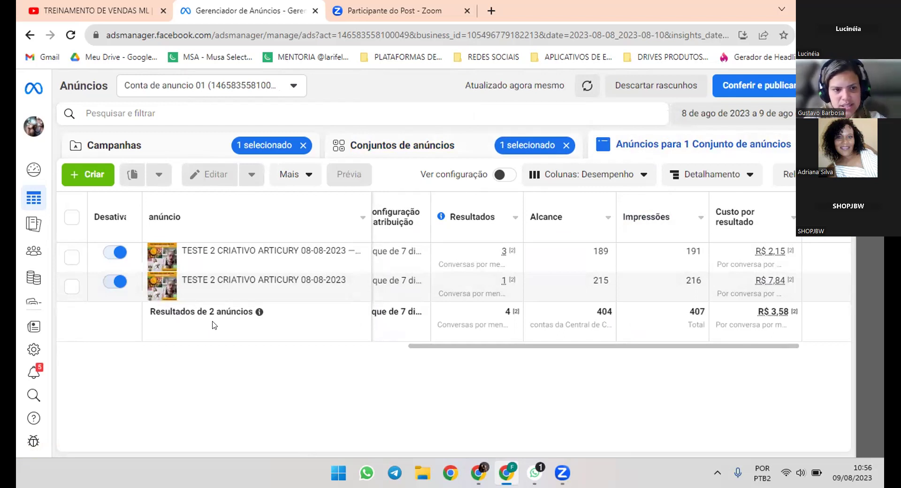
pyautogui.moveTo(466, 350); pyautogui.dragTo(538, 351)
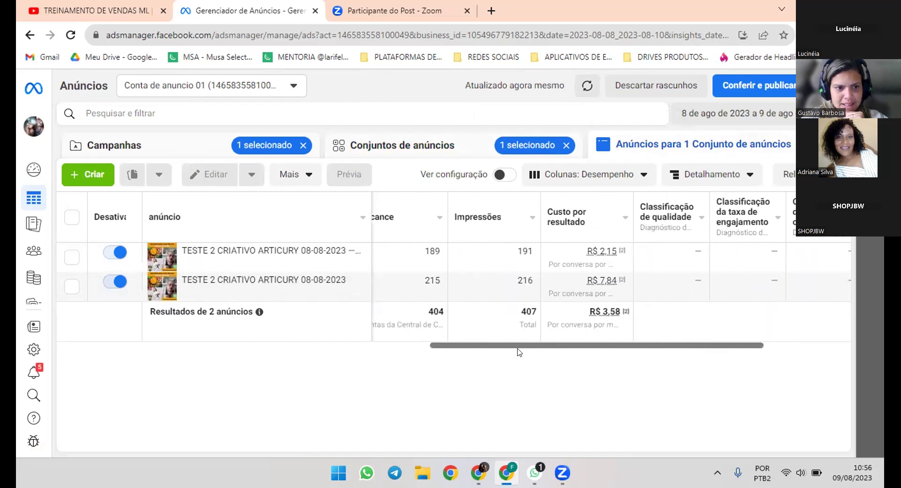
pyautogui.click(108, 282)
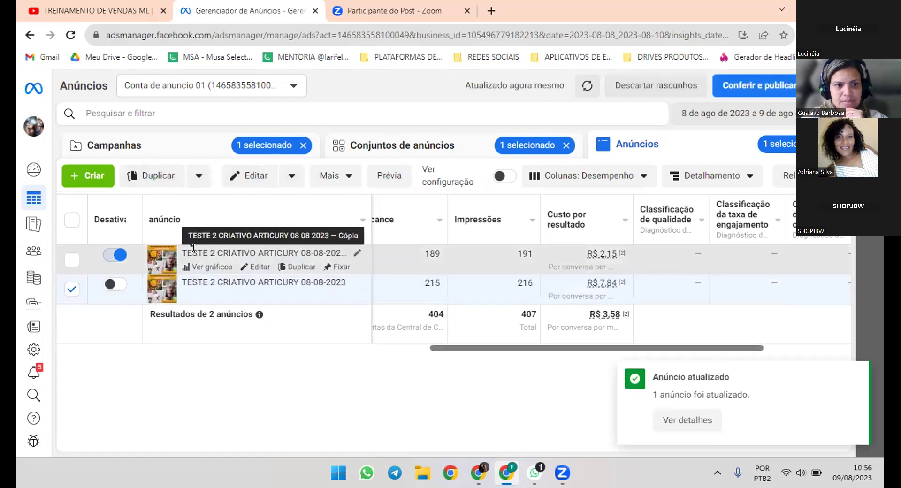
# Examine the two ads' amount spent and revisit the ad sets before returning to the ads.
pyautogui.moveTo(449, 348); pyautogui.dragTo(553, 358)
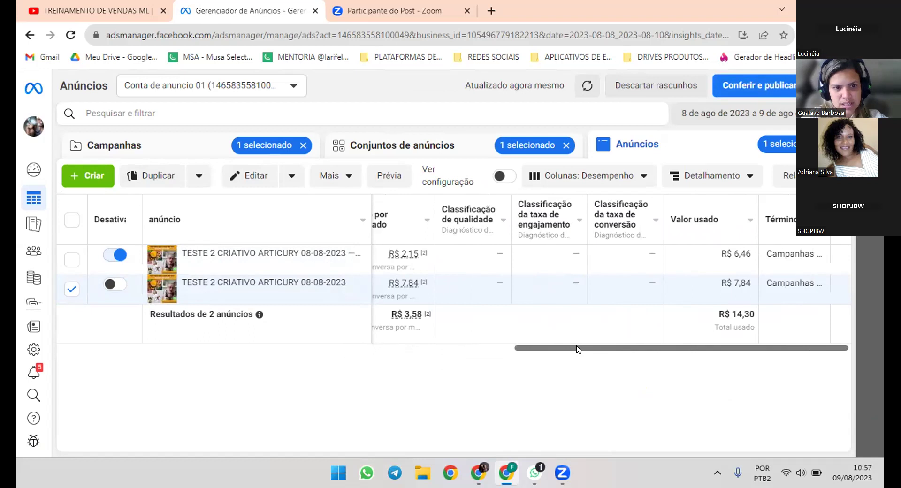
pyautogui.click(435, 142)
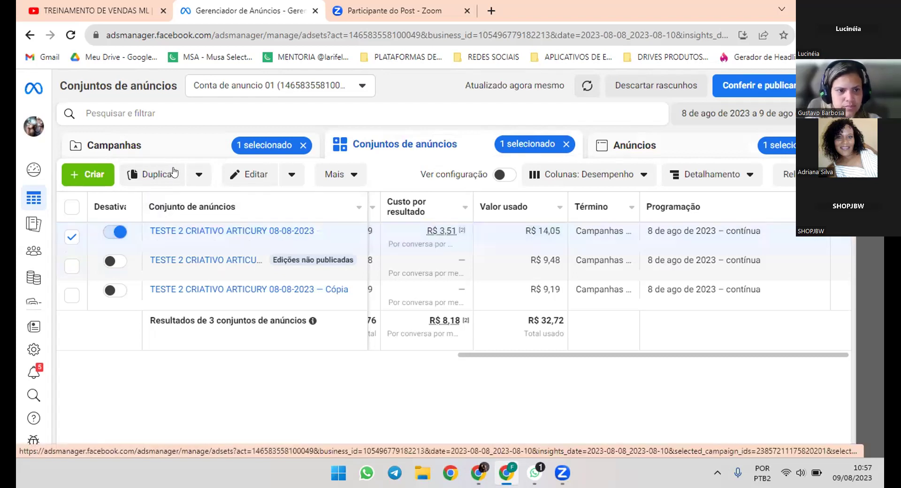
pyautogui.click(664, 144)
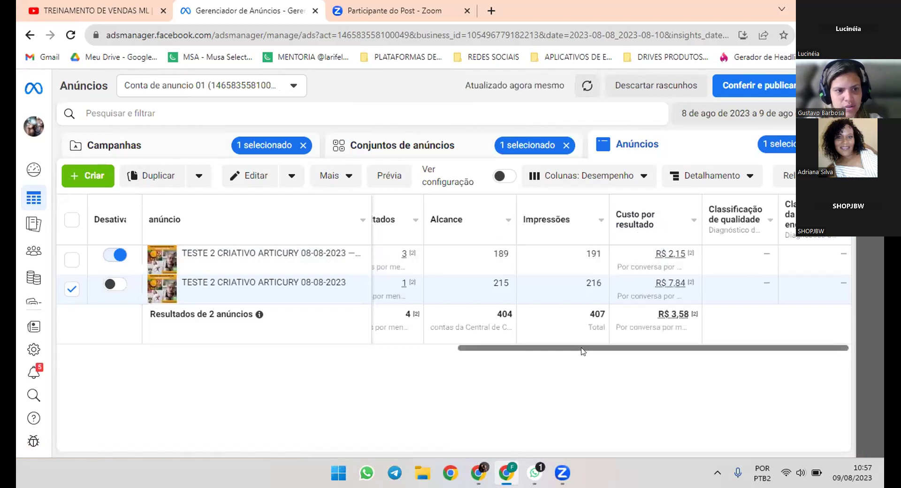
# Select only the active Cópia ad, preview it and open its Facebook post with comments.
pyautogui.click(71, 289)
pyautogui.click(71, 259)
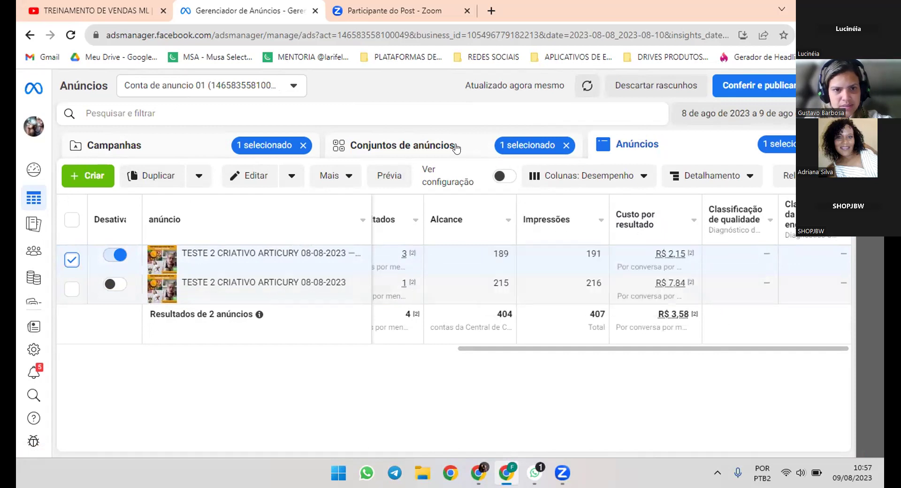
pyautogui.click(379, 177)
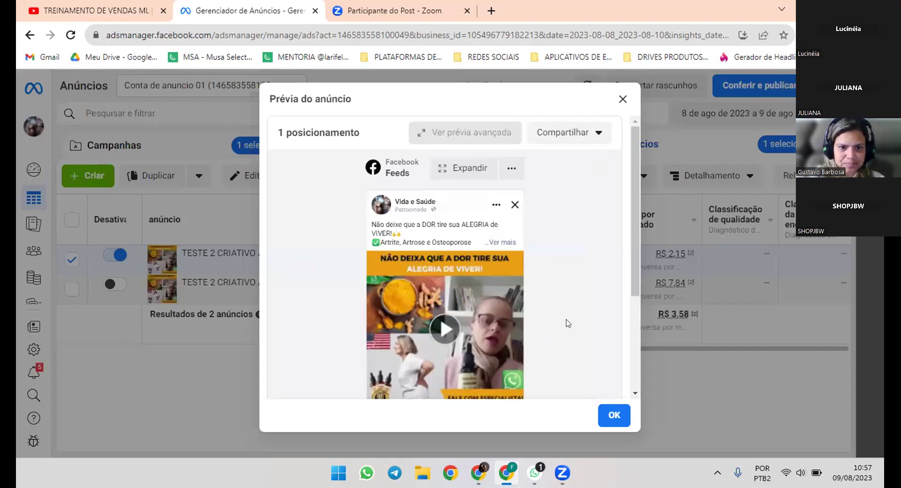
pyautogui.click(562, 136)
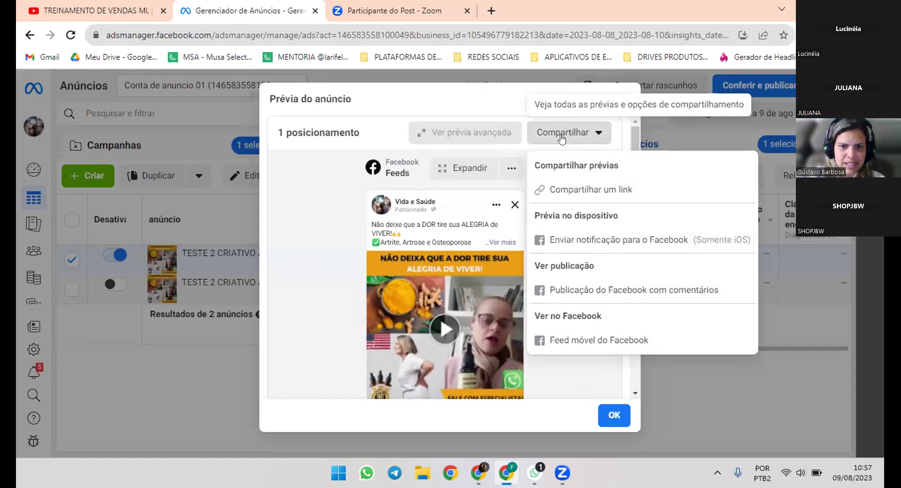
pyautogui.click(586, 295)
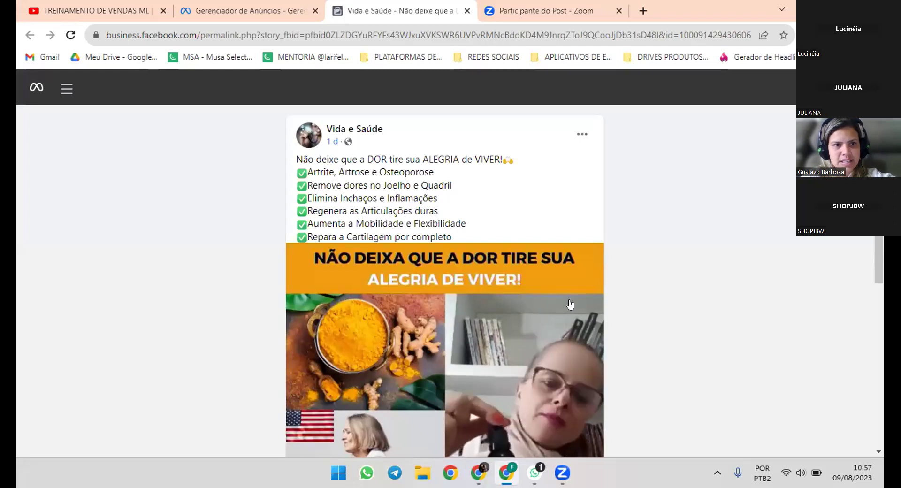
# Review the ad post's copy, video creative, WhatsApp headline and reactions.
pyautogui.scroll(-3, 570, 305)
pyautogui.scroll(-3, 570, 305)
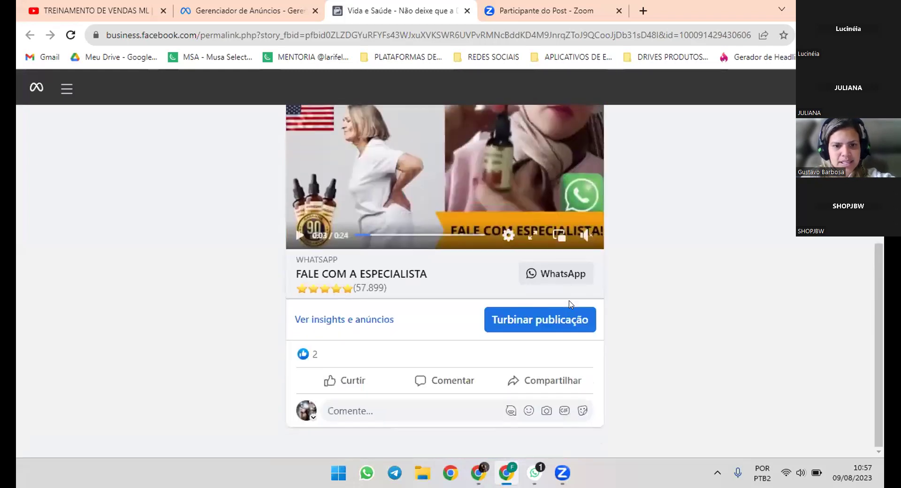
pyautogui.scroll(6, 570, 304)
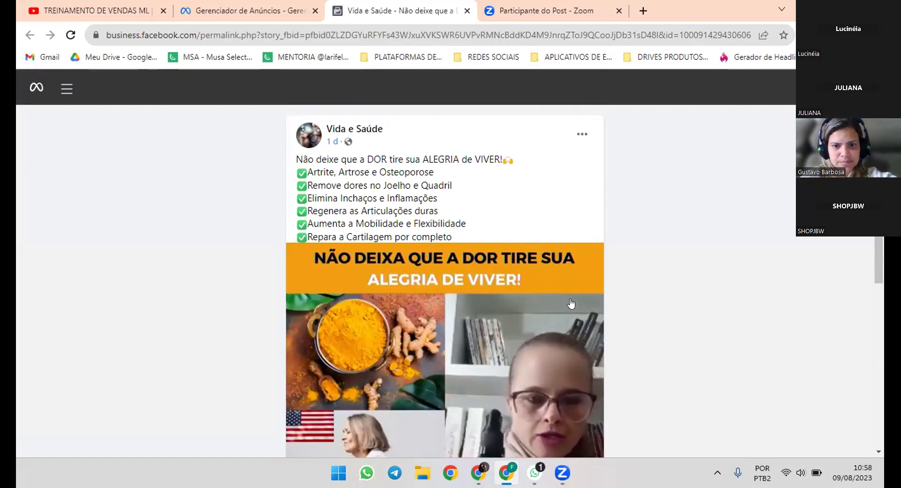
pyautogui.scroll(-4, 569, 304)
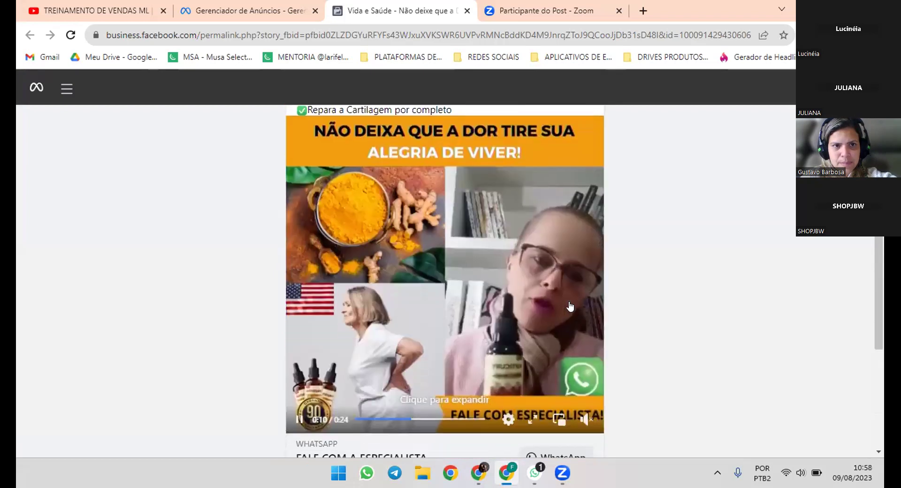
pyautogui.scroll(-2, 570, 306)
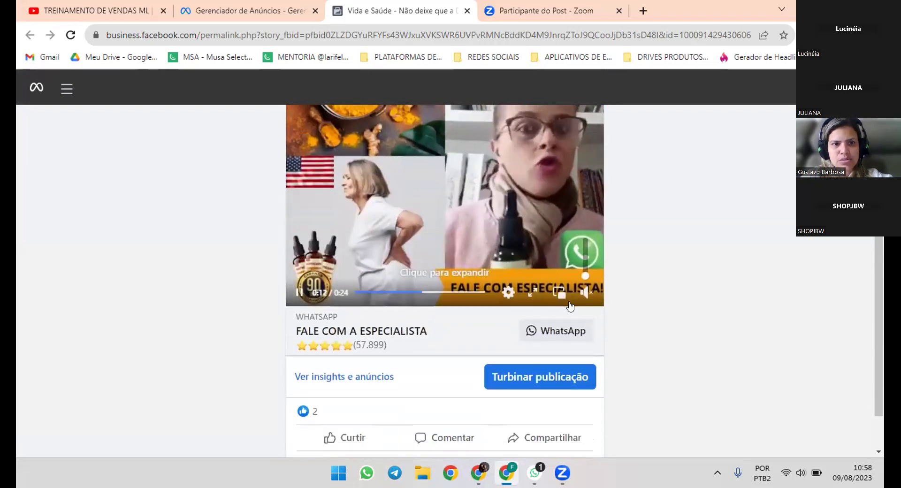
pyautogui.scroll(1, 570, 306)
pyautogui.scroll(5, 570, 305)
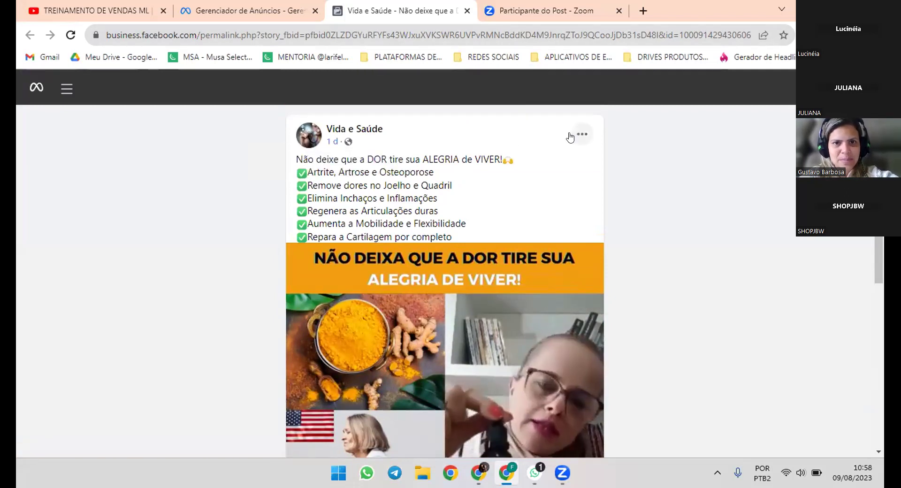
# Highlight the story_fbid post identifier in the ad post's permalink up to the &id parameter.
pyautogui.moveTo(361, 130)
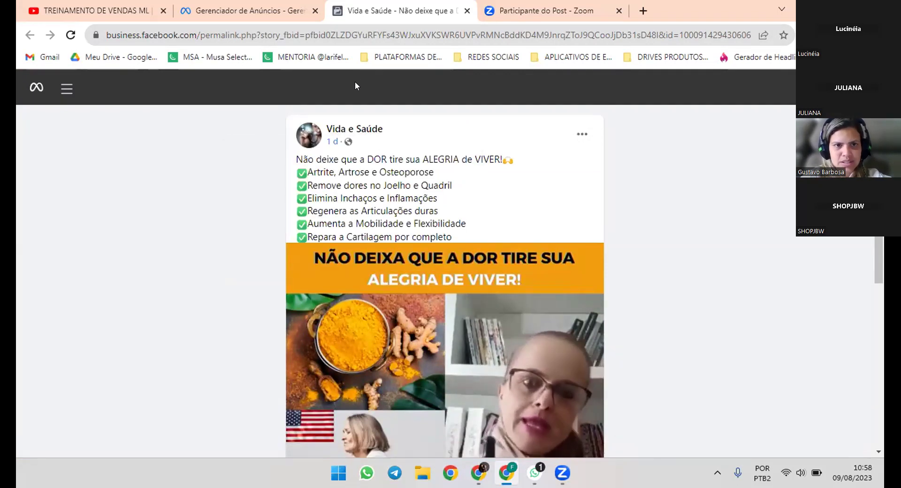
pyautogui.click(386, 34)
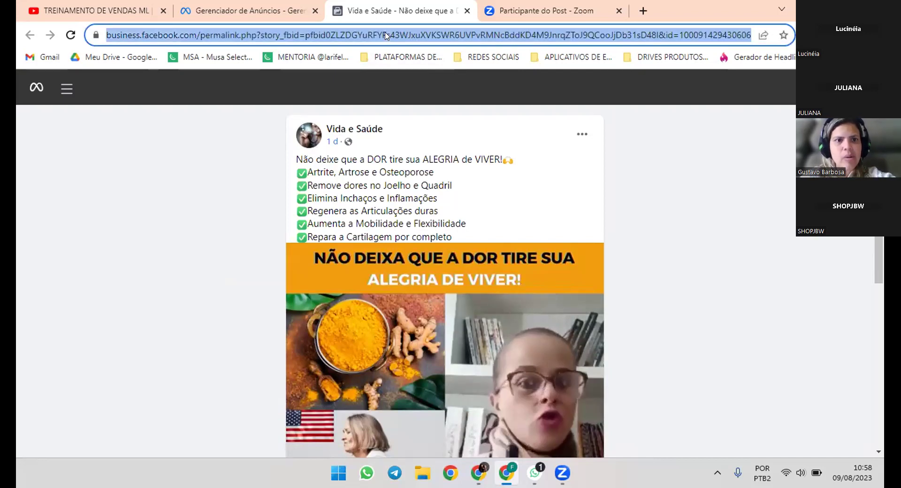
pyautogui.click(291, 36)
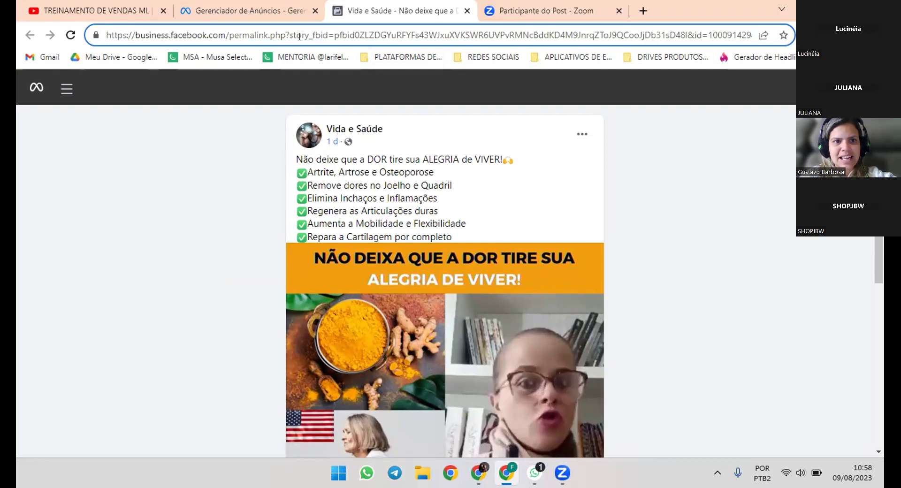
pyautogui.moveTo(308, 34); pyautogui.dragTo(754, 39)
pyautogui.click(330, 35)
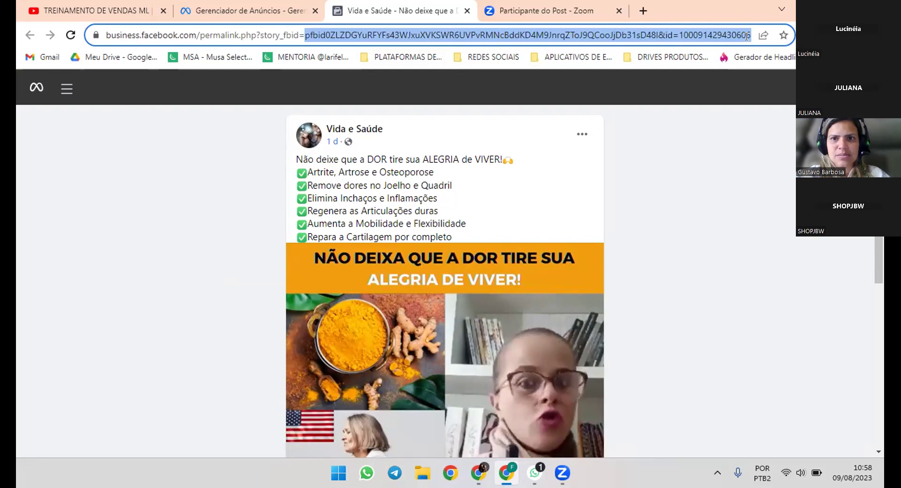
pyautogui.click(286, 36)
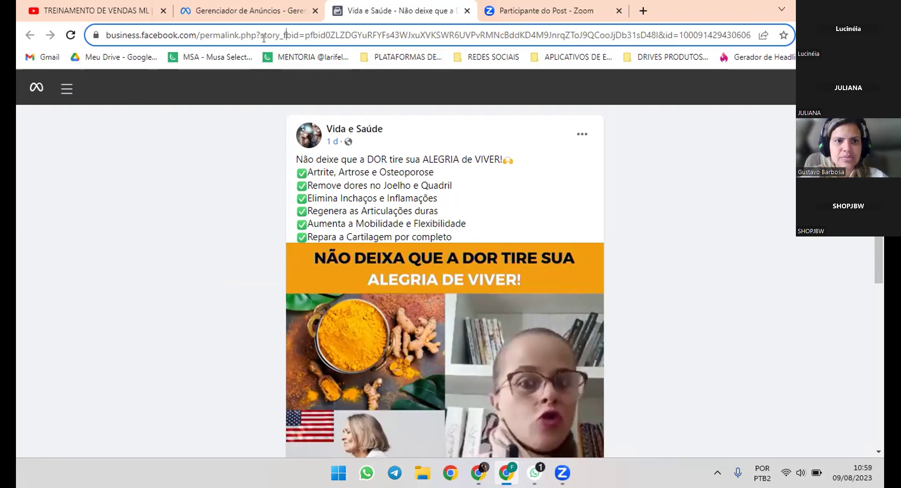
pyautogui.moveTo(304, 35); pyautogui.dragTo(574, 30)
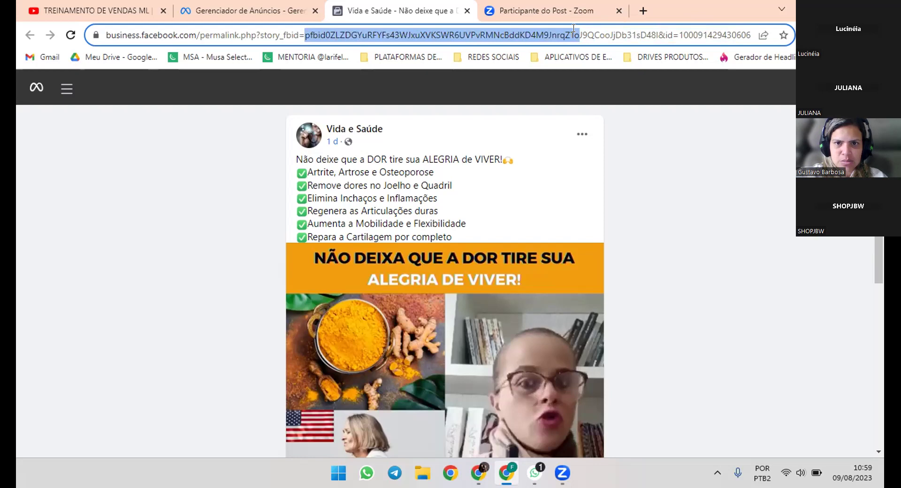
pyautogui.moveTo(573, 28); pyautogui.dragTo(655, 30)
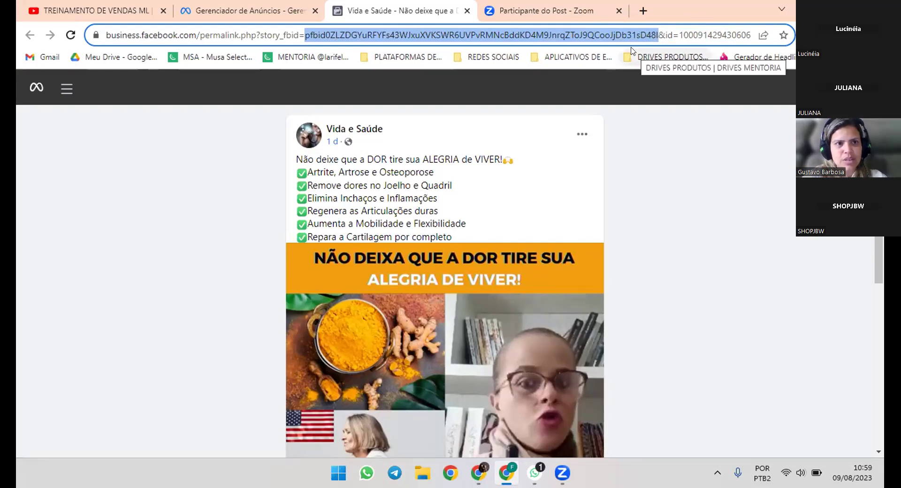
pyautogui.click(327, 24)
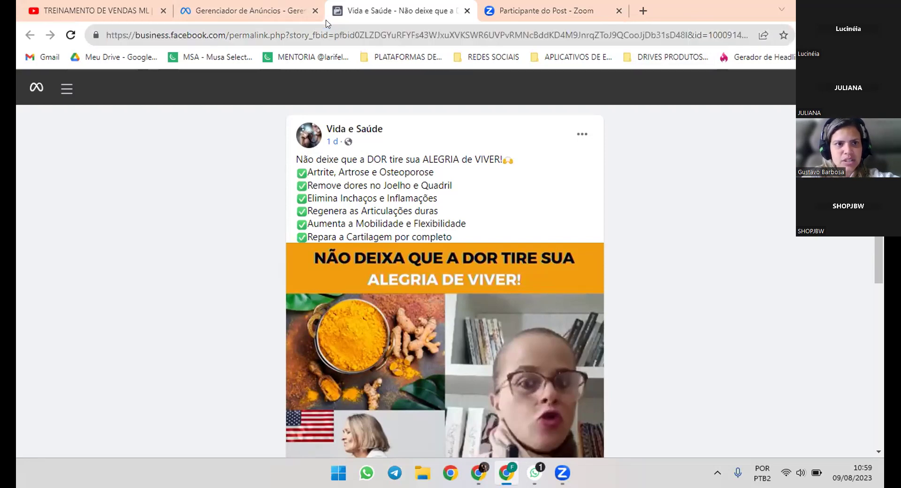
# Return to Ads Manager, close the ad preview and show the campaign's ad sets.
pyautogui.click(249, 10)
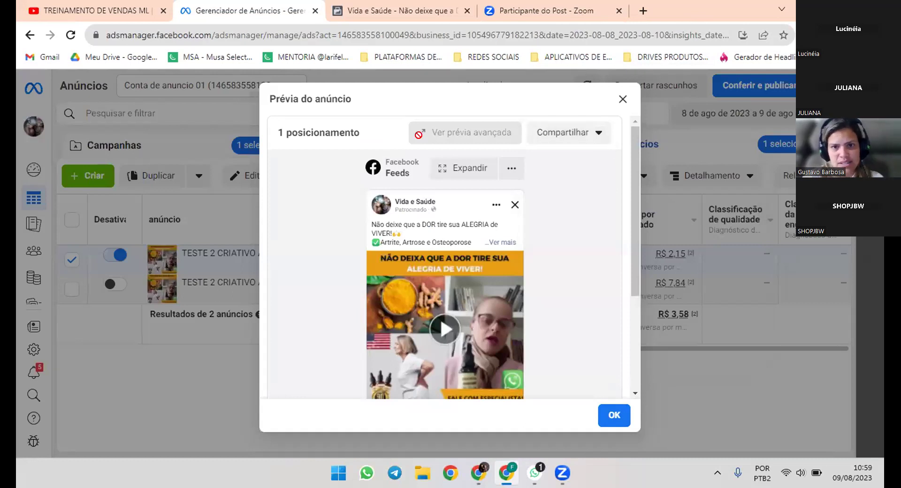
pyautogui.click(622, 100)
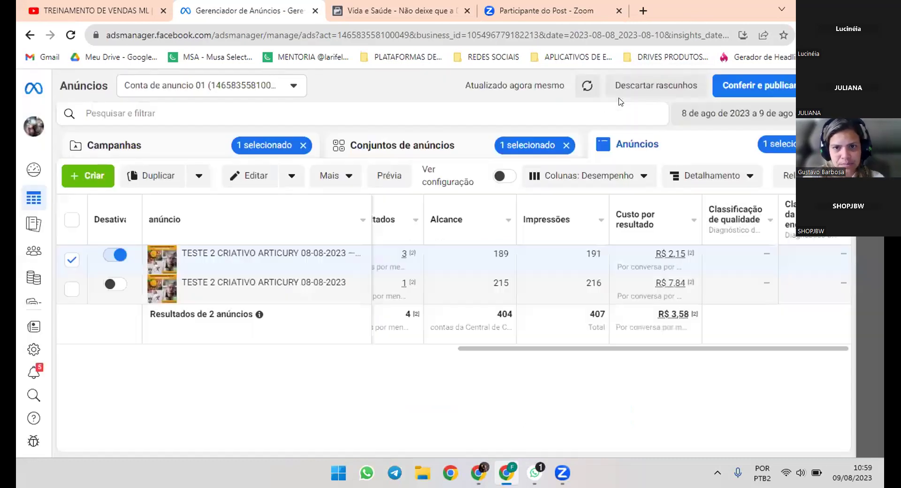
pyautogui.click(411, 147)
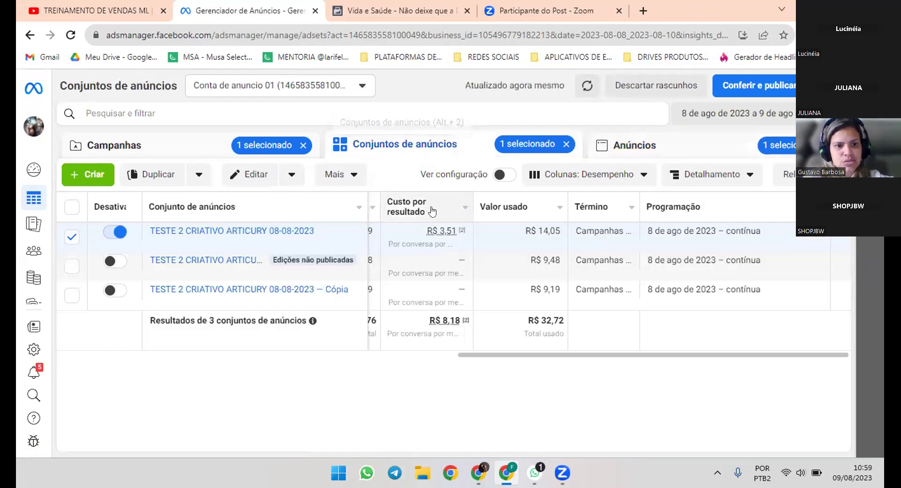
# Duplicate the active TESTE 2 CRIATIVO ARTICURY 08-08-2023 ad set into its original campaign with 4 copies.
pyautogui.moveTo(436, 242)
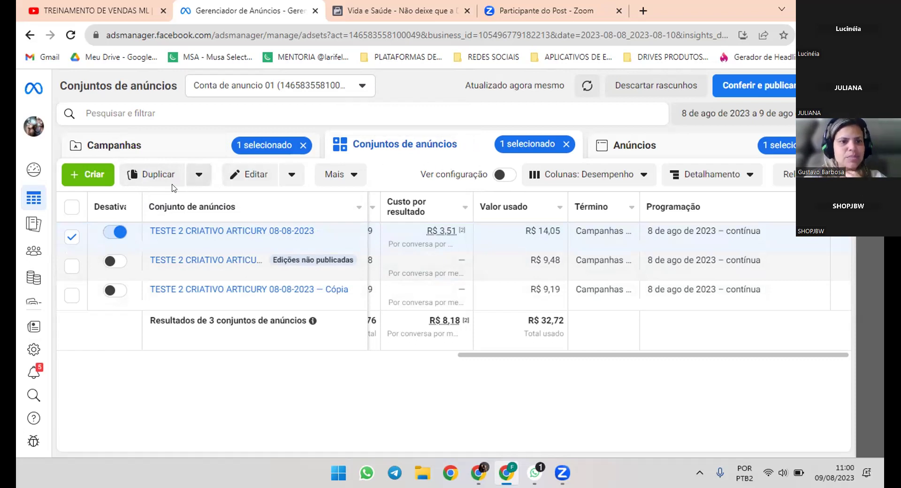
pyautogui.moveTo(71, 240)
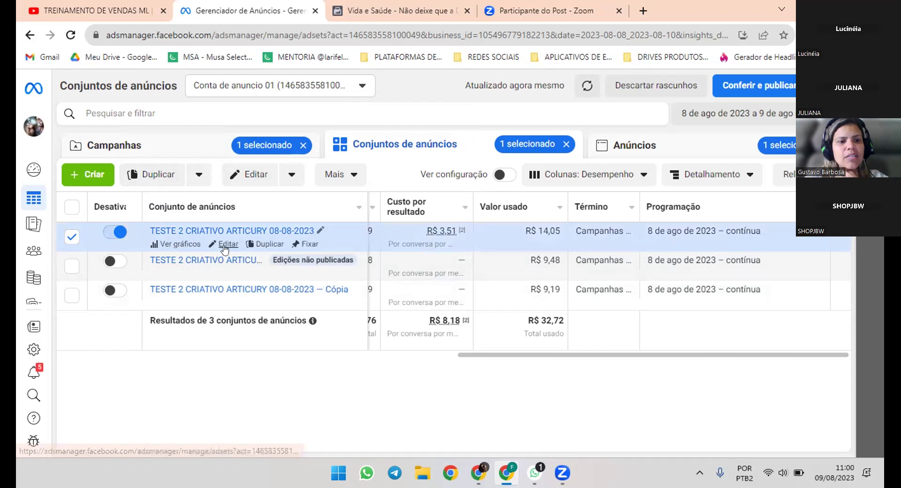
pyautogui.click(266, 245)
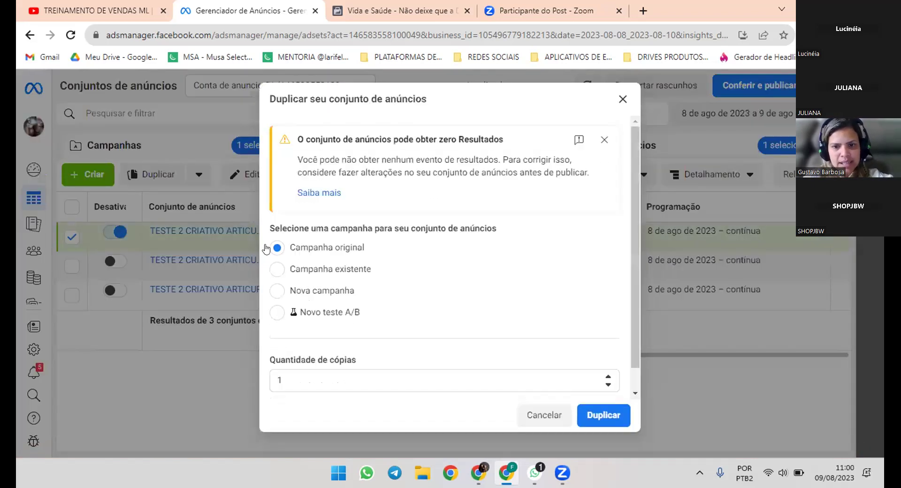
pyautogui.click(606, 375)
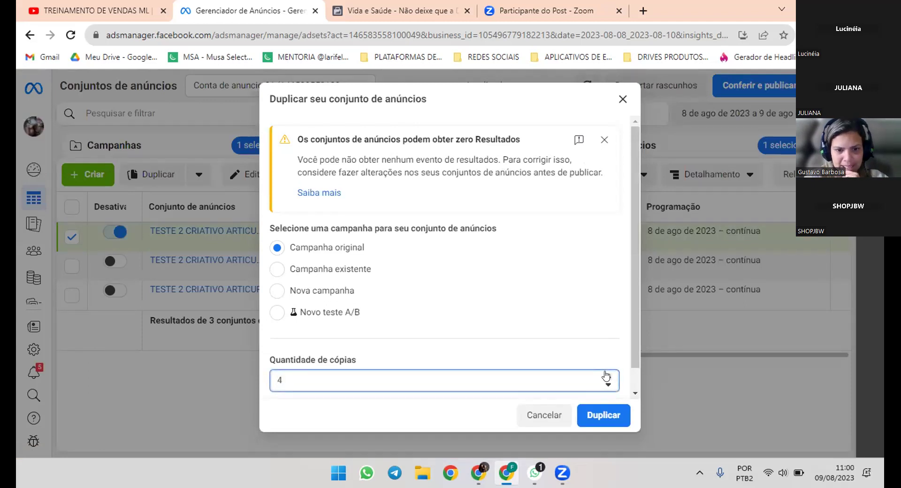
pyautogui.click(600, 420)
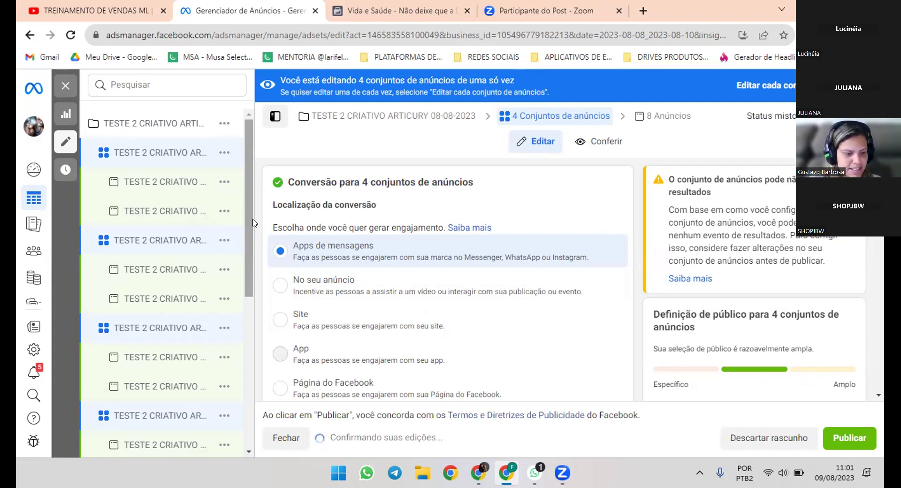
# Schedule the four duplicated ad sets to start on 10/8/2023 at 00:00.
pyautogui.scroll(-6, 318, 253)
pyautogui.scroll(-10, 454, 295)
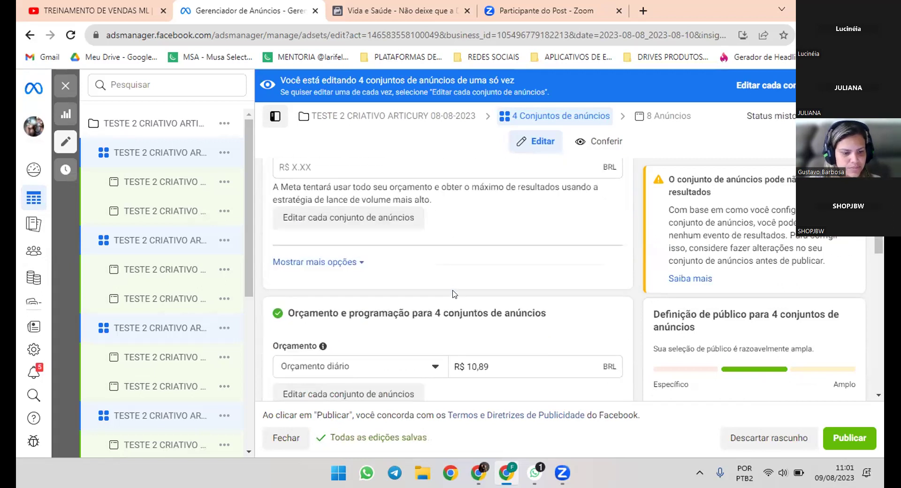
pyautogui.scroll(-3, 453, 295)
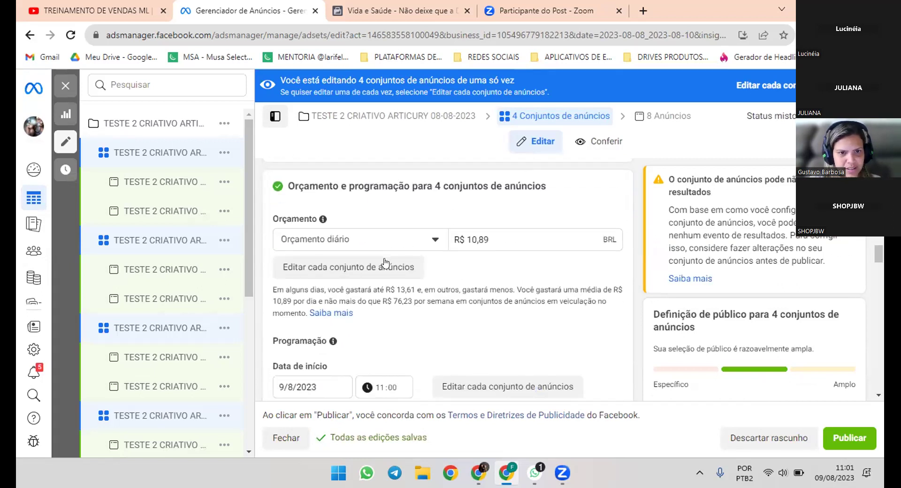
pyautogui.scroll(-3, 384, 263)
pyautogui.click(324, 262)
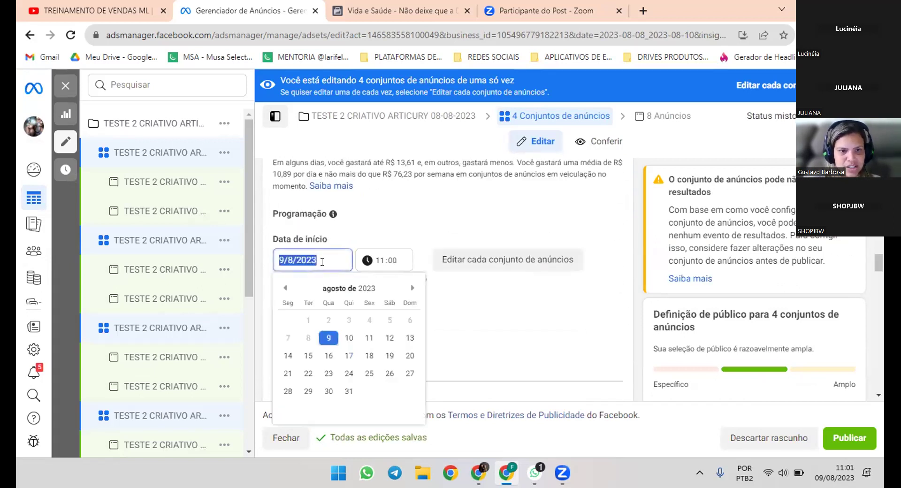
pyautogui.click(348, 338)
pyautogui.click(382, 260)
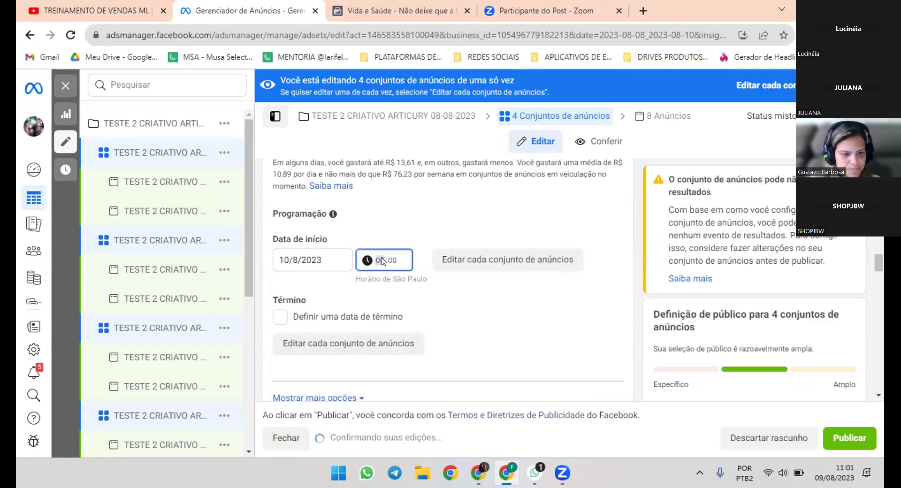
pyautogui.click(394, 261)
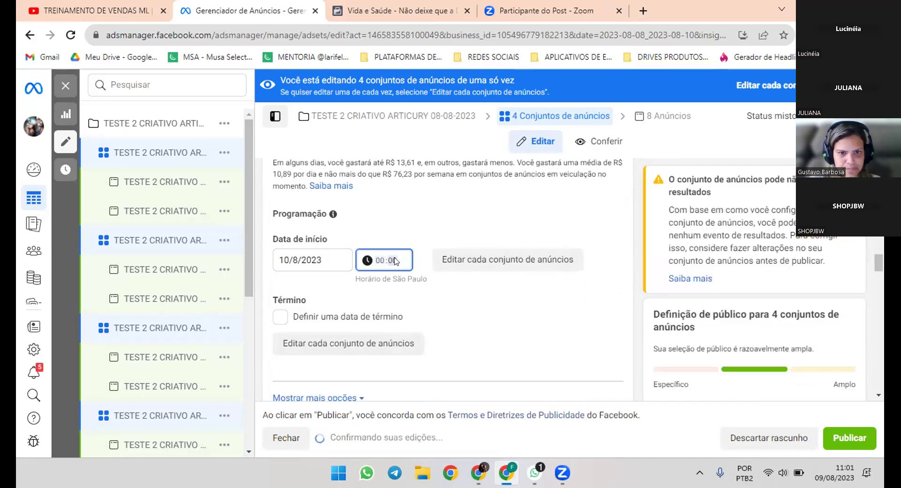
# Review the conversion, saved audience and manual placement settings shared by the four duplicated ad sets.
pyautogui.scroll(-3, 438, 261)
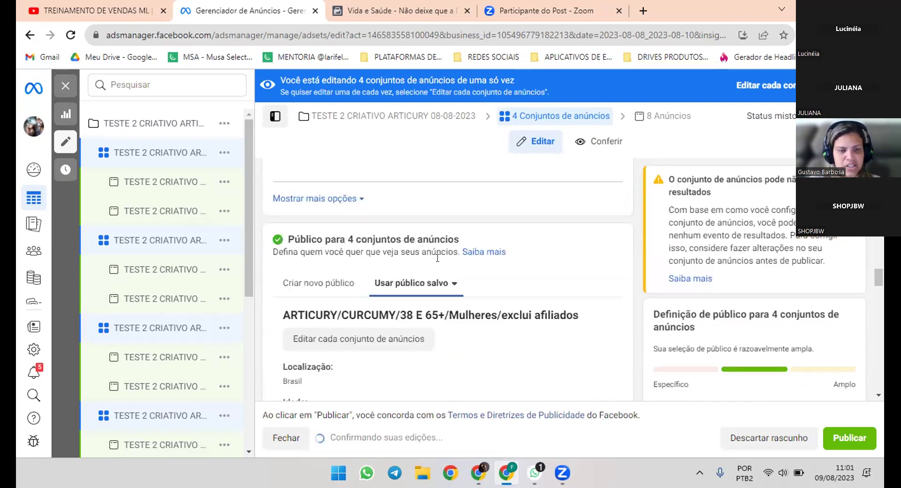
pyautogui.scroll(8, 437, 261)
pyautogui.scroll(5, 438, 252)
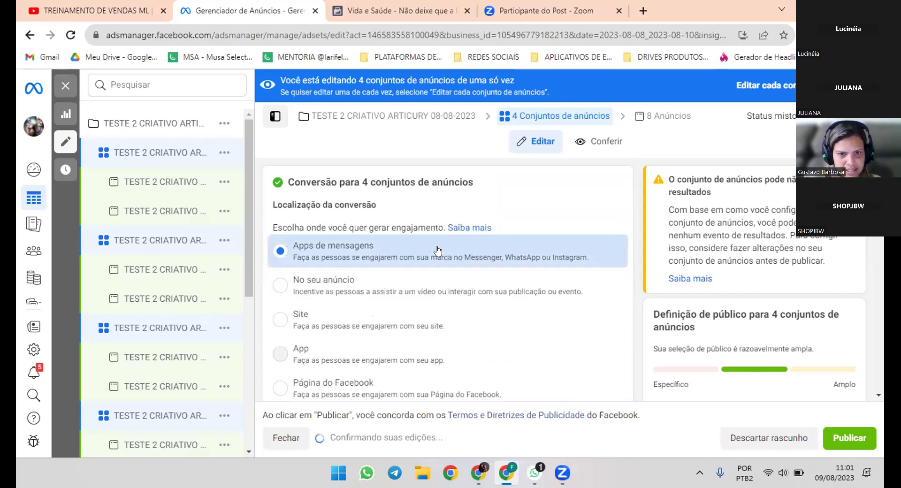
pyautogui.scroll(-10, 438, 251)
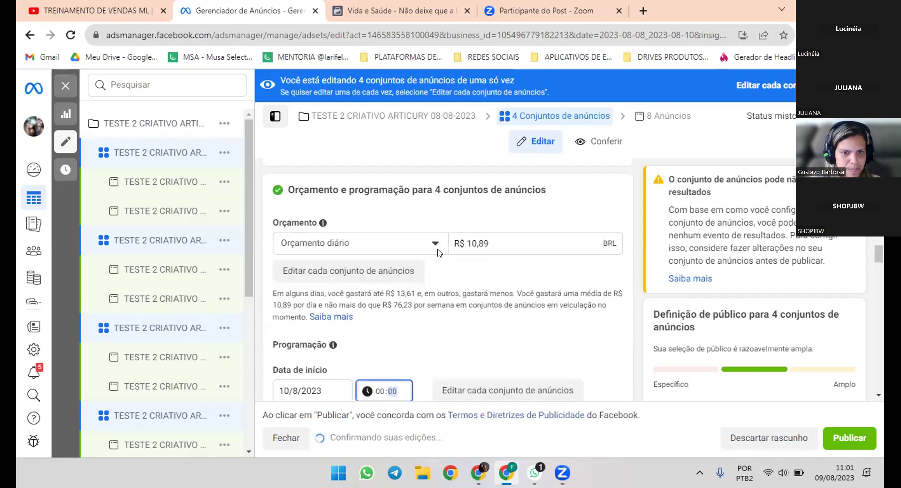
pyautogui.scroll(-3, 439, 254)
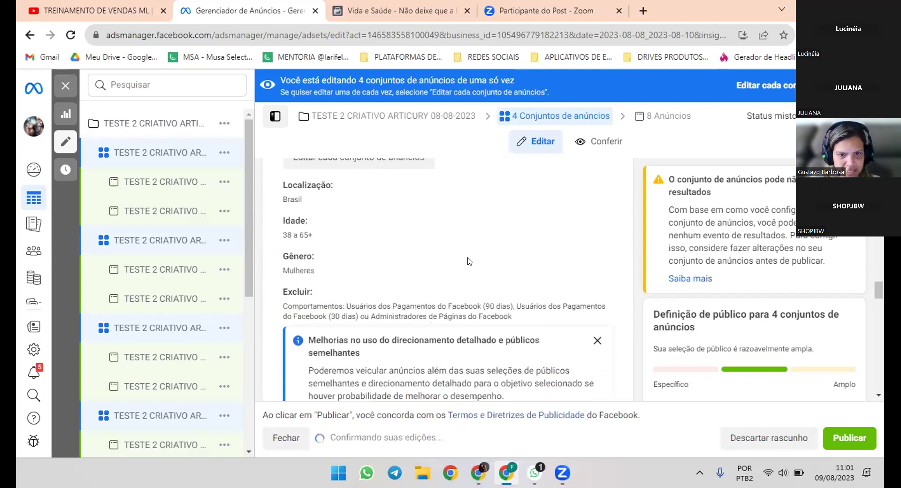
pyautogui.scroll(-8, 468, 261)
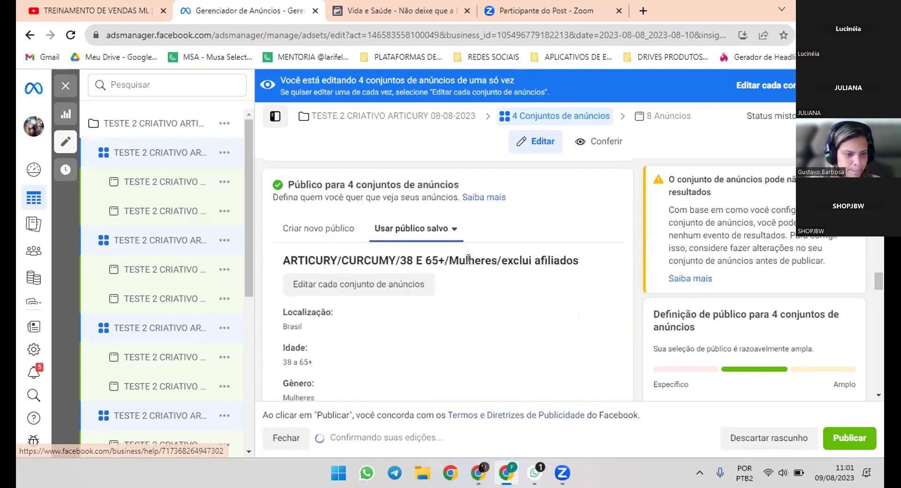
pyautogui.scroll(-5, 468, 262)
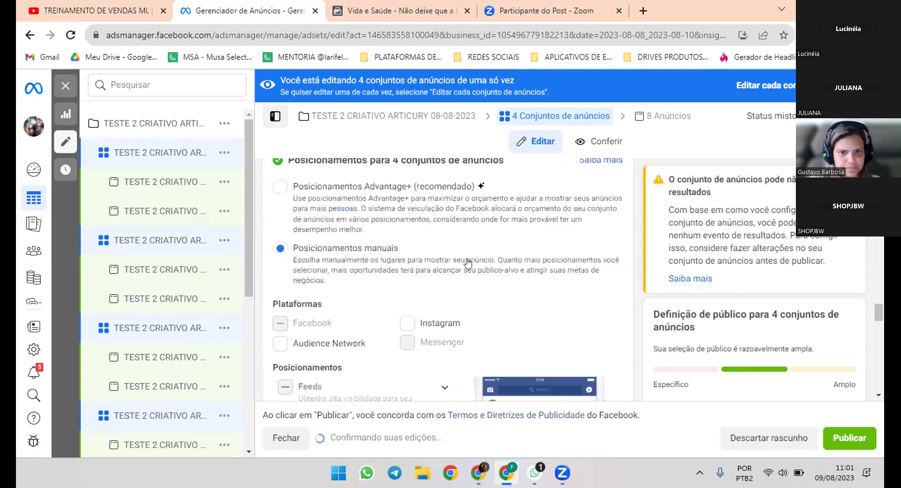
pyautogui.scroll(-3, 468, 261)
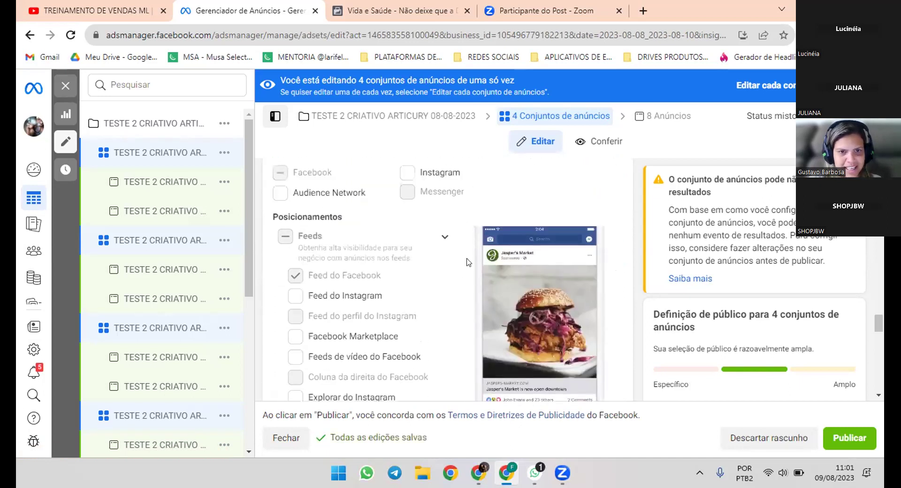
pyautogui.scroll(9, 468, 261)
pyautogui.scroll(8, 469, 262)
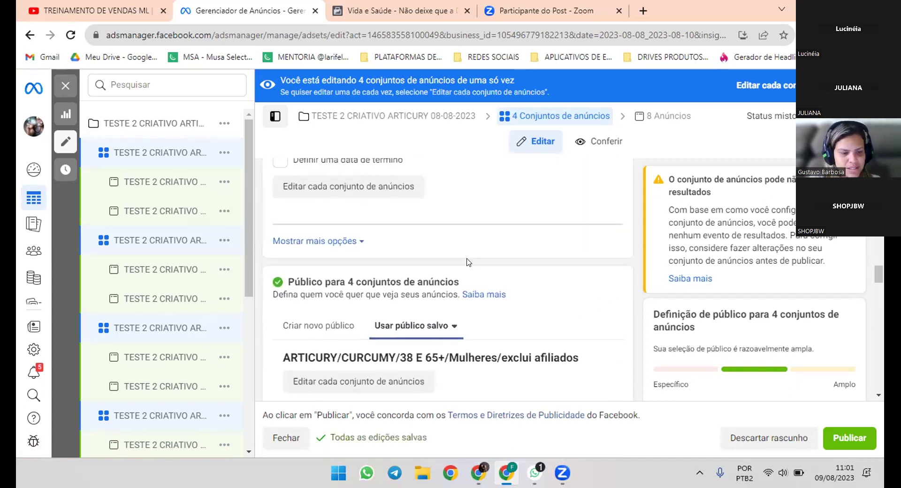
pyautogui.scroll(5, 468, 262)
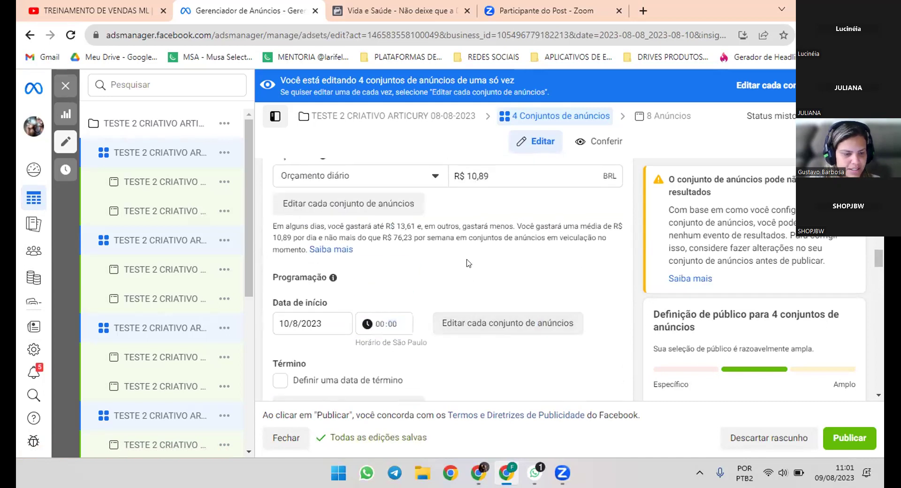
# Set the daily budget of the four duplicated ad sets to R$ 5,16.
pyautogui.click(485, 240)
pyautogui.press('BackSpace')
pyautogui.press('BackSpace')
pyautogui.press('BackSpace')
pyautogui.press('BackSpace')
pyautogui.press('BackSpace')
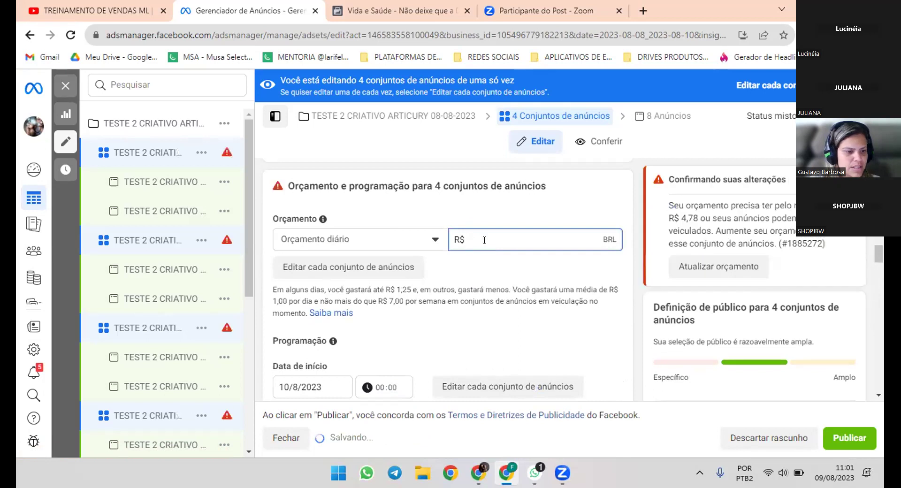
pyautogui.write('5,16')
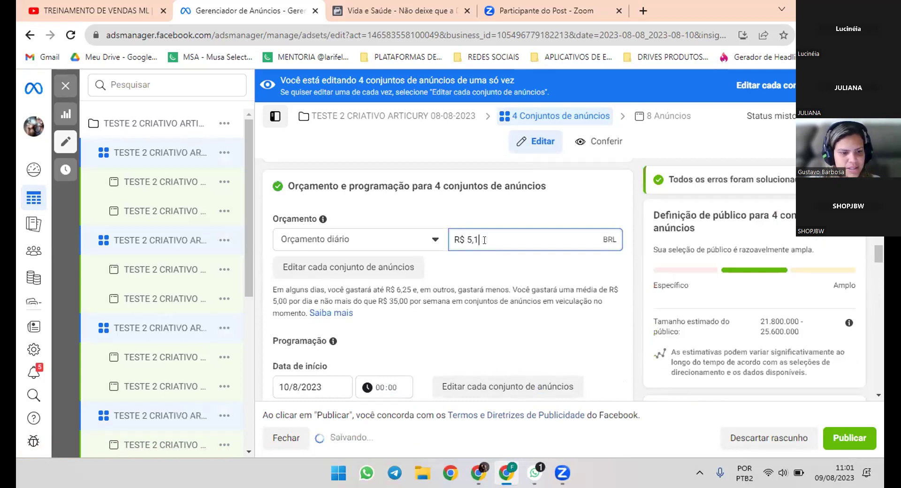
pyautogui.click(535, 265)
pyautogui.scroll(-2, 539, 298)
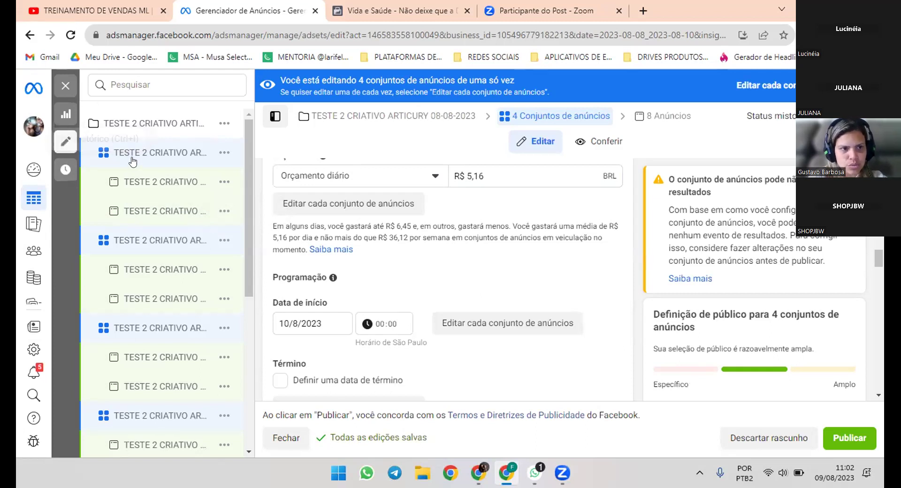
# Delete the first of the two ads in the first duplicated ad set and confirm the deletion.
pyautogui.click(141, 180)
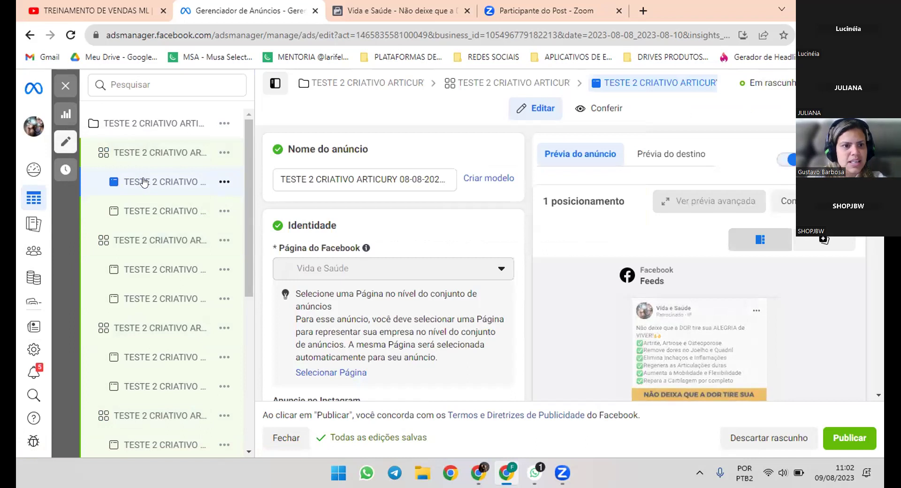
pyautogui.click(101, 155)
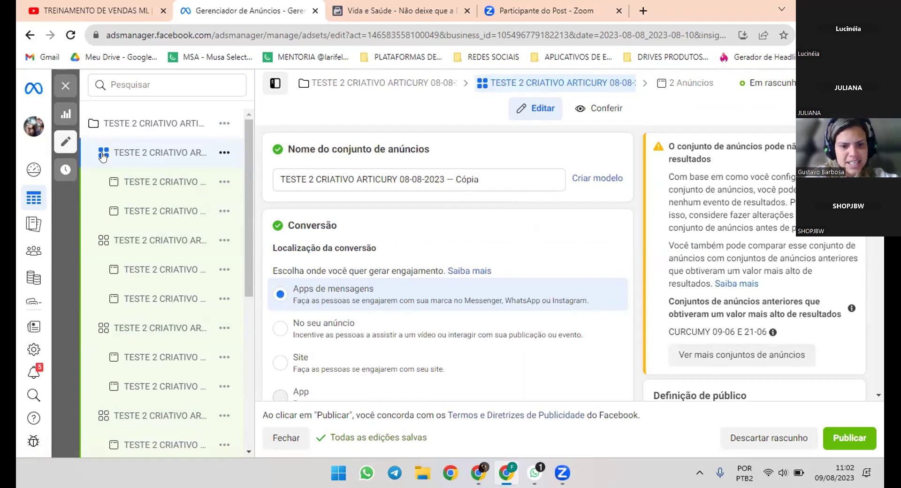
pyautogui.click(135, 181)
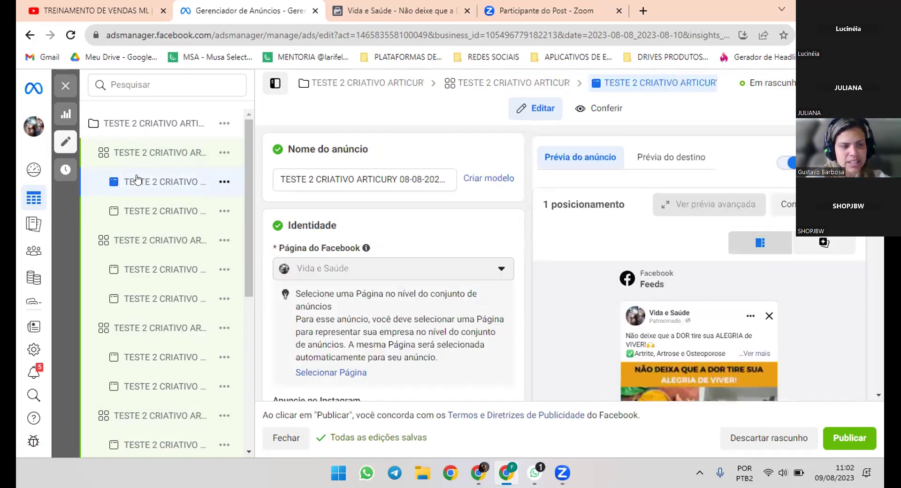
pyautogui.click(223, 182)
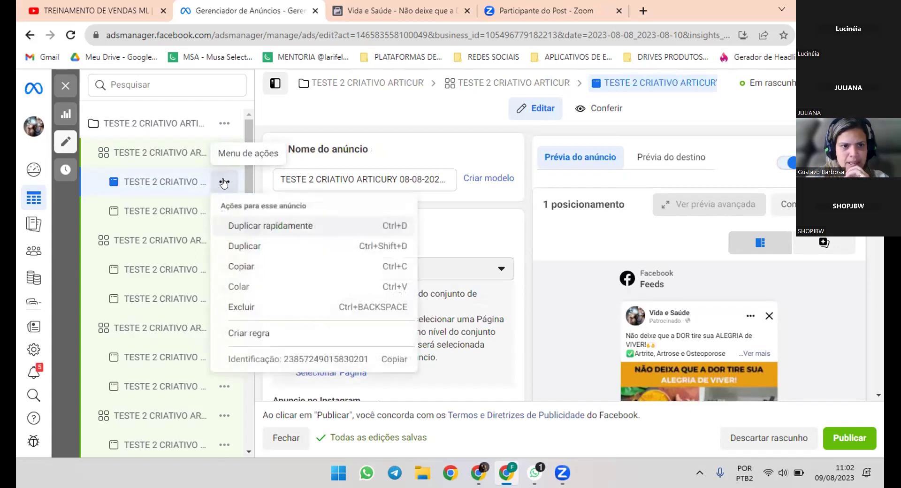
pyautogui.click(235, 308)
pyautogui.click(552, 245)
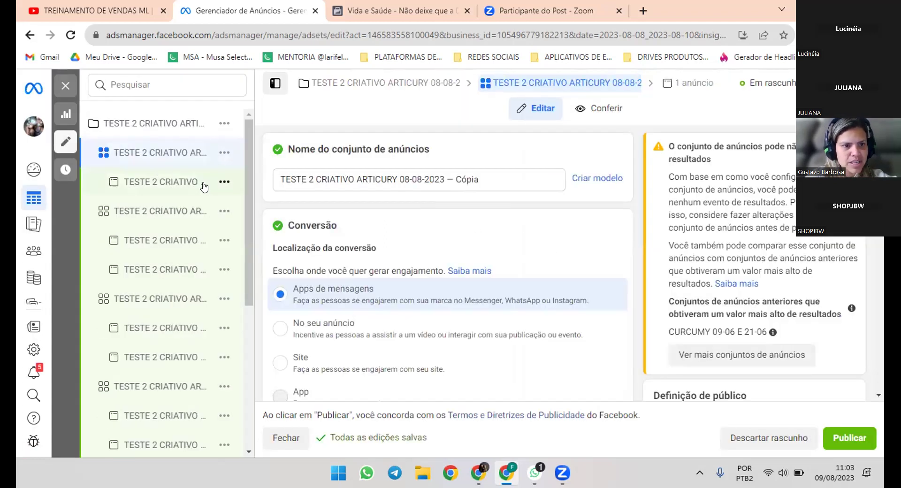
# Set the remaining ad of the first duplicated ad set to "Usar publicação existente".
pyautogui.click(188, 186)
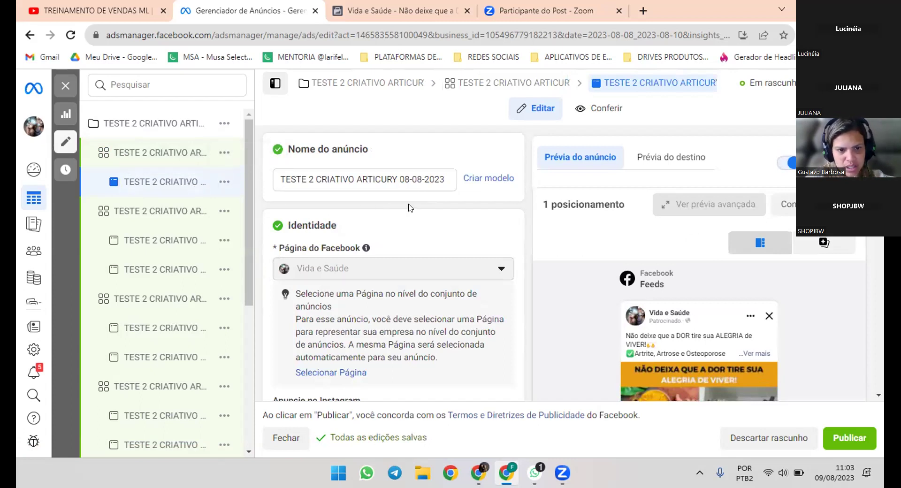
pyautogui.scroll(-5, 410, 208)
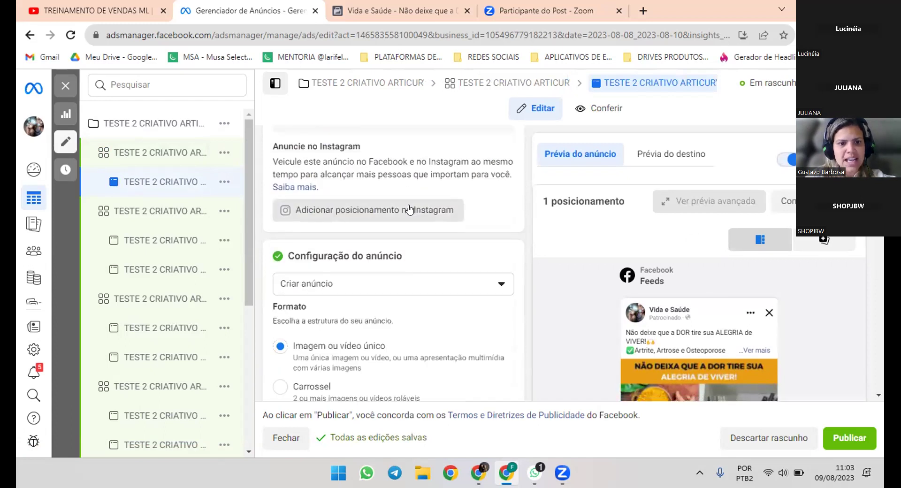
pyautogui.scroll(-1, 409, 207)
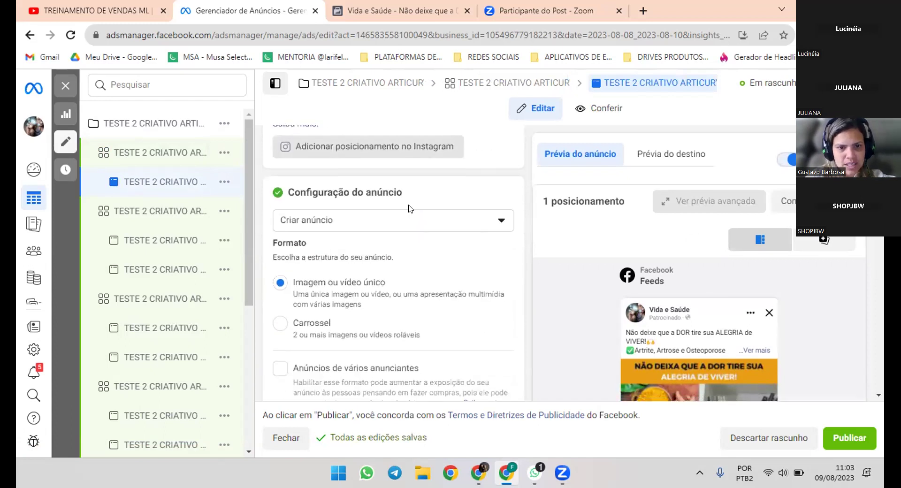
pyautogui.click(391, 223)
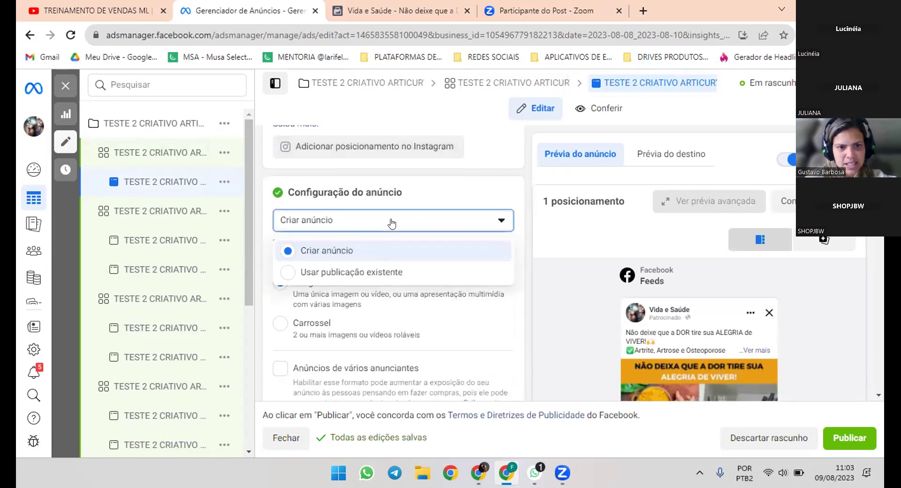
pyautogui.click(288, 272)
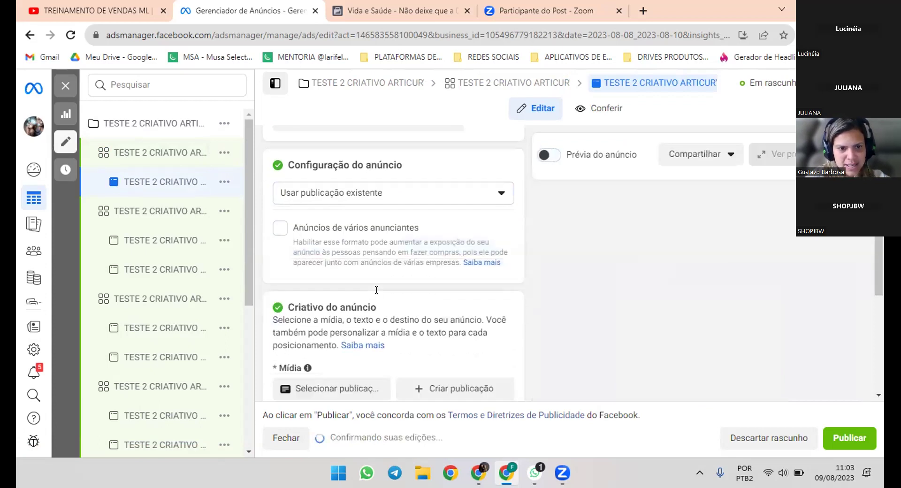
# Paste the copied ID of the Vida e Saúde video post as the first ad set's ad creative and apply it.
pyautogui.scroll(-10, 376, 290)
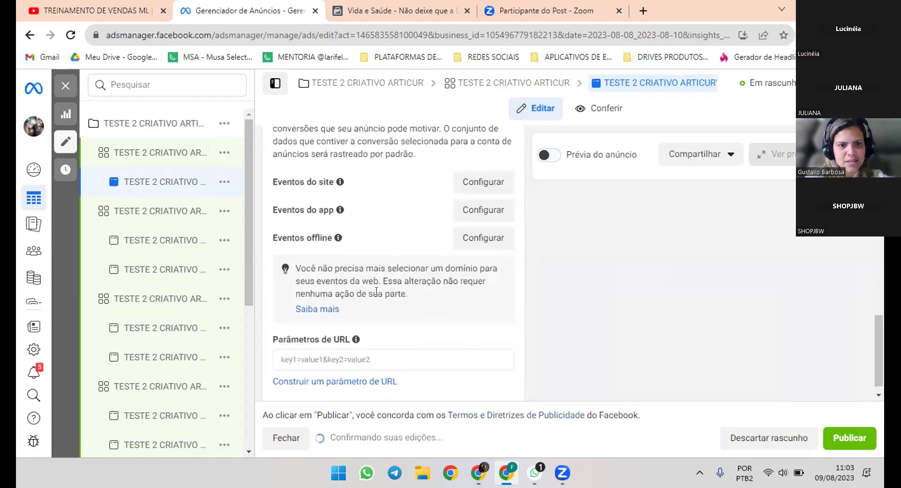
pyautogui.scroll(3, 377, 292)
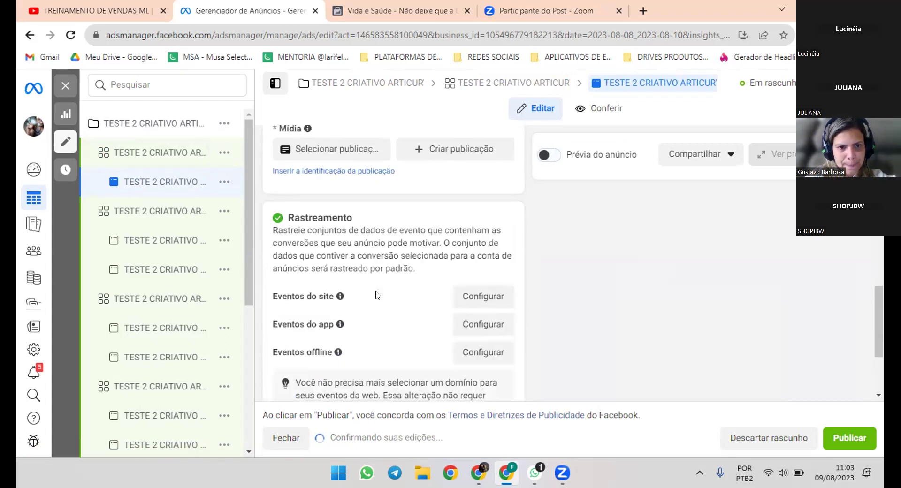
pyautogui.scroll(2, 377, 295)
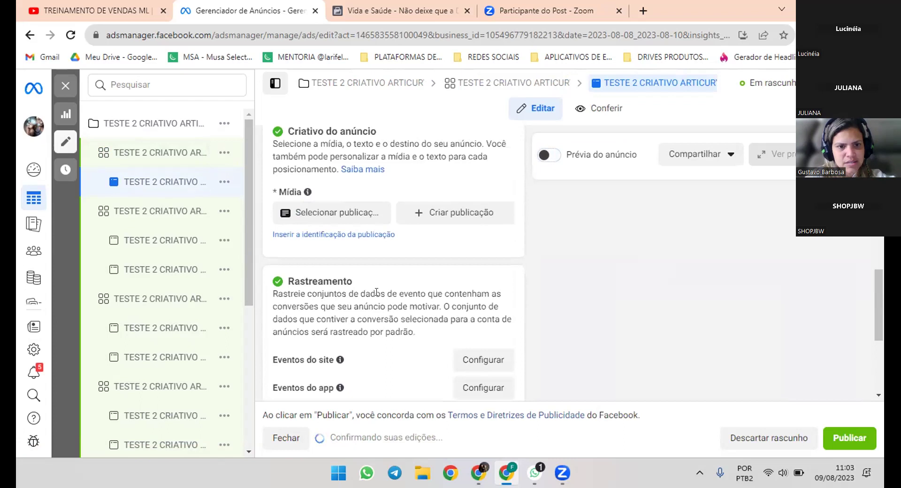
pyautogui.click(357, 234)
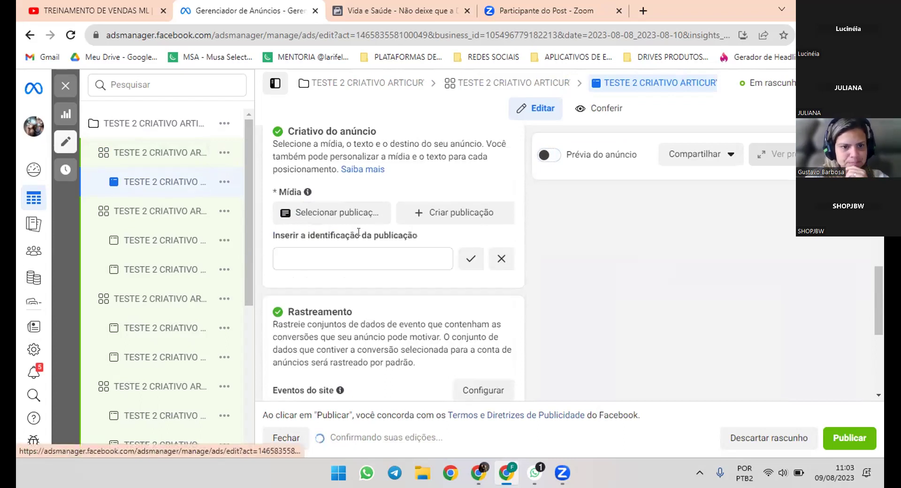
pyautogui.click(356, 259)
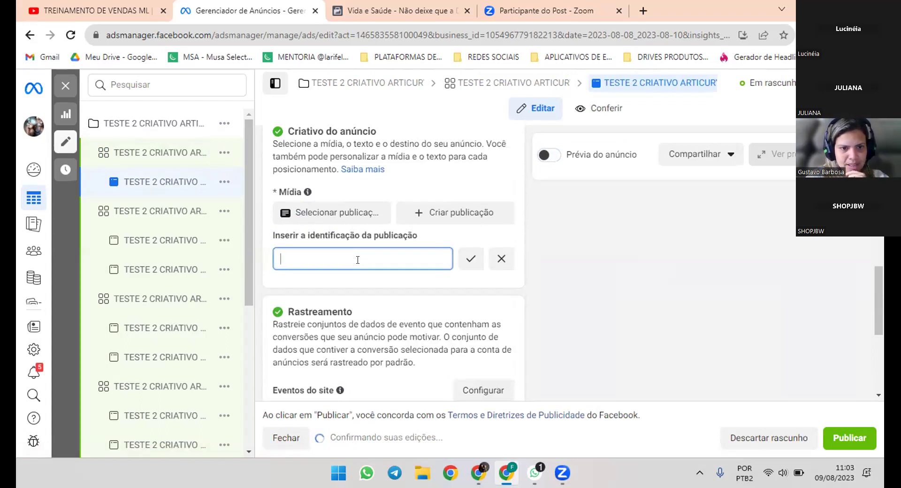
pyautogui.hotkey('ctrl', 'v')
pyautogui.click(468, 259)
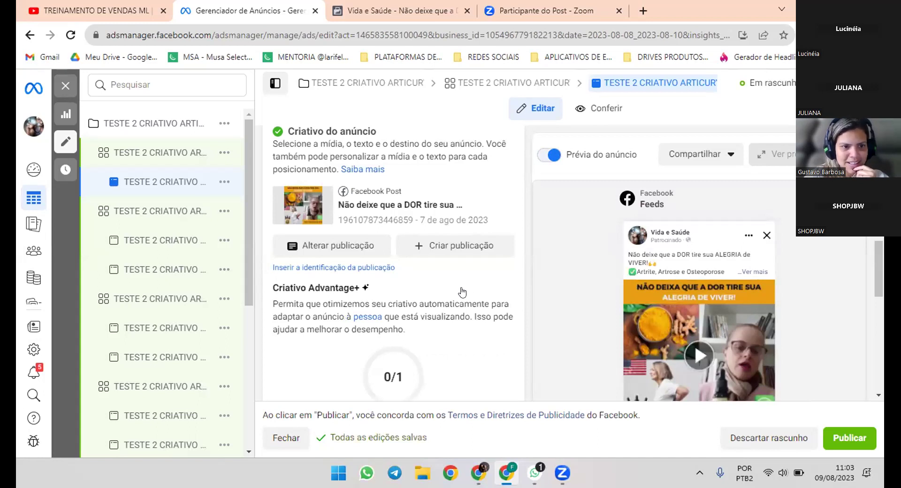
pyautogui.scroll(-3, 462, 292)
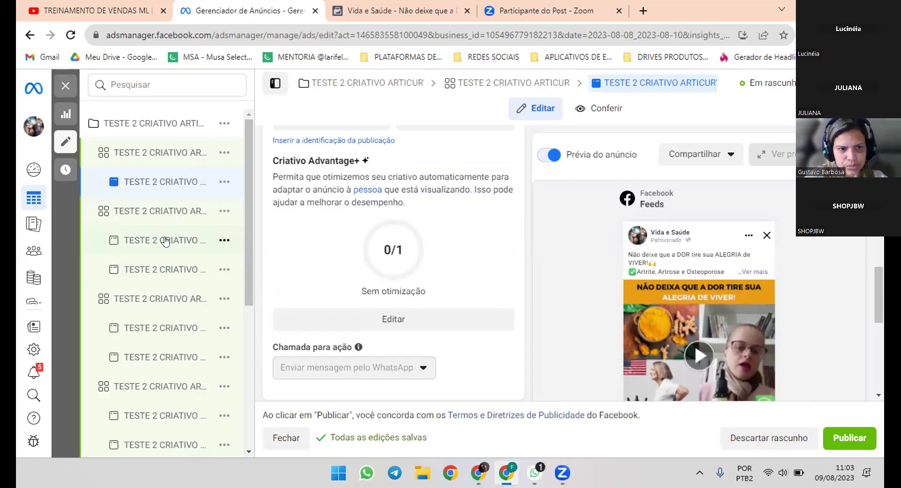
# Delete the first of the two ads in the second duplicated ad set and confirm the deletion.
pyautogui.click(196, 241)
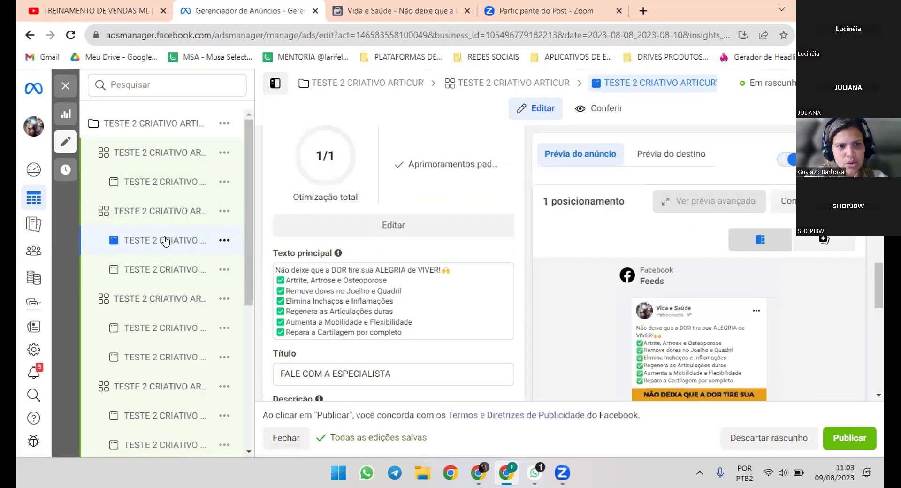
pyautogui.click(223, 241)
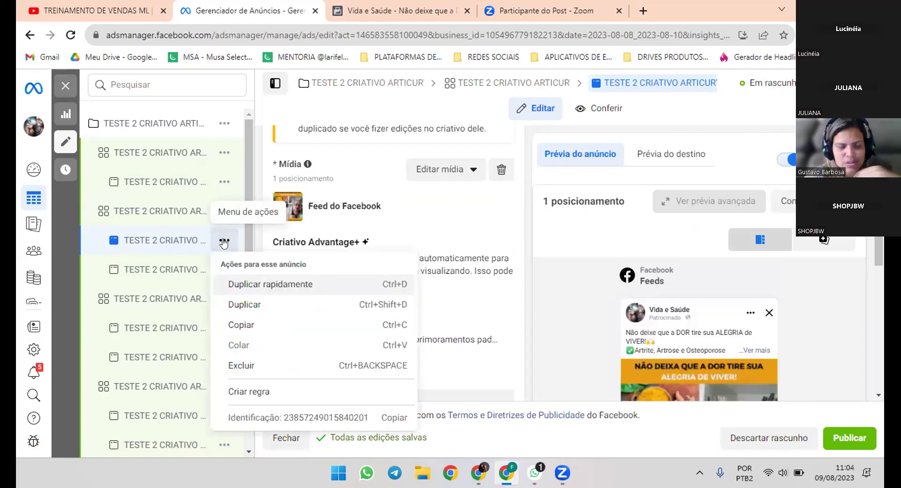
pyautogui.click(244, 368)
pyautogui.click(551, 246)
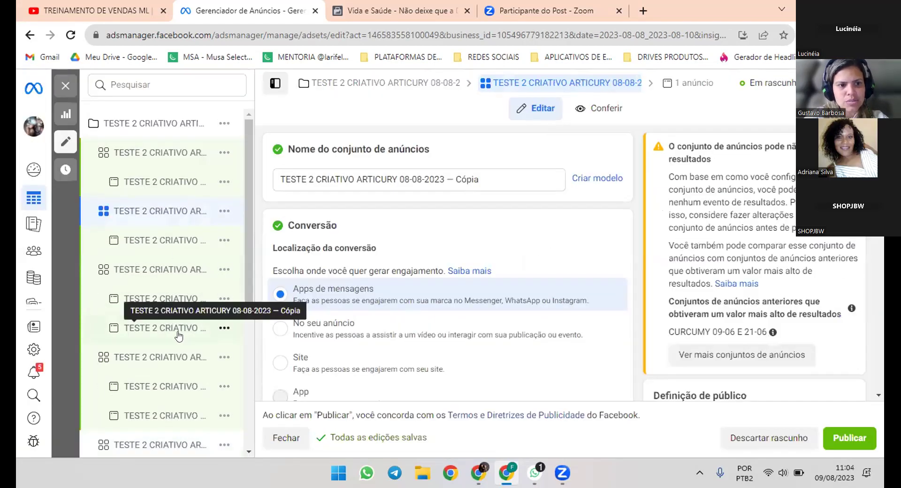
# Set the remaining ad of the second duplicated ad set to "Usar publicação existente".
pyautogui.scroll(-3, 182, 334)
pyautogui.scroll(3, 179, 339)
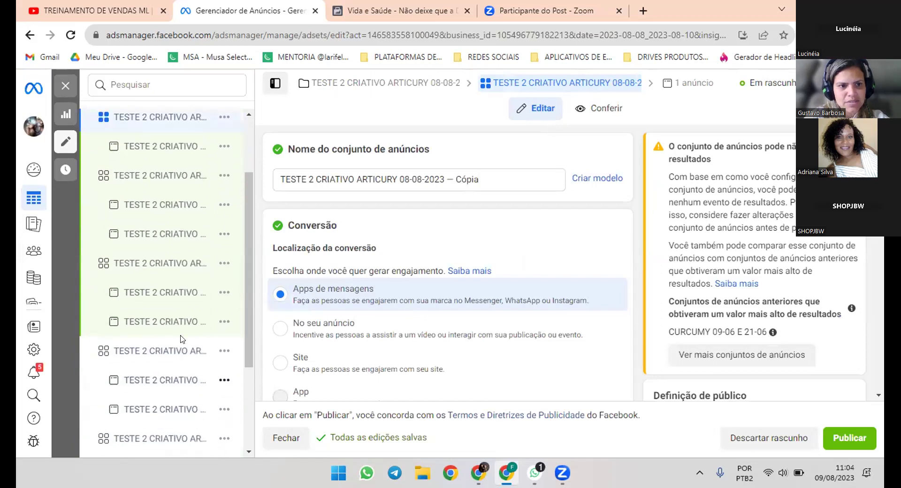
pyautogui.click(168, 240)
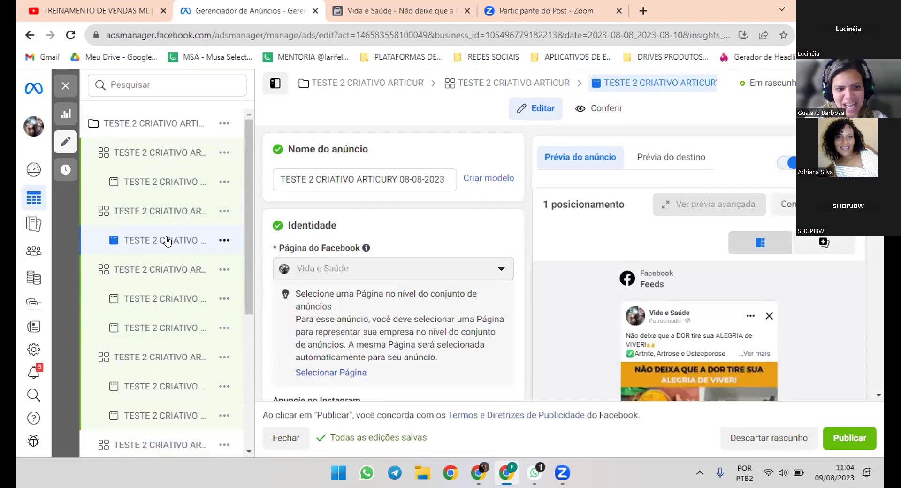
pyautogui.scroll(-2, 407, 277)
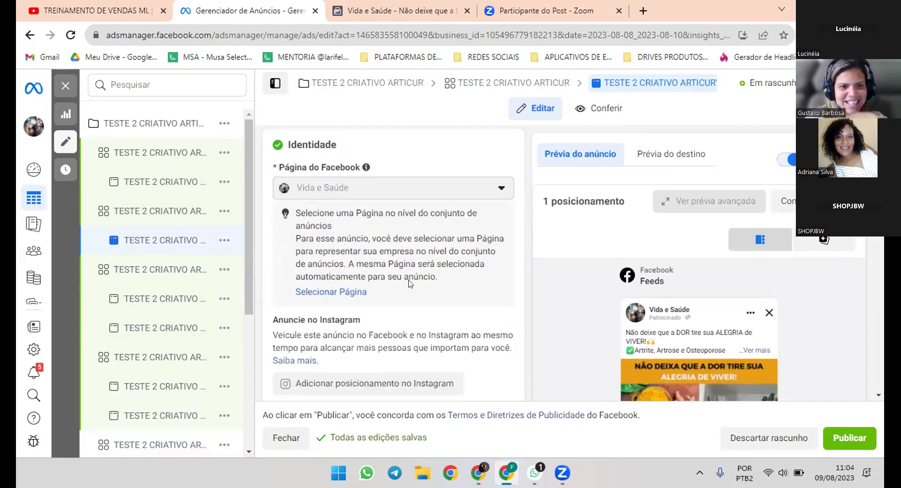
pyautogui.scroll(-5, 408, 283)
pyautogui.scroll(-2, 408, 285)
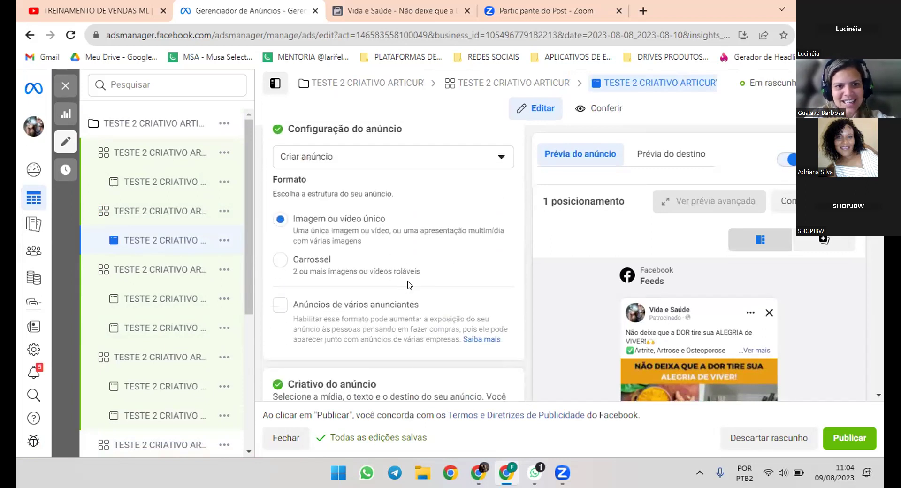
pyautogui.scroll(1, 408, 284)
pyautogui.click(418, 220)
pyautogui.click(357, 272)
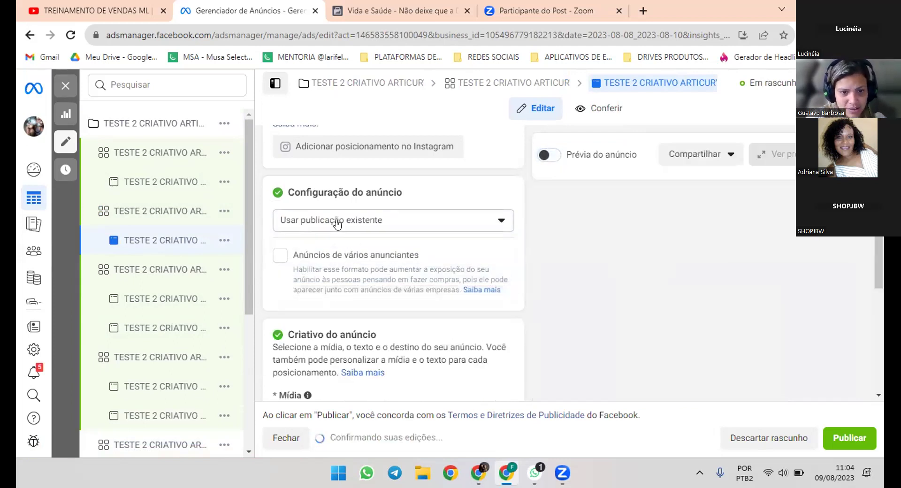
# Paste the copied post ID as the ad creative in the second duplicated ad set and apply it.
pyautogui.scroll(-2, 348, 271)
pyautogui.scroll(-1, 348, 271)
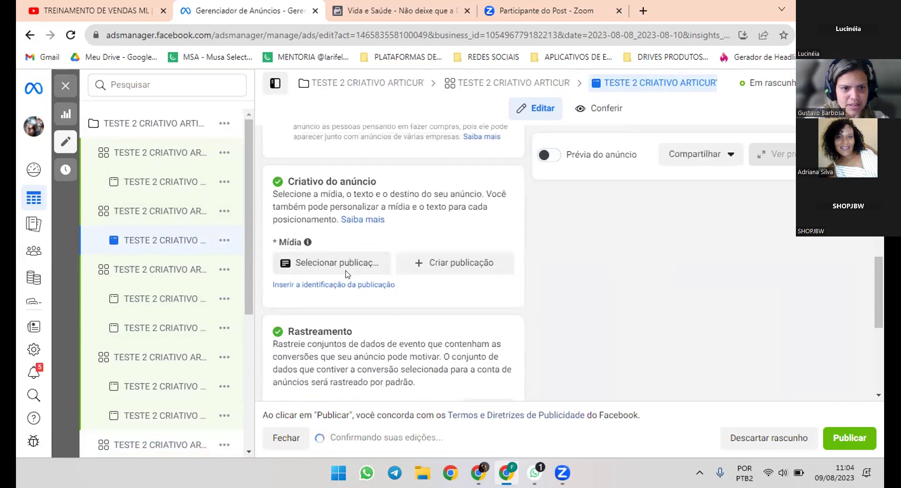
pyautogui.click(340, 246)
pyautogui.click(332, 268)
pyautogui.hotkey('ctrl', 'v')
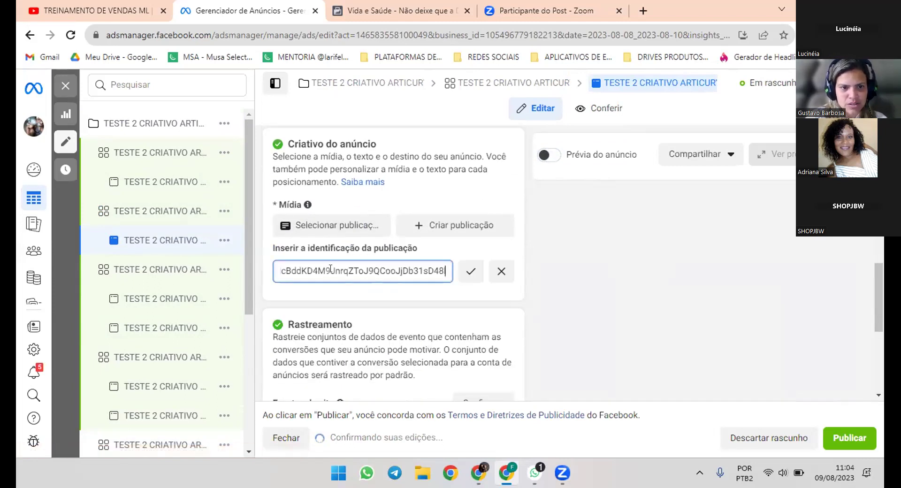
pyautogui.click(463, 279)
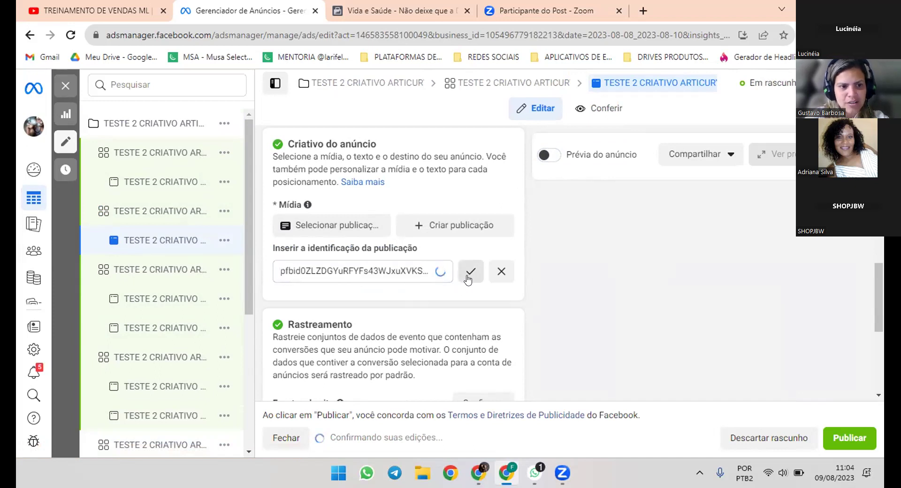
# Delete the first of the two ads in the third duplicated ad set and confirm the deletion.
pyautogui.click(221, 300)
pyautogui.click(263, 222)
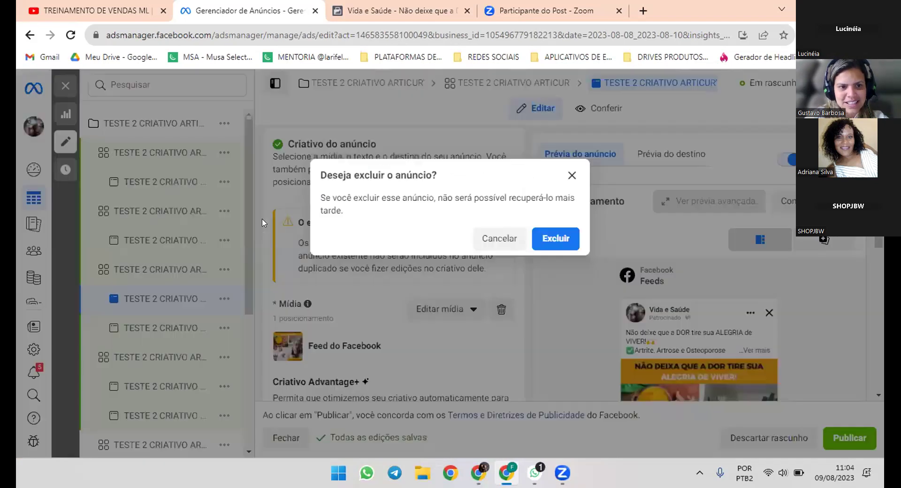
pyautogui.click(538, 245)
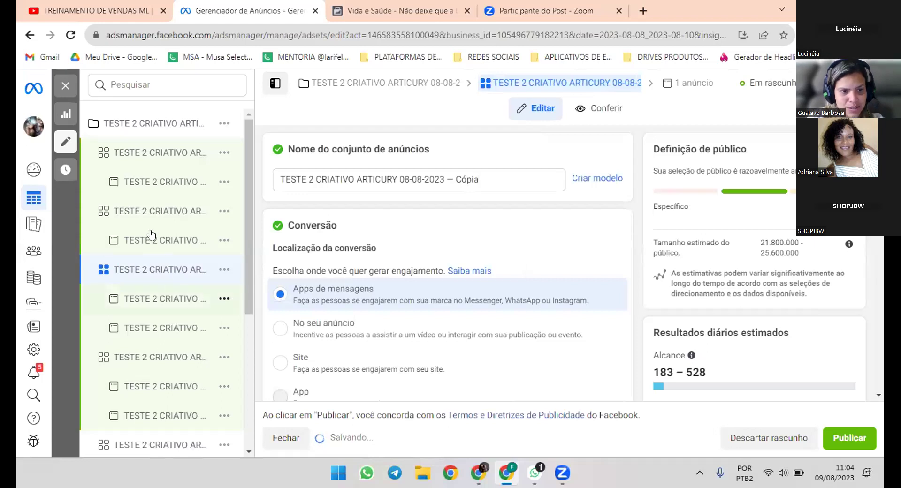
# Set the remaining ad of the third duplicated ad set to "Usar publicação existente".
pyautogui.click(147, 299)
pyautogui.scroll(-2, 438, 259)
pyautogui.scroll(-3, 438, 259)
pyautogui.click(412, 287)
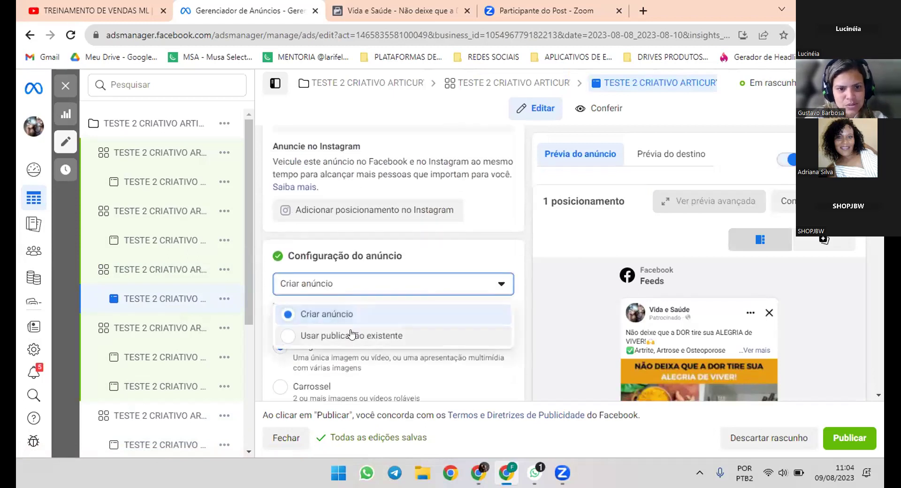
pyautogui.click(368, 331)
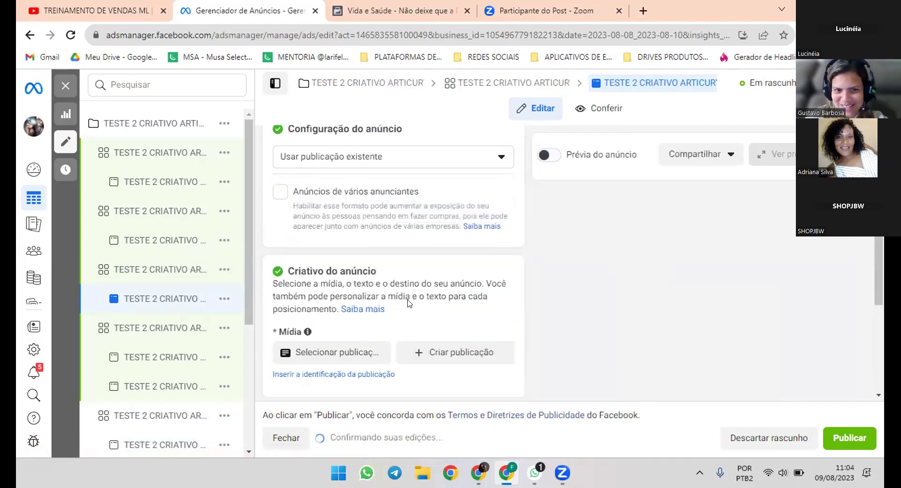
# Paste the copied post ID as the ad creative in the third duplicated ad set and apply it.
pyautogui.scroll(-2, 408, 302)
pyautogui.click(364, 310)
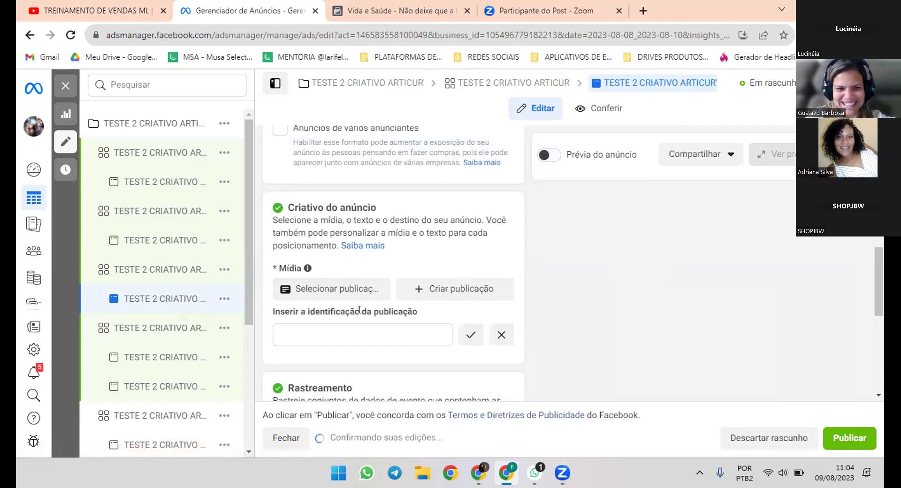
pyautogui.click(353, 333)
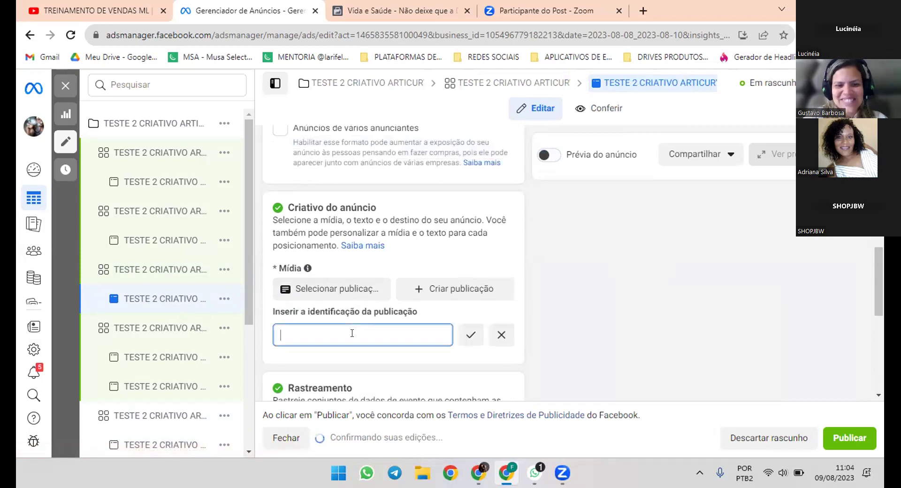
pyautogui.hotkey('ctrl', 'v')
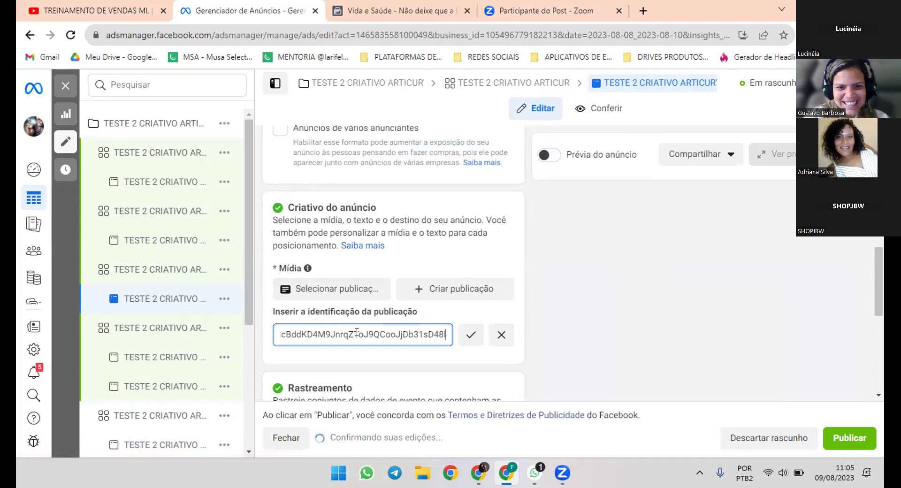
pyautogui.click(457, 342)
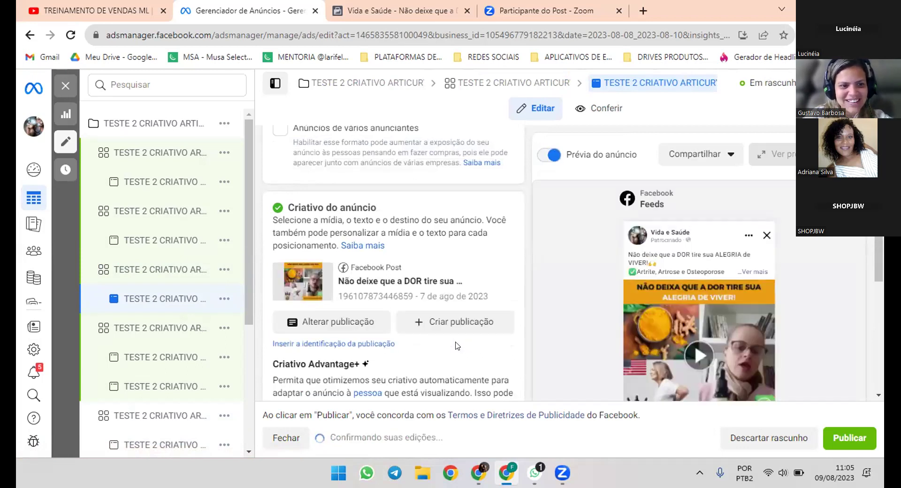
# Delete the first of the two ads in the fourth duplicated ad set and confirm the deletion.
pyautogui.click(204, 359)
pyautogui.click(225, 358)
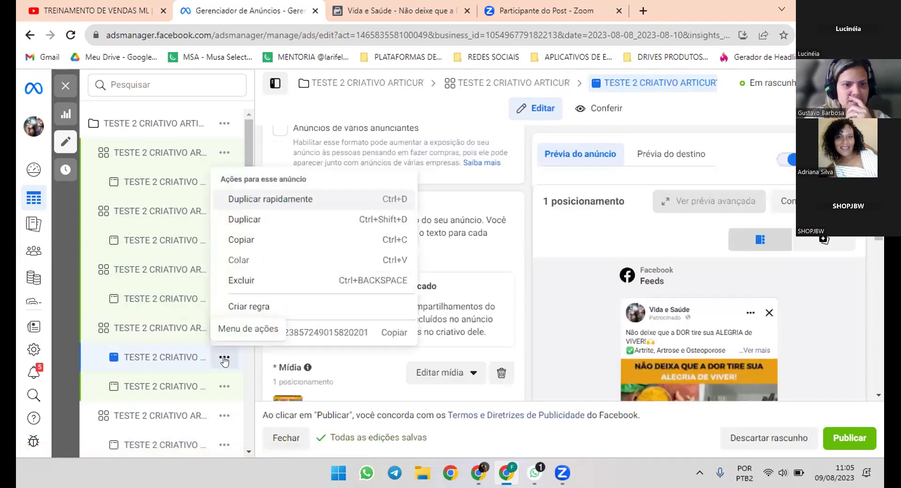
pyautogui.click(241, 280)
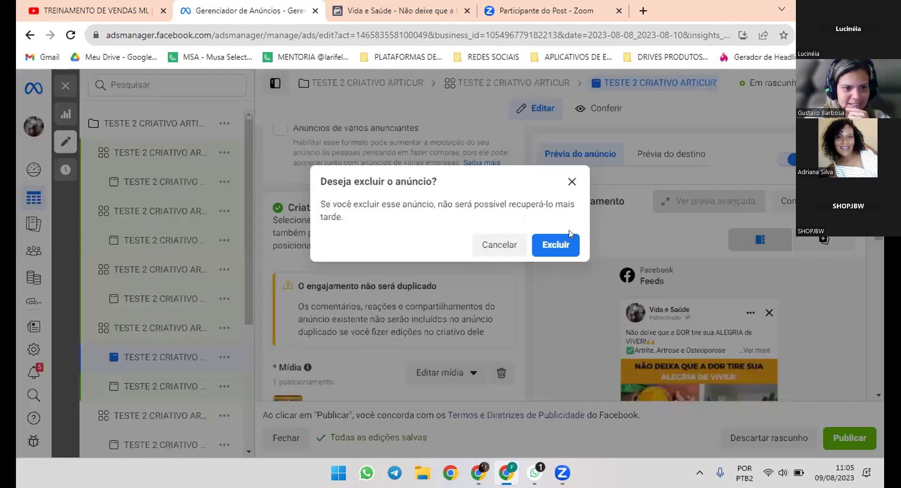
pyautogui.click(570, 246)
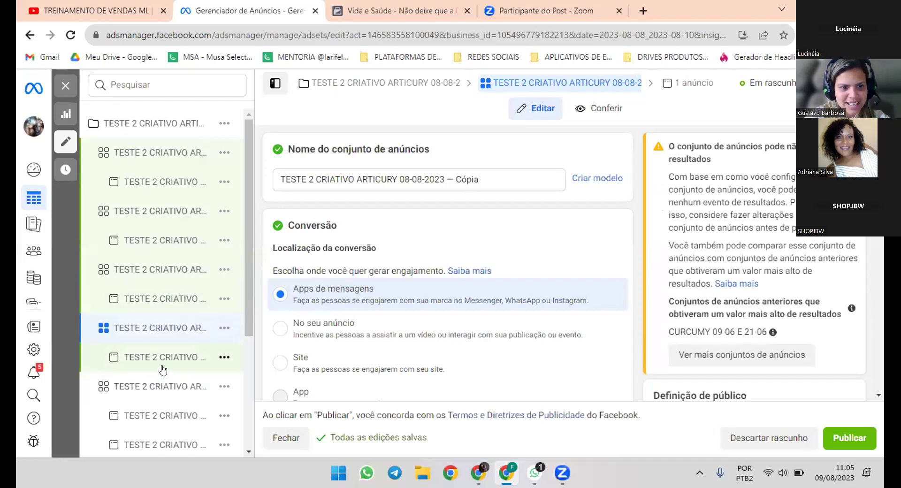
# Set the remaining ad of the fourth duplicated ad set to "Usar publicação existente".
pyautogui.click(164, 356)
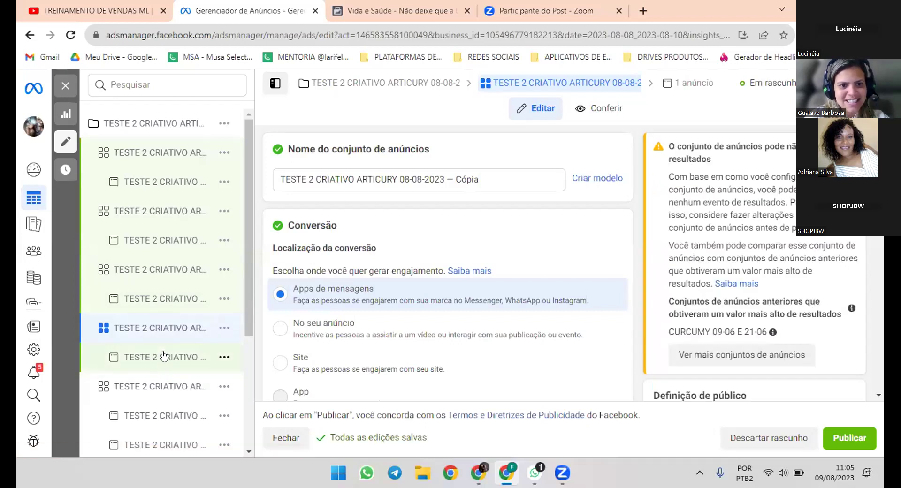
pyautogui.scroll(-4, 381, 274)
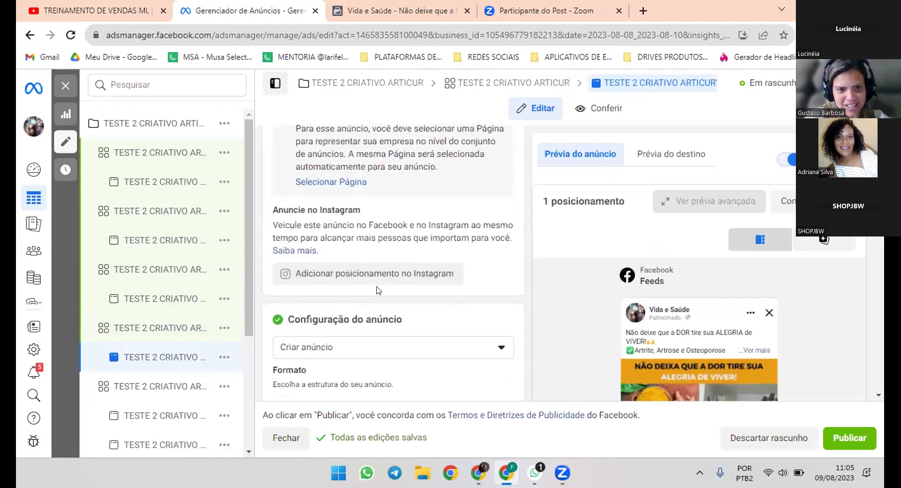
pyautogui.scroll(-2, 377, 290)
pyautogui.scroll(-2, 375, 294)
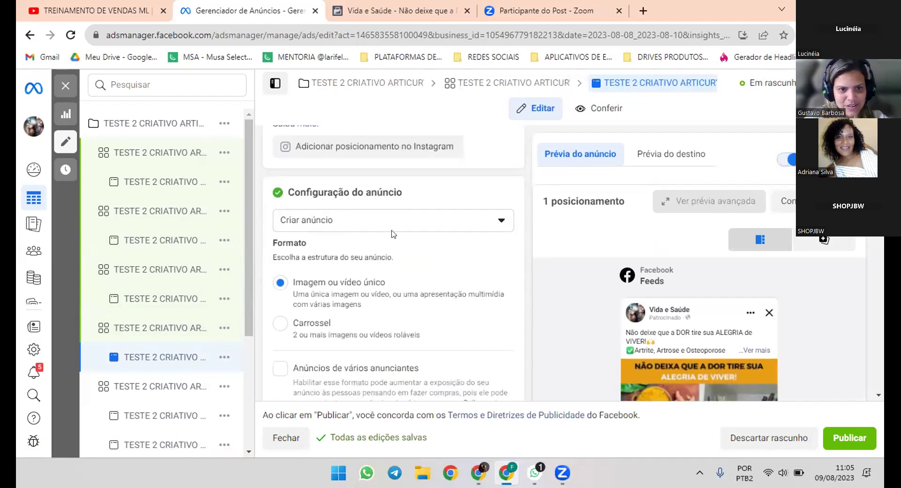
pyautogui.click(399, 221)
pyautogui.click(368, 274)
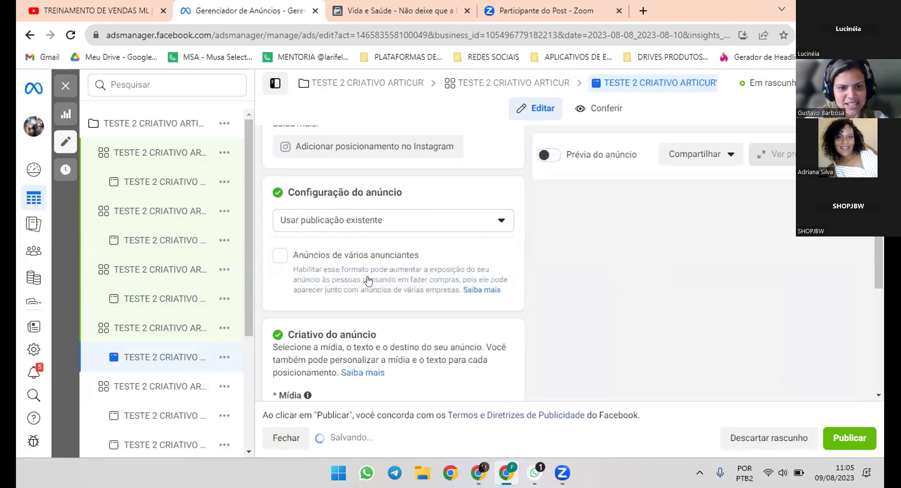
# Paste the copied post ID as the ad creative in the fourth duplicated ad set and apply it.
pyautogui.scroll(-1, 370, 325)
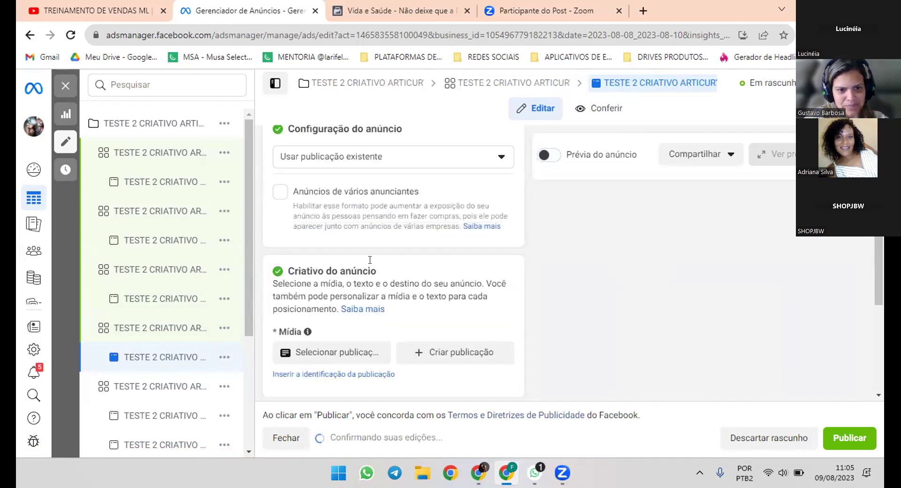
pyautogui.scroll(-1, 331, 219)
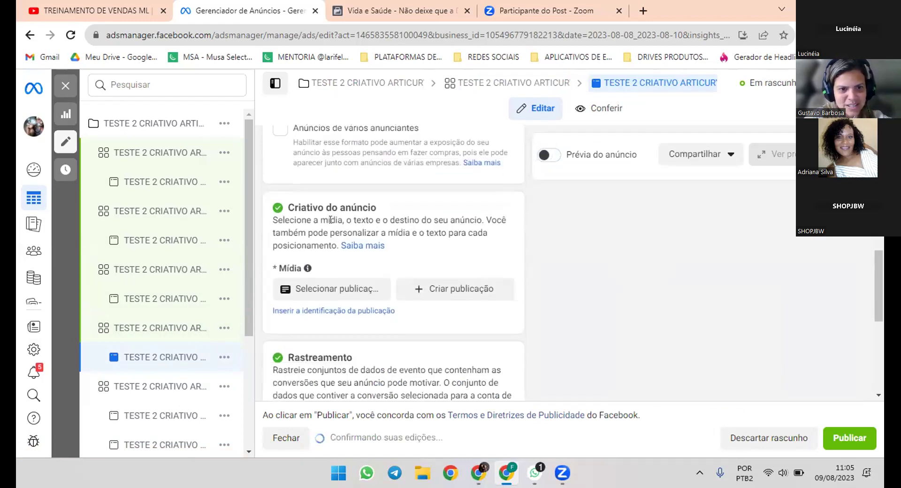
pyautogui.click(322, 311)
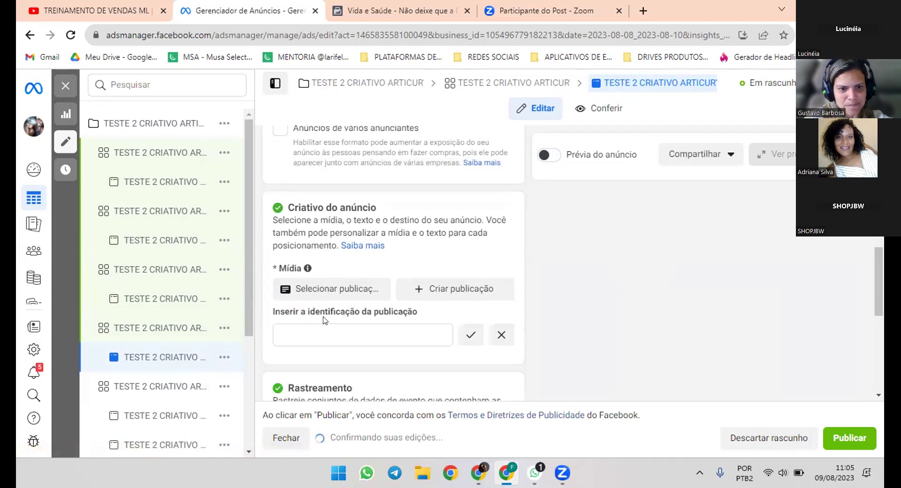
pyautogui.hotkey('ctrl', 'v')
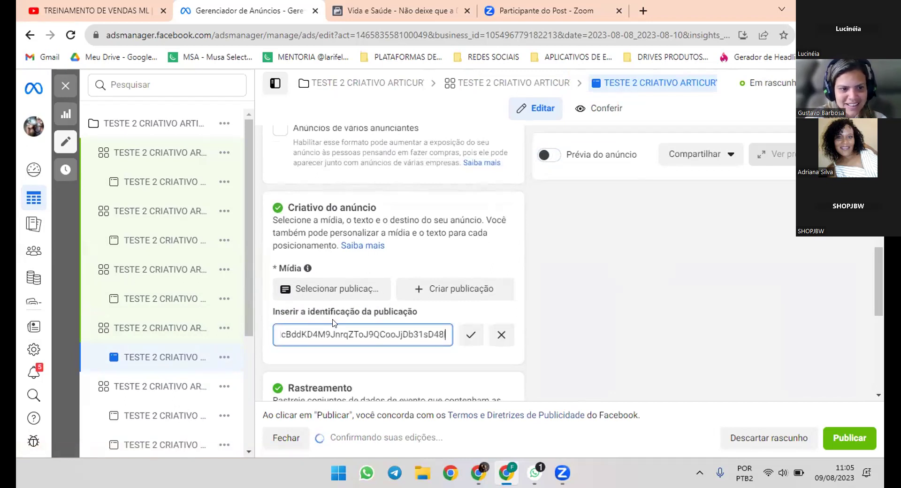
pyautogui.click(473, 337)
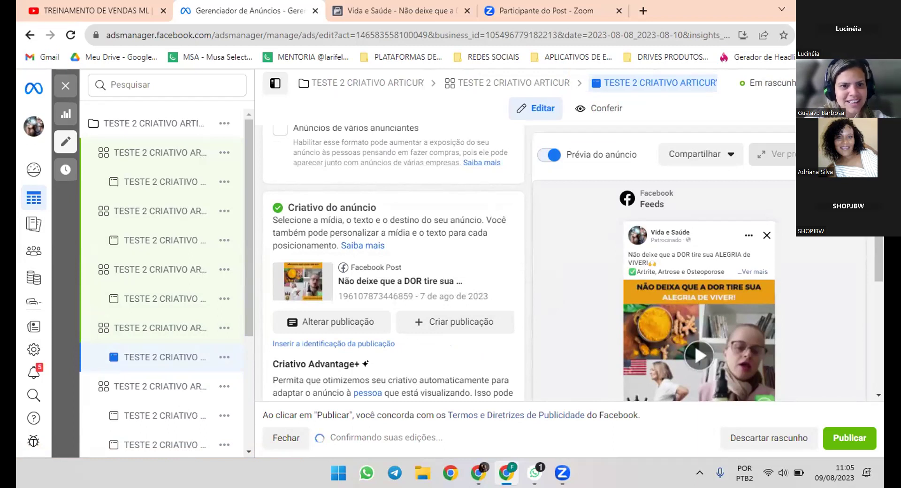
# Close the ad editor and publish the draft items of the TESTE 2 CRIATIVO ARTICURY 08-08-2023 campaign.
pyautogui.moveTo(29, 168)
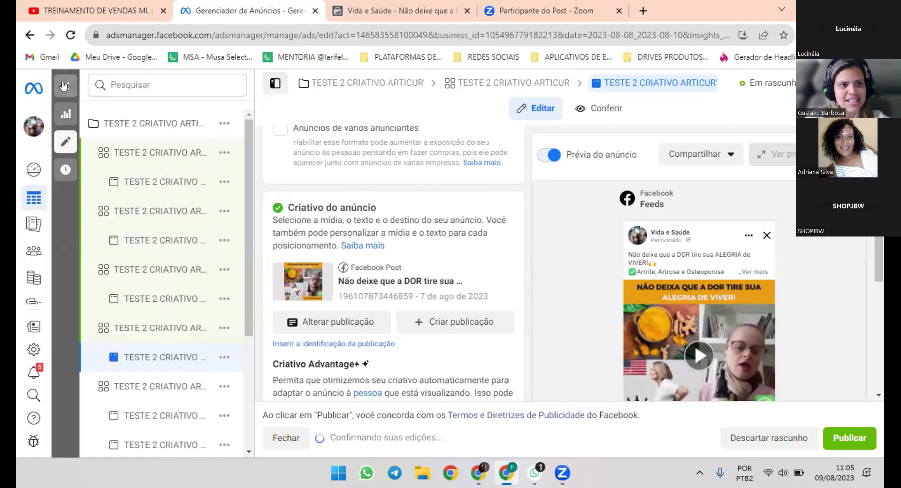
pyautogui.click(64, 86)
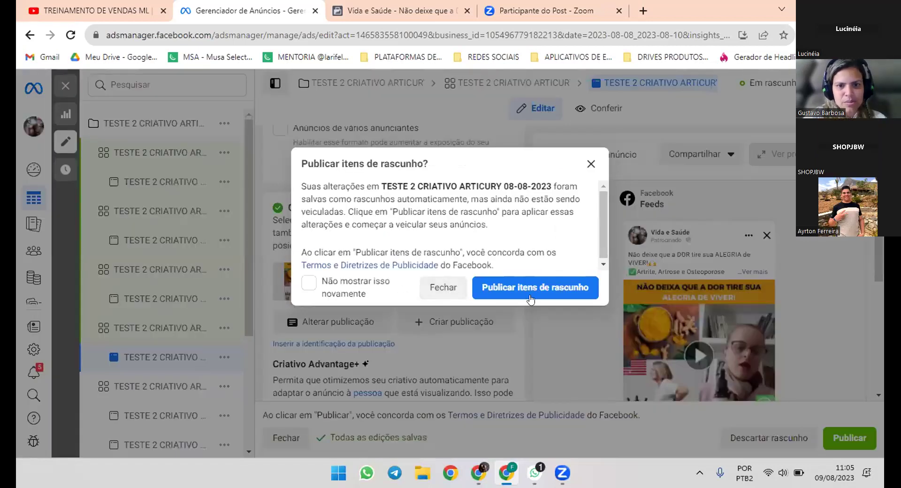
pyautogui.click(534, 291)
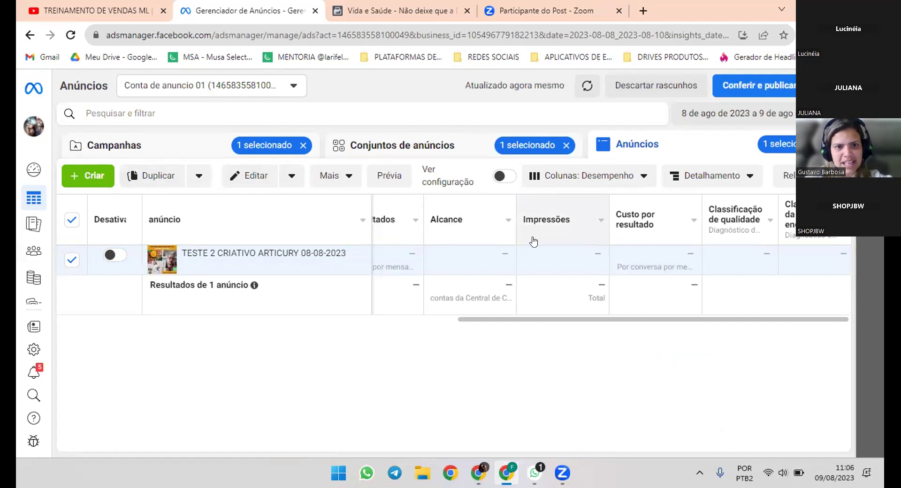
# Select all four "TESTE 2 CRIATIVO ARTICURY 08-08-2023 – Cópia" ad sets and list their ads.
pyautogui.click(456, 146)
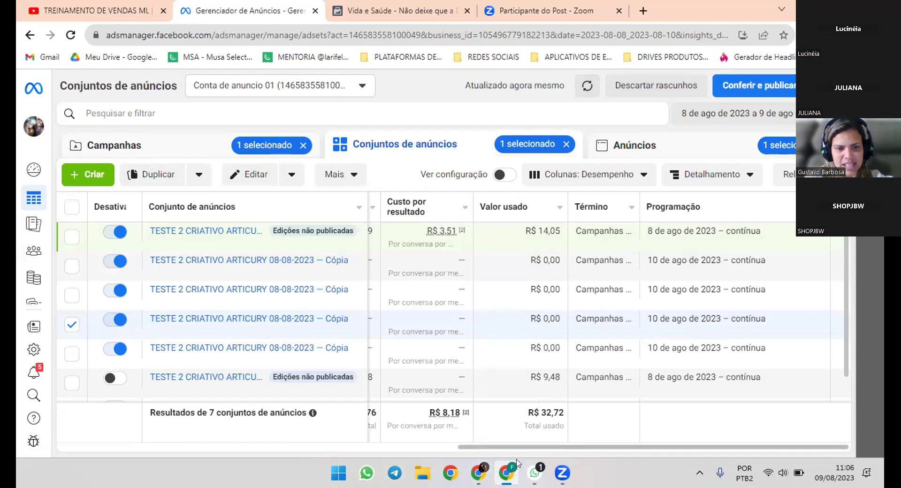
pyautogui.moveTo(520, 447); pyautogui.dragTo(94, 455)
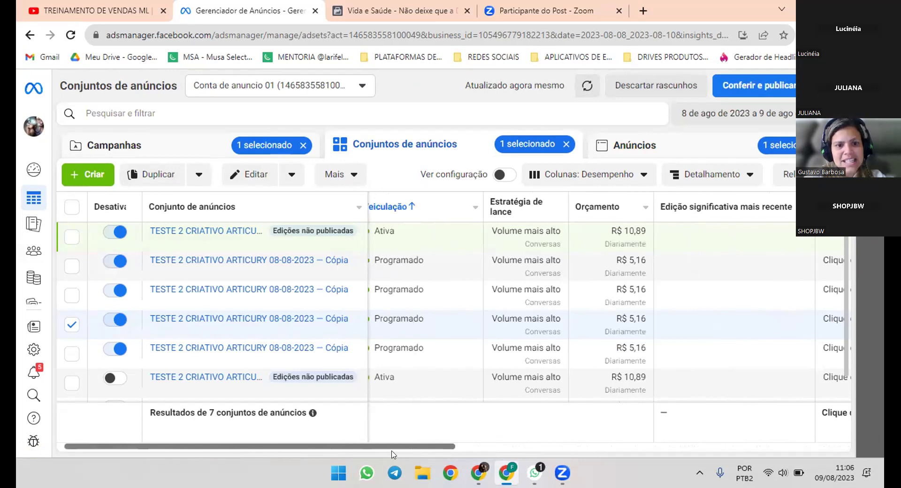
pyautogui.moveTo(391, 451); pyautogui.dragTo(293, 459)
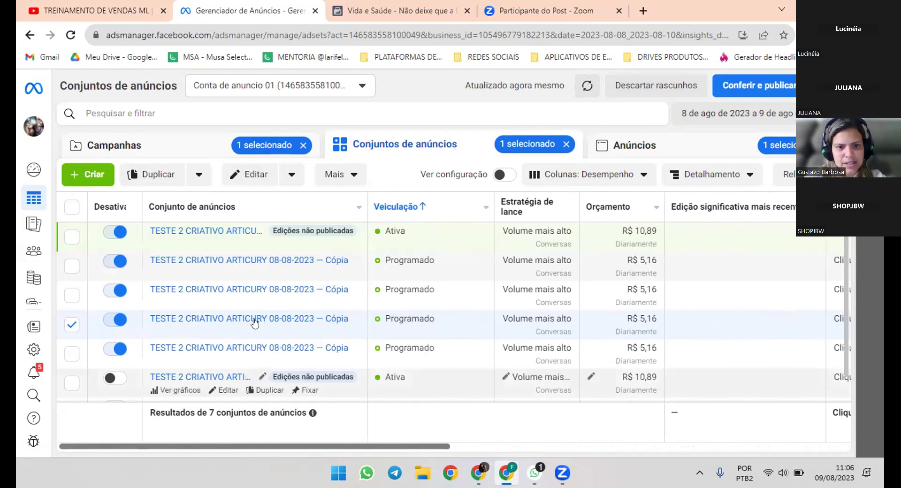
pyautogui.click(71, 266)
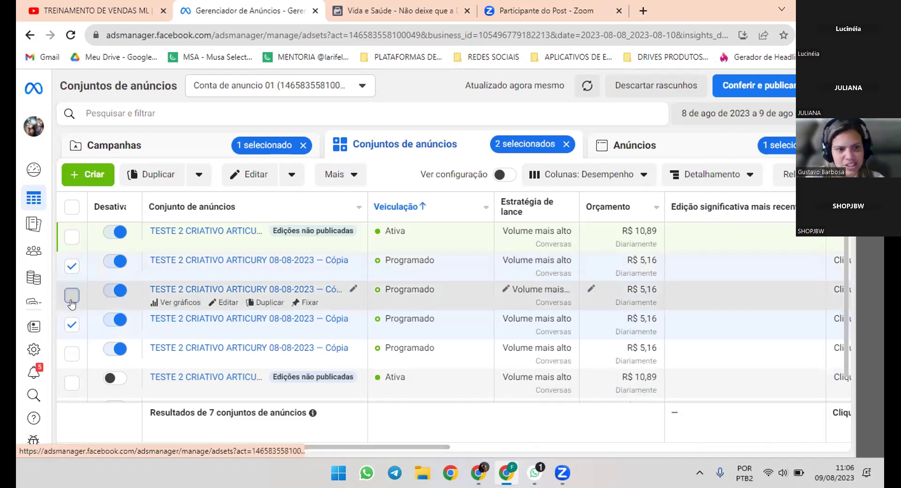
pyautogui.click(71, 295)
pyautogui.click(71, 354)
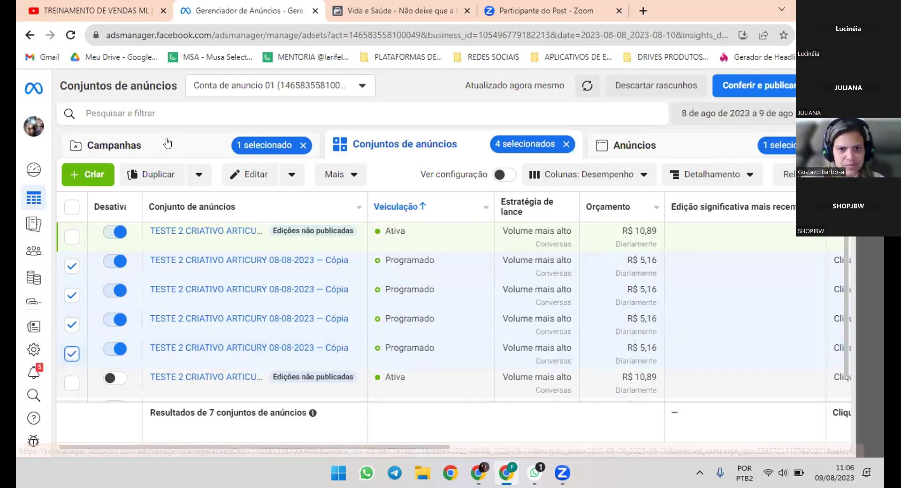
pyautogui.click(642, 147)
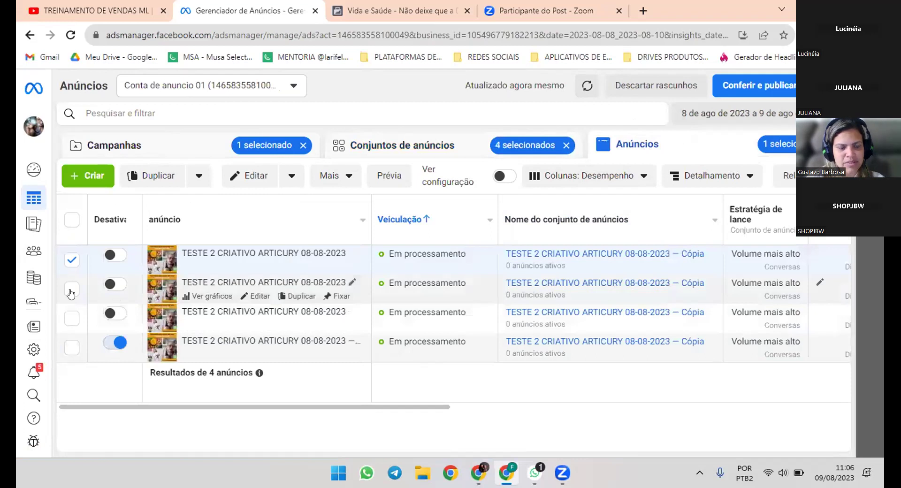
# Turn on the three deactivated ads belonging to the copied ad sets.
pyautogui.click(114, 312)
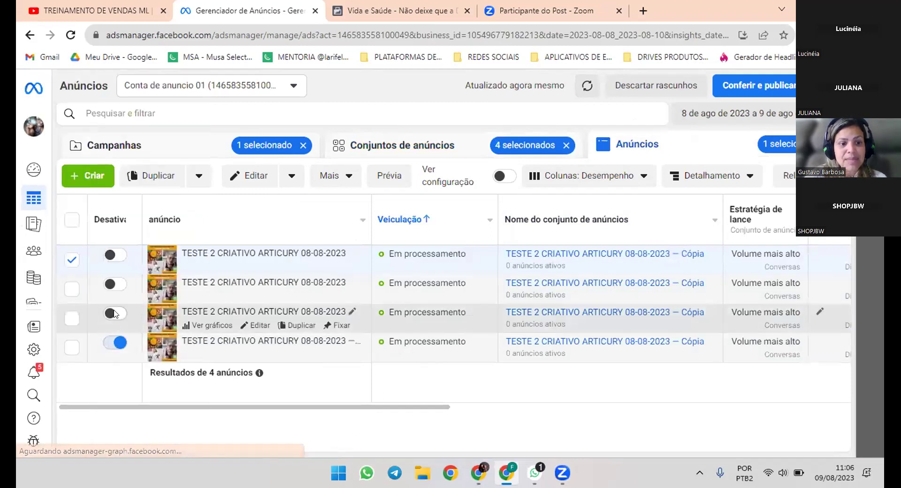
pyautogui.click(113, 283)
pyautogui.click(114, 252)
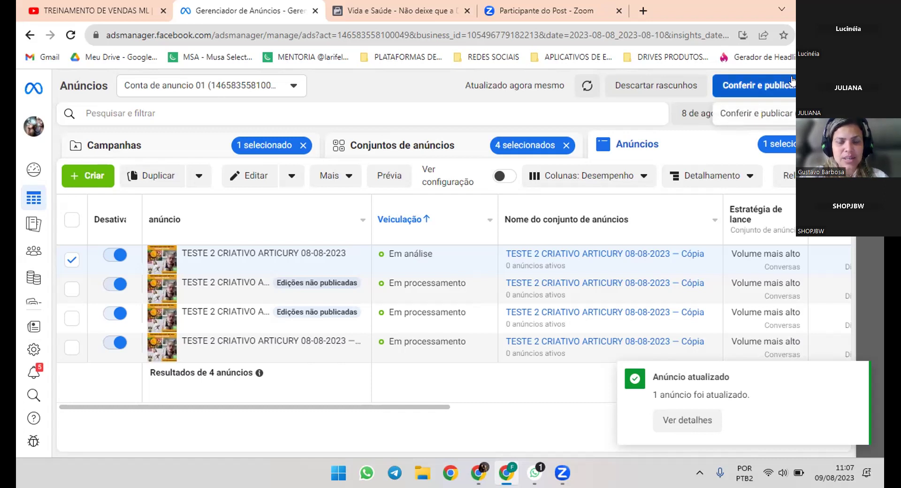
# Discard all unpublished drafts in the ad account and confirm.
pyautogui.click(686, 86)
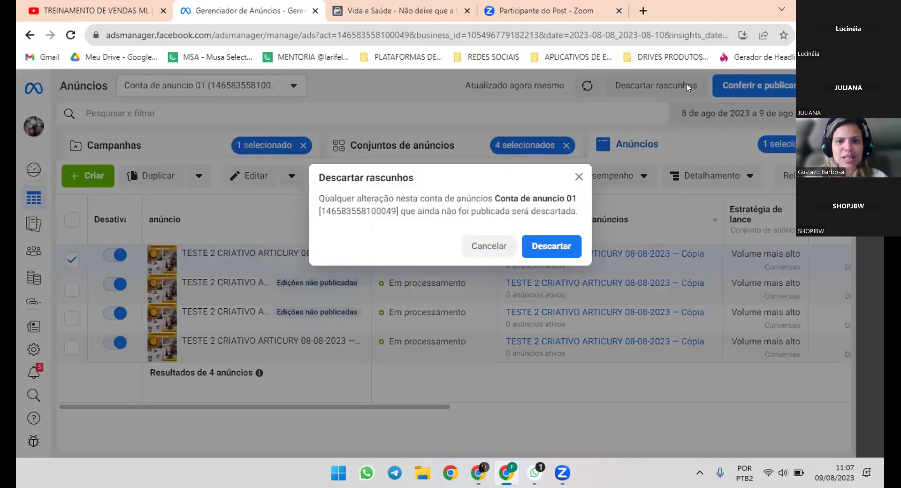
pyautogui.click(550, 247)
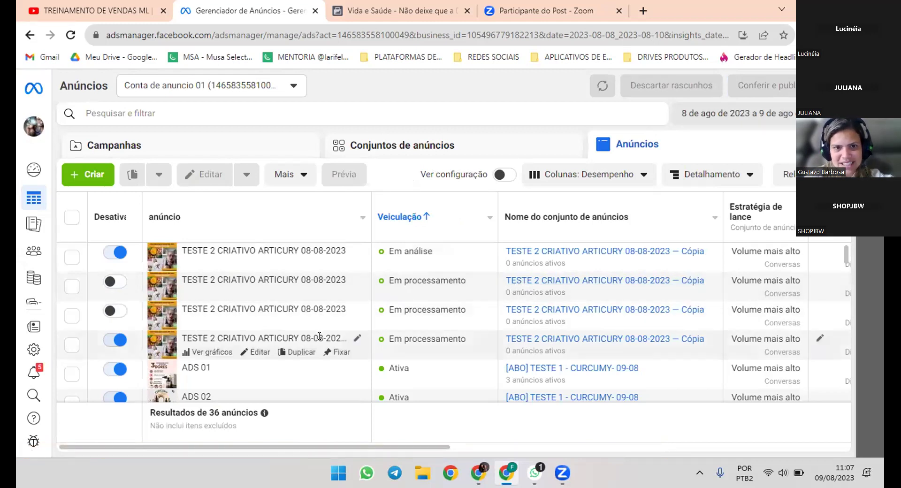
# Check the activation and delivery status of the copied ARTICURY ads and their ad sets.
pyautogui.scroll(-1, 310, 337)
pyautogui.scroll(1, 315, 346)
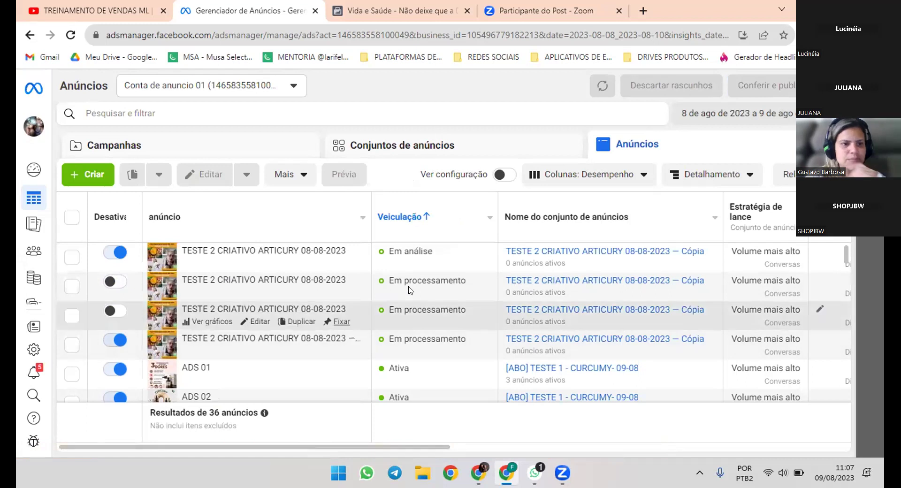
pyautogui.scroll(-1, 124, 300)
pyautogui.scroll(1, 124, 301)
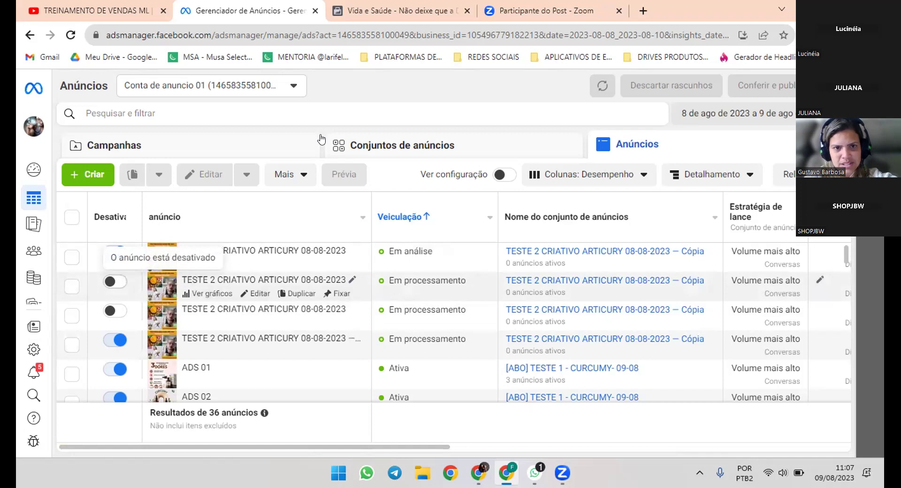
pyautogui.click(381, 143)
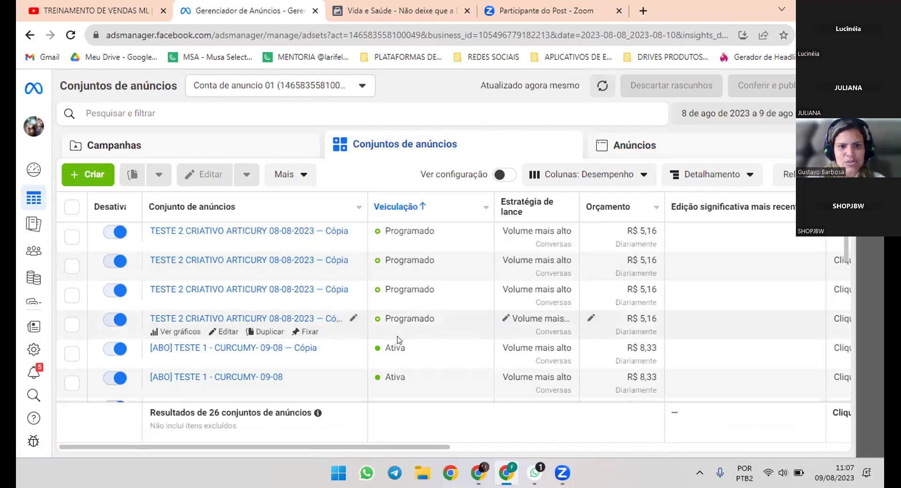
pyautogui.click(659, 142)
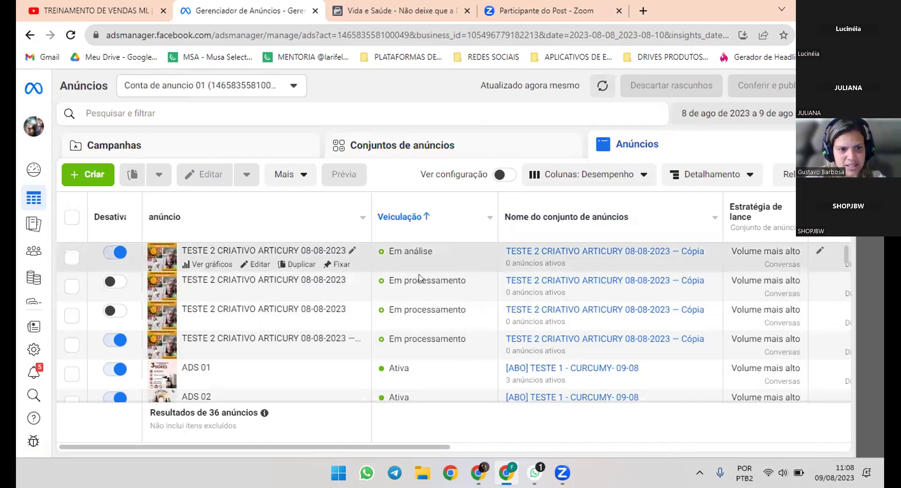
# Turn on the two TESTE 2 CRIATIVO ARTICURY 08-08-2023 ads that are still deactivated.
pyautogui.click(114, 282)
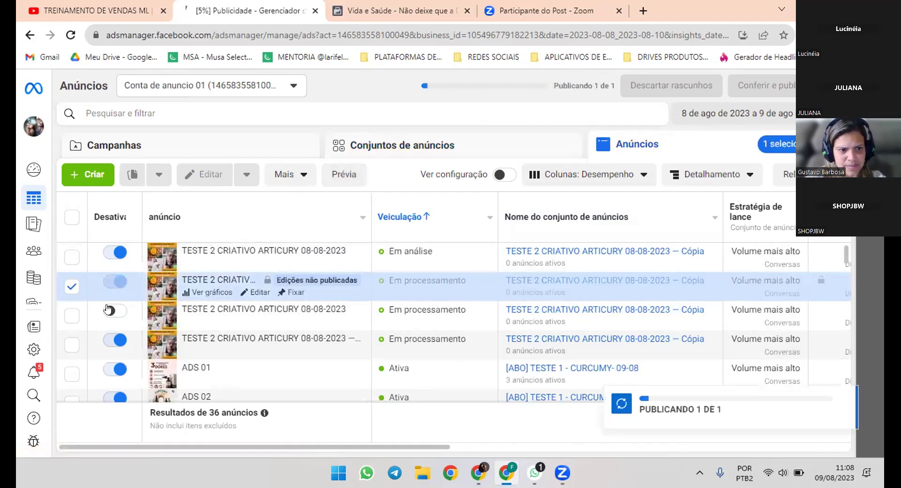
pyautogui.click(109, 309)
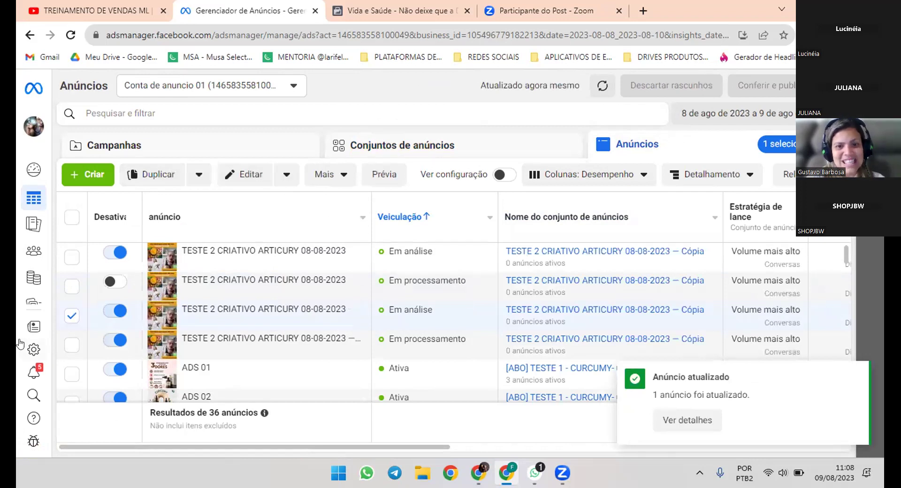
# Turn on the one TESTE 2 CRIATIVO ARTICURY 08-08-2023 ad that is still switched off.
pyautogui.click(120, 281)
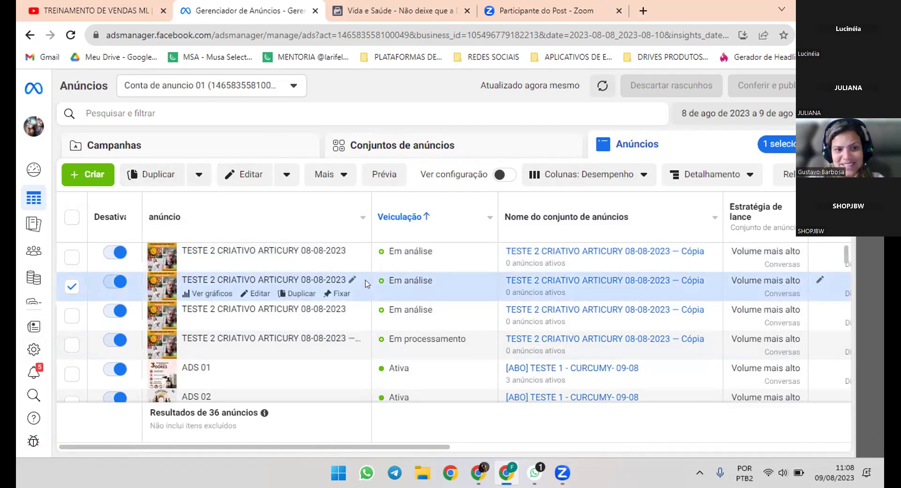
# Examine the ads list, comparing creatives, delivery status and ad sets of the CURCUMY and ARTICURY ads.
pyautogui.scroll(-2, 366, 283)
pyautogui.scroll(-2, 365, 289)
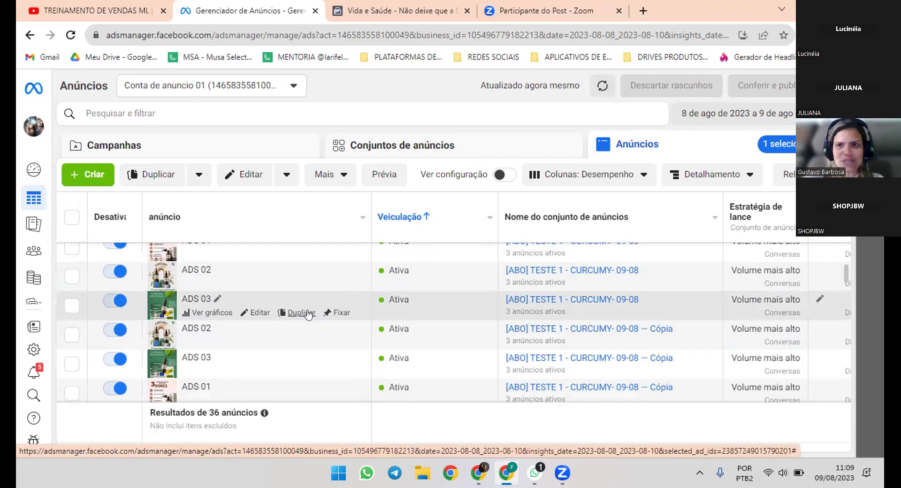
pyautogui.scroll(1, 308, 315)
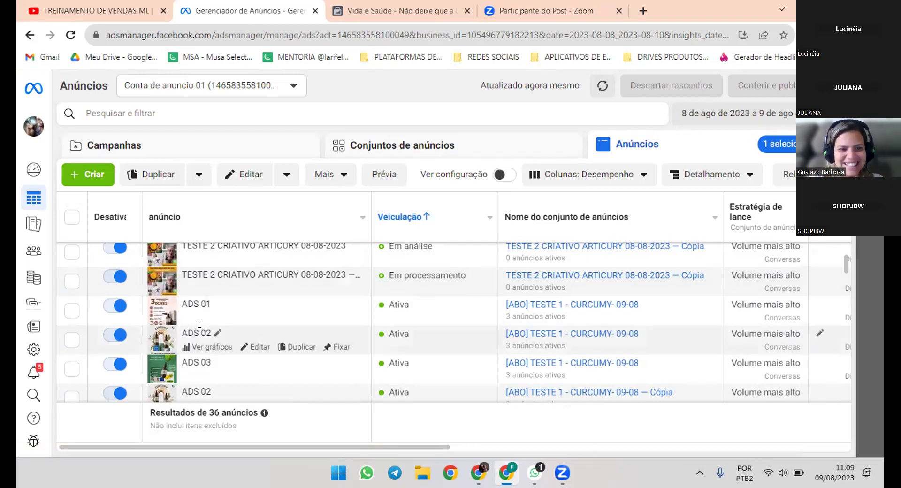
pyautogui.scroll(-2, 205, 325)
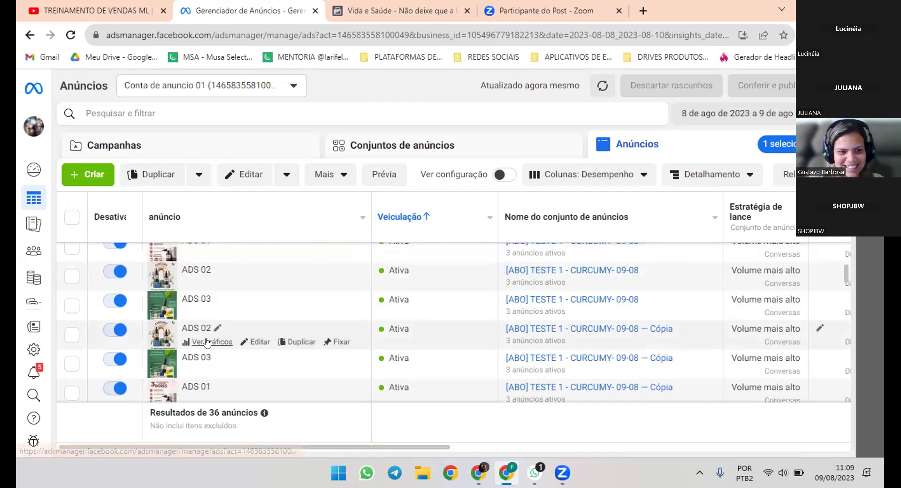
pyautogui.scroll(2, 206, 341)
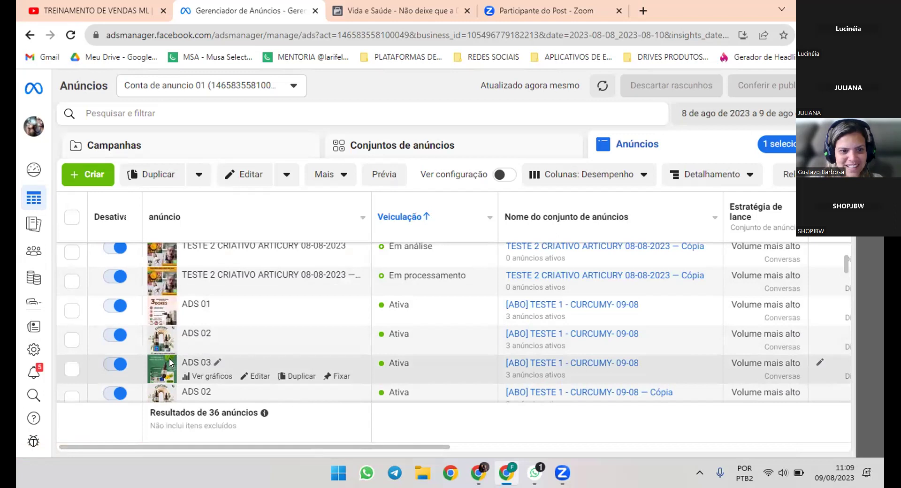
pyautogui.scroll(-2, 167, 350)
pyautogui.scroll(-2, 164, 345)
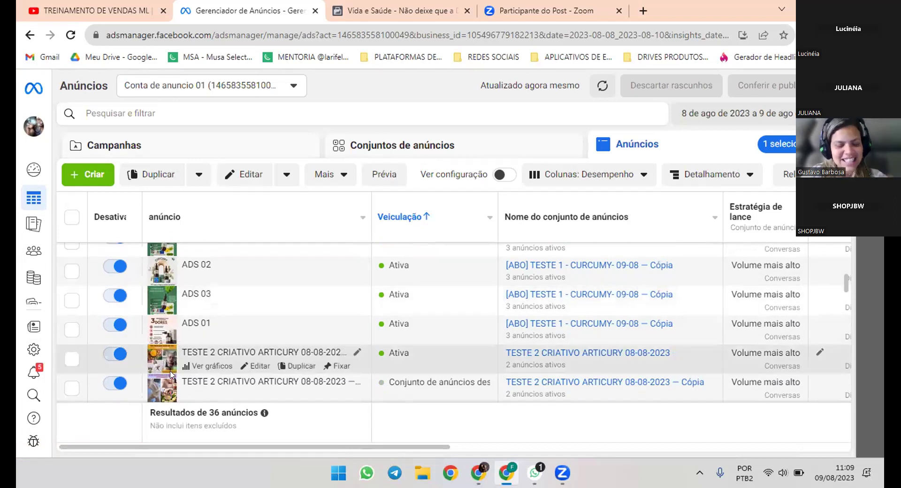
pyautogui.scroll(-2, 170, 373)
pyautogui.scroll(2, 171, 373)
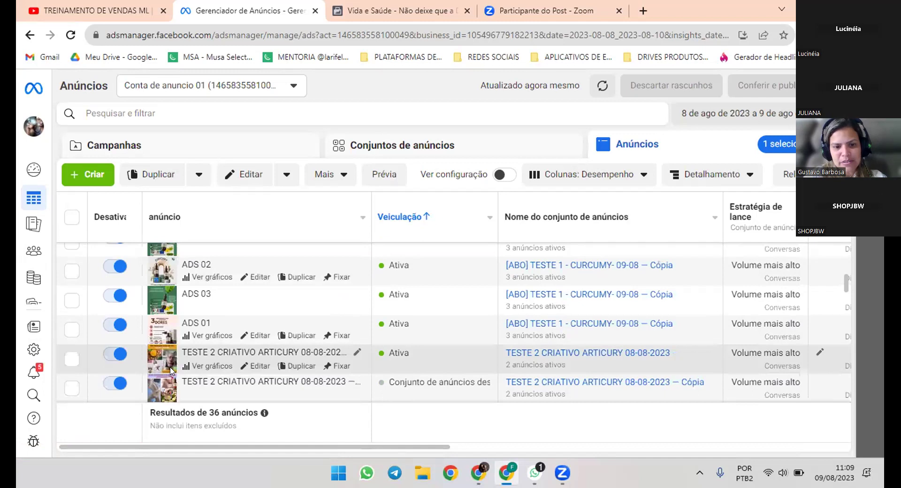
pyautogui.scroll(-3, 170, 370)
pyautogui.scroll(2, 173, 369)
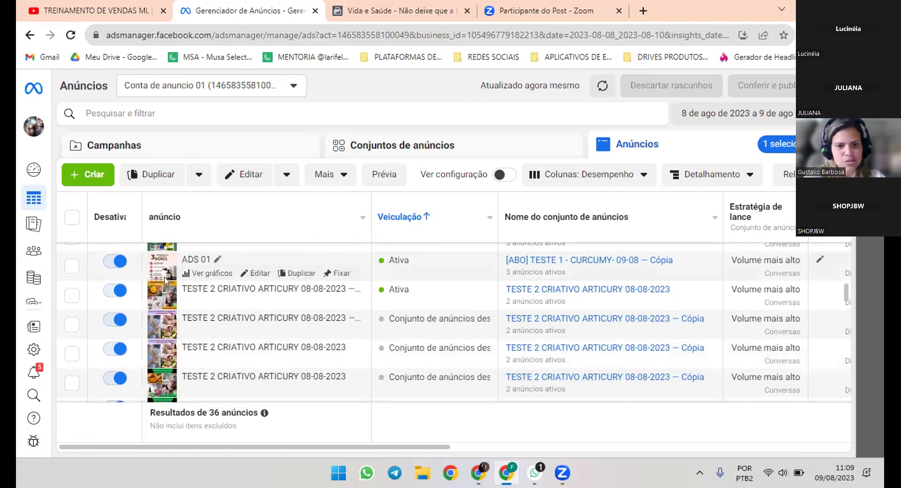
pyautogui.scroll(2, 163, 289)
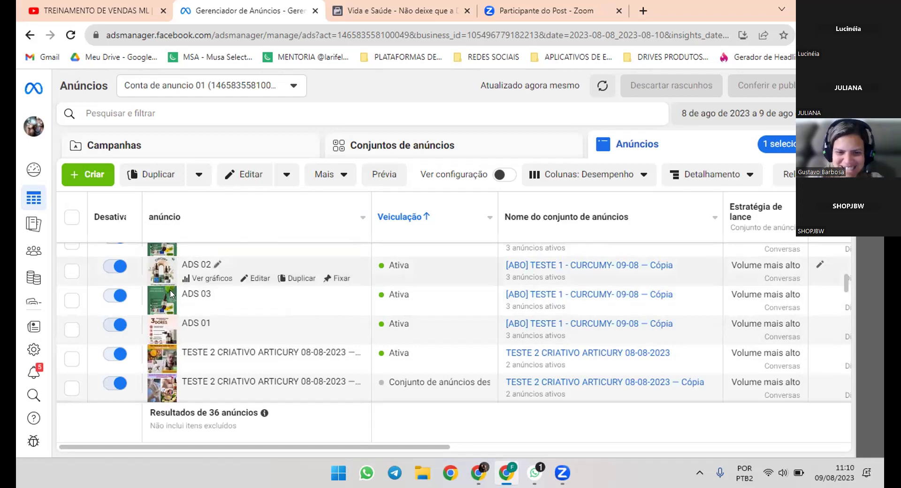
pyautogui.scroll(2, 172, 293)
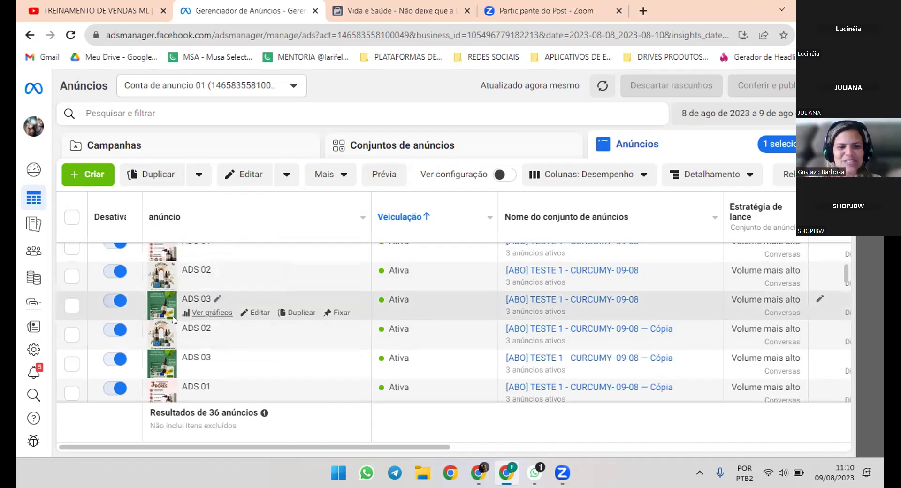
pyautogui.scroll(2, 173, 313)
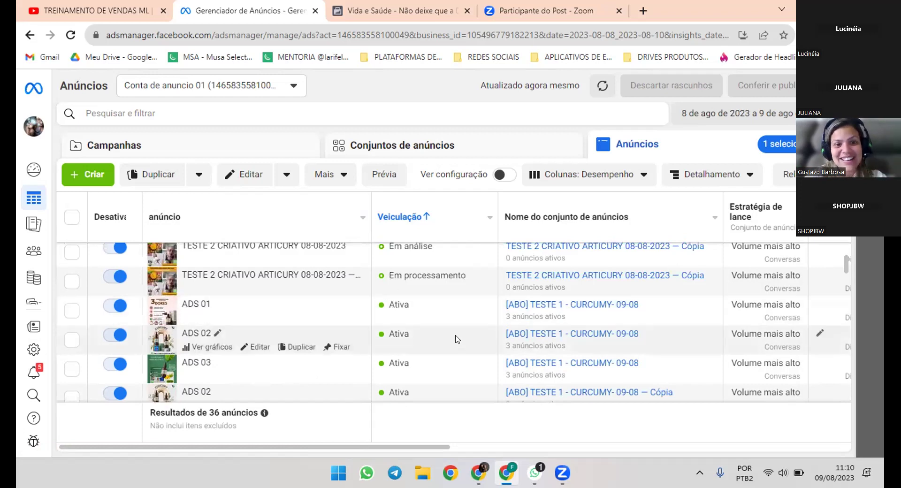
pyautogui.scroll(-2, 456, 337)
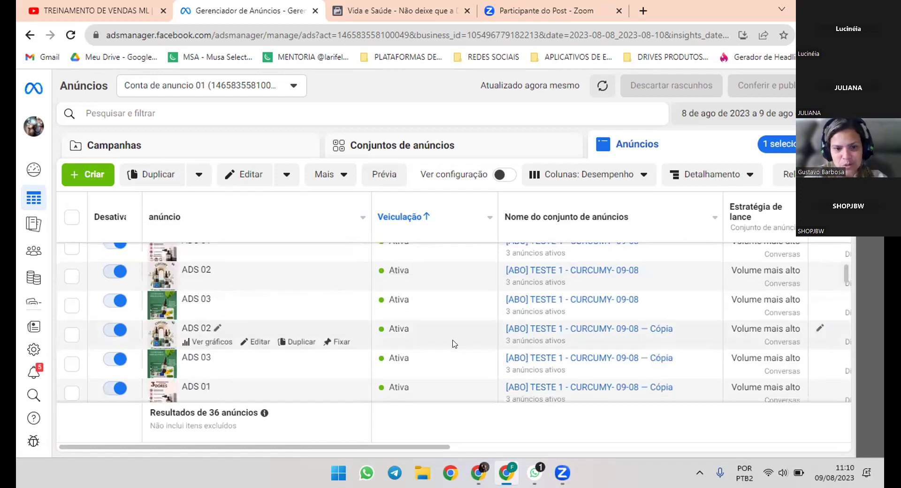
# Review the results, reach, cost per result and amount spent of the ad sets in the [ABO] TESTE 1 - CURCUMY- 09-08 campaign.
pyautogui.click(223, 147)
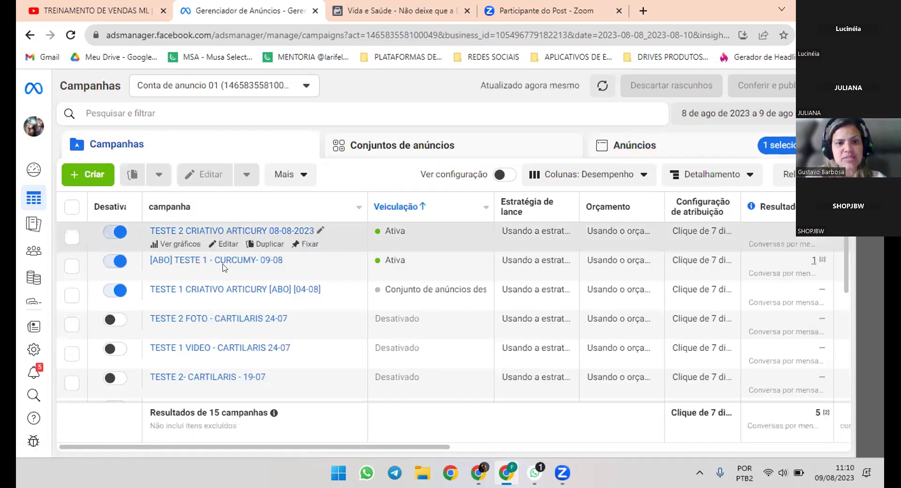
pyautogui.click(72, 266)
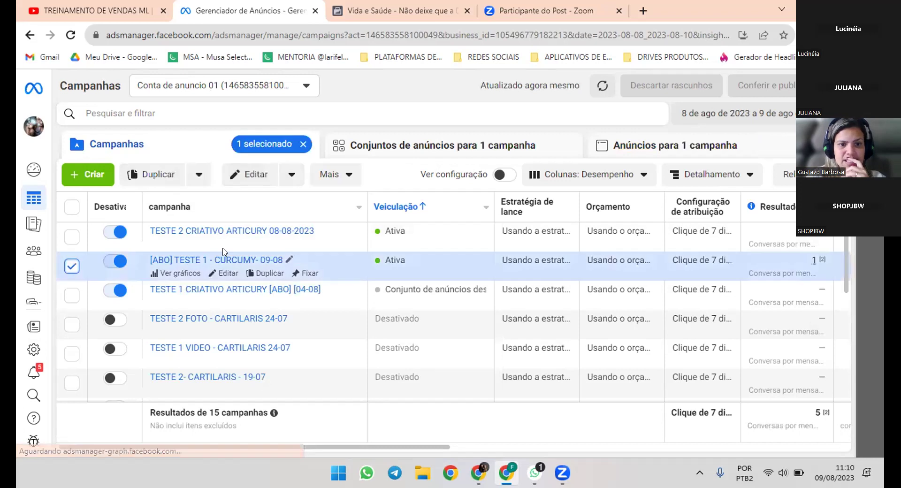
pyautogui.click(440, 141)
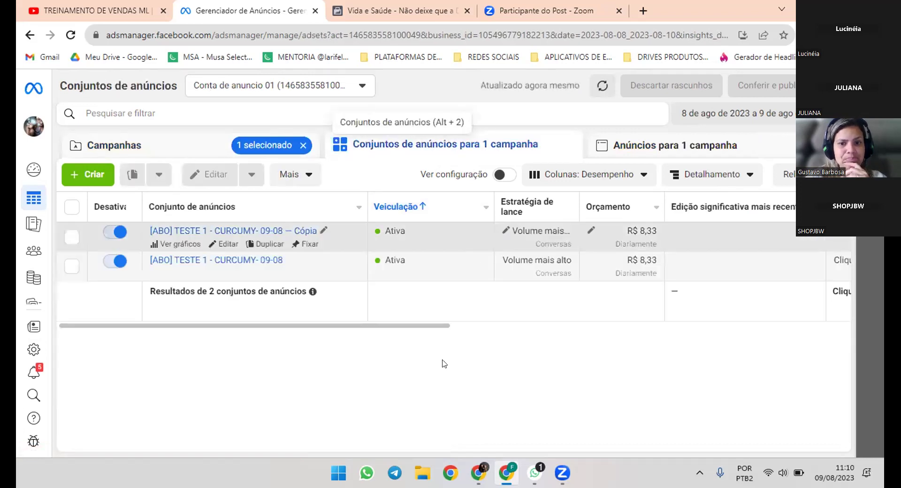
pyautogui.moveTo(409, 324); pyautogui.dragTo(641, 330)
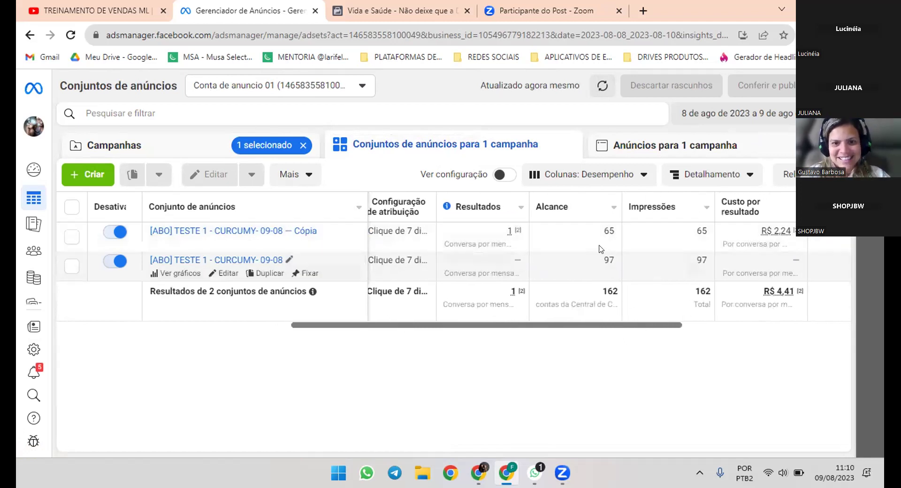
pyautogui.moveTo(591, 324); pyautogui.dragTo(660, 344)
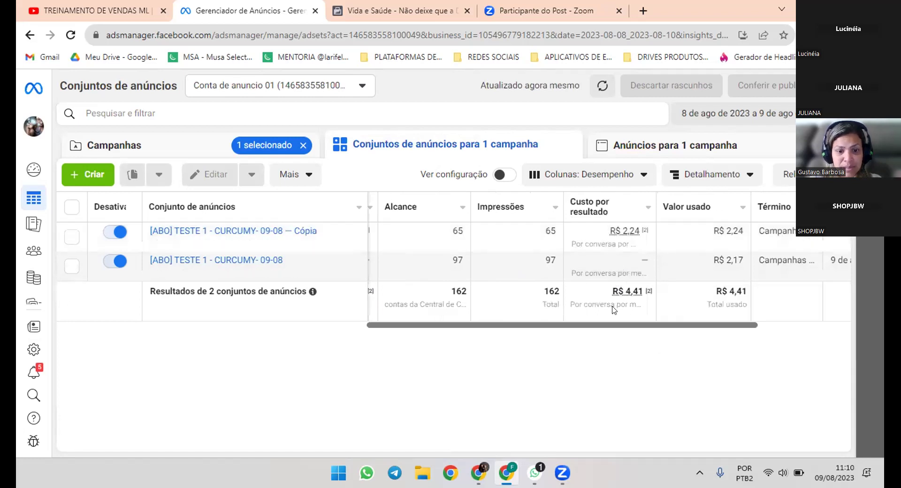
pyautogui.moveTo(617, 329); pyautogui.dragTo(641, 333)
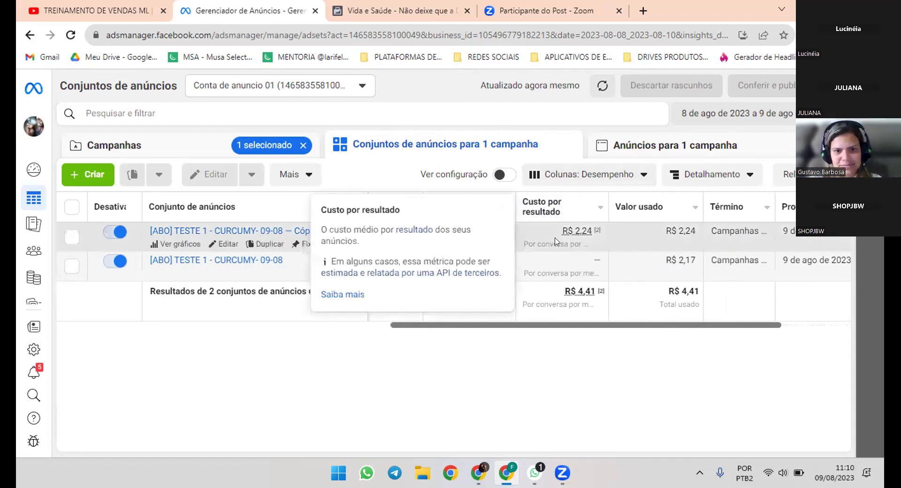
pyautogui.moveTo(567, 326); pyautogui.dragTo(641, 328)
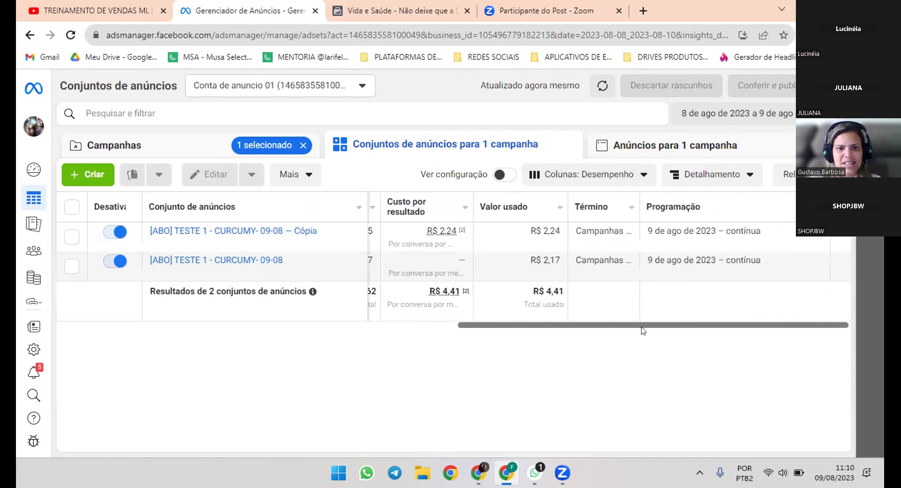
# Review the results, reach, impressions, cost per result and budget of the individual ads in the CURCUMY campaign.
pyautogui.click(641, 148)
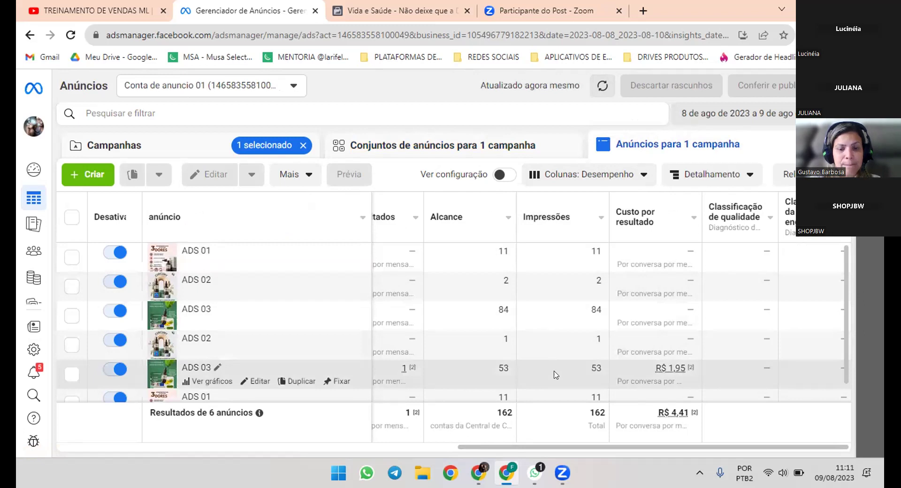
pyautogui.moveTo(549, 446); pyautogui.dragTo(570, 445)
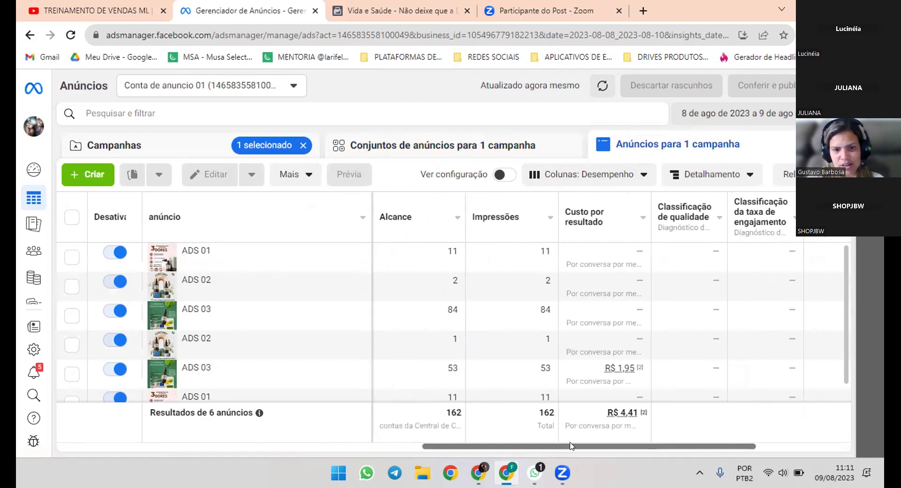
pyautogui.moveTo(629, 366)
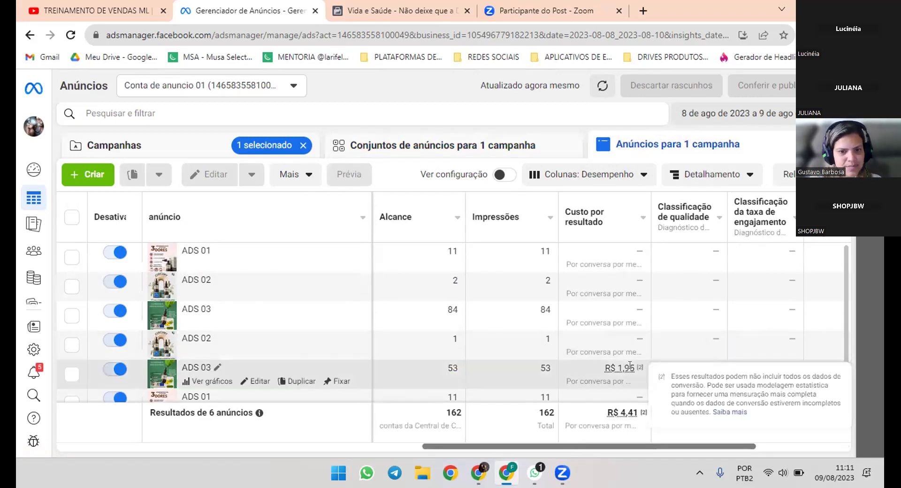
pyautogui.moveTo(578, 445)
pyautogui.mouseDown()
pyautogui.moveTo(703, 451)
pyautogui.moveTo(570, 439)
pyautogui.mouseUp()
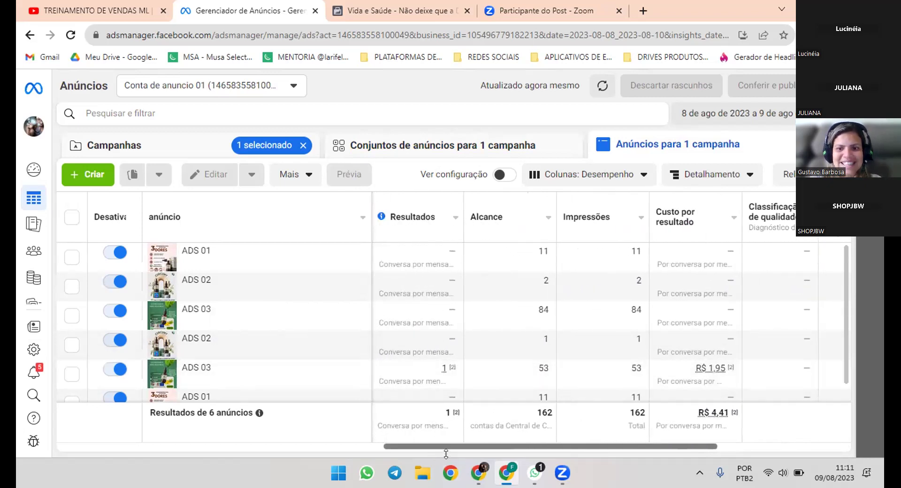
pyautogui.moveTo(446, 445); pyautogui.dragTo(271, 443)
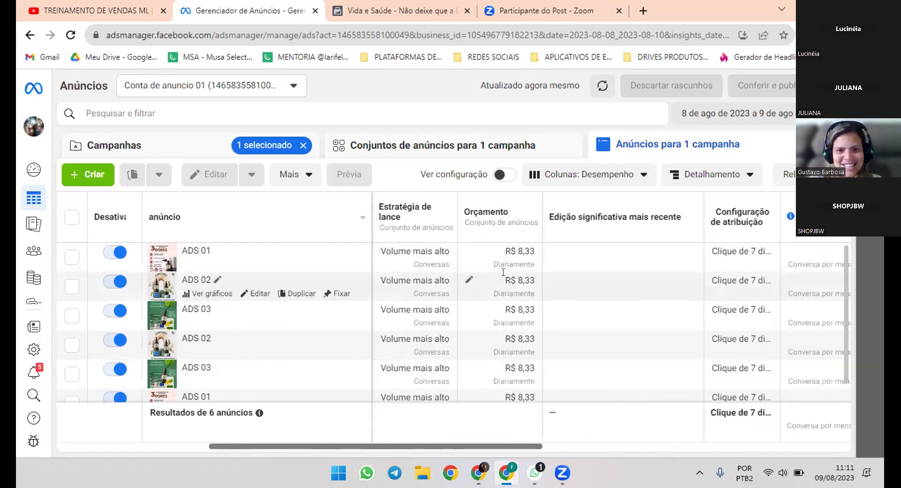
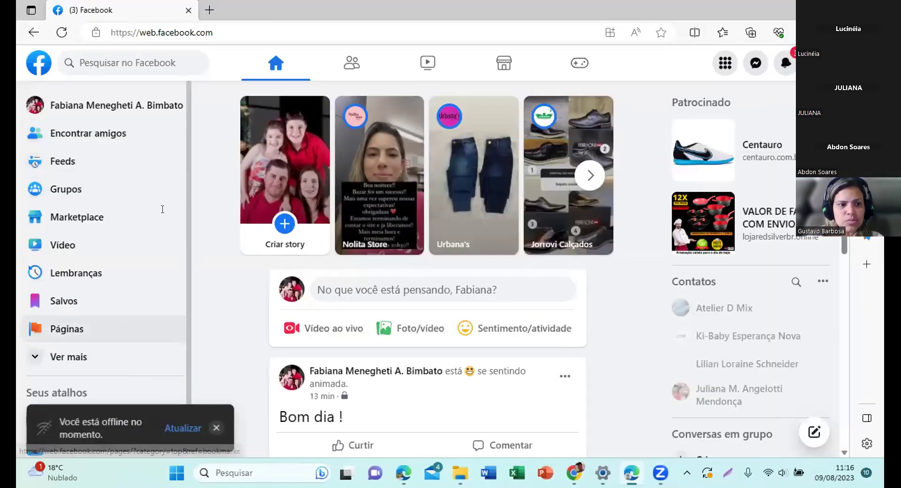
# Start creating a new Facebook Page and name it "Saúde e Bem-estar".
pyautogui.click(67, 328)
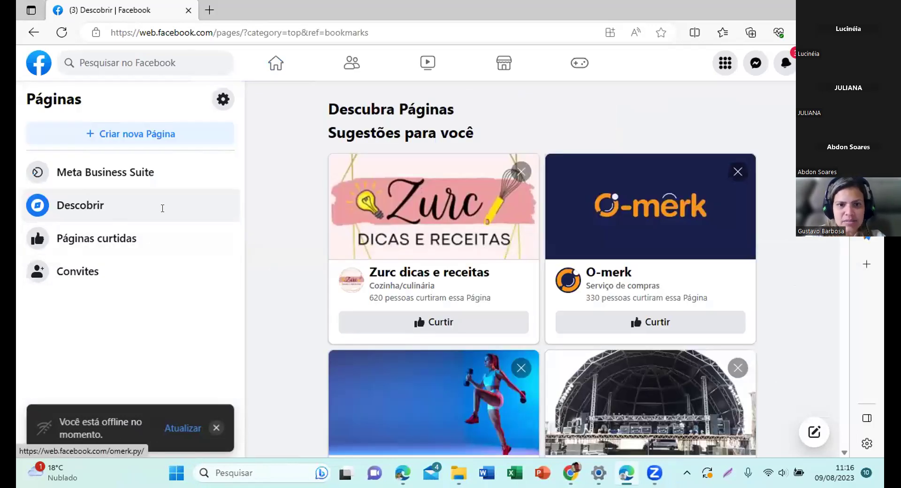
pyautogui.click(131, 134)
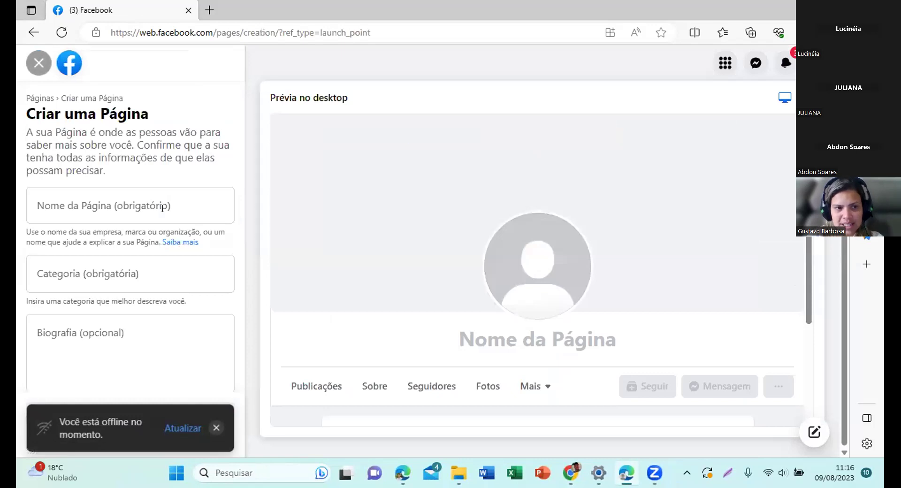
pyautogui.click(162, 207)
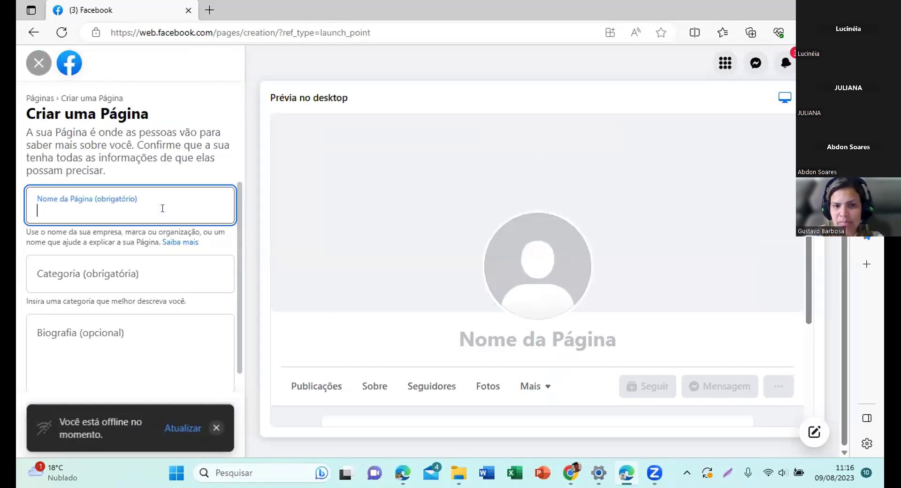
pyautogui.write('Saúde e bem-estar')
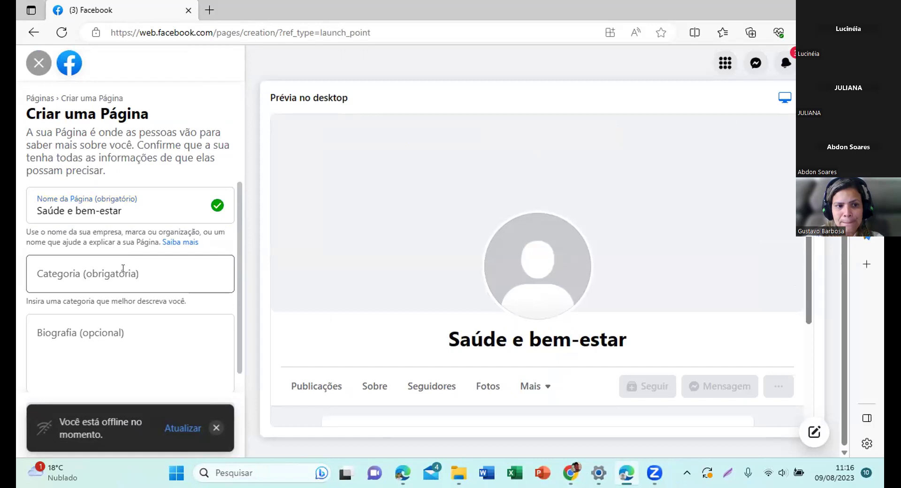
pyautogui.click(93, 275)
pyautogui.click(78, 211)
pyautogui.press('Delete')
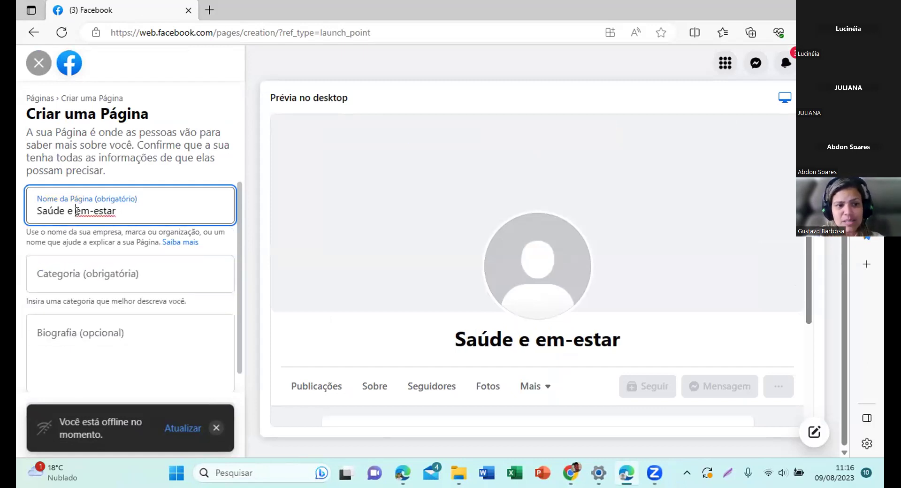
pyautogui.write('B')
# Search the Page categories for "blog", choose Agência de mídia social, and submit the new Page.
pyautogui.click(76, 270)
pyautogui.write('blo')
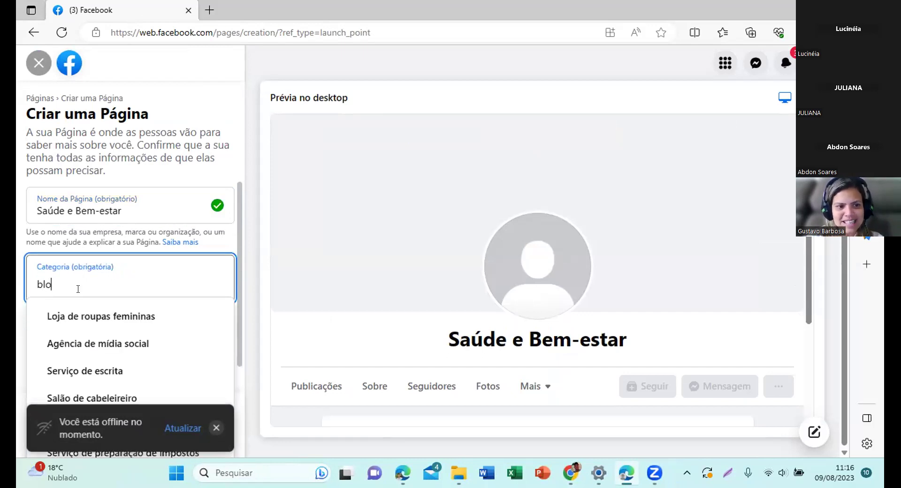
pyautogui.write('g')
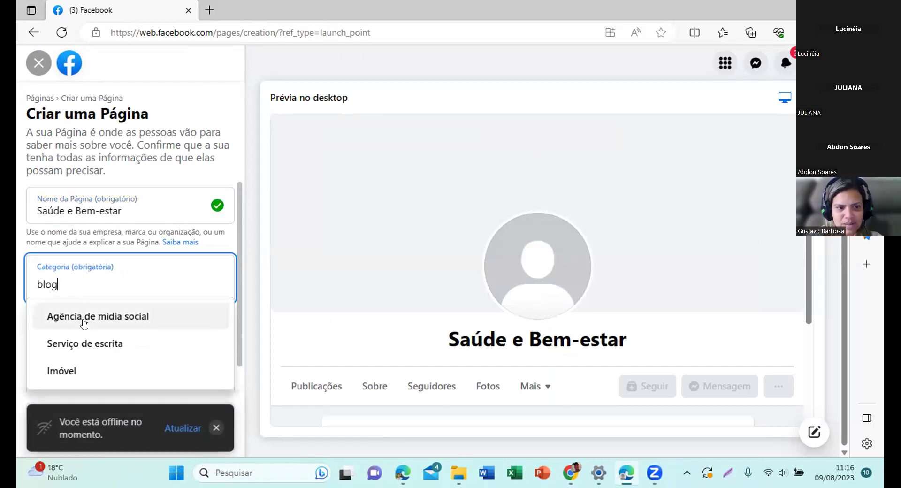
pyautogui.click(83, 321)
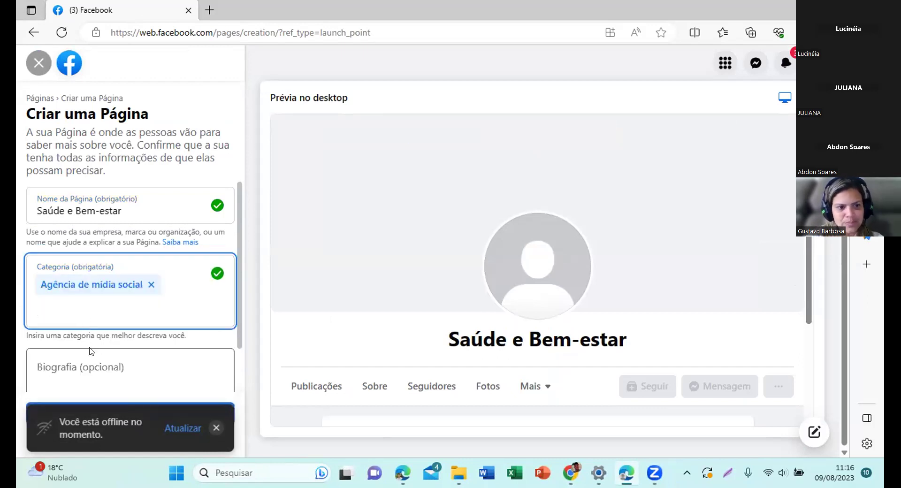
pyautogui.click(83, 362)
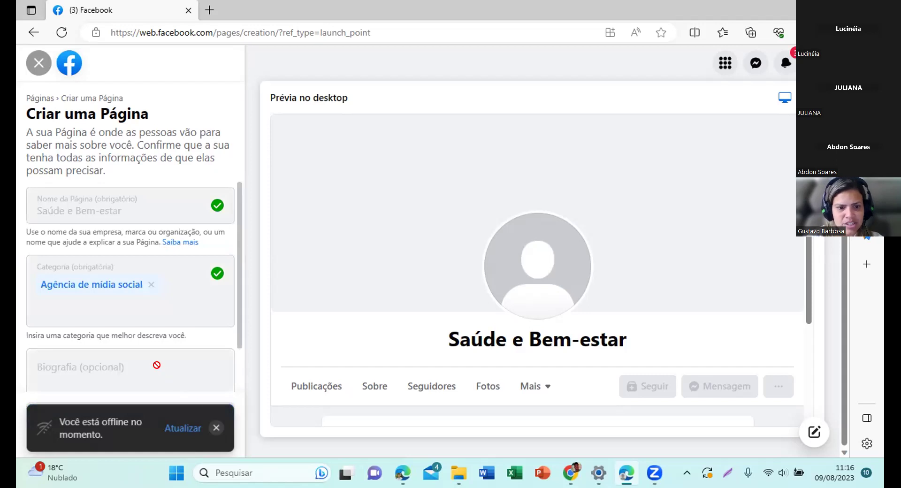
pyautogui.click(214, 426)
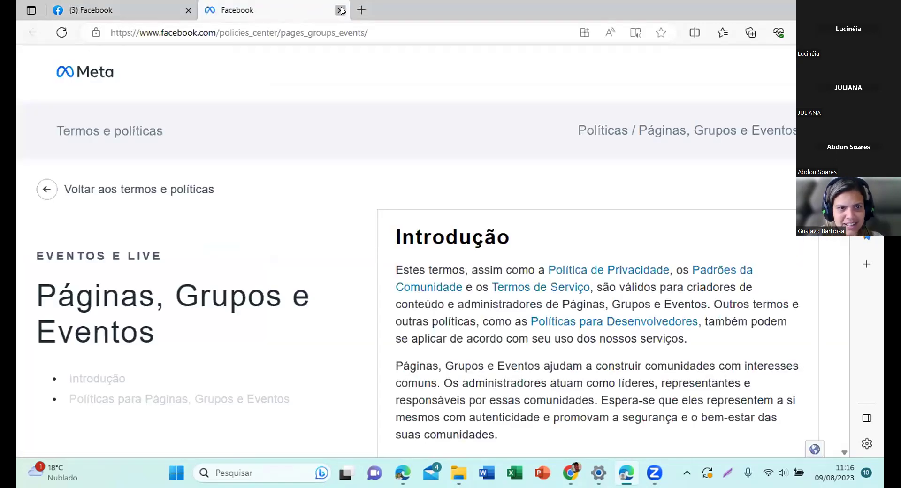
# Close the Meta policies page, dismiss the offline notice, and advance past the new Page's contact and location details without filling them in.
pyautogui.click(341, 10)
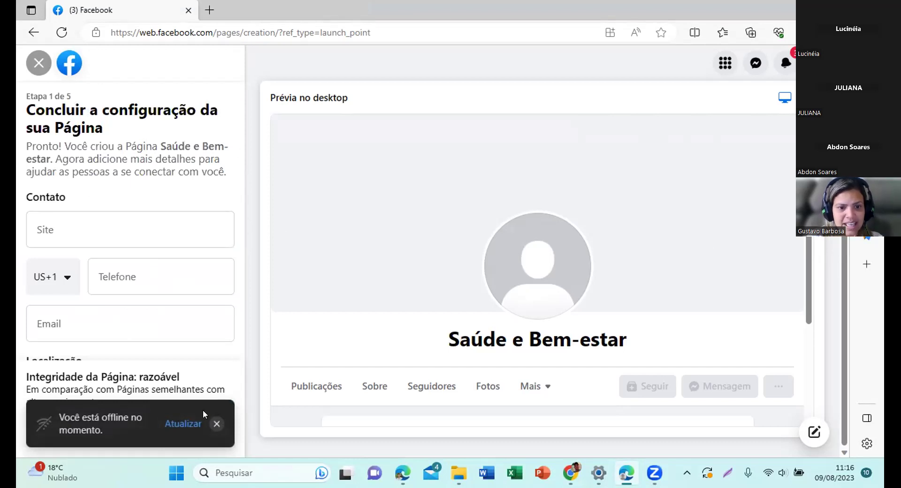
pyautogui.moveTo(241, 220); pyautogui.dragTo(235, 186)
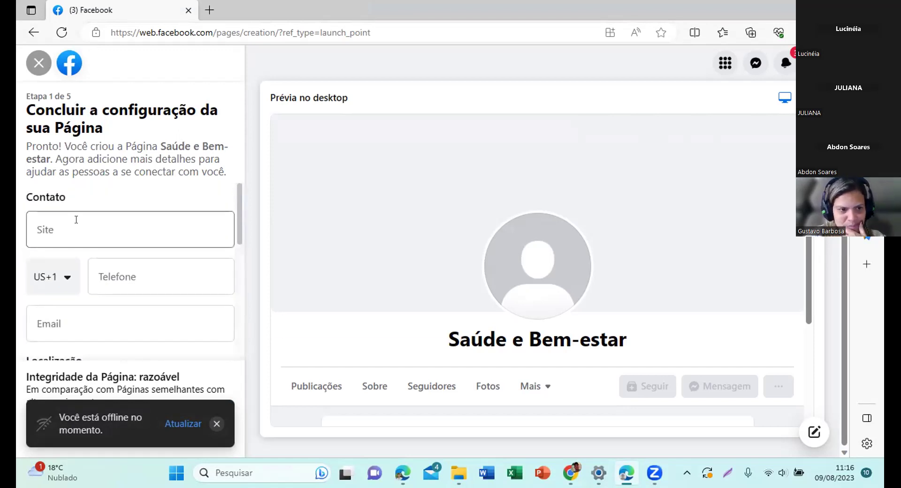
pyautogui.moveTo(236, 210); pyautogui.dragTo(252, 249)
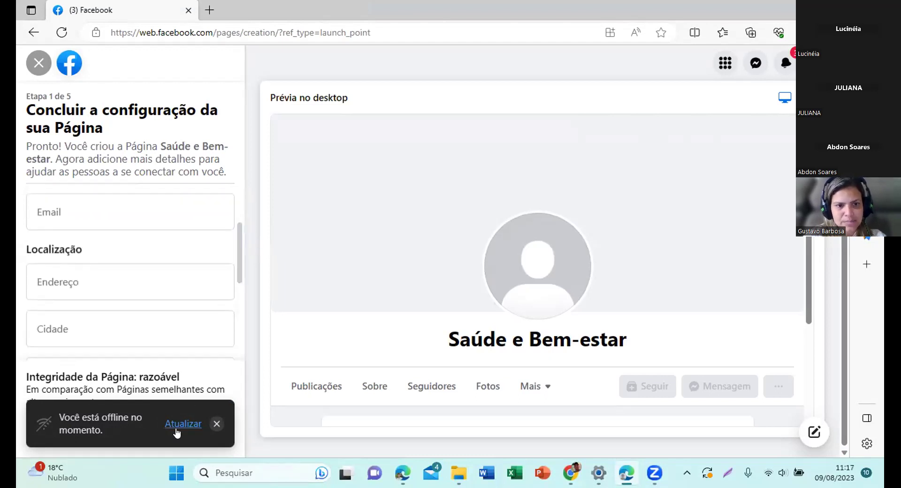
pyautogui.click(214, 420)
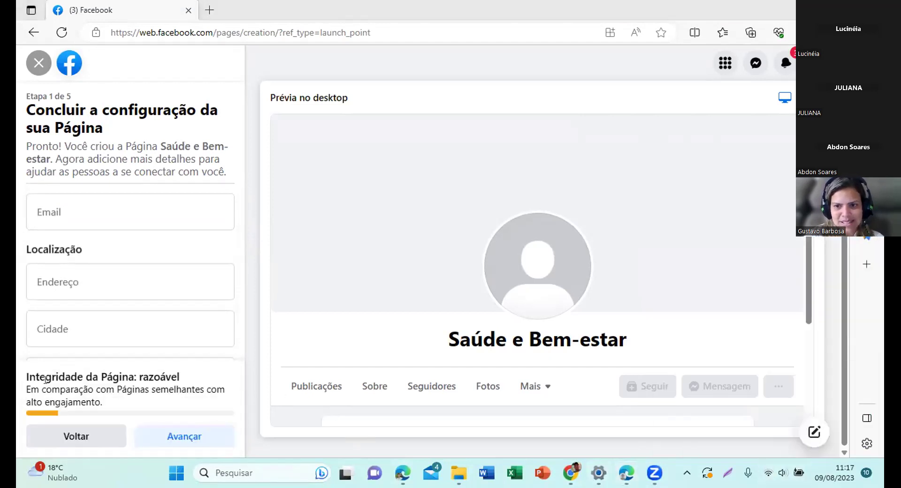
pyautogui.click(175, 437)
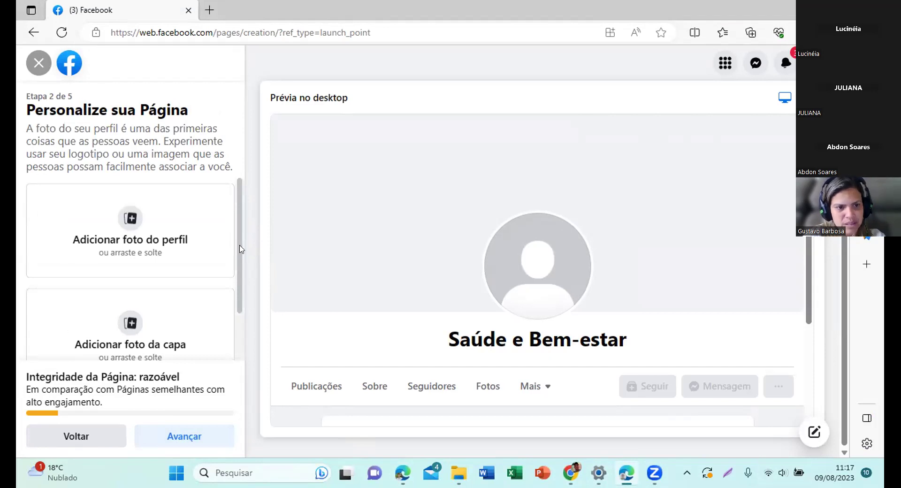
# Advance past the Page customization stage without adding a profile photo, cover photo or action button.
pyautogui.scroll(-1, 244, 272)
pyautogui.scroll(-1, 244, 277)
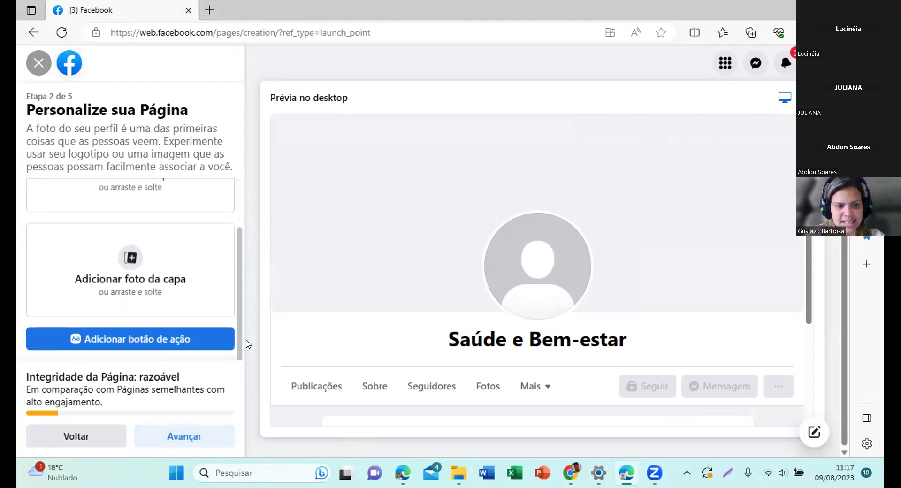
pyautogui.scroll(2, 245, 300)
pyautogui.scroll(-1, 244, 263)
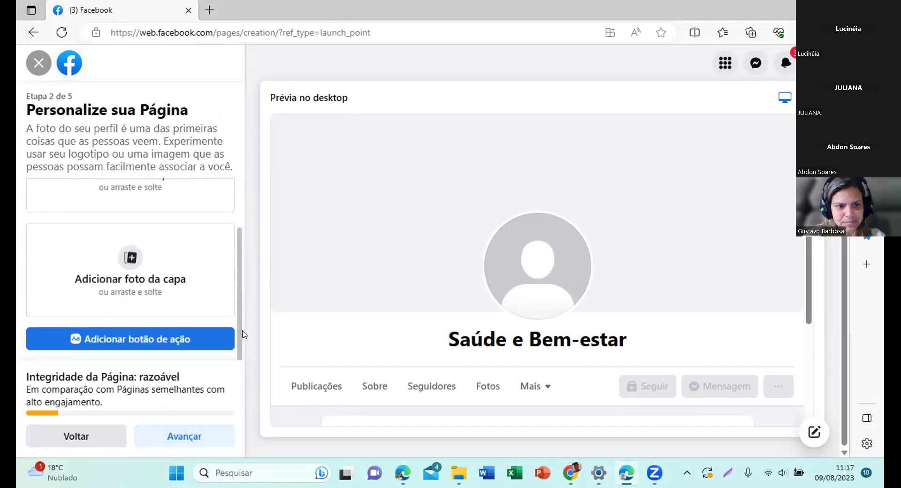
pyautogui.click(184, 436)
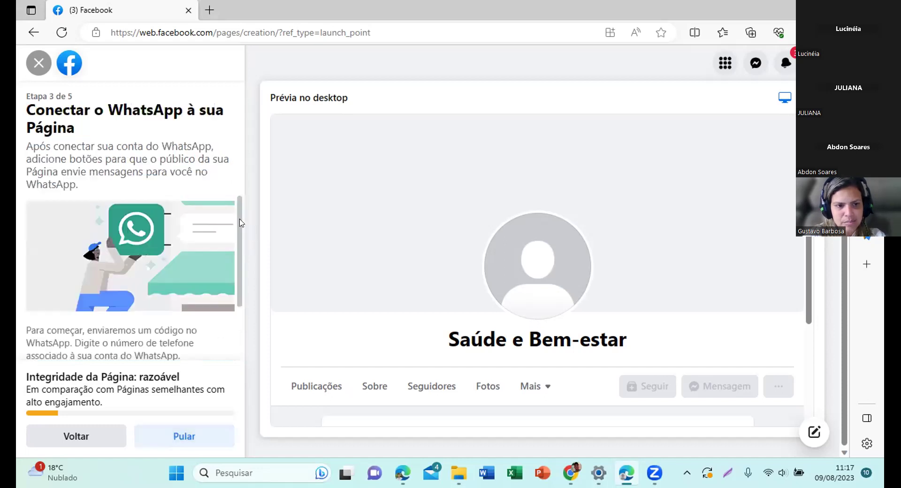
# Skip the WhatsApp connection and friend invitations, finish the Page setup with the default notification settings, and decline the welcome tour.
pyautogui.scroll(-2, 237, 289)
pyautogui.scroll(-1, 237, 290)
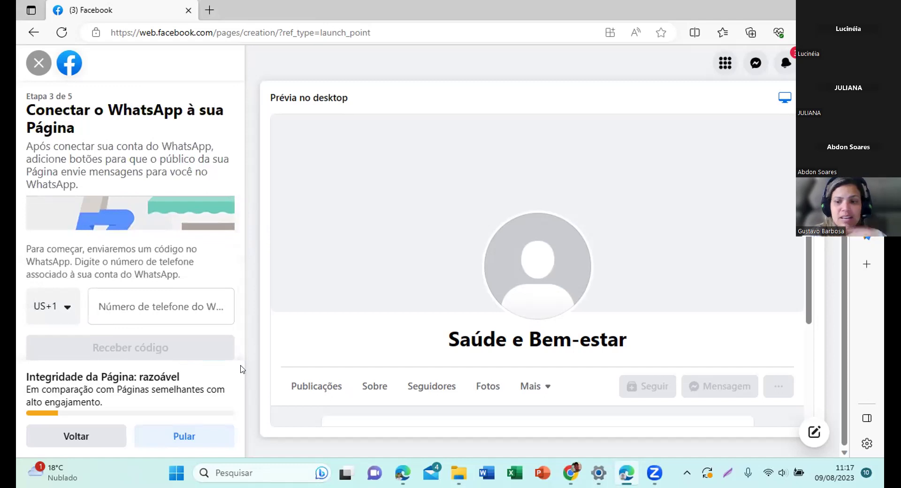
pyautogui.click(185, 434)
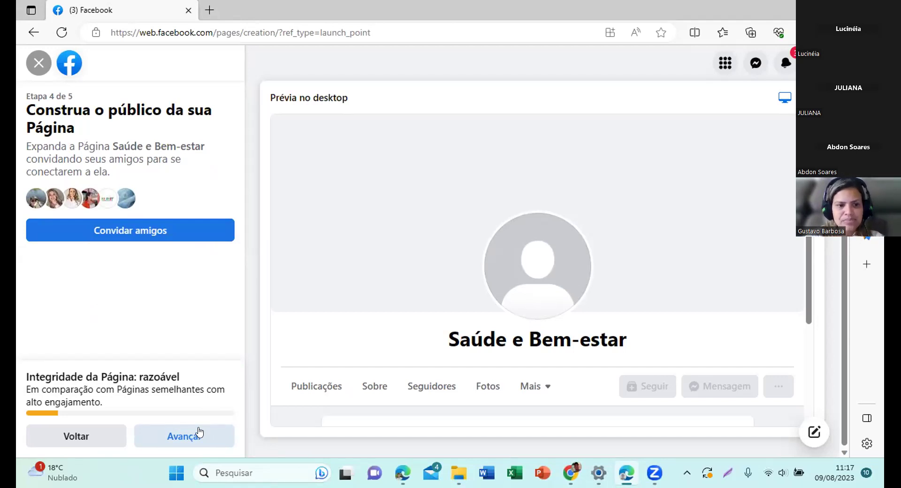
pyautogui.click(183, 437)
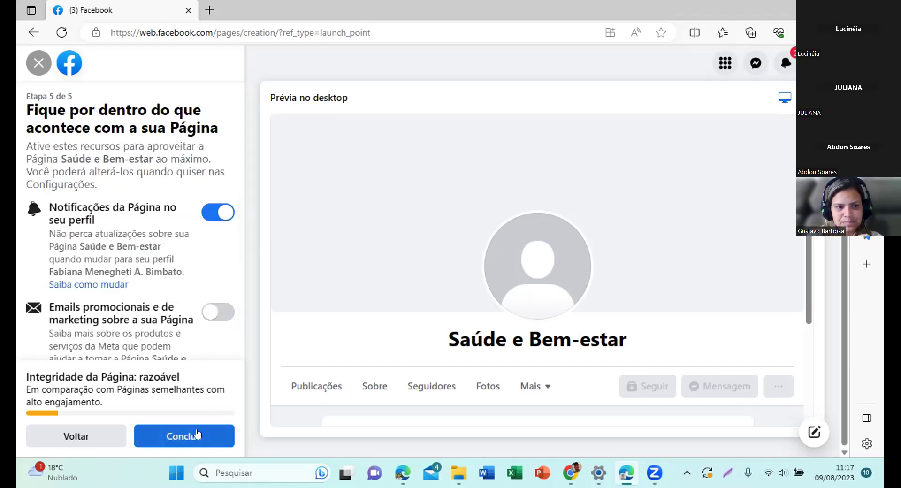
pyautogui.click(197, 434)
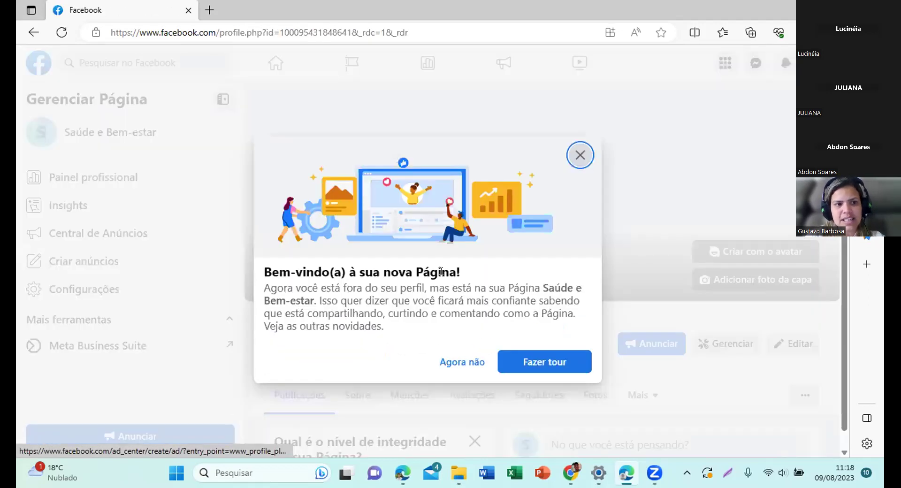
pyautogui.click(462, 362)
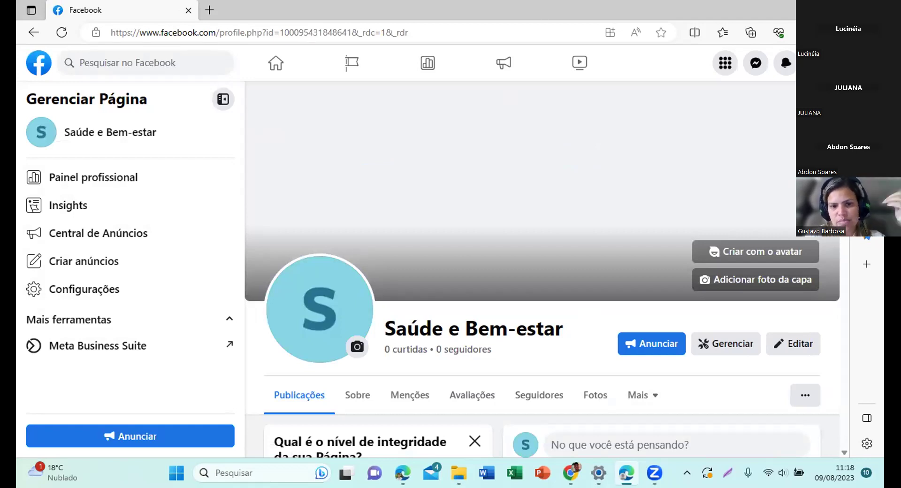
# Look over the new Saúde e Bem-estar Page, including its header, Page integrity suggestions and posts area.
pyautogui.scroll(-2, 542, 335)
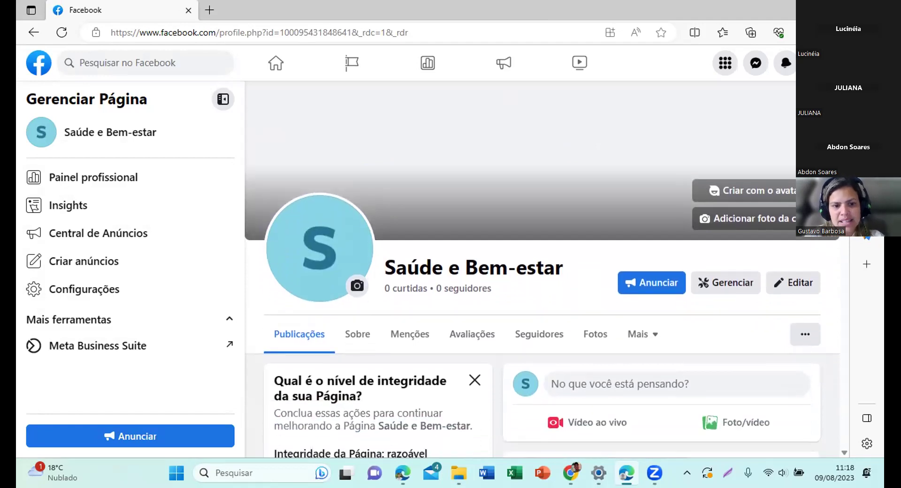
pyautogui.scroll(-4, 542, 270)
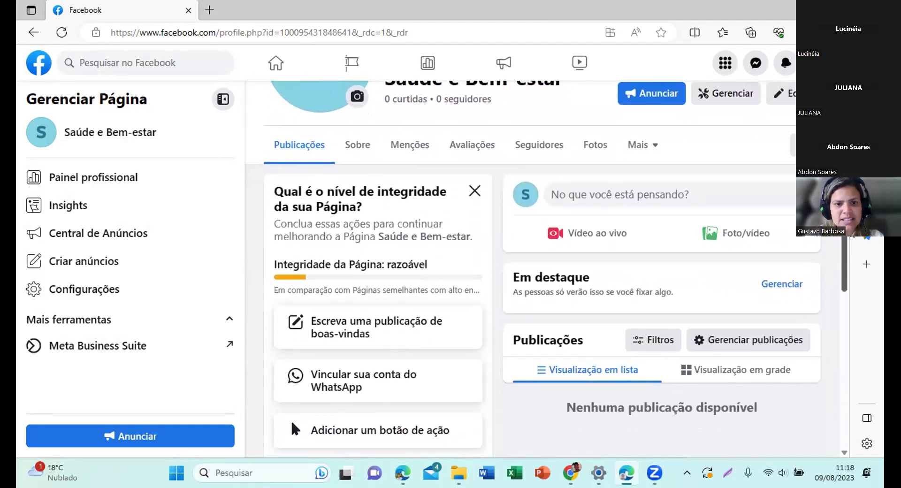
pyautogui.scroll(3, 532, 270)
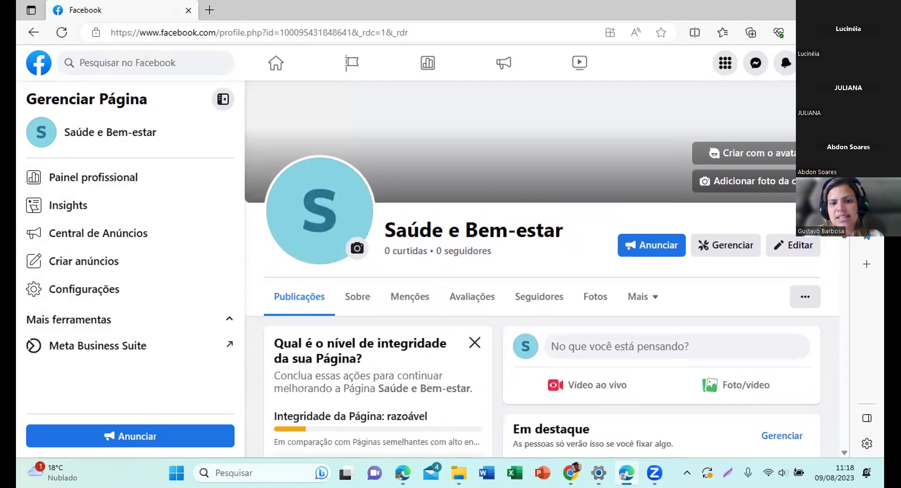
pyautogui.scroll(-2, 532, 269)
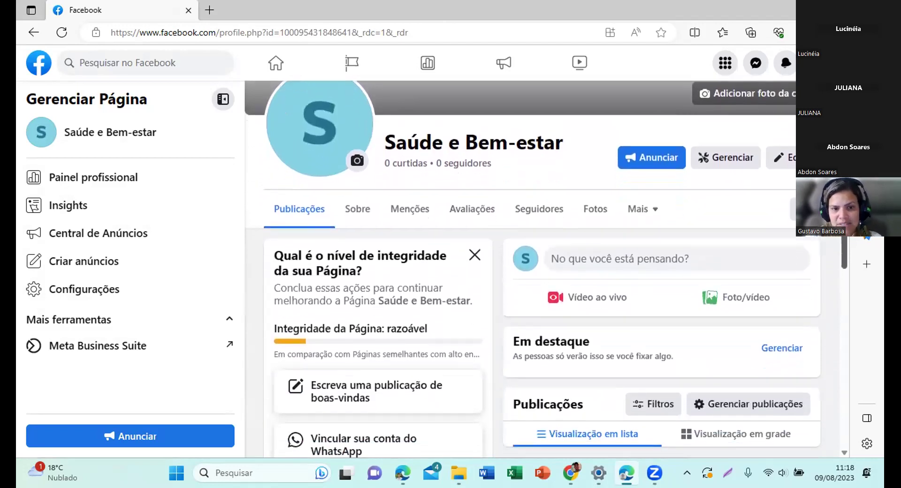
pyautogui.scroll(4, 532, 269)
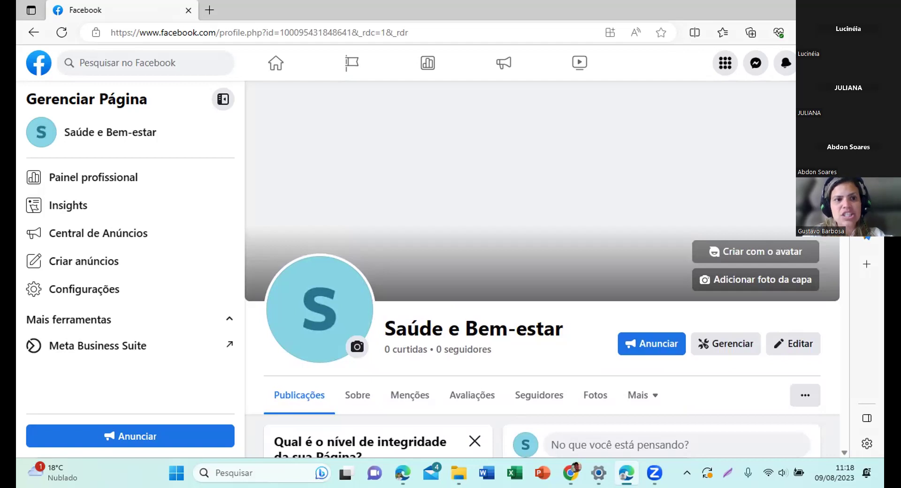
pyautogui.scroll(-3, 542, 282)
pyautogui.scroll(1, 542, 282)
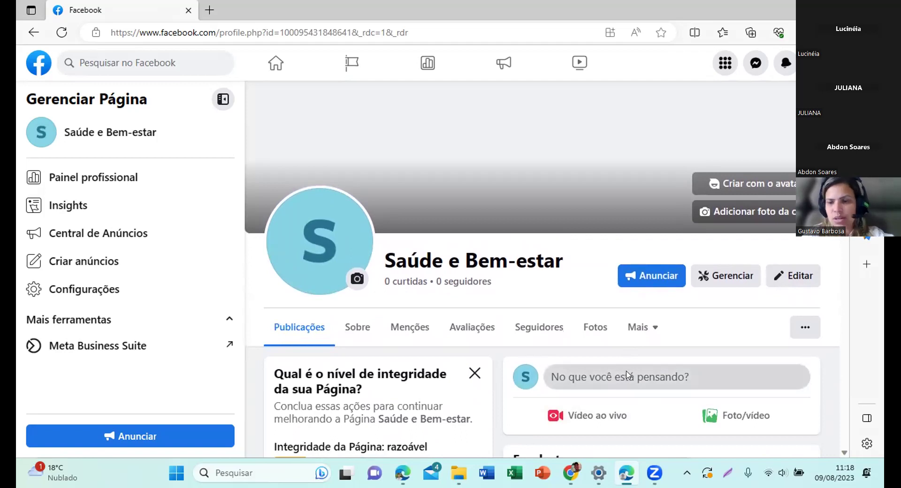
# Publish a public post on the Page with the text "Bom dia!" and the feeling "agradecida".
pyautogui.click(623, 375)
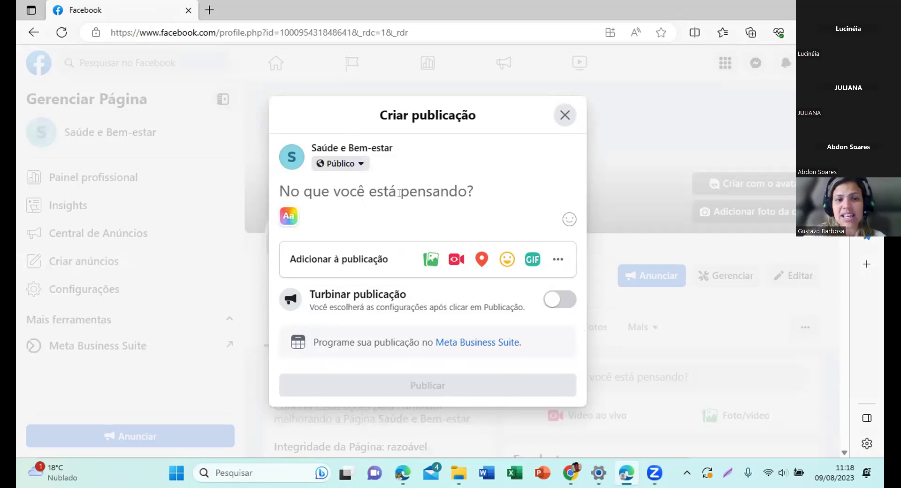
pyautogui.write('Bom dia!')
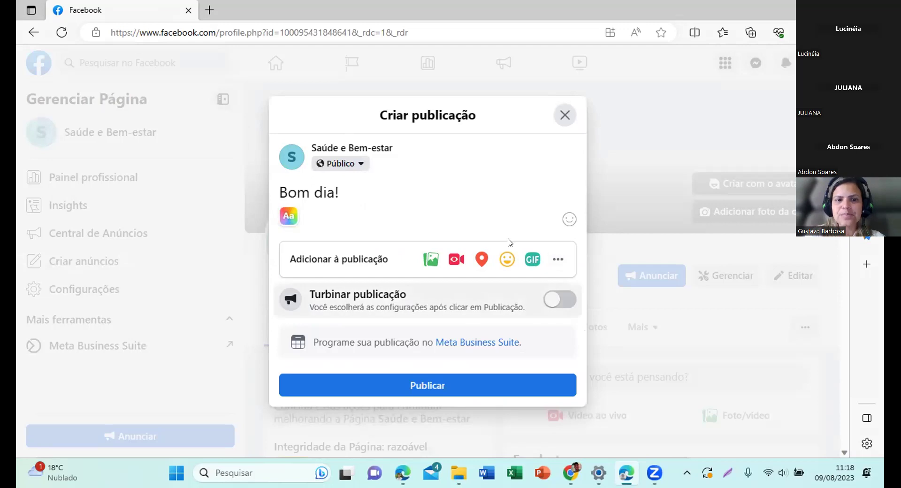
pyautogui.click(506, 259)
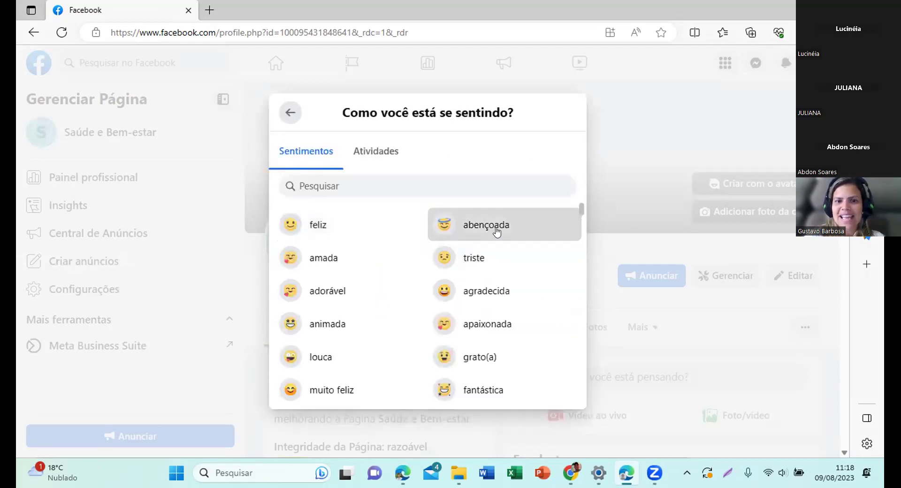
pyautogui.write('agradecida')
pyautogui.press('Return')
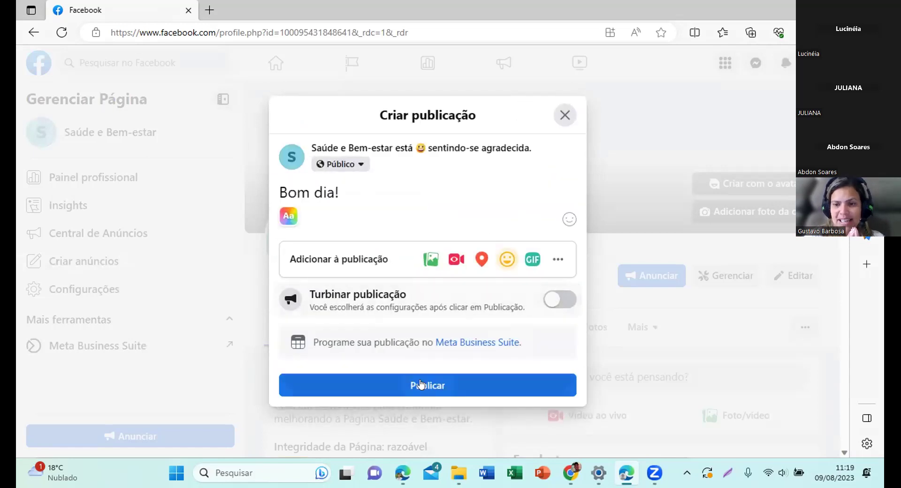
pyautogui.click(419, 383)
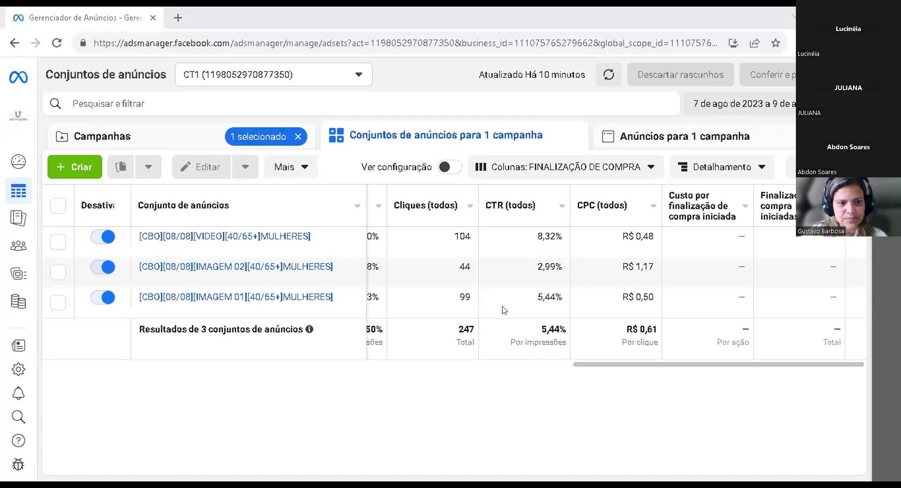
# Review the delivery, reach, frequency, budget, amount spent, schedule and click metrics of the three [CBO][08/08] ad sets in Ads Manager.
pyautogui.moveTo(305, 370); pyautogui.dragTo(85, 378)
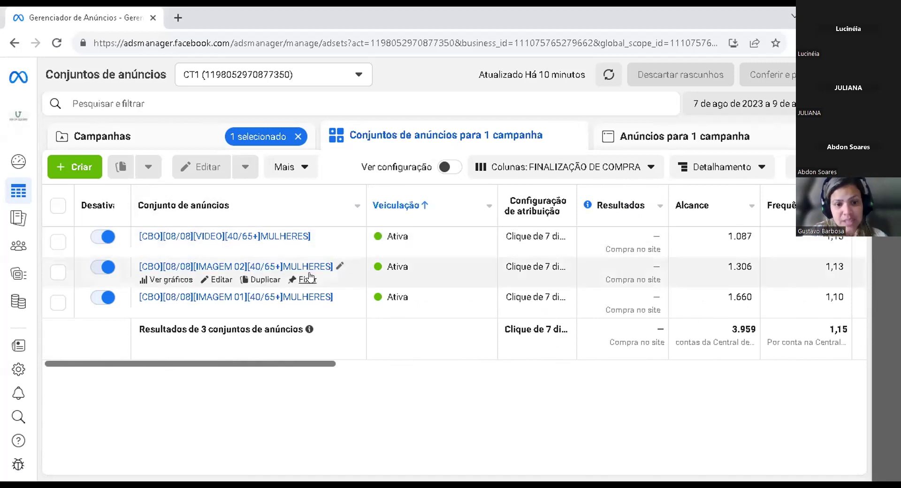
pyautogui.hscroll(3, 302, 364)
pyautogui.hscroll(-2, 314, 370)
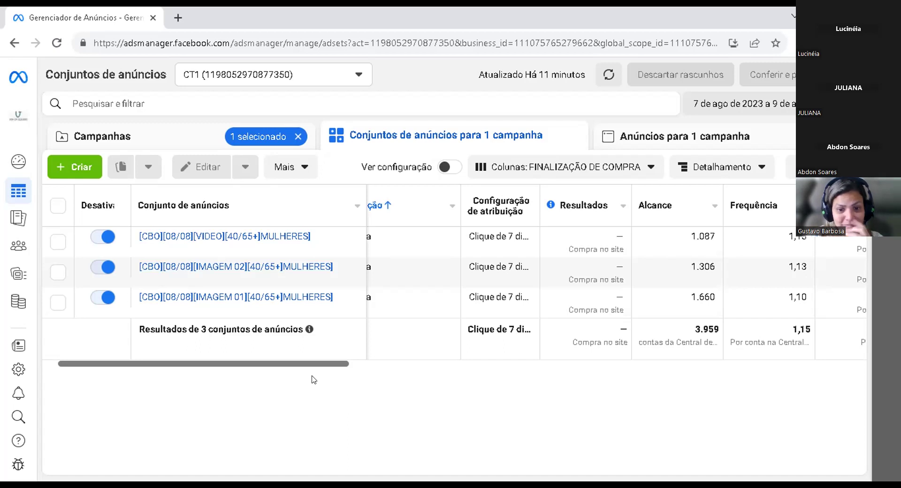
pyautogui.moveTo(352, 362); pyautogui.dragTo(472, 376)
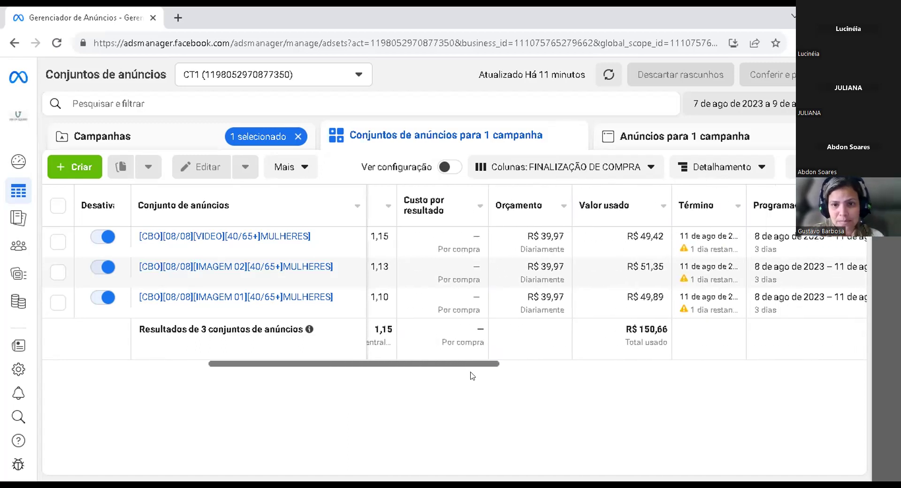
pyautogui.moveTo(472, 375); pyautogui.dragTo(698, 374)
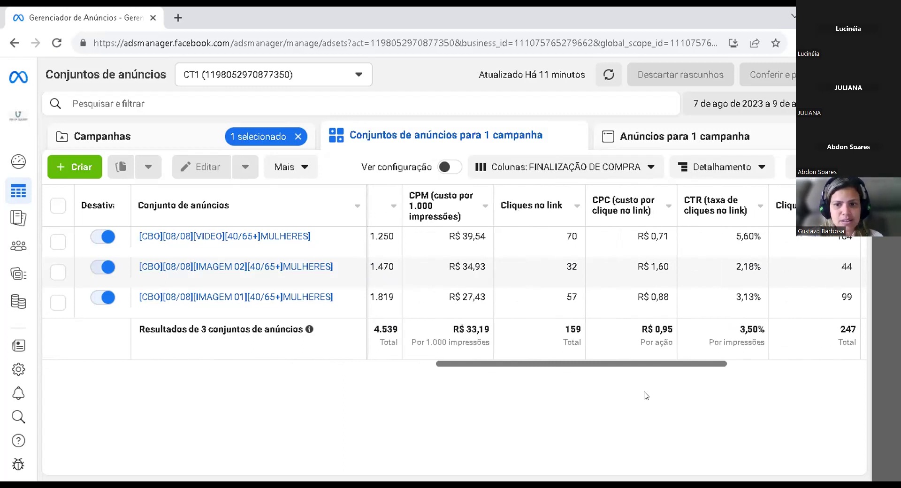
pyautogui.moveTo(646, 364); pyautogui.dragTo(446, 373)
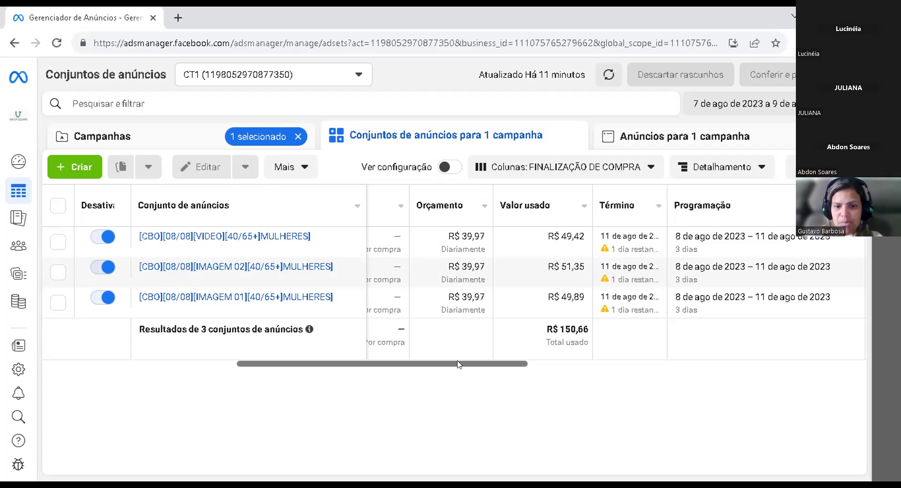
pyautogui.moveTo(459, 365); pyautogui.dragTo(725, 392)
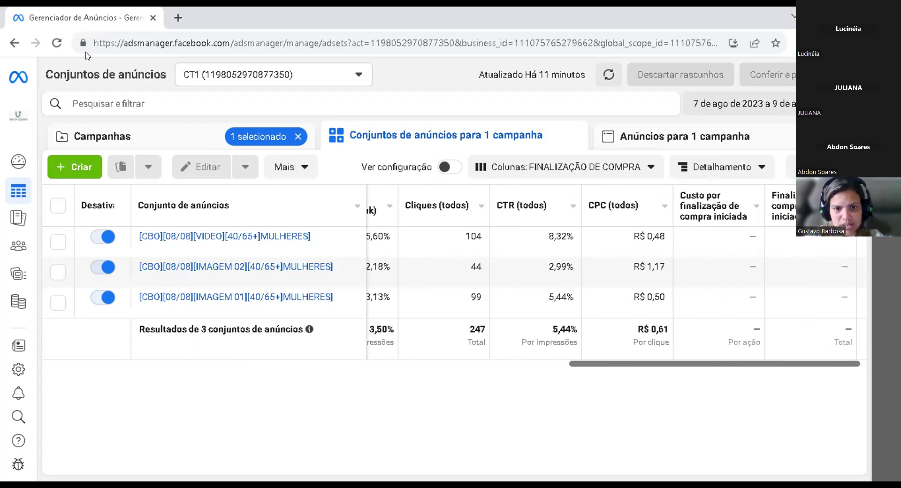
# Compare the CPM, link clicks, CPC and CTR of the video, IMAGEM 02 and IMAGEM 01 ad sets against their spend.
pyautogui.moveTo(793, 364); pyautogui.dragTo(720, 361)
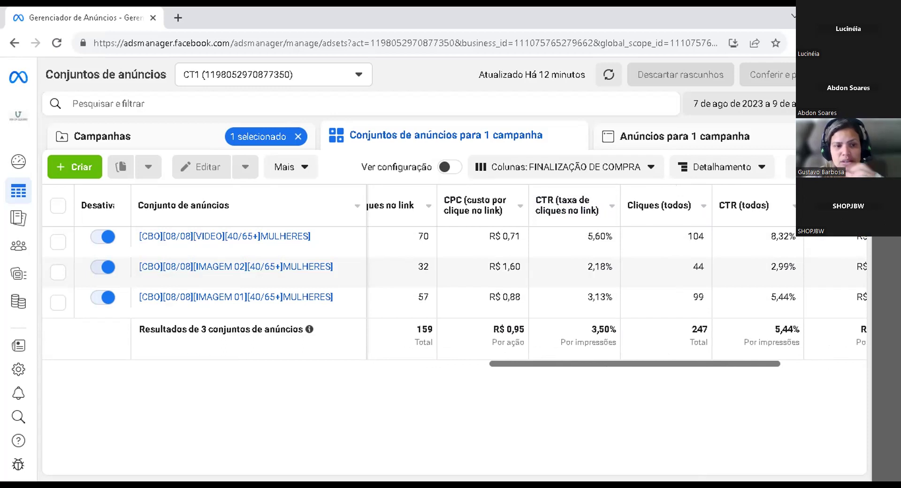
pyautogui.moveTo(730, 363); pyautogui.dragTo(477, 373)
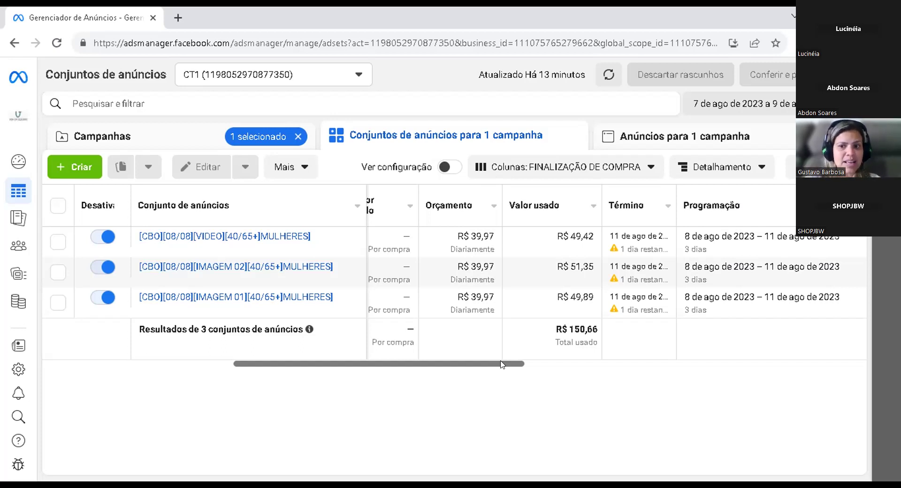
pyautogui.moveTo(502, 364); pyautogui.dragTo(670, 370)
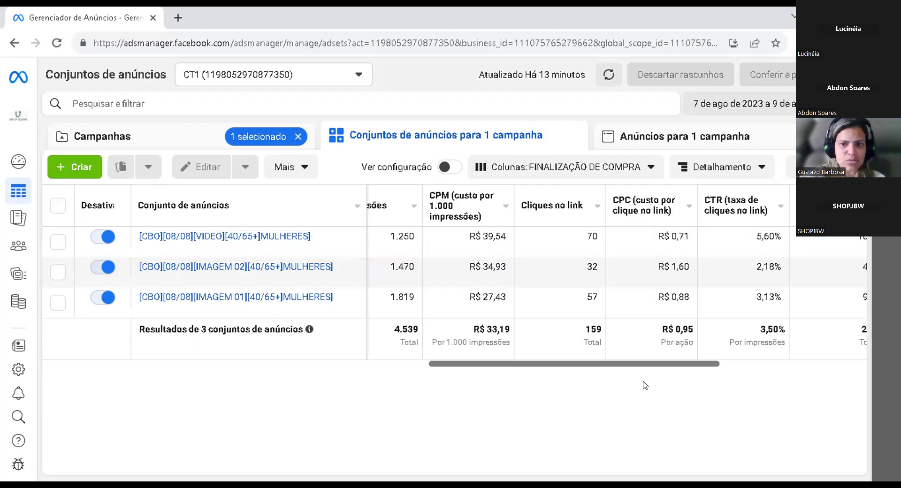
pyautogui.hscroll(-3, 631, 365)
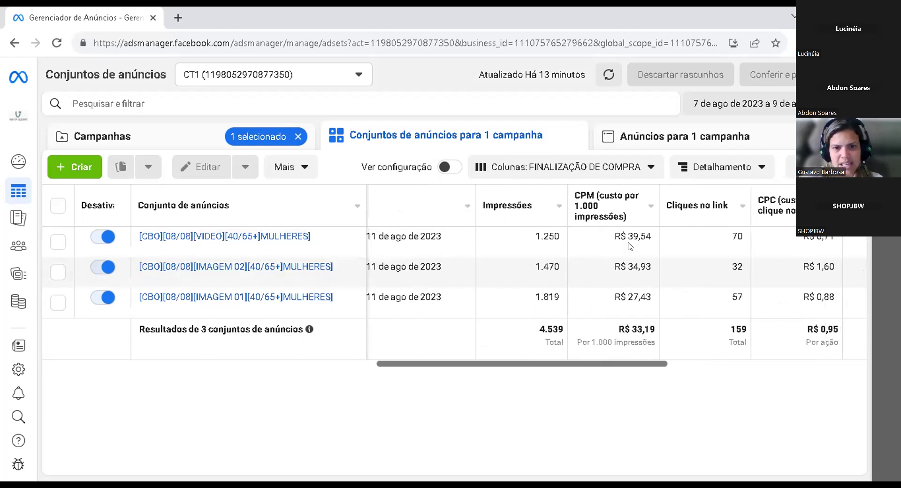
pyautogui.hscroll(3, 630, 246)
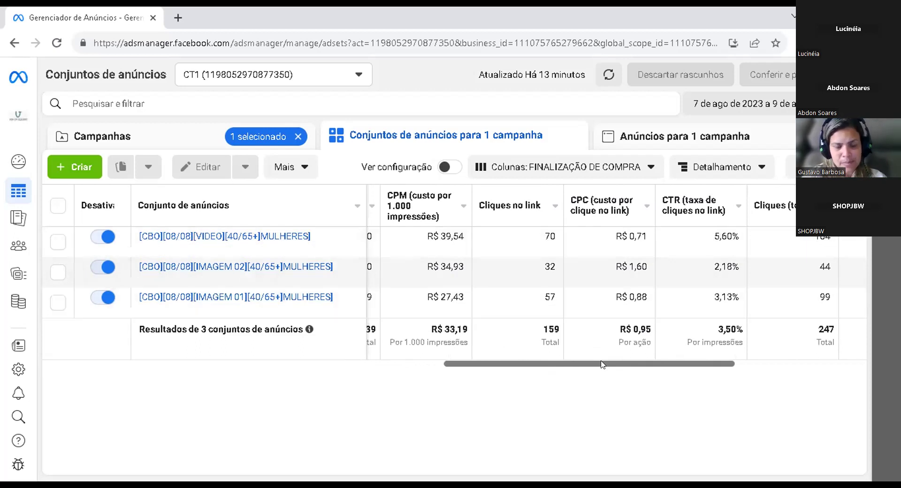
# Review the three ad sets' schedule, reach and delivery alongside their link clicks, CPC and link CTR.
pyautogui.hscroll(-5, 602, 364)
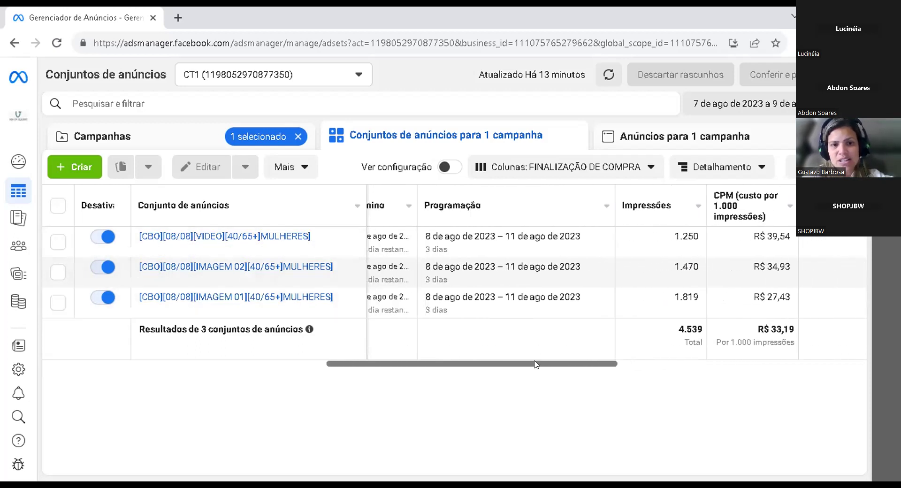
pyautogui.hscroll(-5, 468, 359)
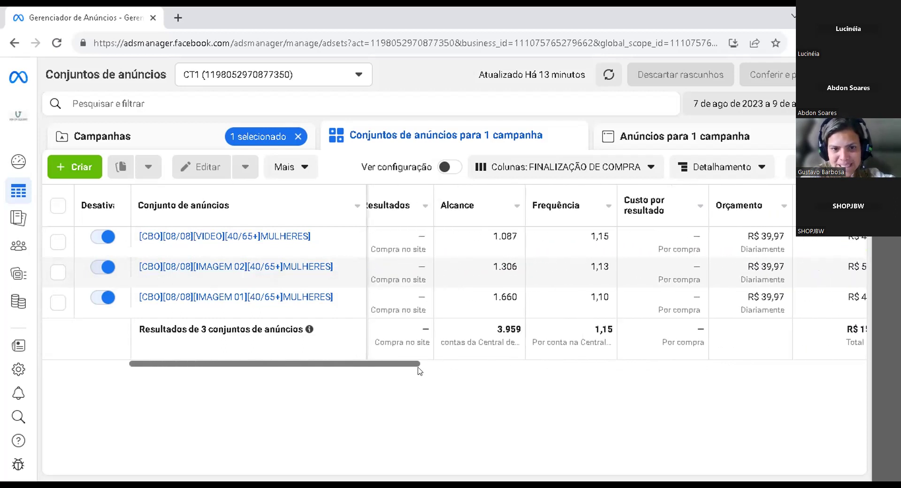
pyautogui.moveTo(408, 364); pyautogui.dragTo(289, 363)
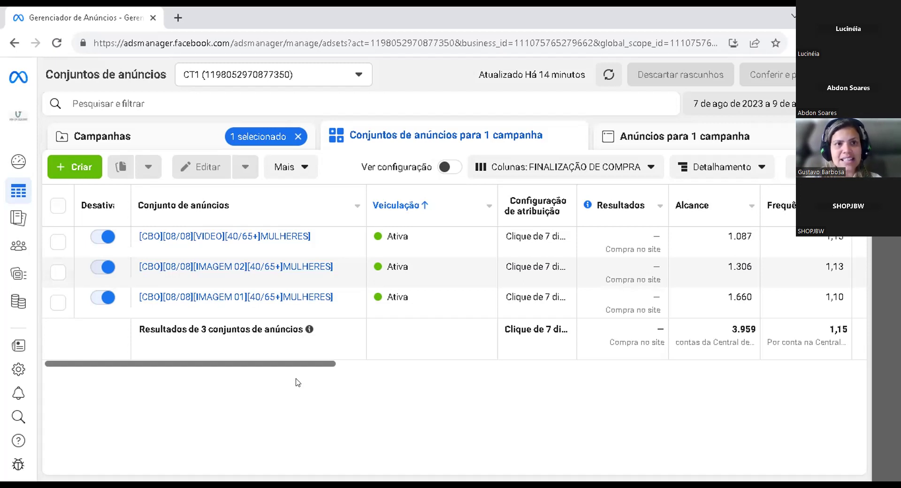
pyautogui.moveTo(308, 364); pyautogui.dragTo(665, 404)
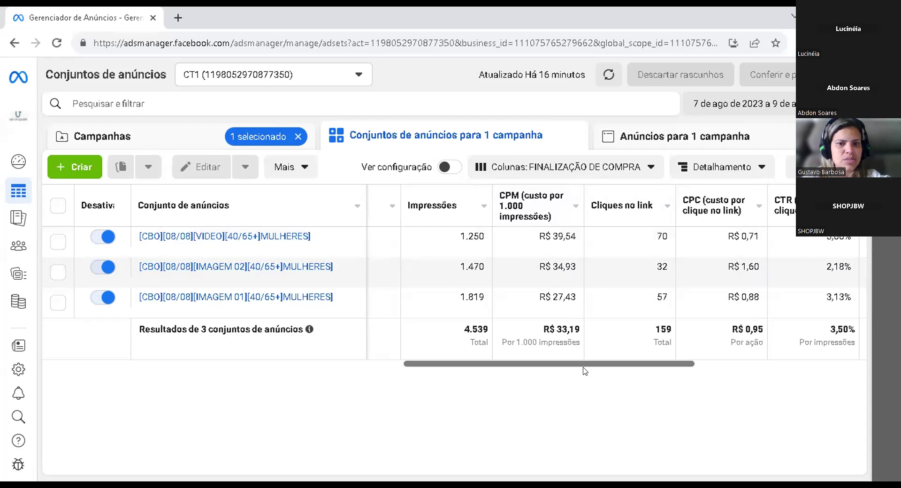
pyautogui.moveTo(585, 364); pyautogui.dragTo(639, 361)
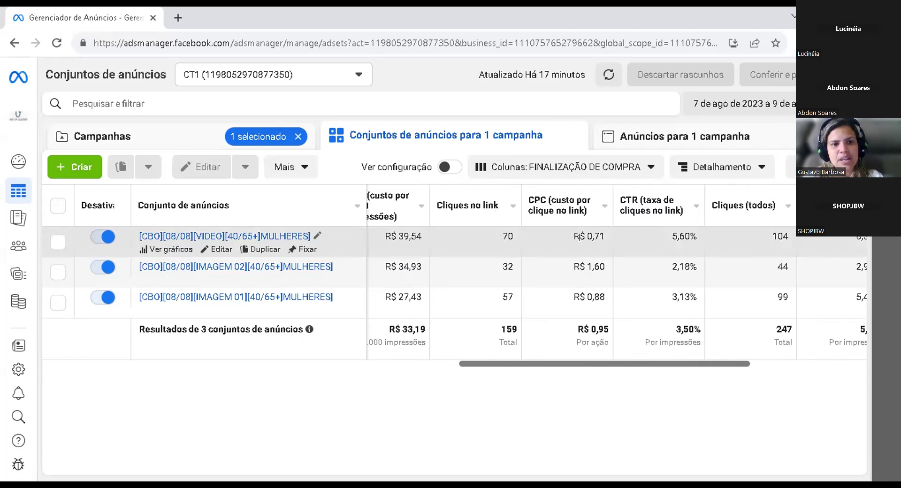
pyautogui.moveTo(637, 361); pyautogui.dragTo(214, 337)
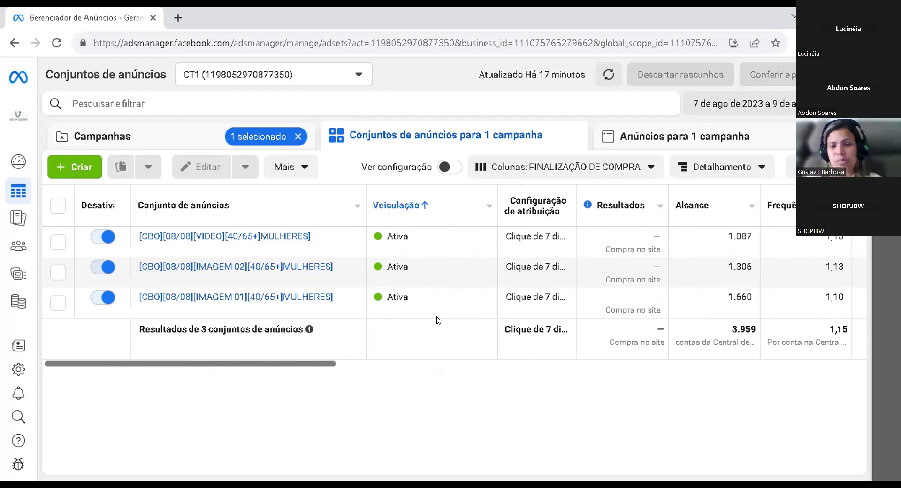
# Examine the amount spent, end date, impressions, CPM and link clicks of the video, IMAGEM 02 and IMAGEM 01 ad sets.
pyautogui.moveTo(324, 363); pyautogui.dragTo(627, 369)
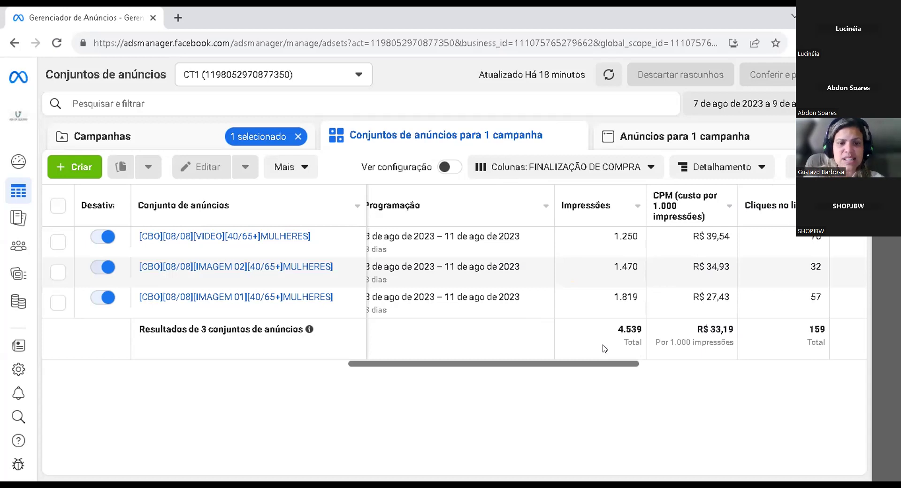
pyautogui.moveTo(604, 363); pyautogui.dragTo(532, 375)
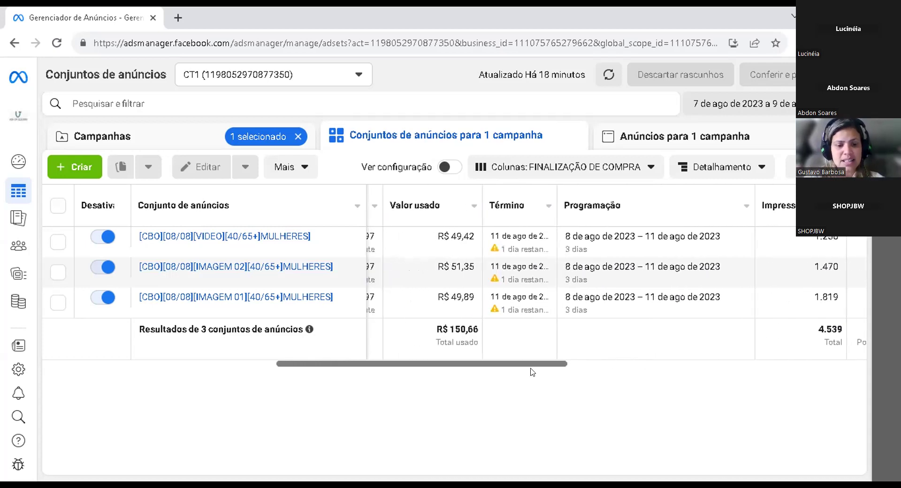
pyautogui.moveTo(532, 363); pyautogui.dragTo(631, 374)
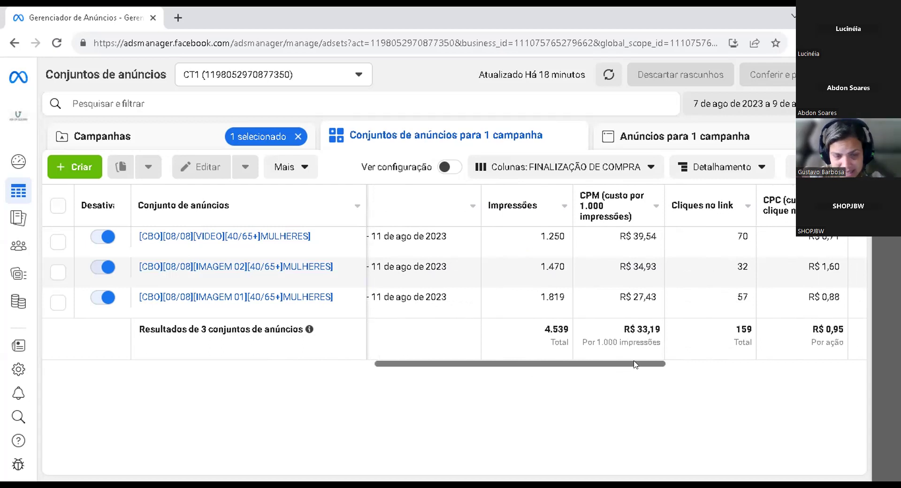
pyautogui.moveTo(634, 364); pyautogui.dragTo(656, 363)
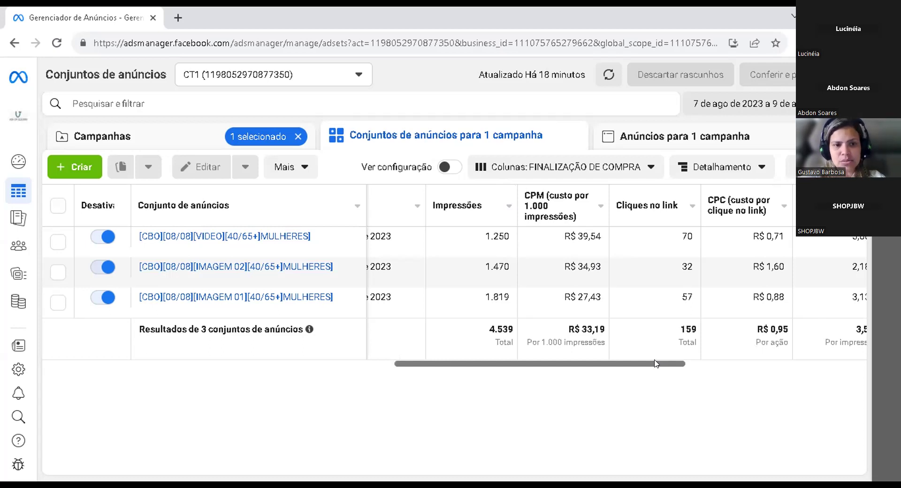
pyautogui.moveTo(656, 363); pyautogui.dragTo(237, 399)
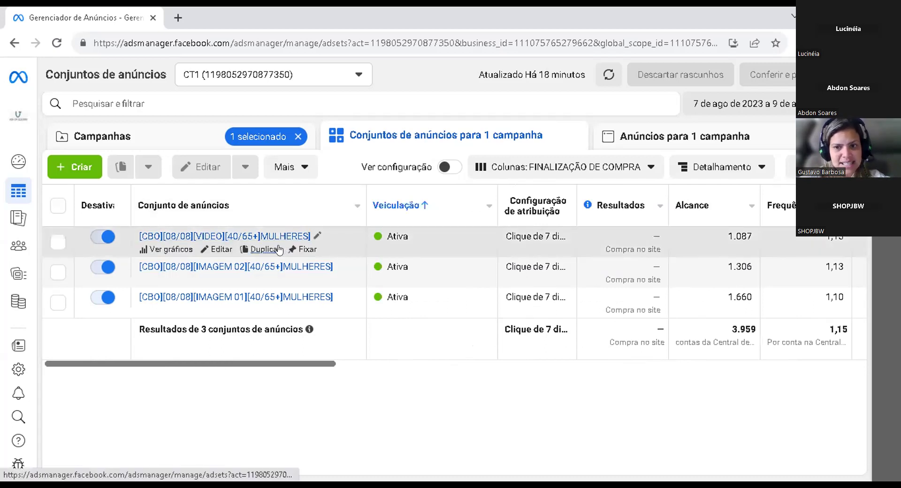
pyautogui.moveTo(289, 249)
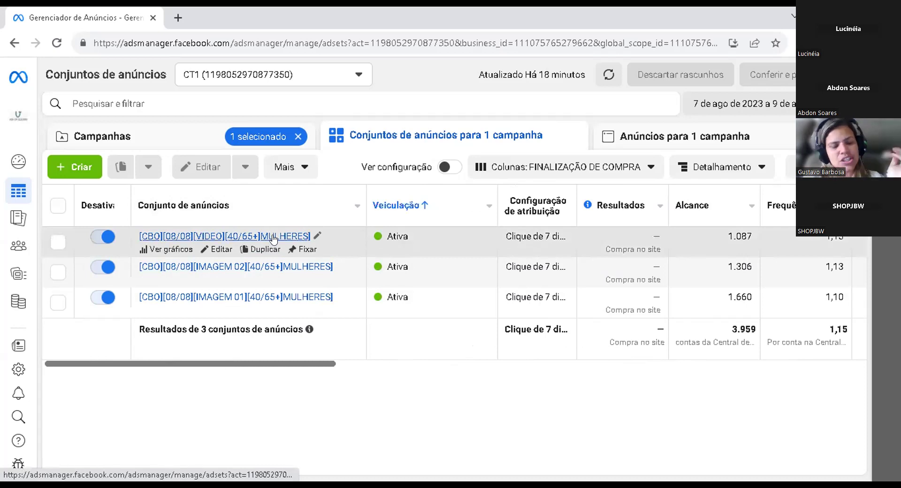
pyautogui.moveTo(294, 281)
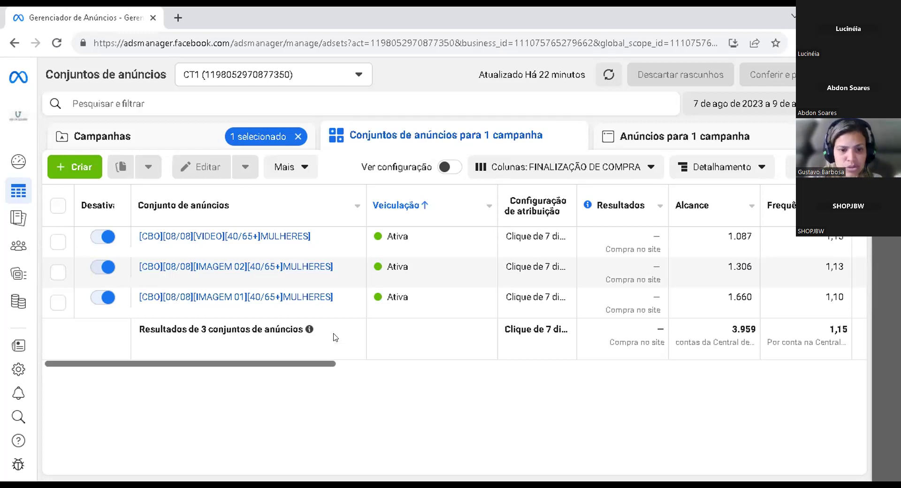
# Inspect the ad sets' frequency, budget, total clicks, overall CTR and CPC, and initiated-checkout metrics, ending back at their delivery status.
pyautogui.moveTo(280, 360); pyautogui.dragTo(416, 384)
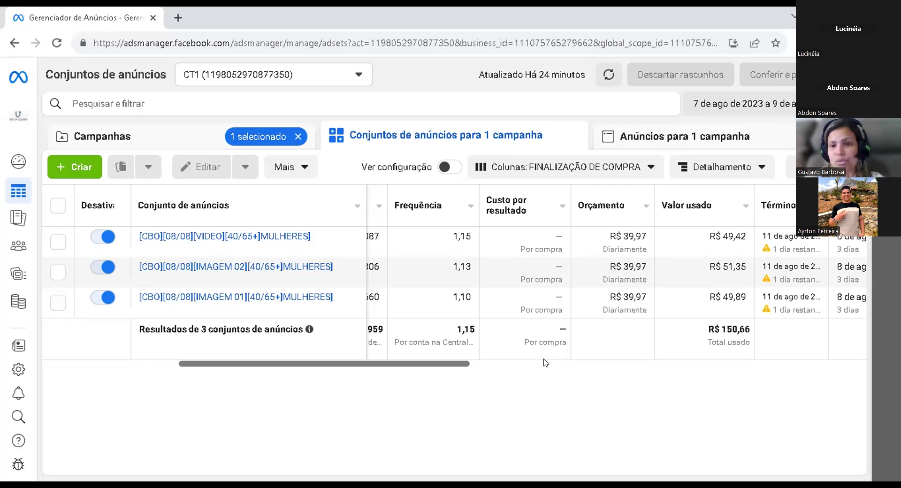
pyautogui.moveTo(464, 363); pyautogui.dragTo(315, 382)
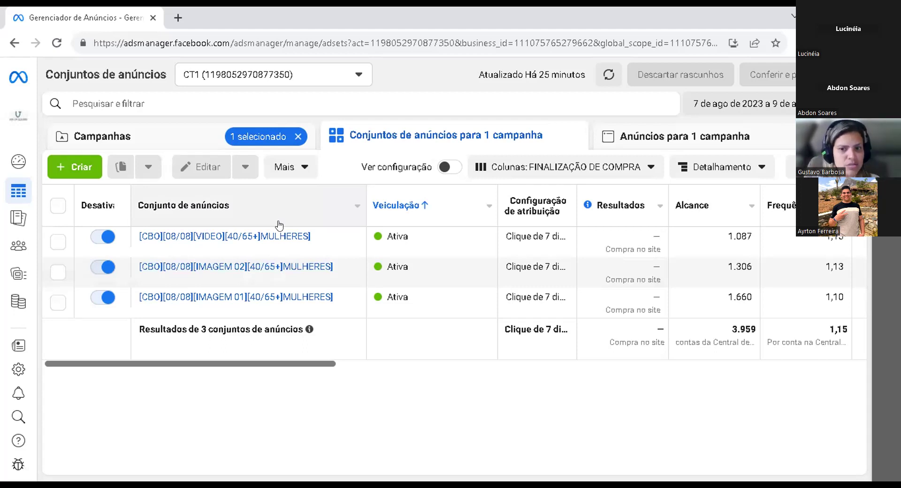
pyautogui.moveTo(302, 364); pyautogui.dragTo(616, 339)
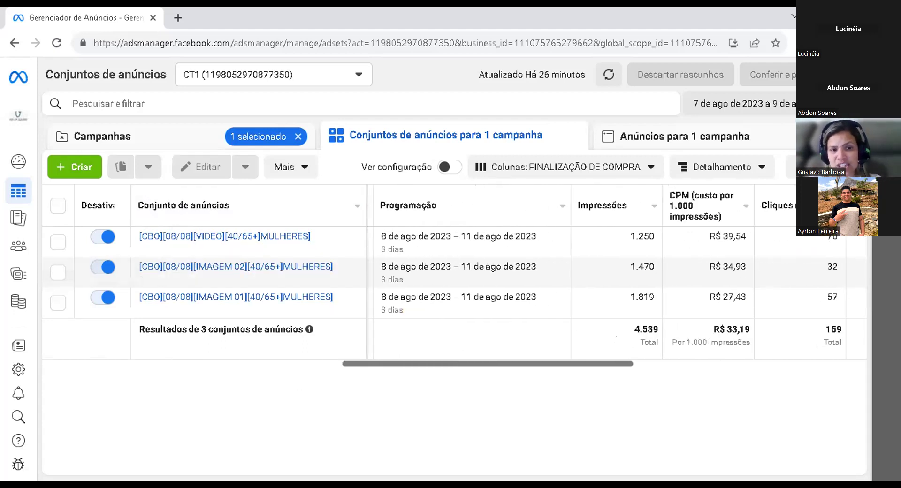
pyautogui.hscroll(10, 617, 339)
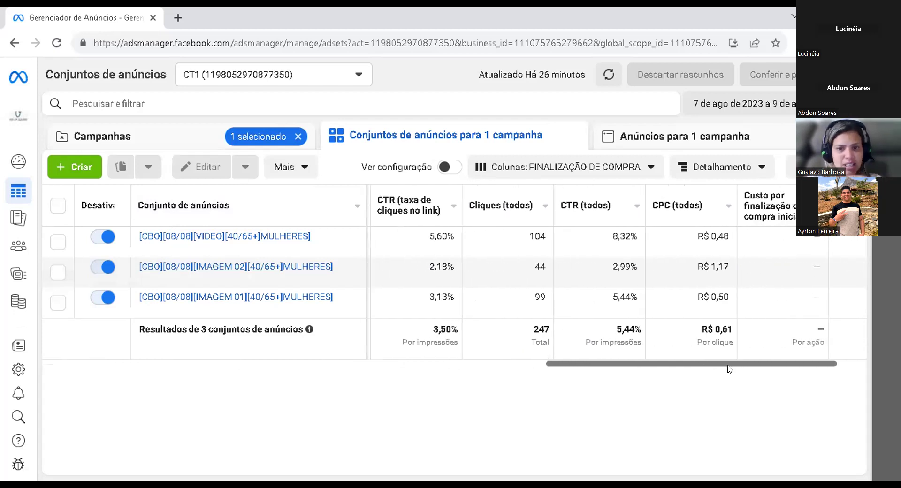
pyautogui.hscroll(3, 669, 363)
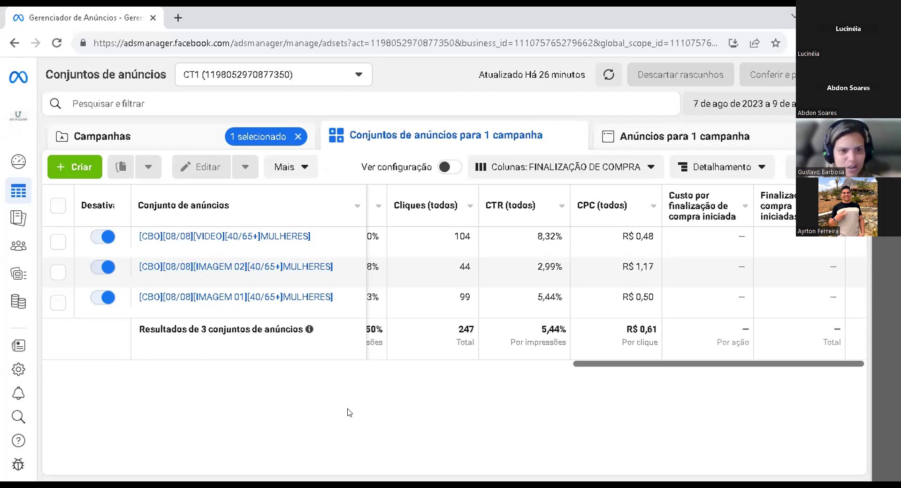
pyautogui.moveTo(282, 288)
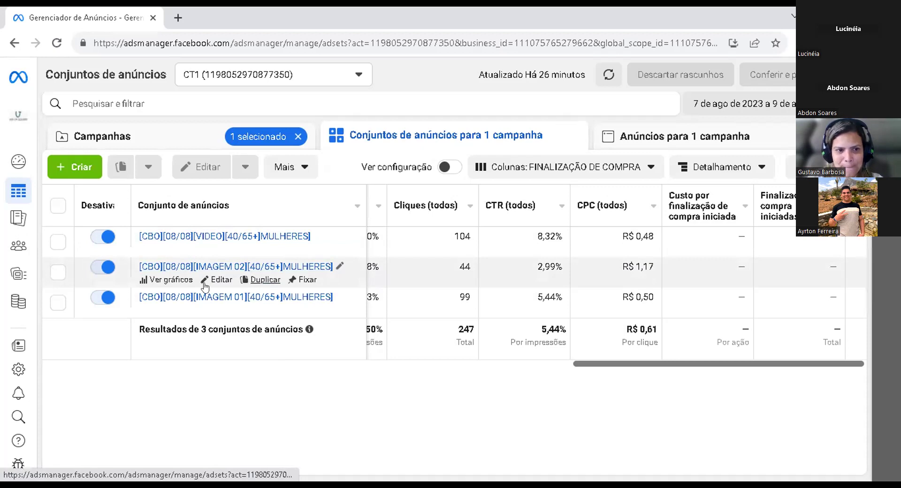
pyautogui.moveTo(233, 248)
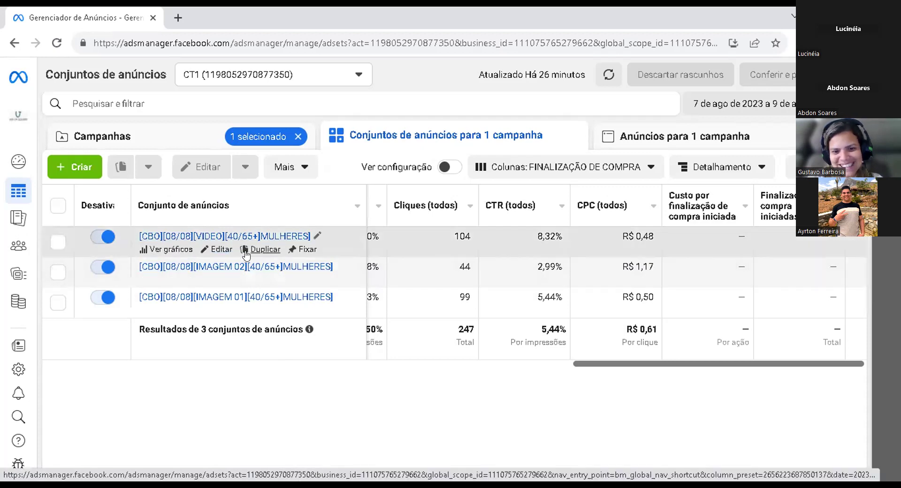
pyautogui.moveTo(248, 277)
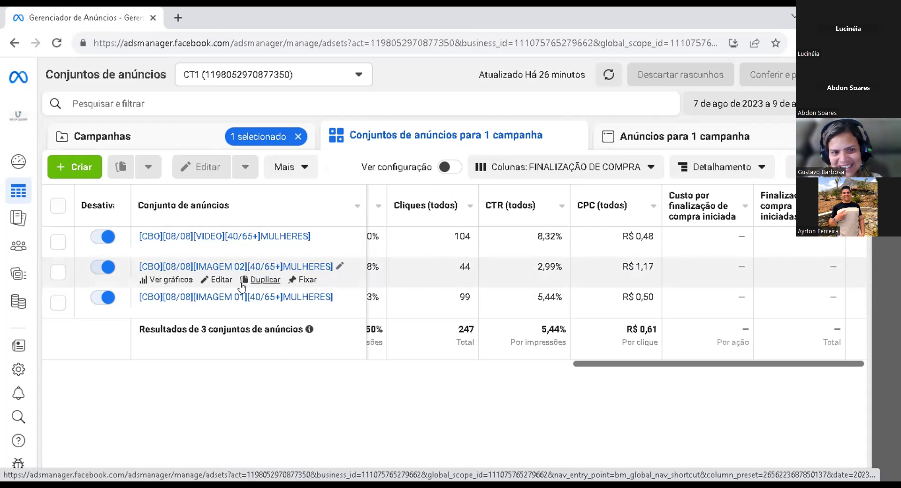
pyautogui.moveTo(234, 294)
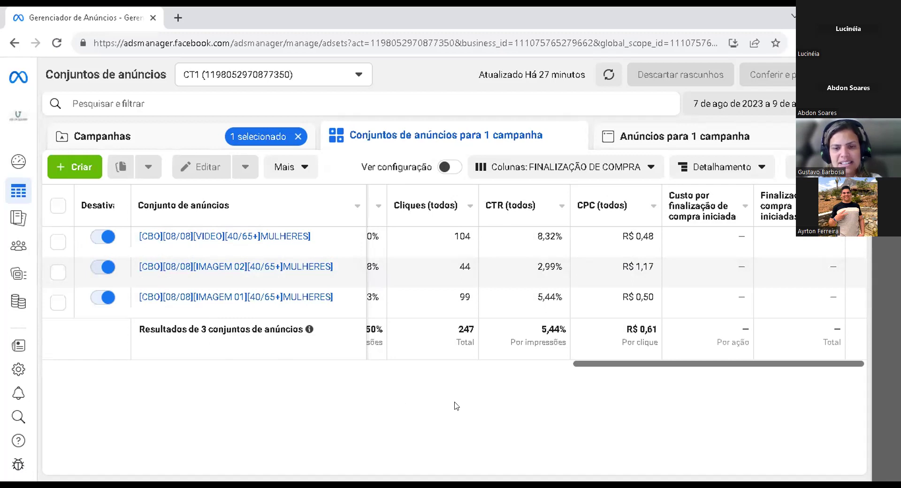
pyautogui.moveTo(633, 362); pyautogui.dragTo(468, 370)
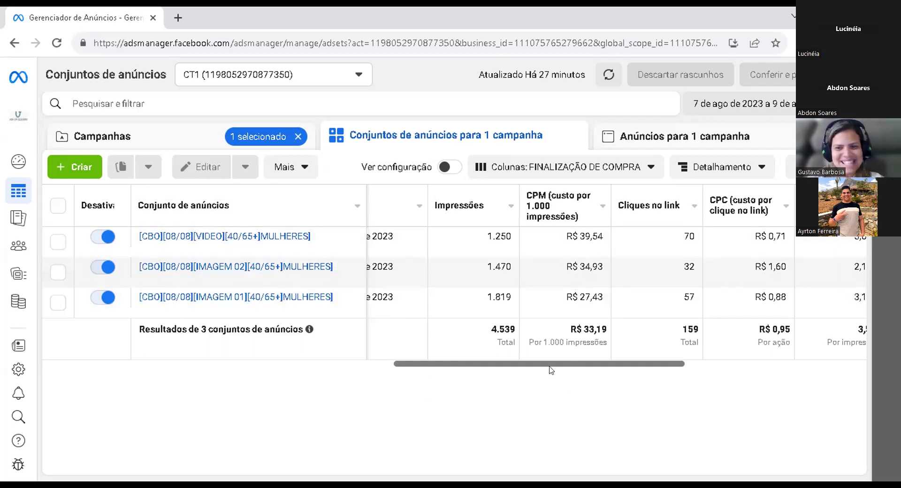
pyautogui.moveTo(551, 370); pyautogui.dragTo(428, 365)
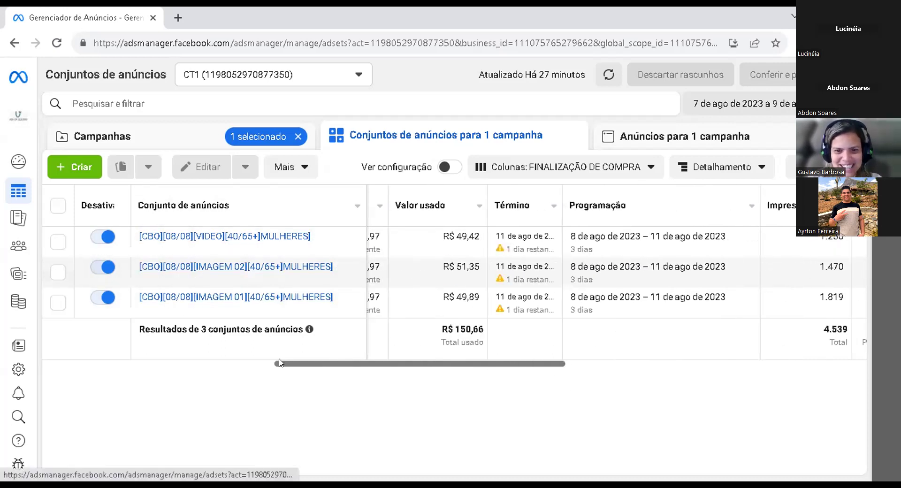
pyautogui.moveTo(279, 361); pyautogui.dragTo(185, 362)
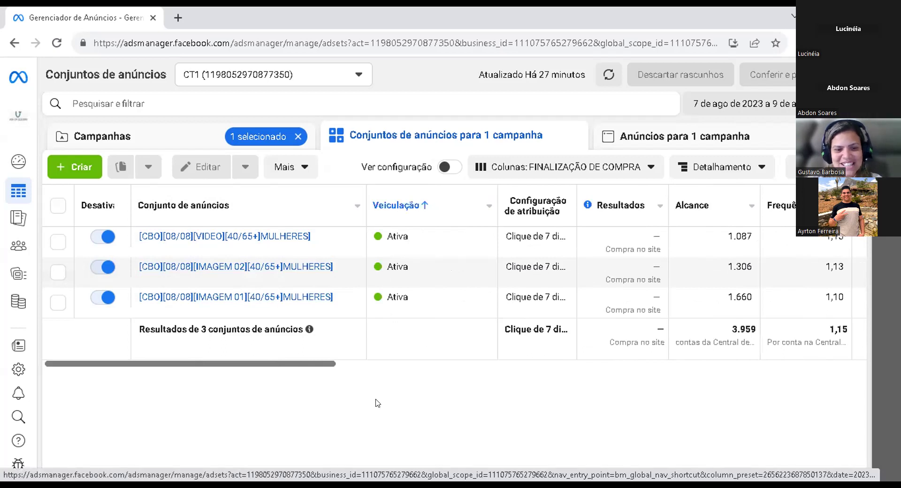